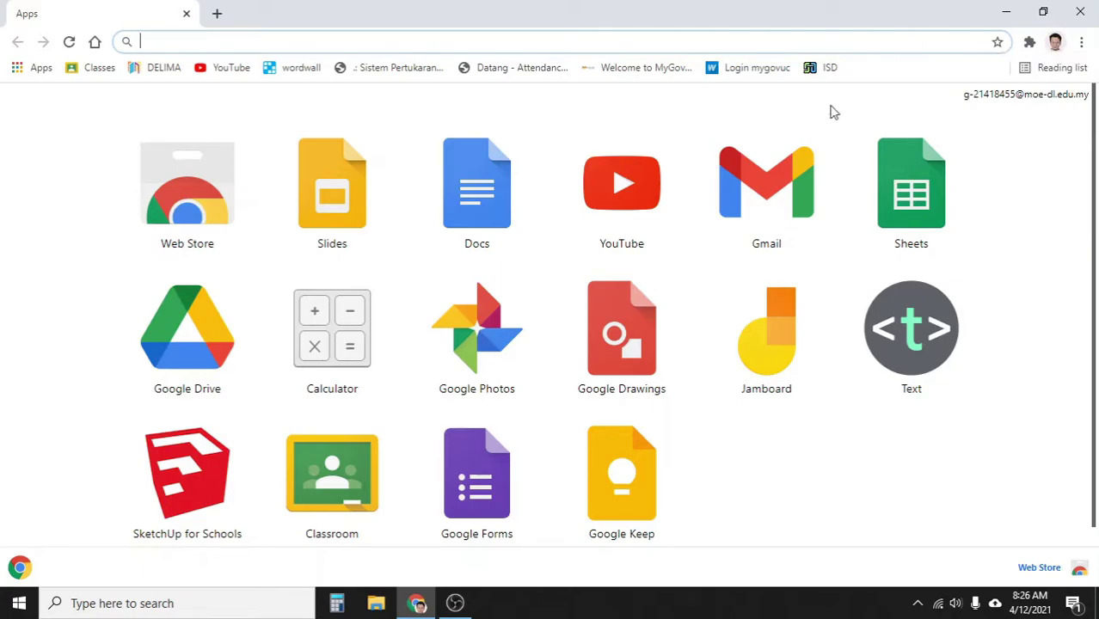
# - Create a blank Google Sites site from Google Drive and close the Drive page
pyautogui.click(213, 318)
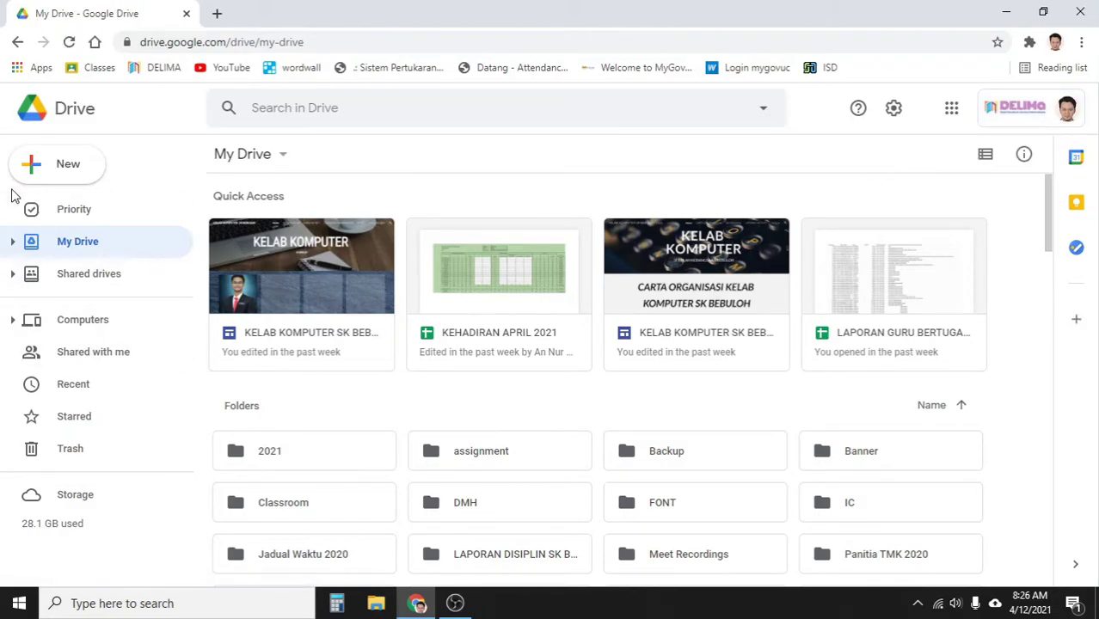
pyautogui.click(68, 169)
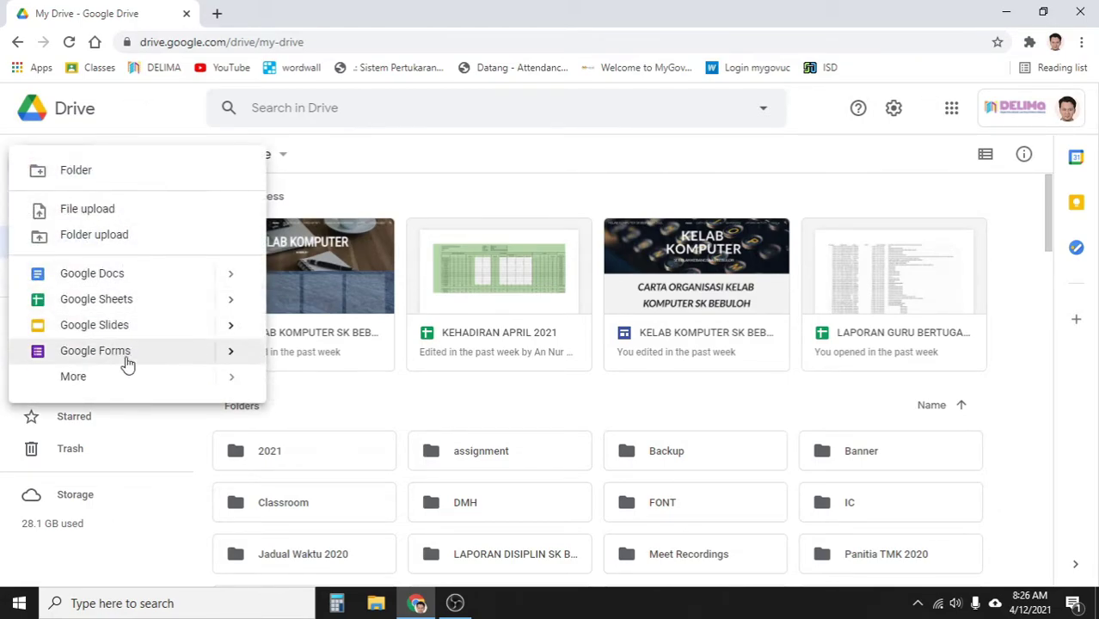
pyautogui.moveTo(124, 382)
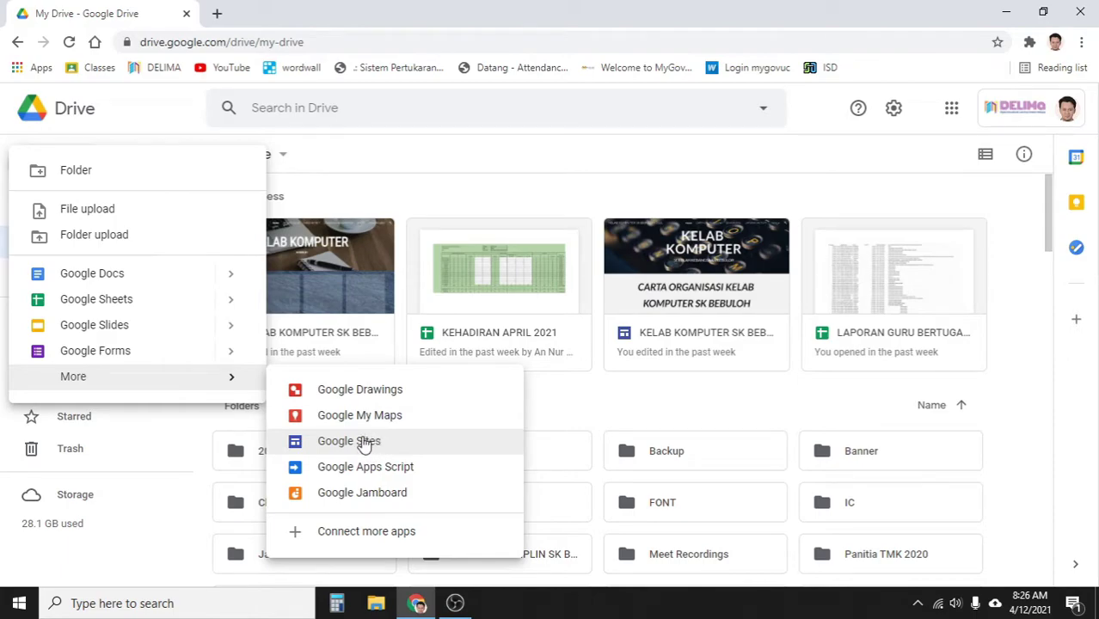
pyautogui.click(363, 443)
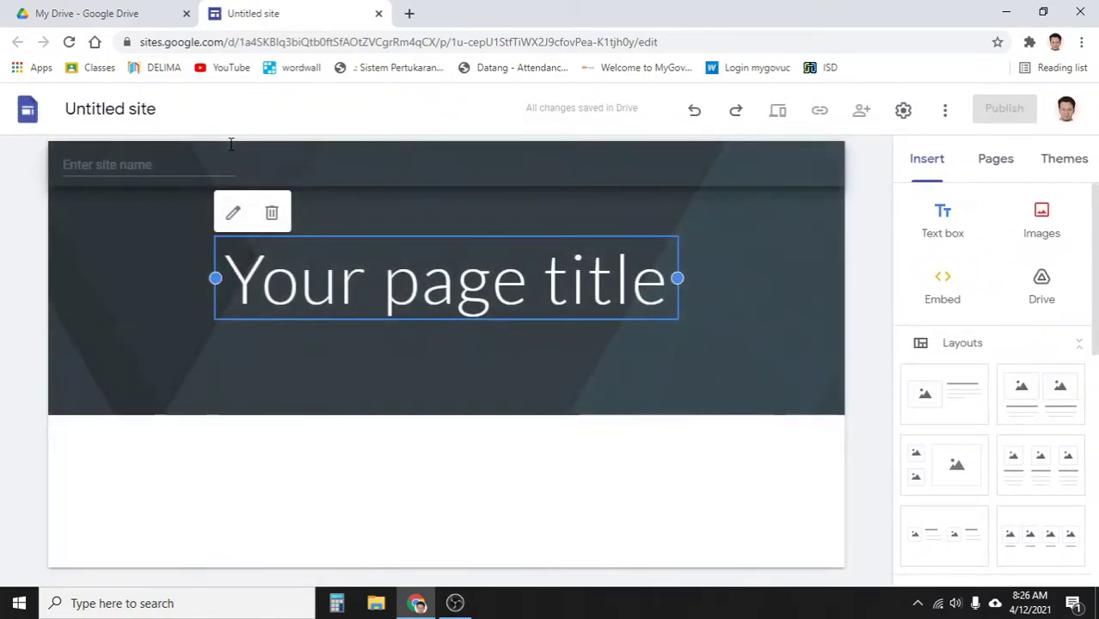
pyautogui.click(186, 14)
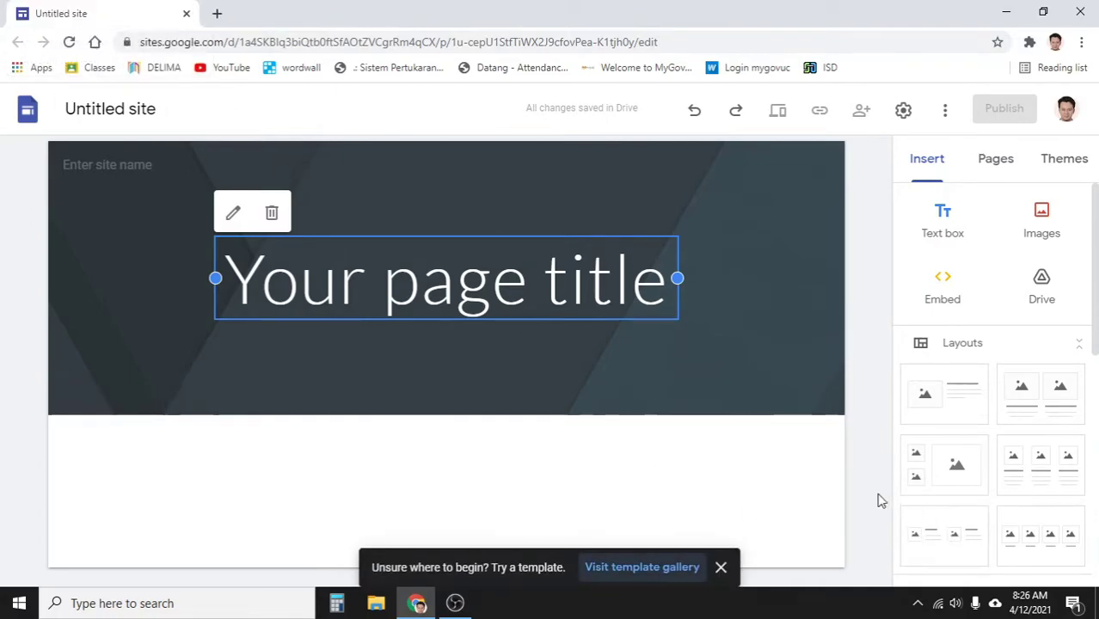
# - Name the untitled site document KELAB KOMPUTER SK BEBULOH
pyautogui.moveTo(336, 340)
pyautogui.click(109, 112)
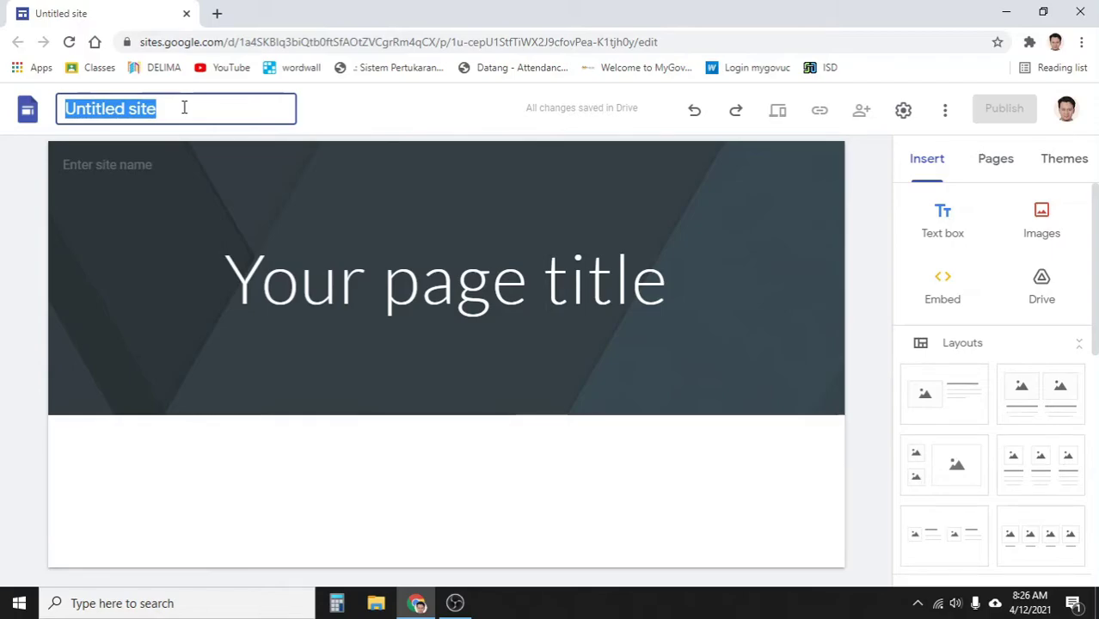
pyautogui.write('KELAB ')
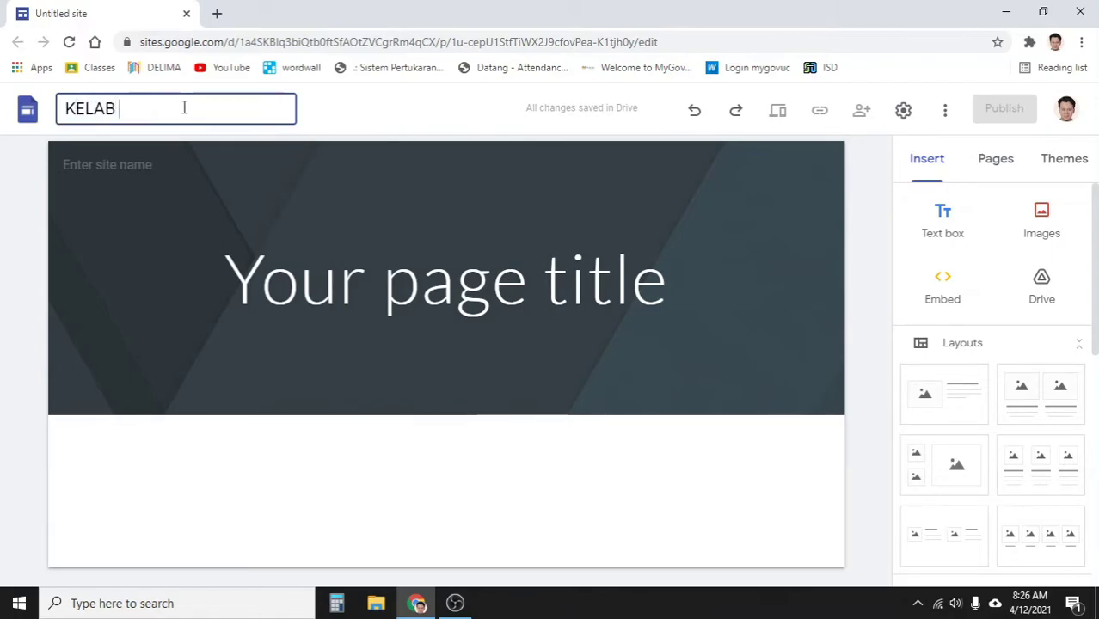
pyautogui.write('KOMPUTER SK BEBULOH')
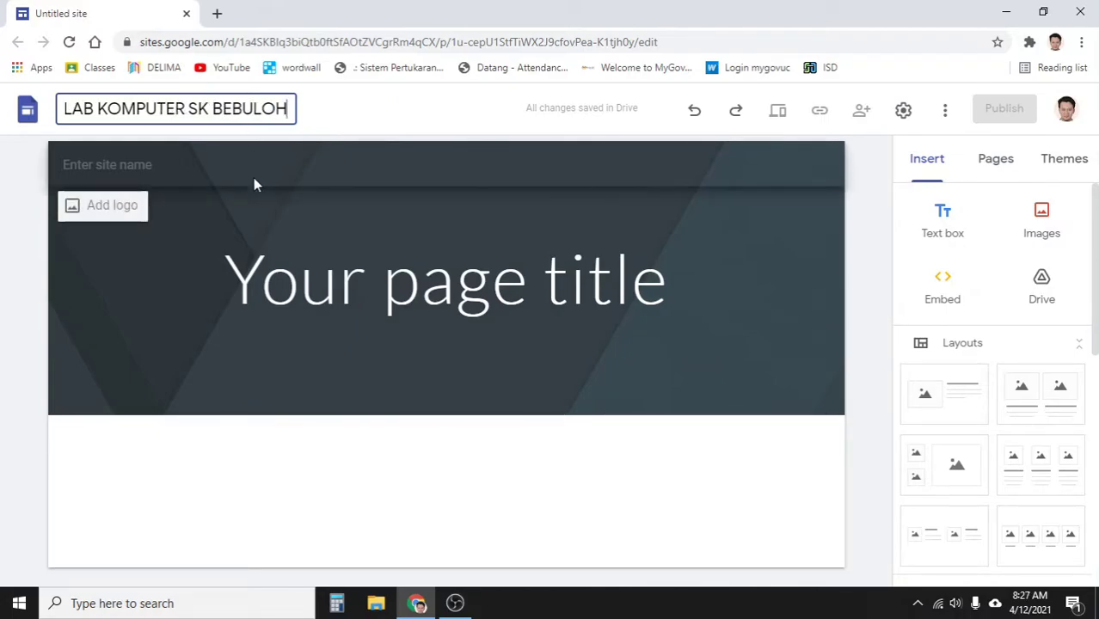
pyautogui.click(253, 184)
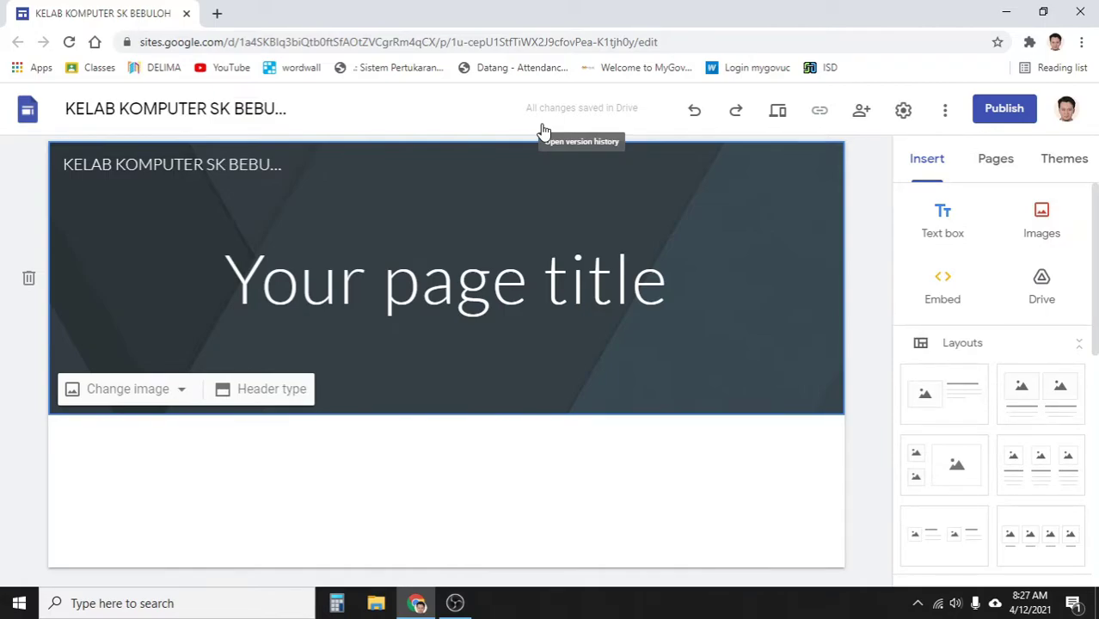
# - Select the entire placeholder page title text in the header
pyautogui.click(431, 287)
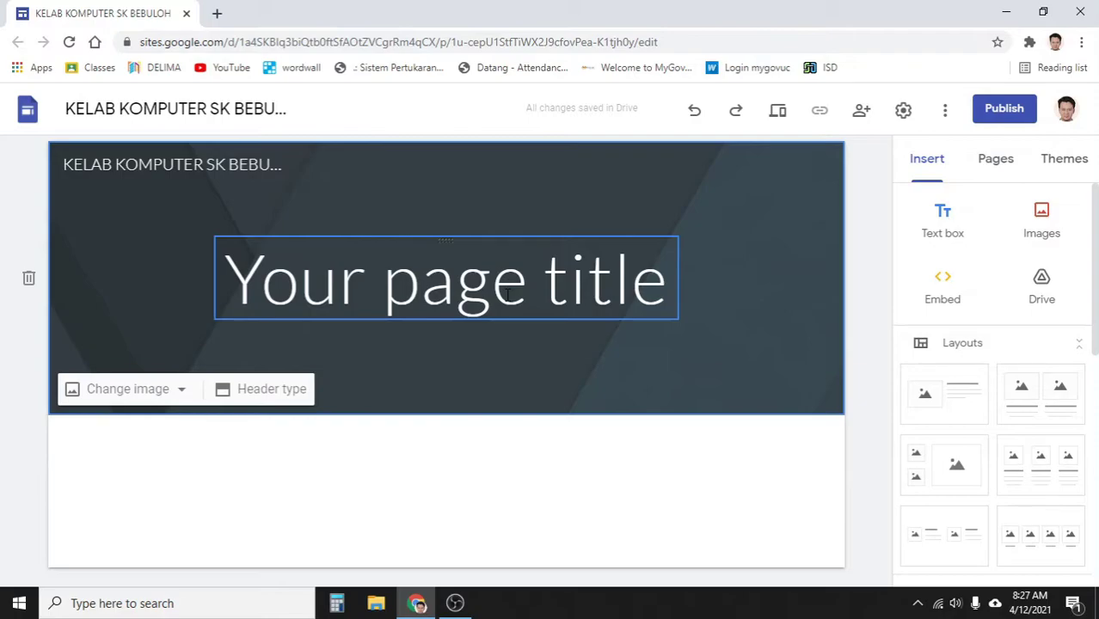
pyautogui.click(507, 294)
pyautogui.doubleClick(660, 293)
pyautogui.moveTo(660, 292); pyautogui.dragTo(242, 296)
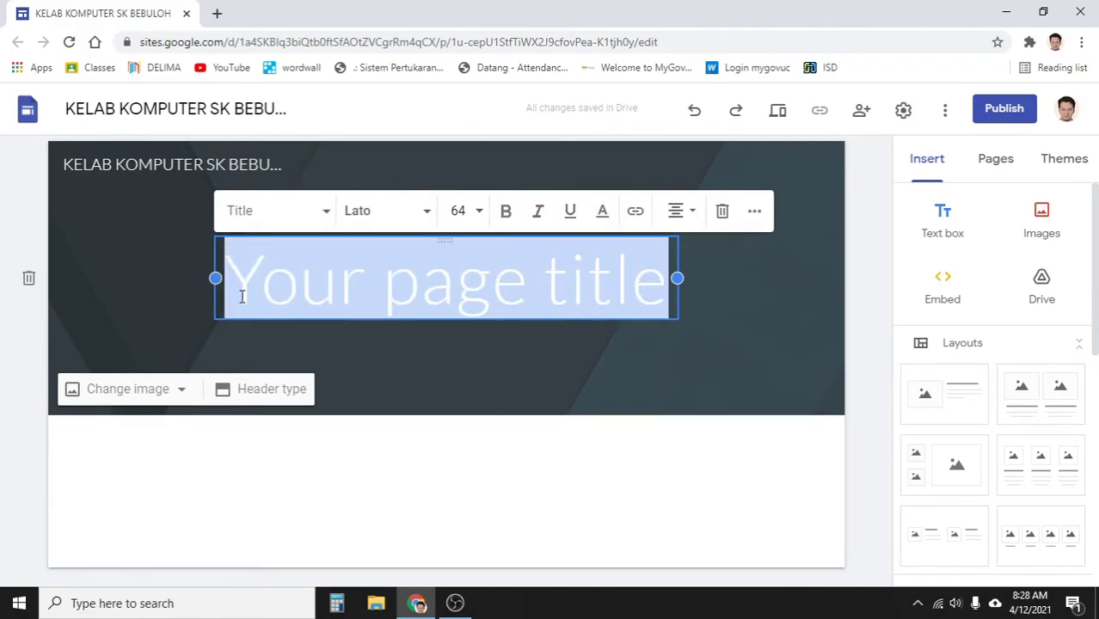
pyautogui.write('SEKOLAH')
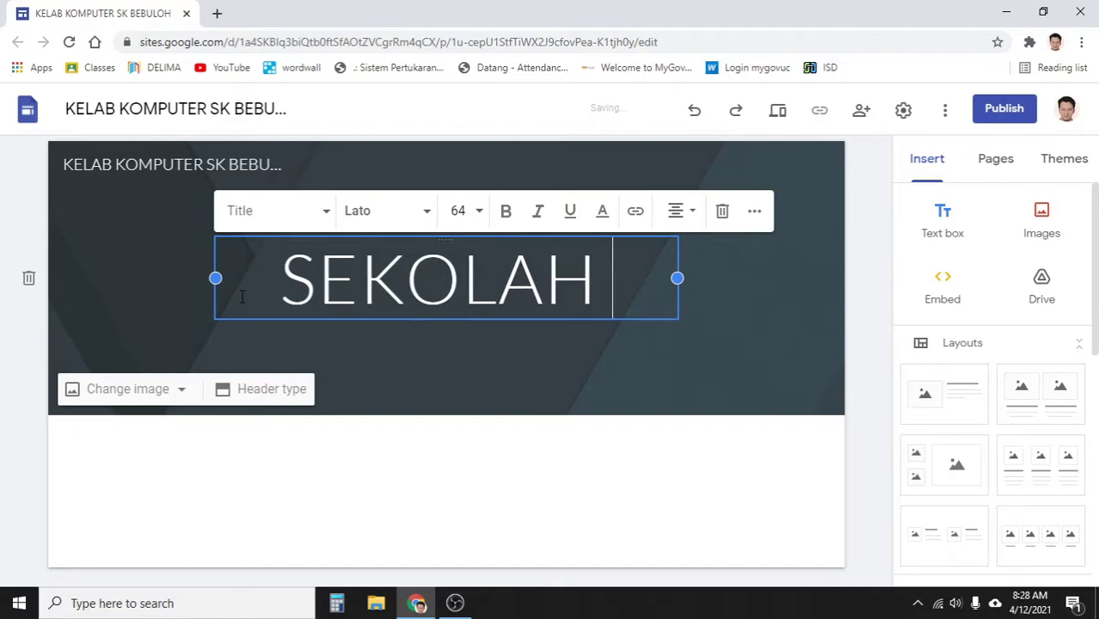
pyautogui.press('BackSpace')
pyautogui.press('BackSpace')
pyautogui.press('BackSpace')
pyautogui.press('BackSpace')
pyautogui.press('BackSpace')
pyautogui.press('BackSpace')
pyautogui.press('BackSpace')
pyautogui.press('BackSpace')
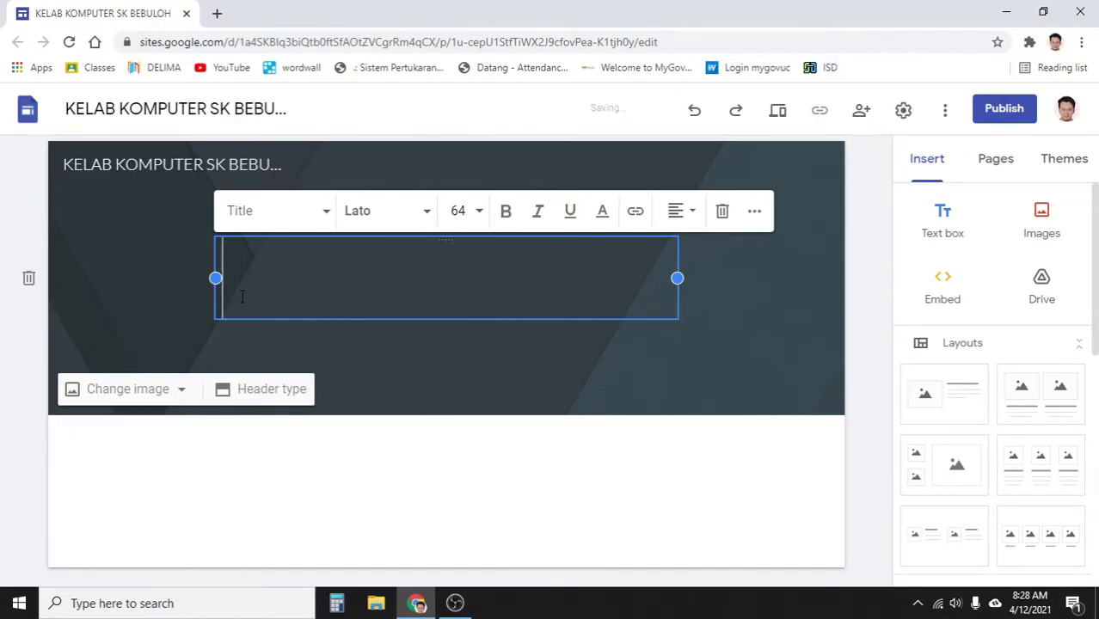
# - Enter KELAB KOMPUTER SK BEBULOH as the page title in the header
pyautogui.write('KELAB KOMPUTER SK ')
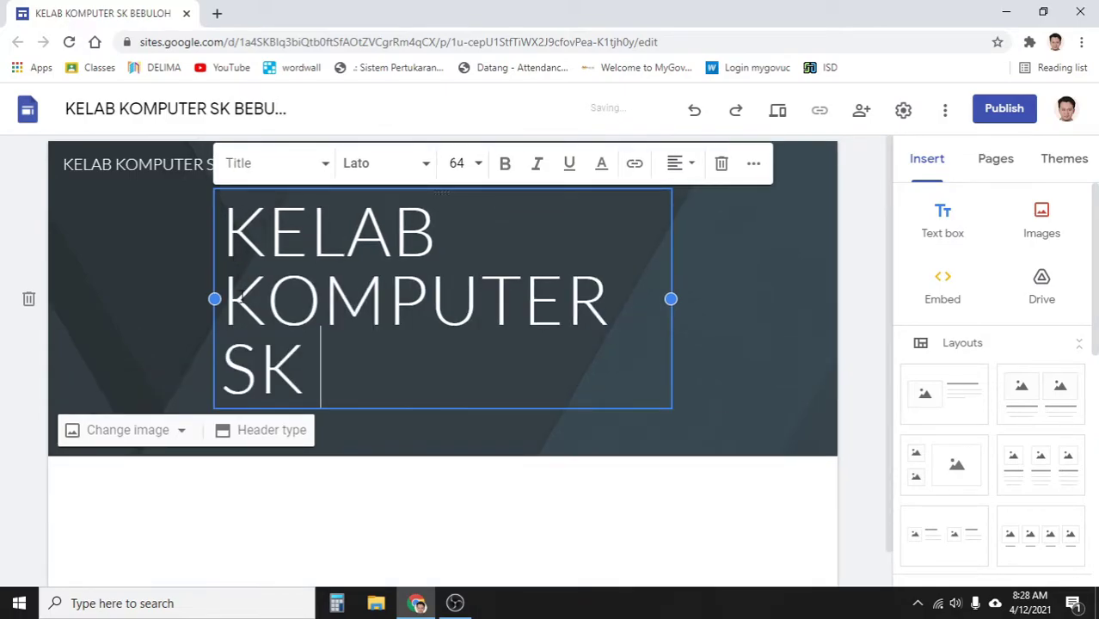
pyautogui.write('BEBULO')
pyautogui.press('BackSpace')
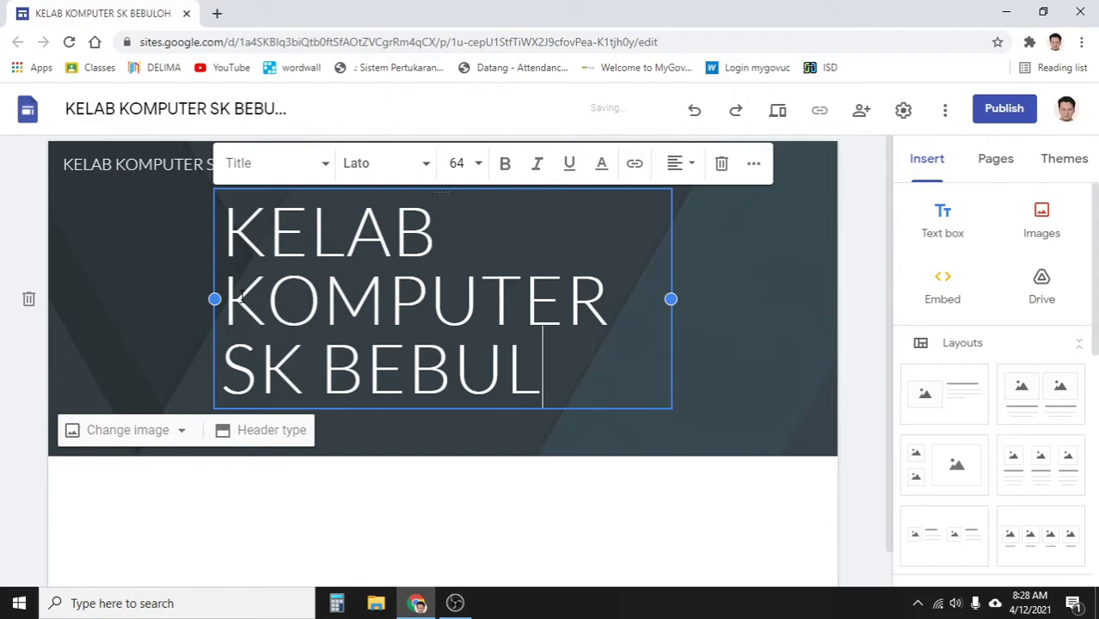
pyautogui.write('OH')
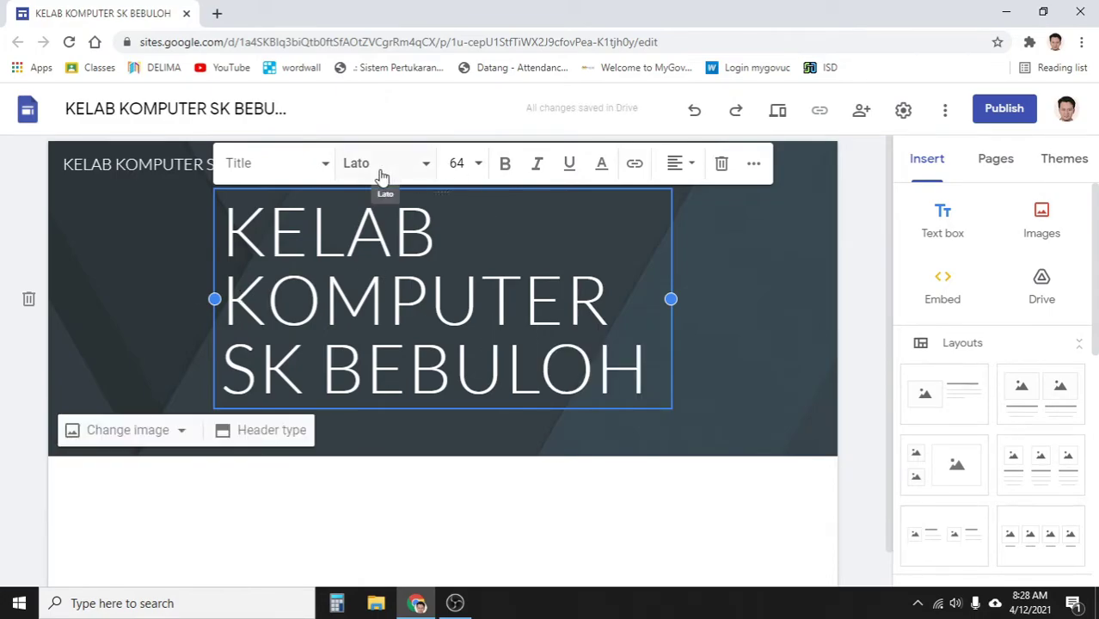
# - Choose the Title text style and try the Calibri font in the page title box
pyautogui.click(325, 167)
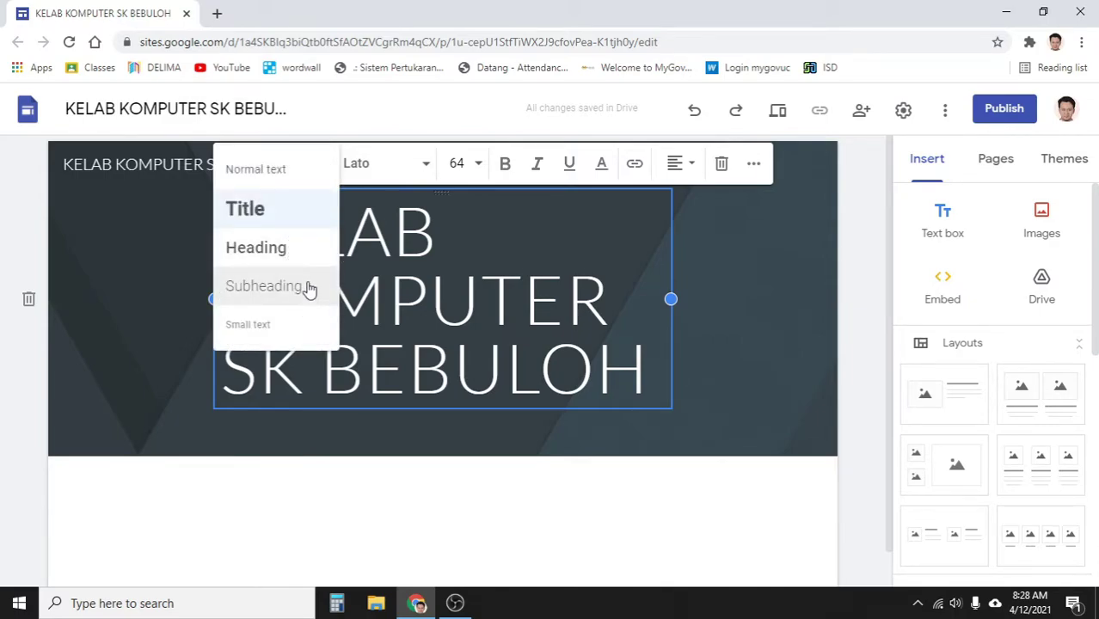
pyautogui.click(288, 216)
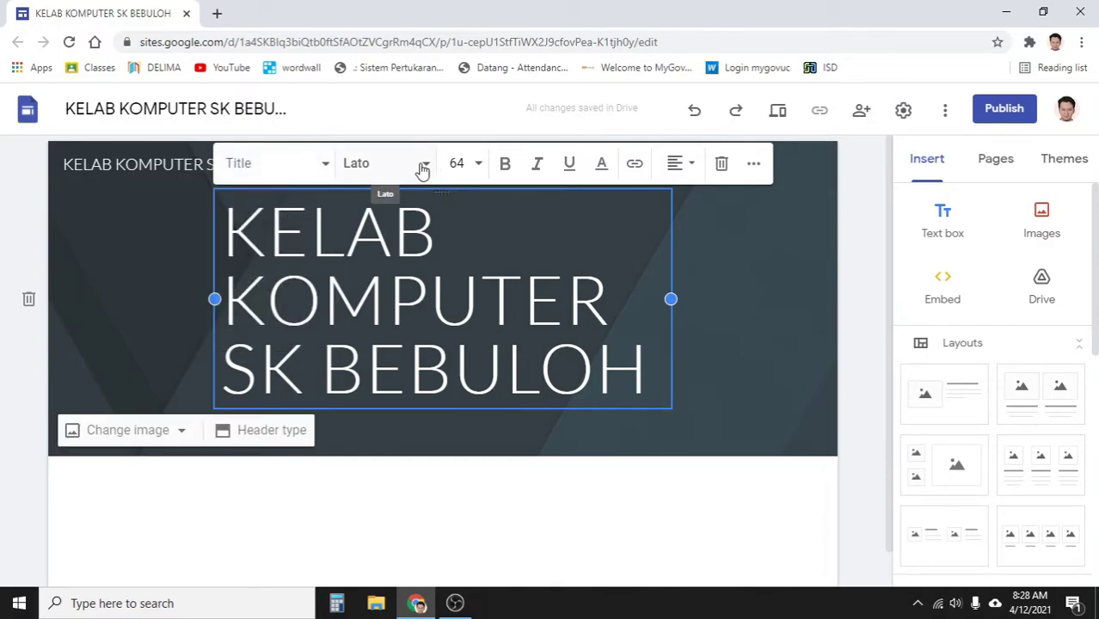
pyautogui.click(422, 163)
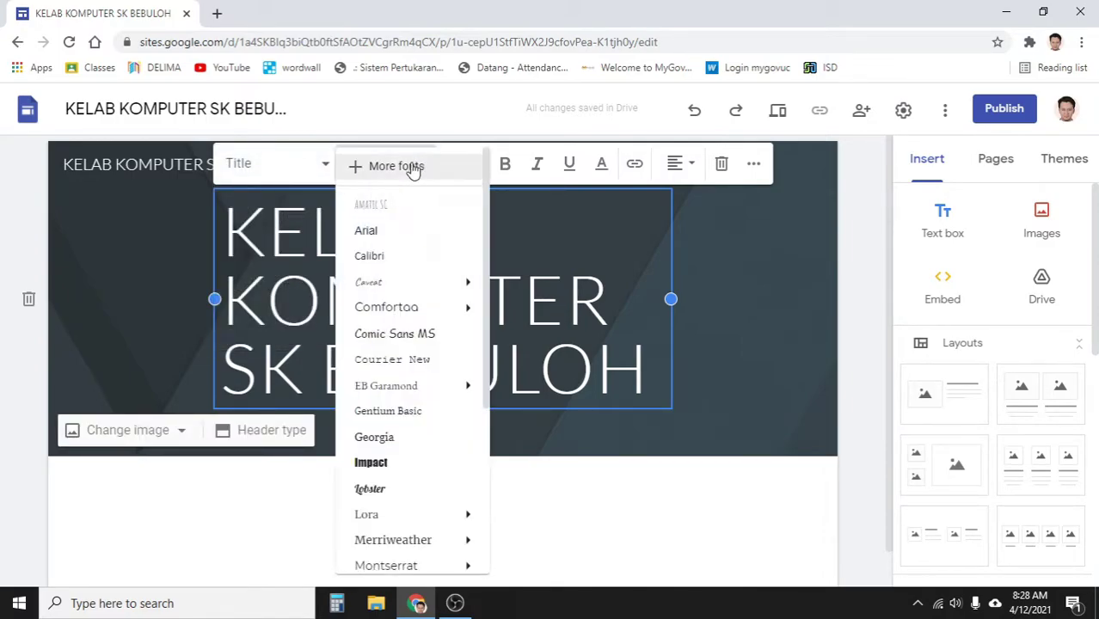
pyautogui.click(403, 256)
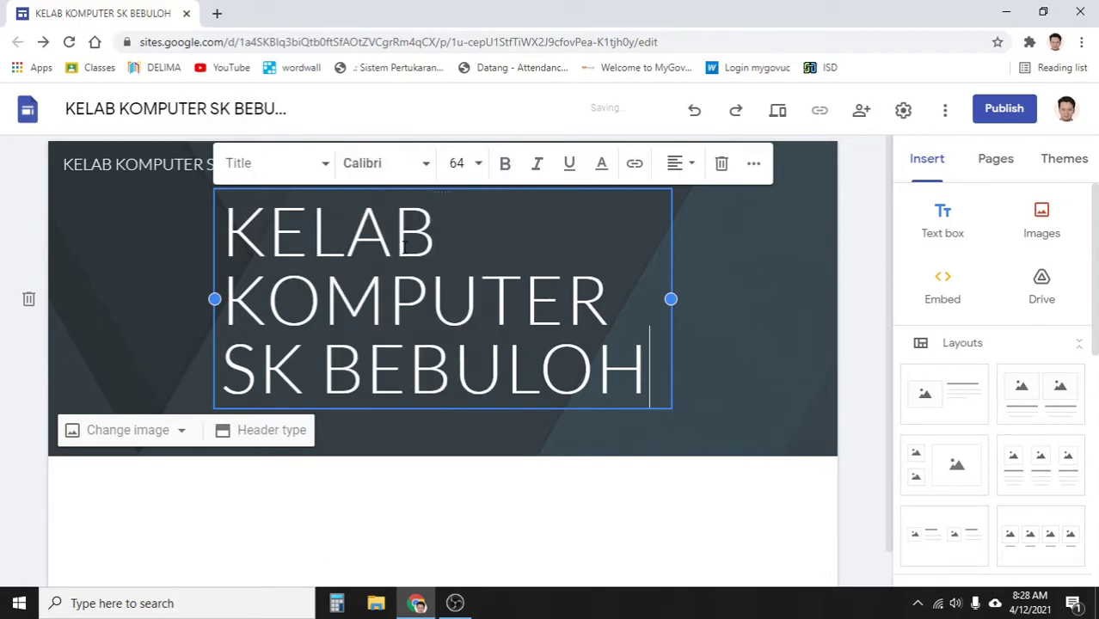
# - Select the whole page title, try the Comic Sans MS and Caveat fonts on it, and settle on Impact
pyautogui.moveTo(448, 306); pyautogui.dragTo(640, 376)
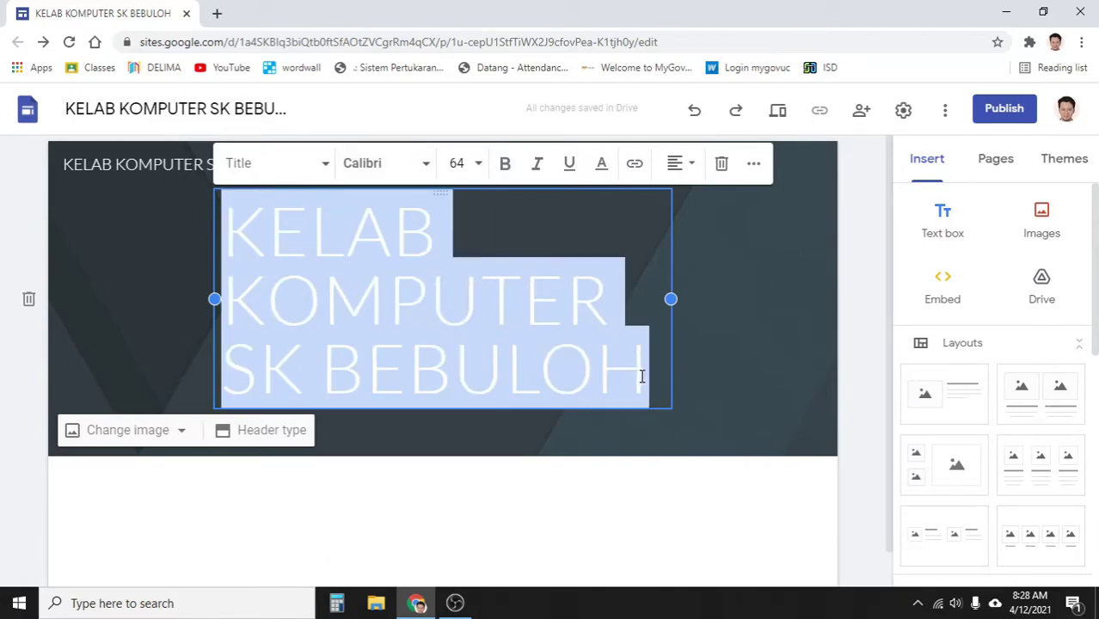
pyautogui.click(427, 164)
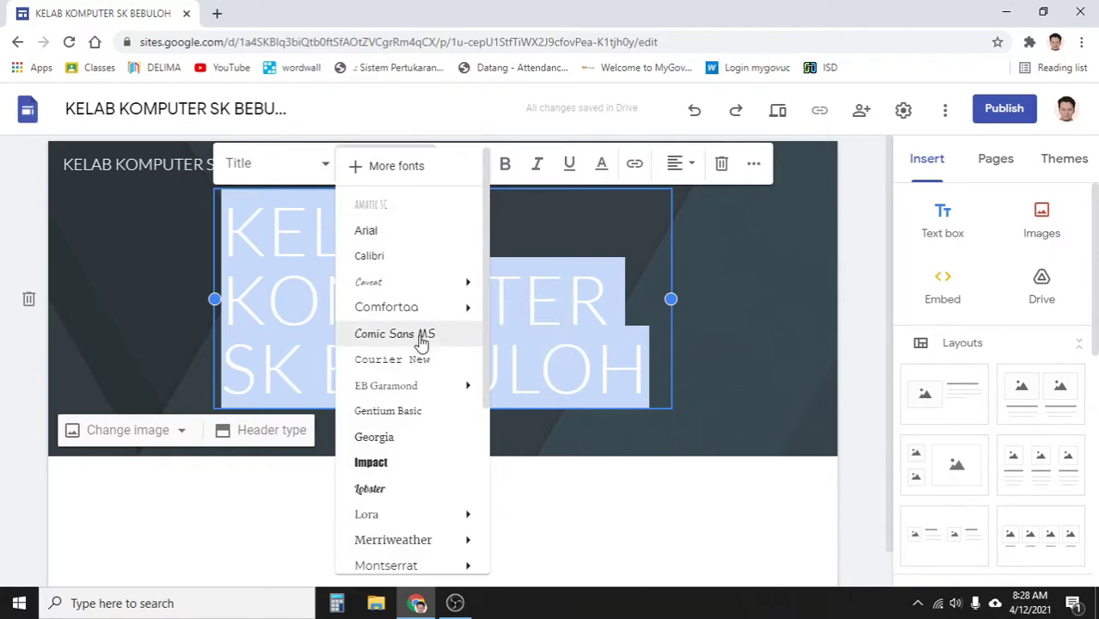
pyautogui.click(418, 335)
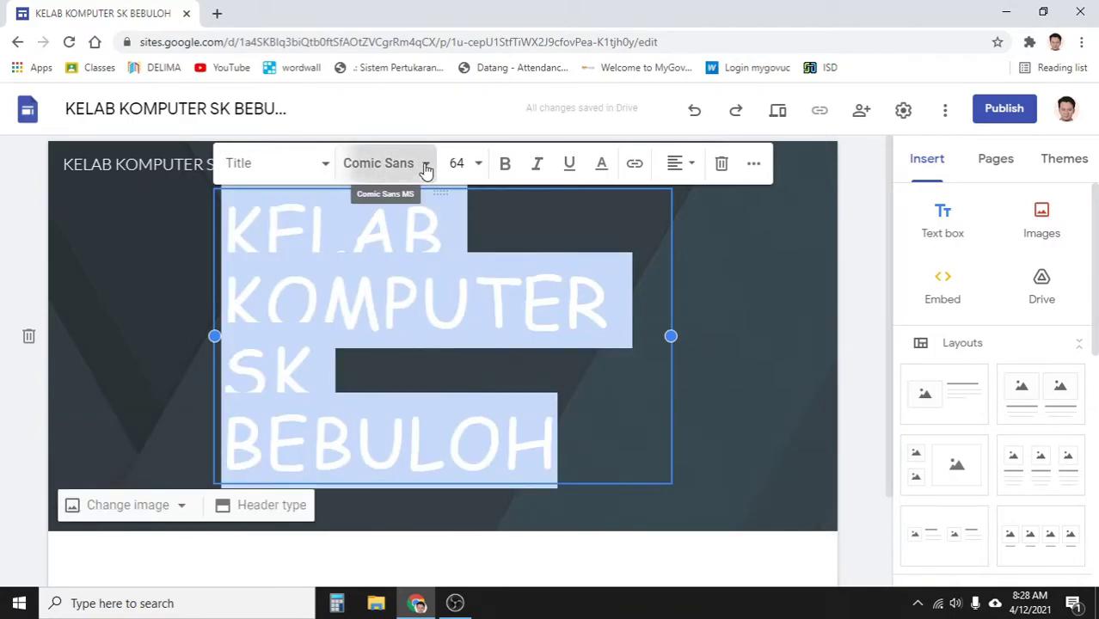
pyautogui.click(423, 167)
pyautogui.click(434, 293)
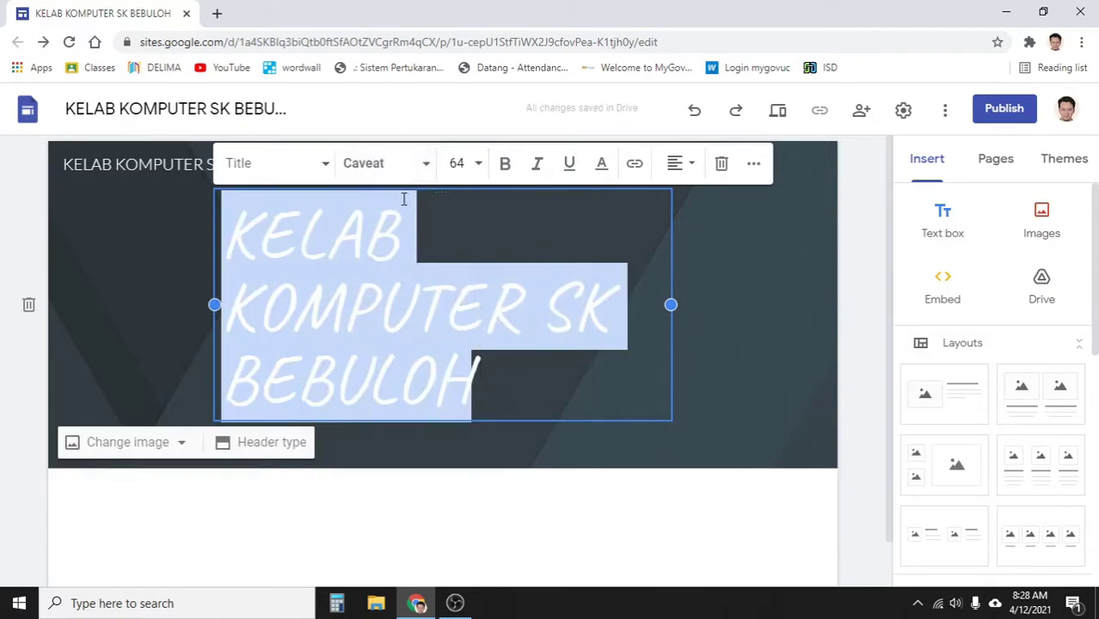
pyautogui.click(427, 167)
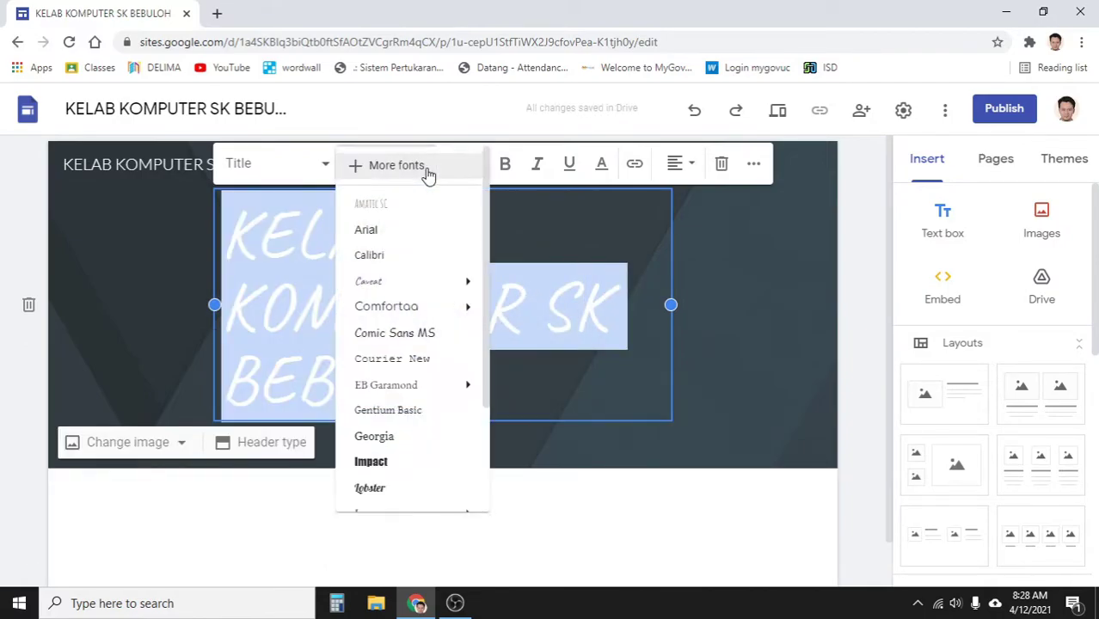
pyautogui.click(399, 476)
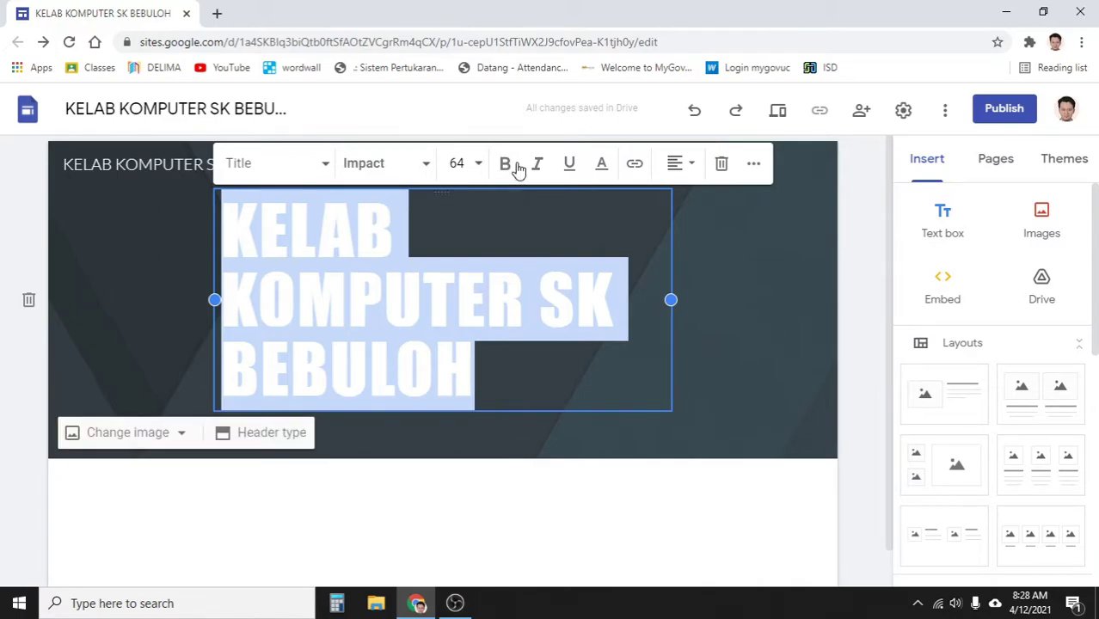
# - Colour the selected page title text bright green using the preset palette, without adding a custom colour
pyautogui.click(602, 166)
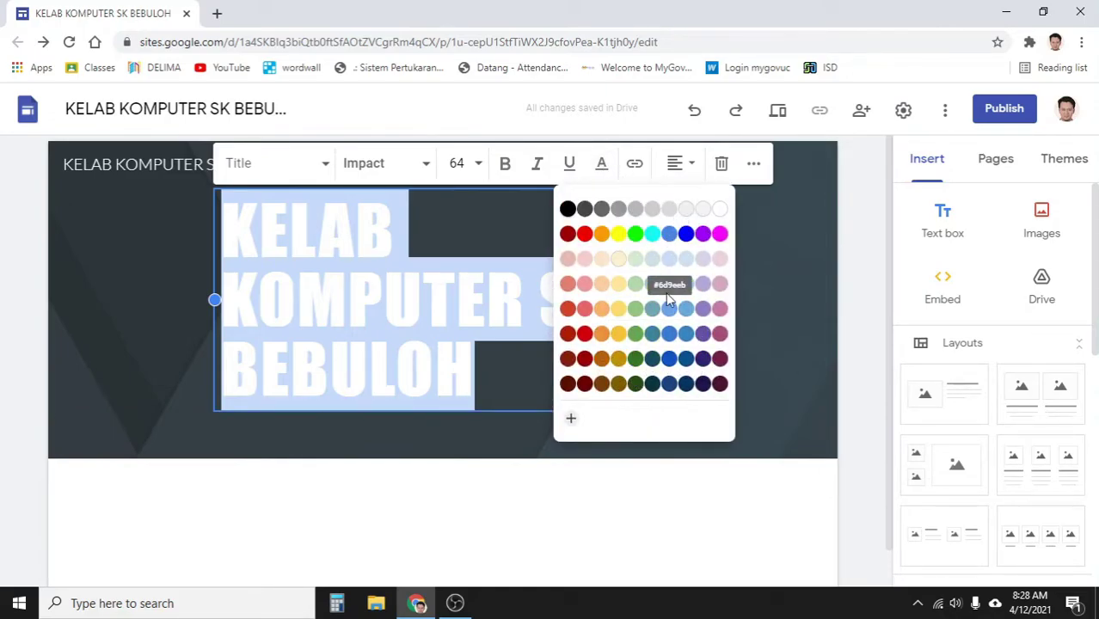
pyautogui.click(570, 418)
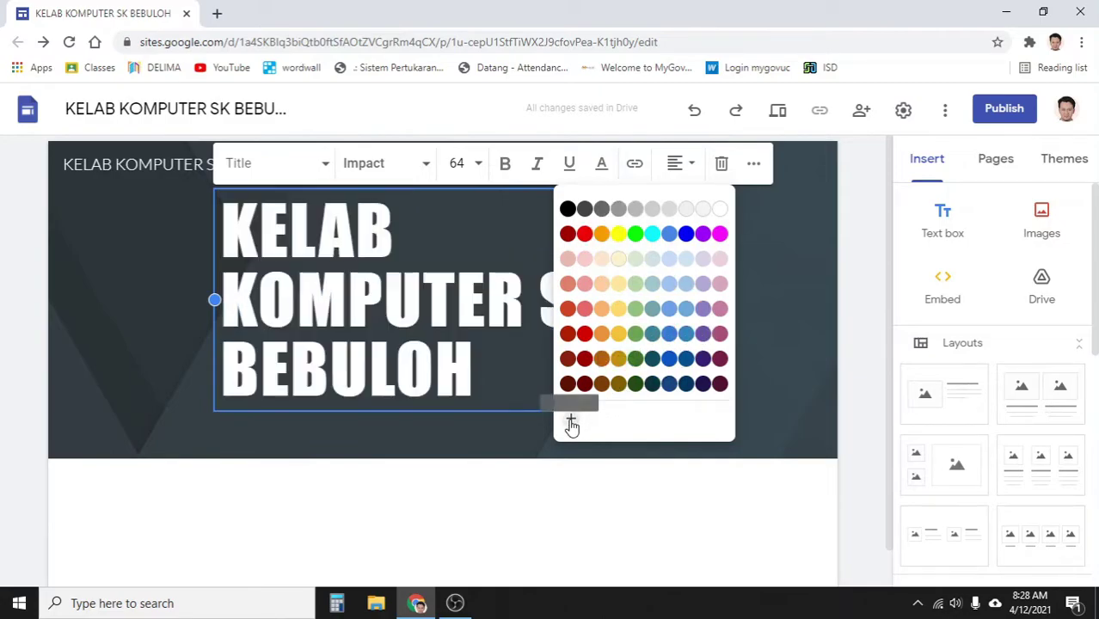
pyautogui.moveTo(567, 296)
pyautogui.mouseDown()
pyautogui.moveTo(699, 312)
pyautogui.moveTo(550, 299)
pyautogui.mouseUp()
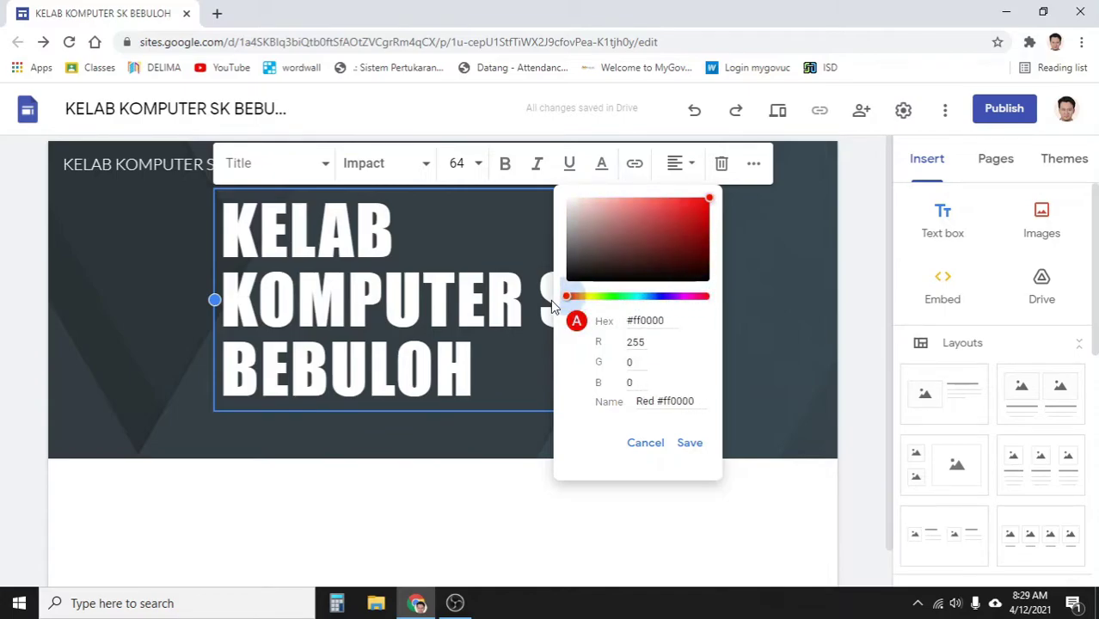
pyautogui.click(647, 444)
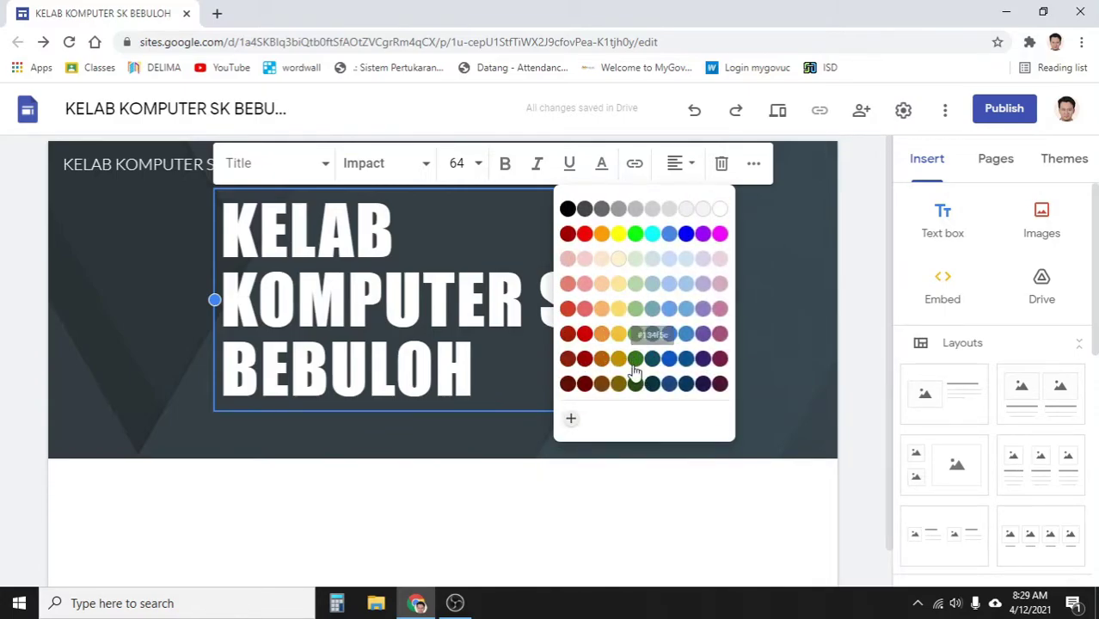
pyautogui.click(635, 234)
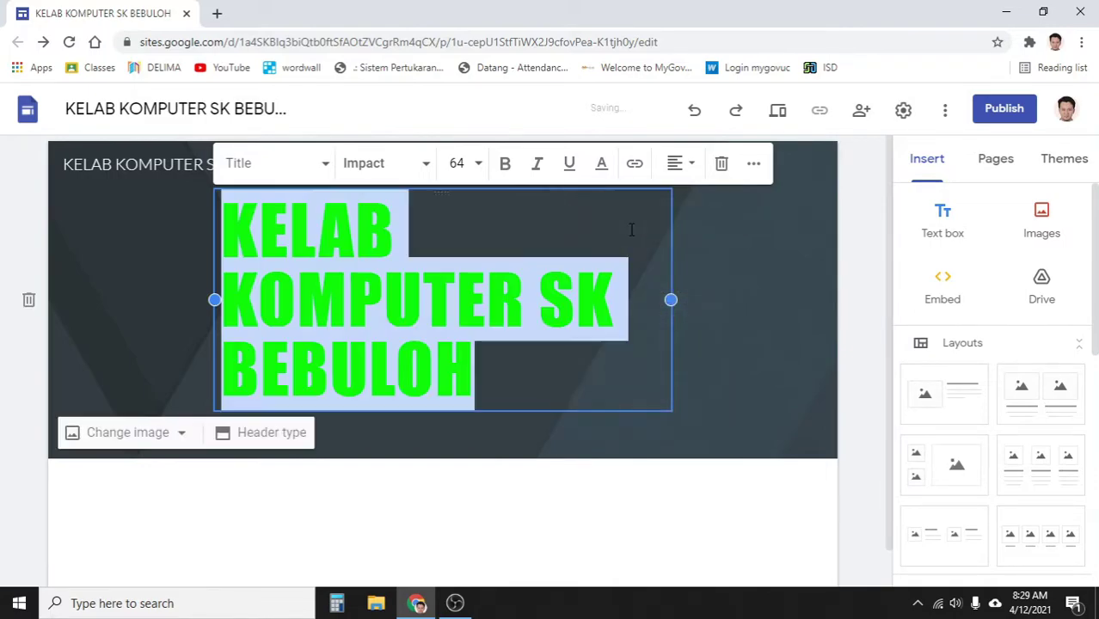
pyautogui.click(722, 305)
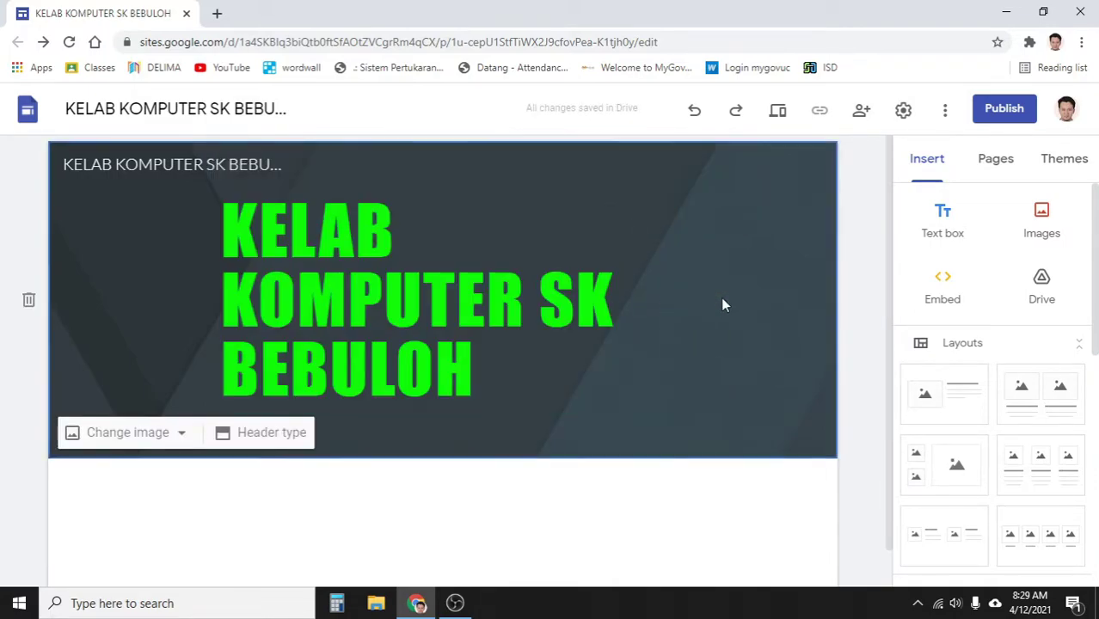
# - Centre-align the whole page title and start a new line before SK BEBULOH
pyautogui.click(507, 333)
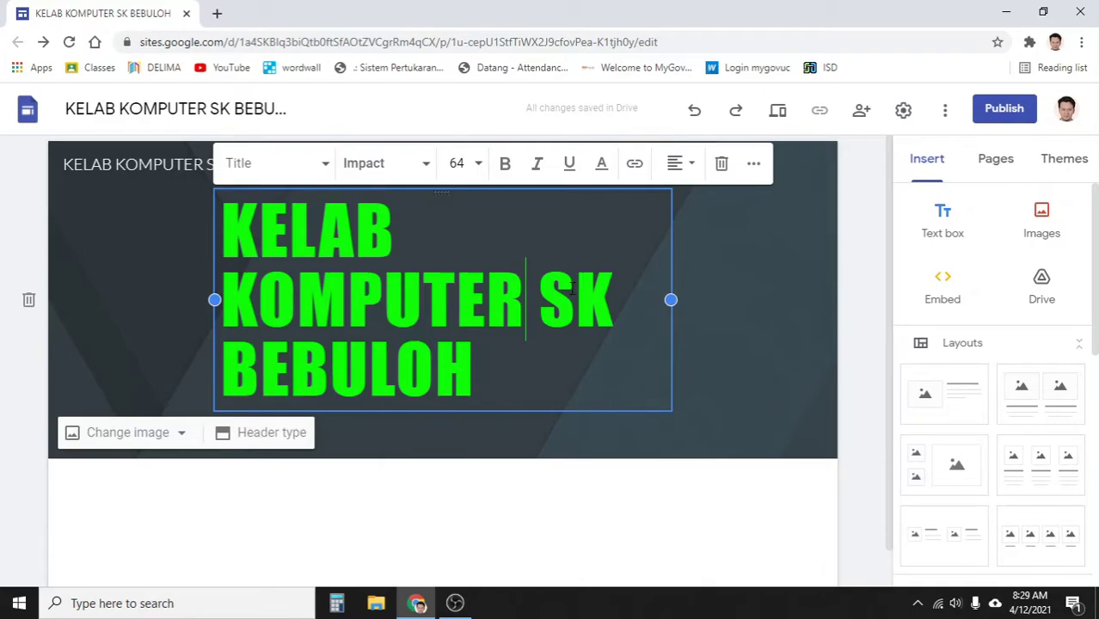
pyautogui.click(690, 167)
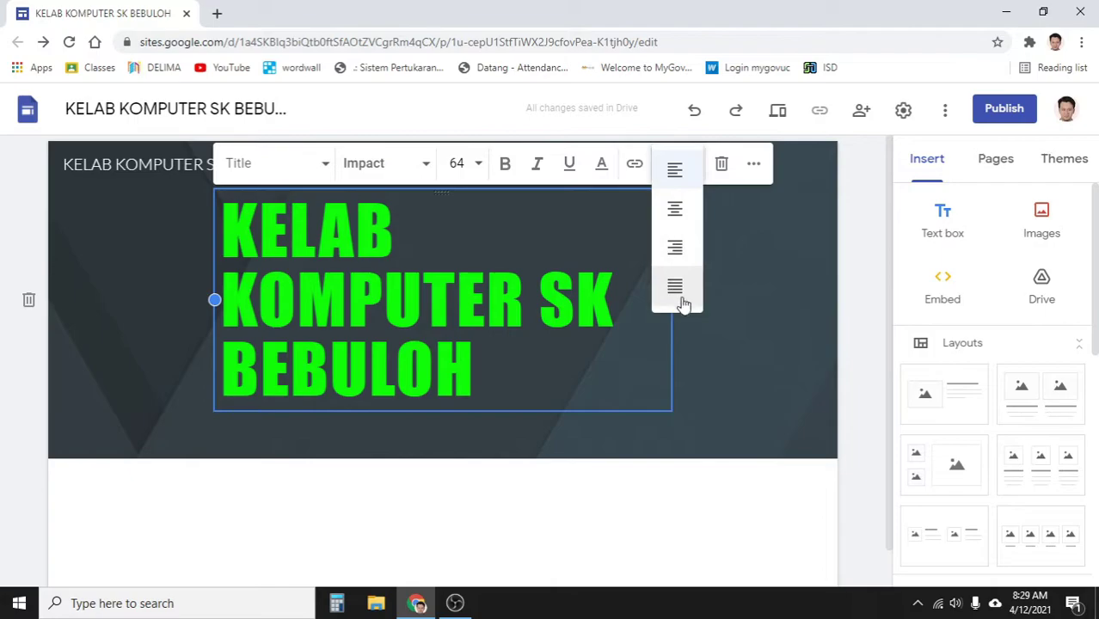
pyautogui.click(486, 289)
pyautogui.moveTo(222, 221); pyautogui.dragTo(477, 378)
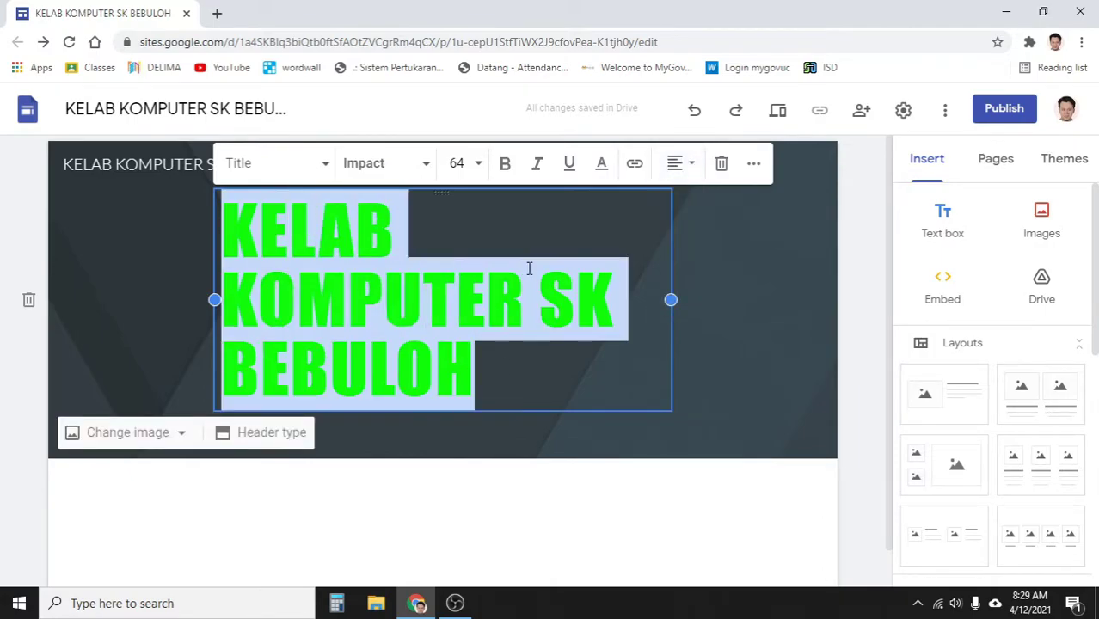
pyautogui.click(692, 165)
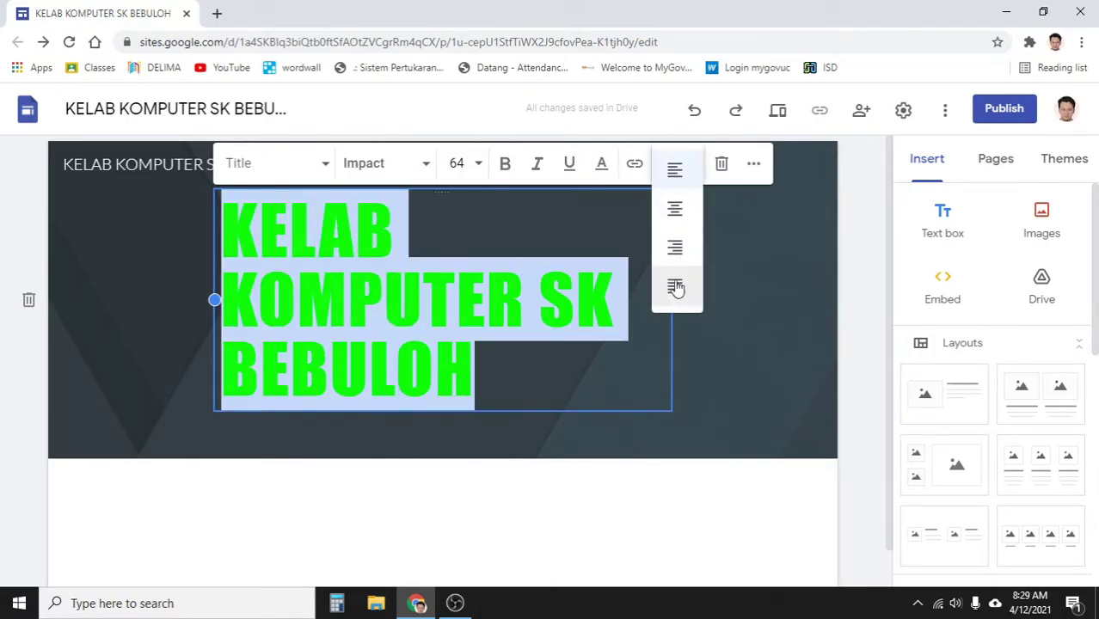
pyautogui.click(675, 211)
pyautogui.click(566, 314)
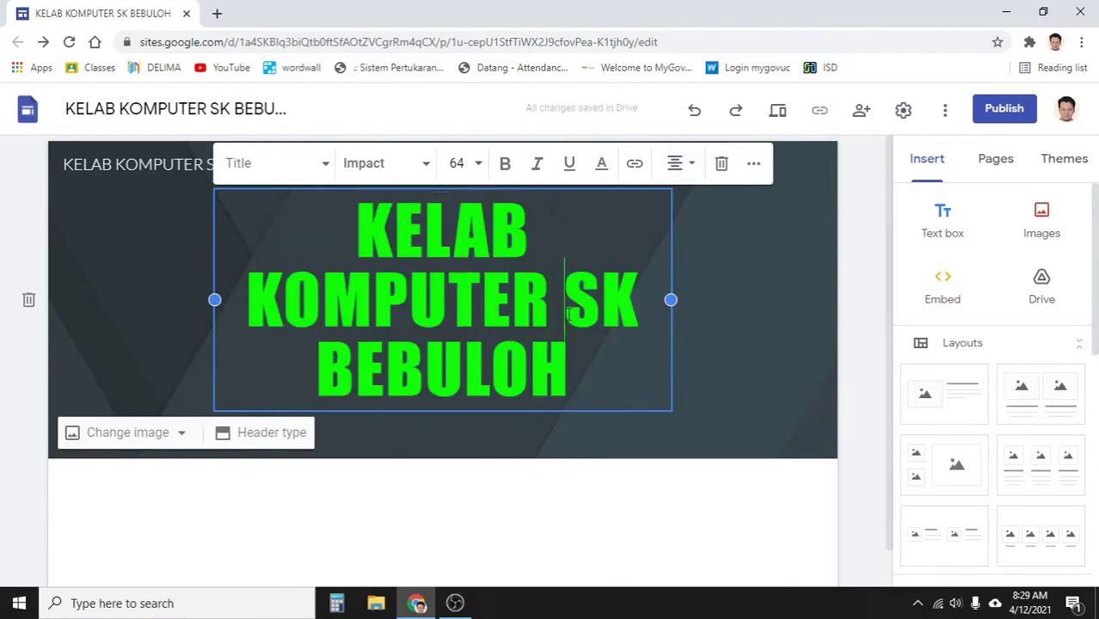
pyautogui.press('Return')
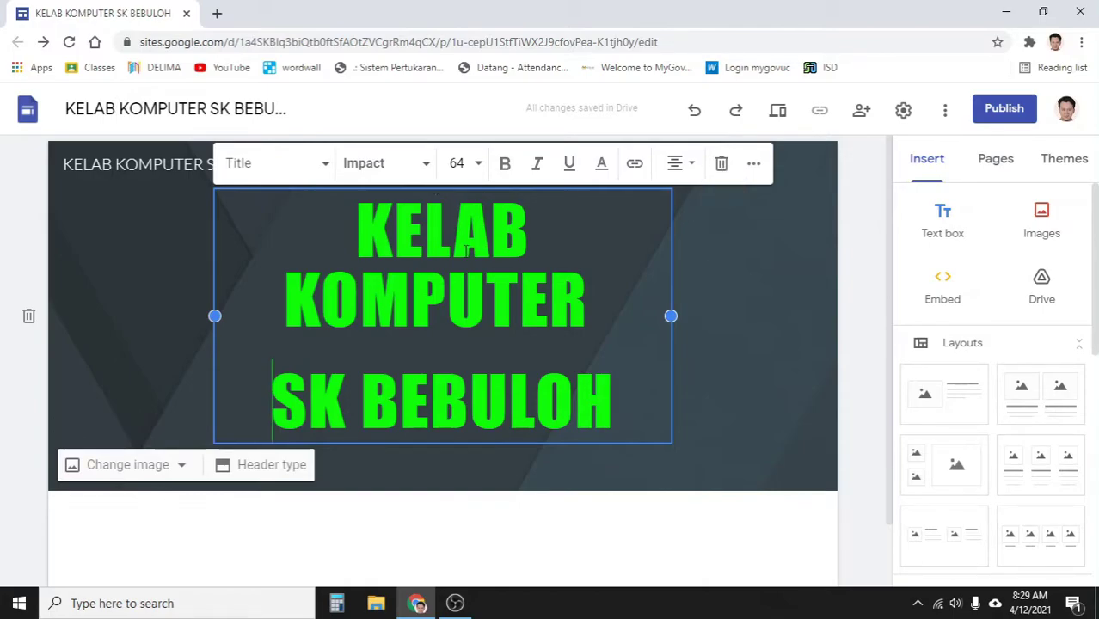
# - Apply strikethrough to the SK BEBULOH line of the page title
pyautogui.click(752, 164)
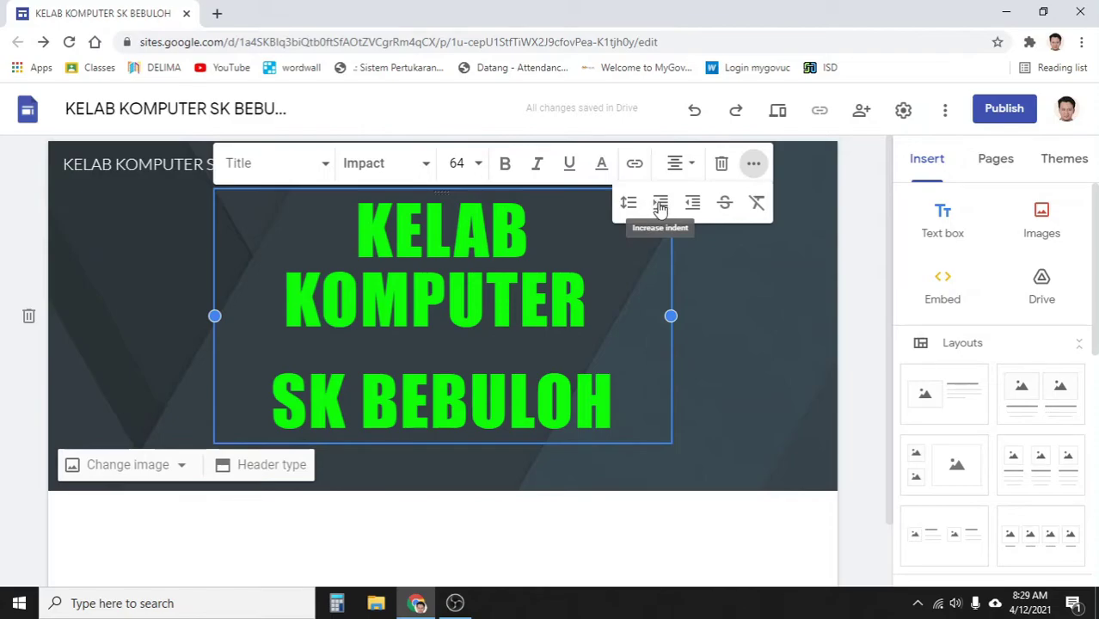
pyautogui.moveTo(274, 400); pyautogui.dragTo(615, 400)
pyautogui.click(724, 203)
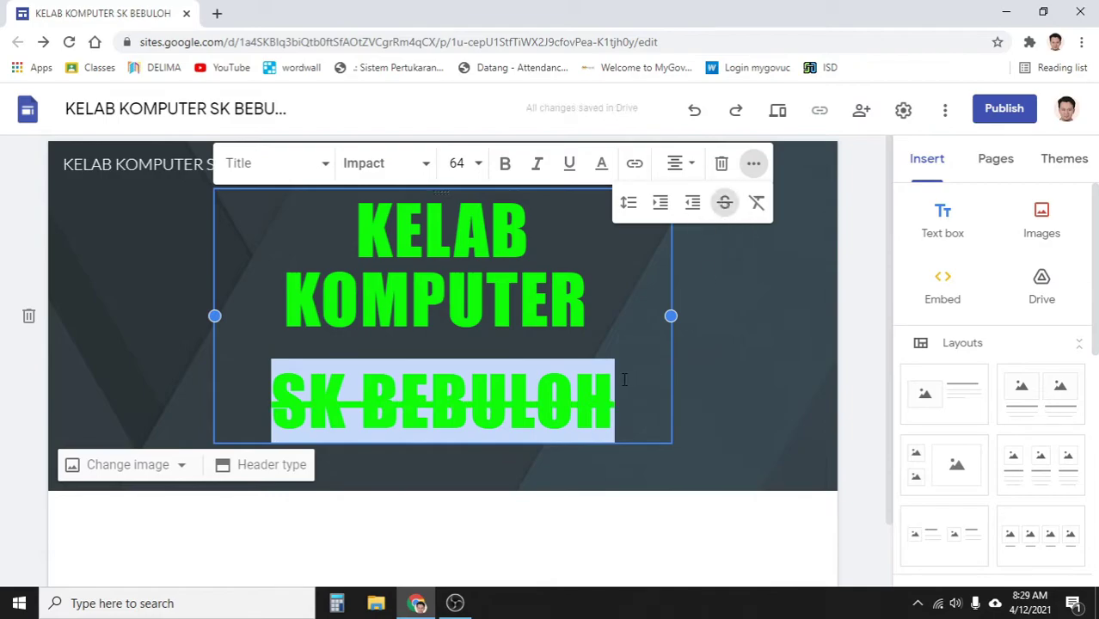
pyautogui.click(594, 383)
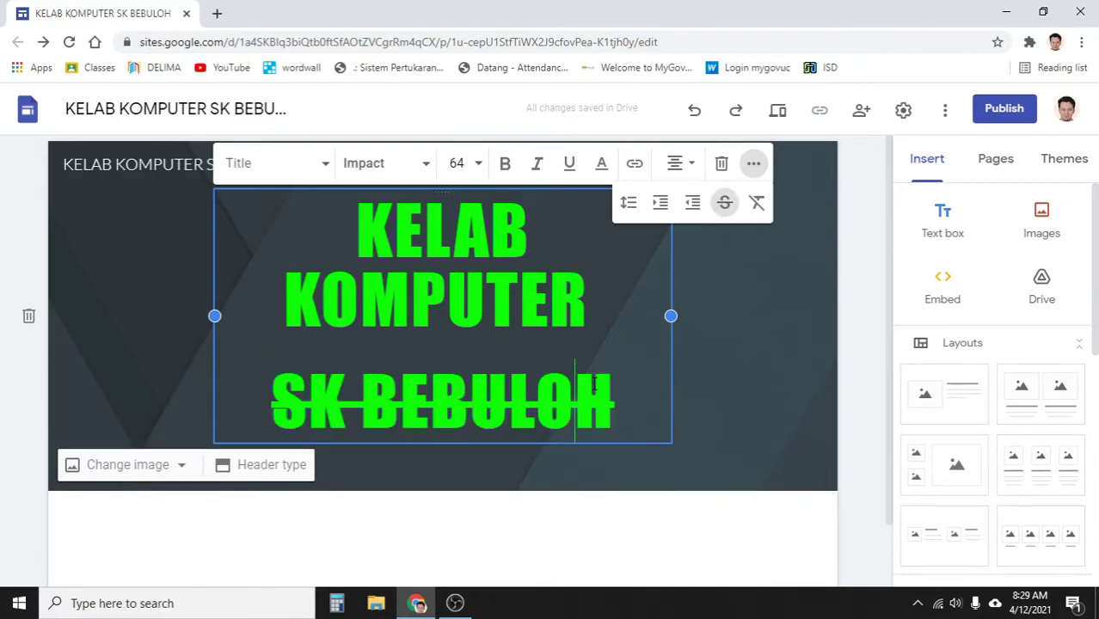
pyautogui.moveTo(305, 404); pyautogui.dragTo(536, 404)
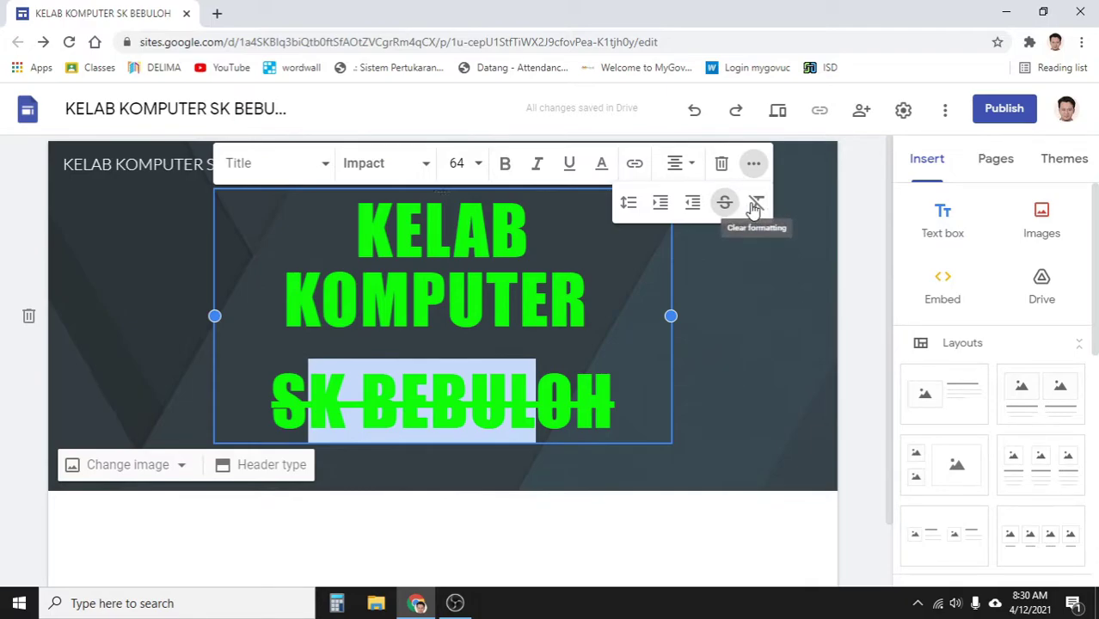
pyautogui.click(774, 382)
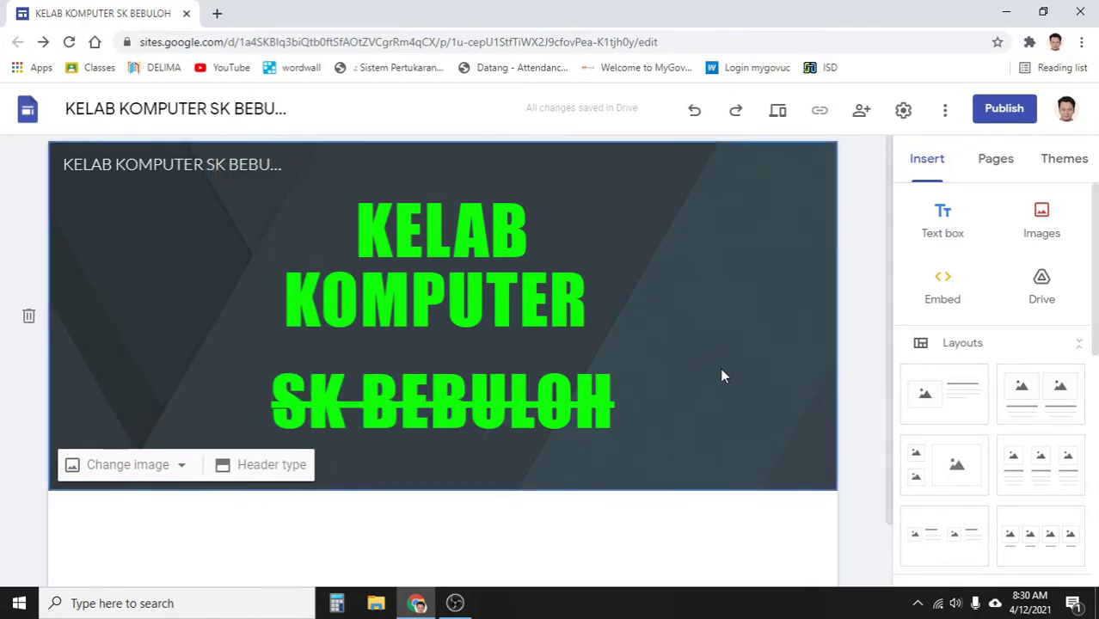
# - Insert the layout with one image beside a heading and body text below the header
pyautogui.scroll(-1, 668, 340)
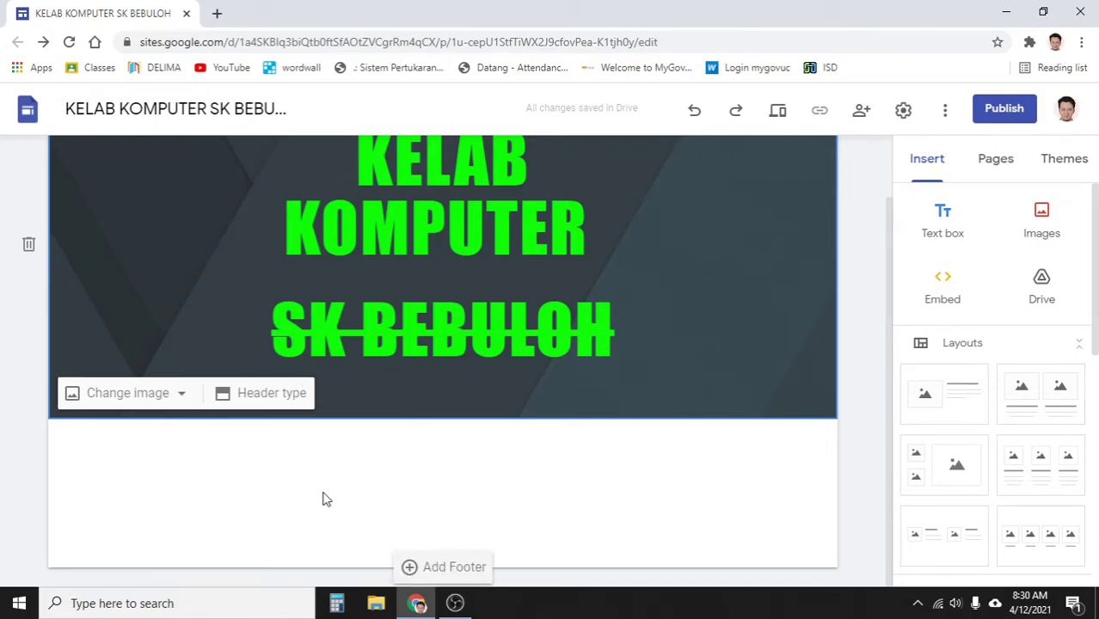
pyautogui.scroll(-2, 1001, 411)
pyautogui.scroll(1, 1001, 407)
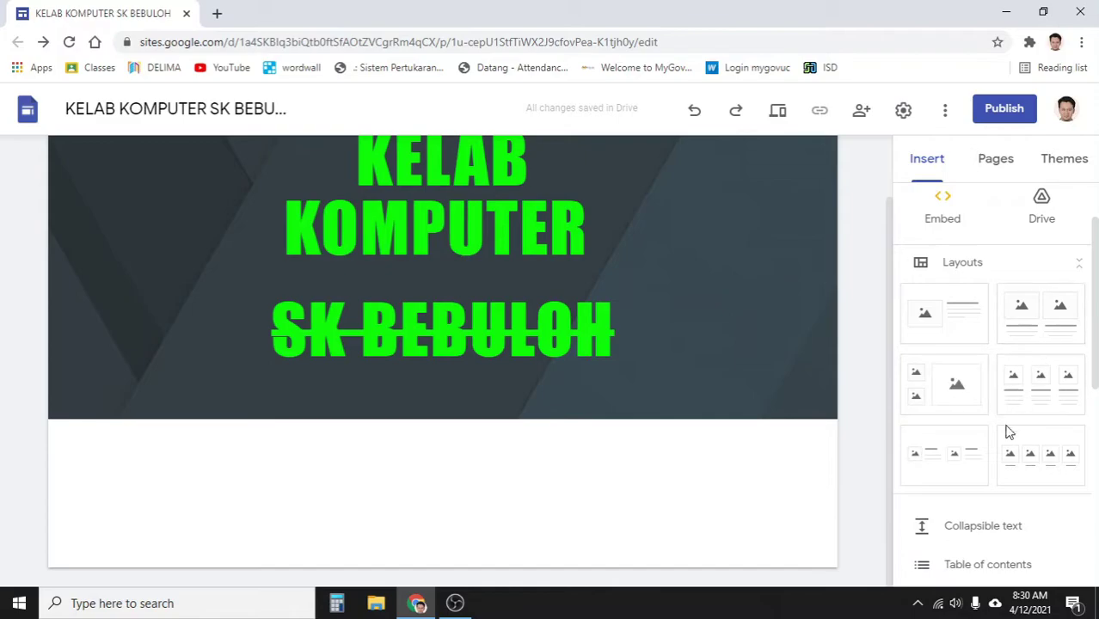
pyautogui.click(1074, 265)
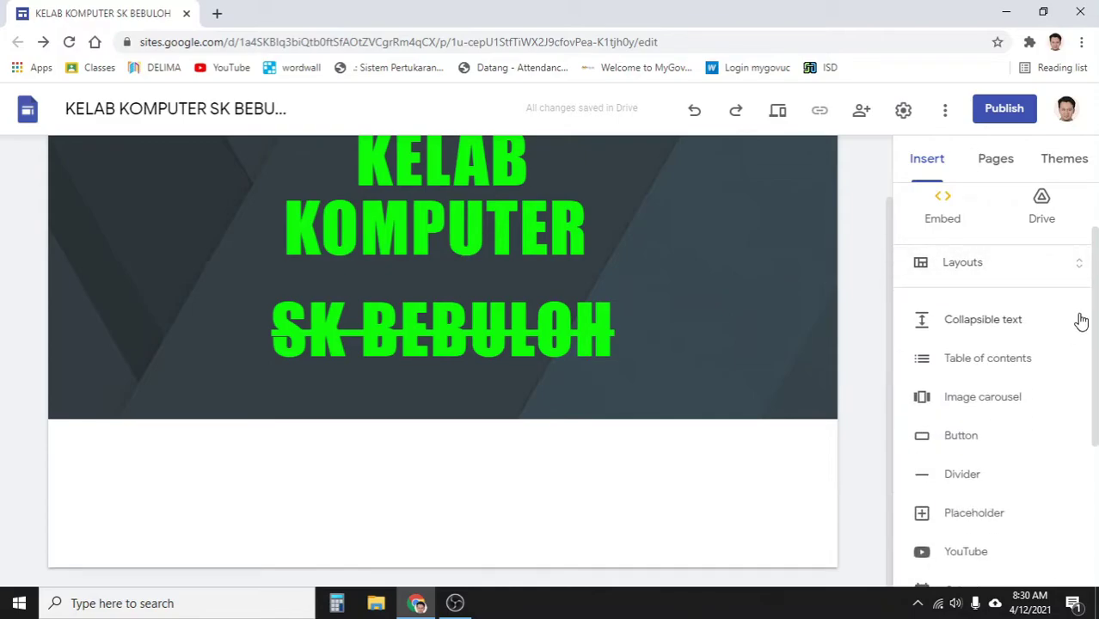
pyautogui.click(1076, 270)
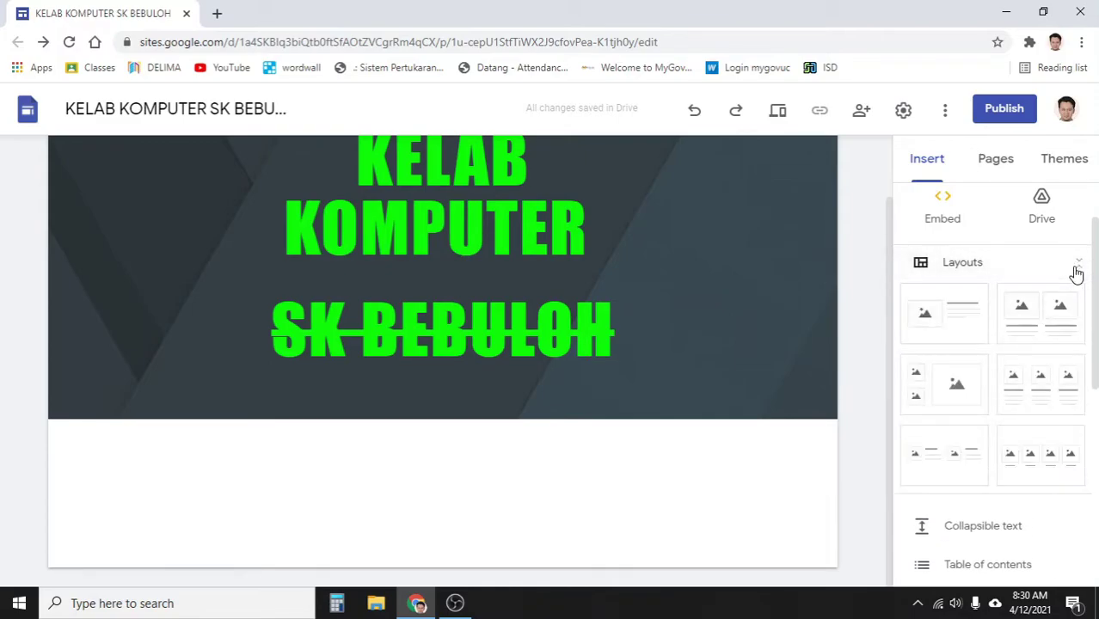
pyautogui.click(963, 320)
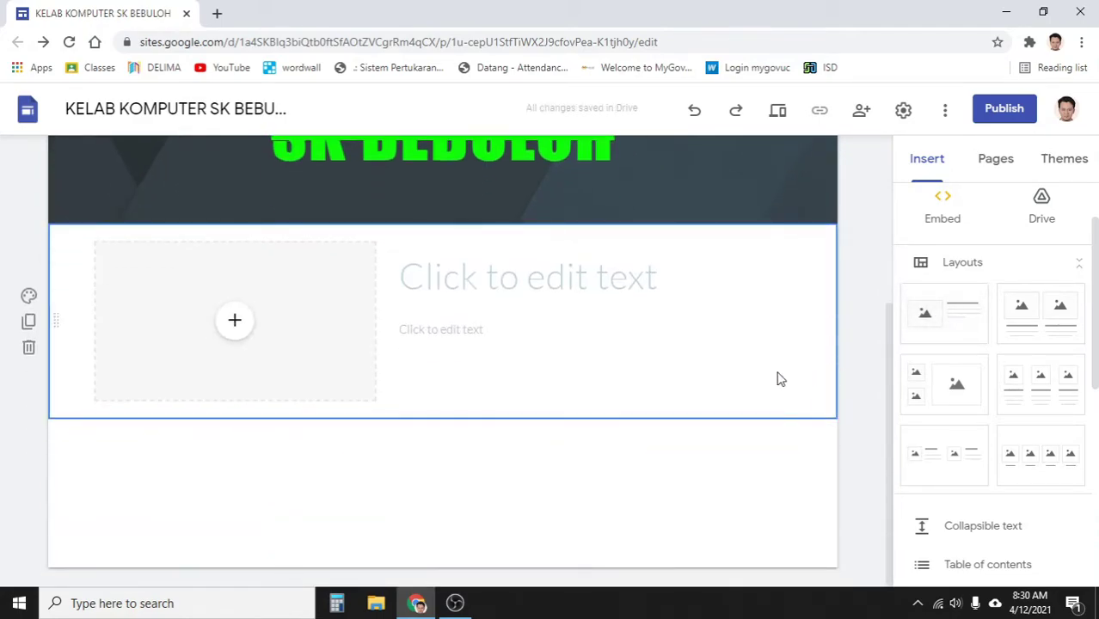
# - Inspect the new section's image placeholder and text box, and delete the whole section
pyautogui.click(234, 321)
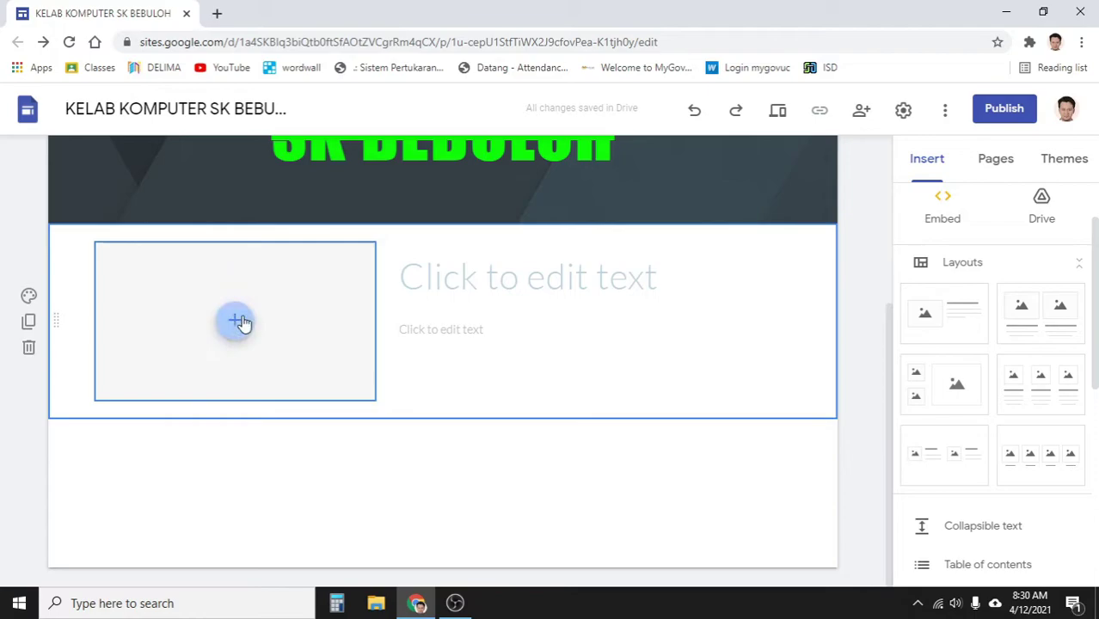
pyautogui.click(461, 311)
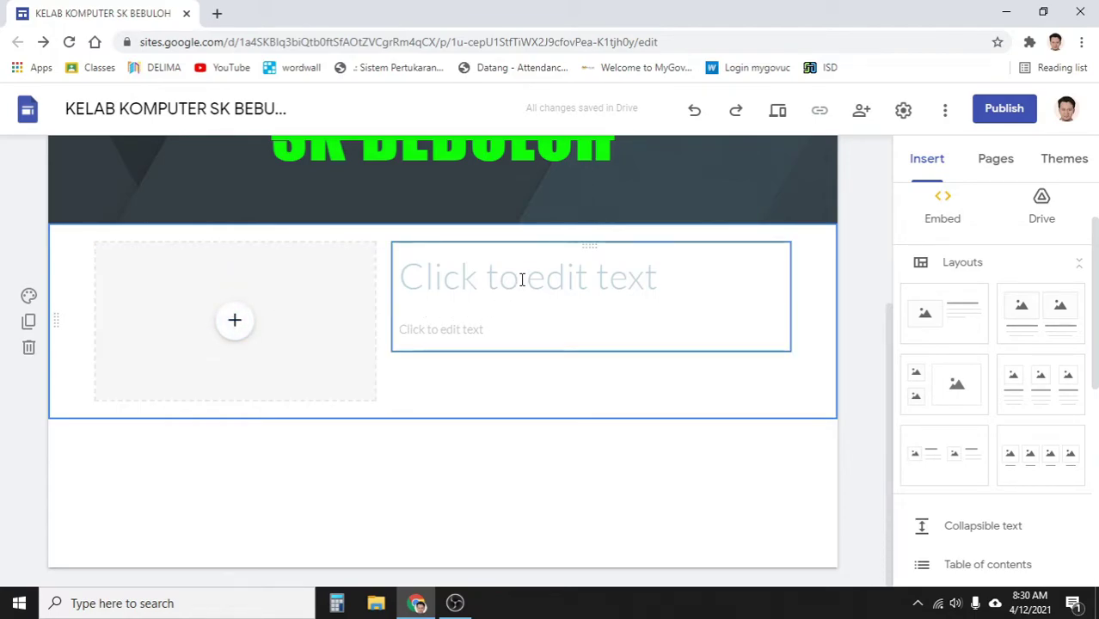
pyautogui.click(256, 329)
pyautogui.click(238, 326)
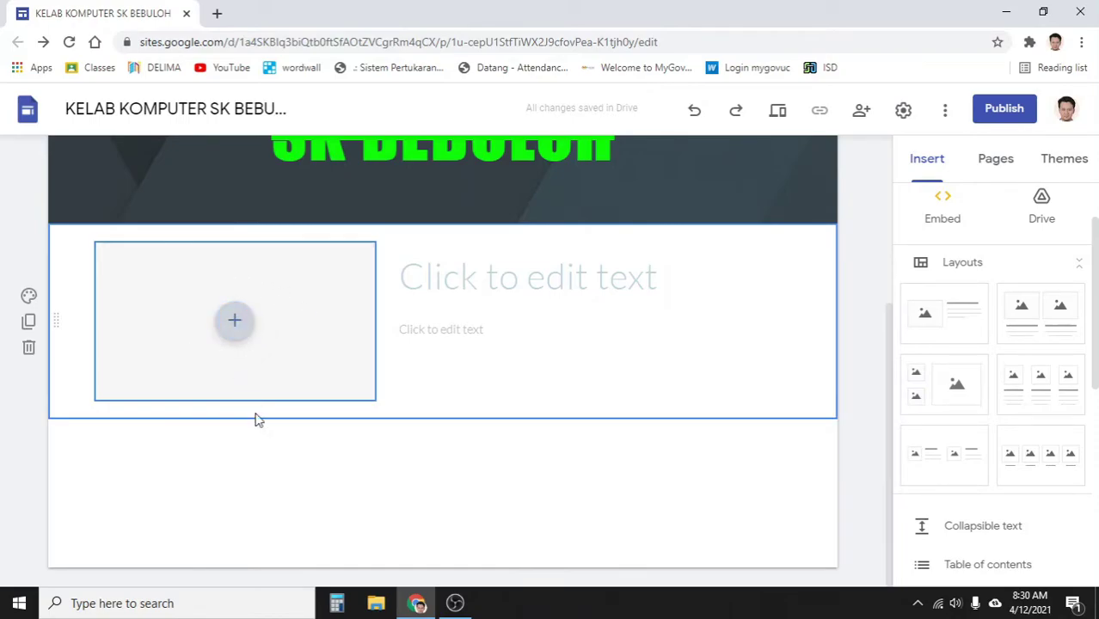
pyautogui.click(402, 292)
pyautogui.click(29, 348)
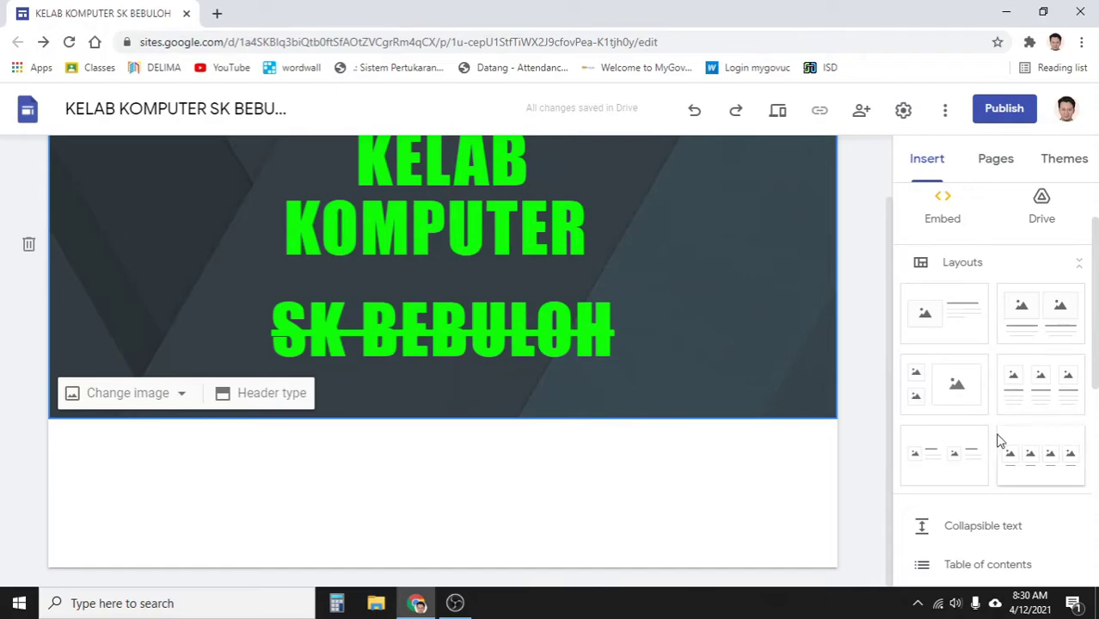
# - Insert the layout with four captioned images in a row below the header
pyautogui.scroll(-1, 1013, 470)
pyautogui.scroll(-3, 1013, 470)
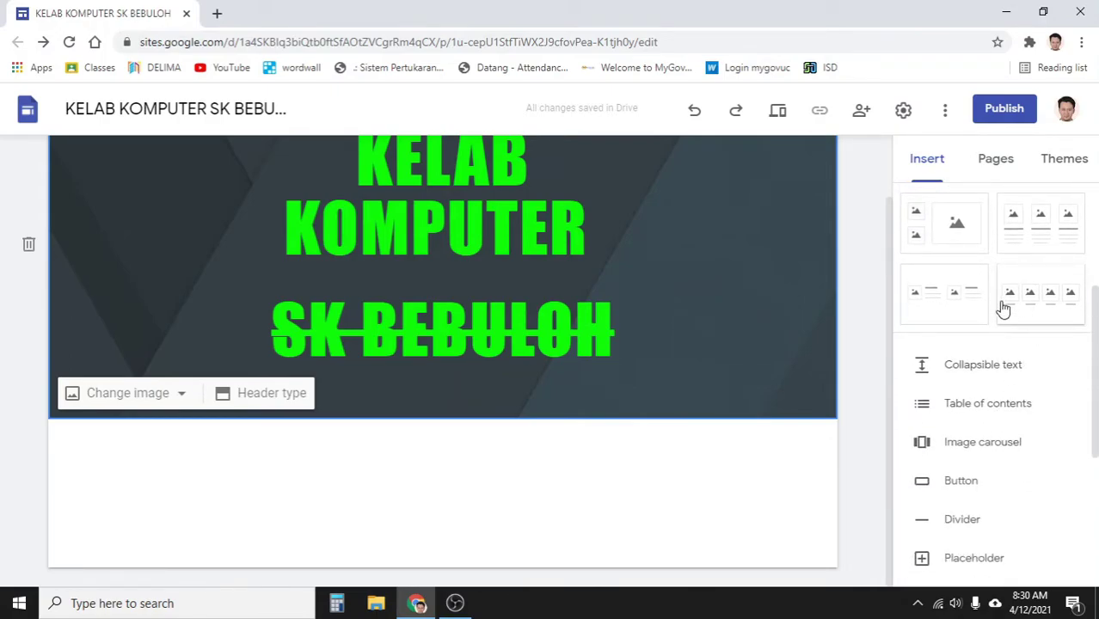
pyautogui.scroll(-7, 1013, 432)
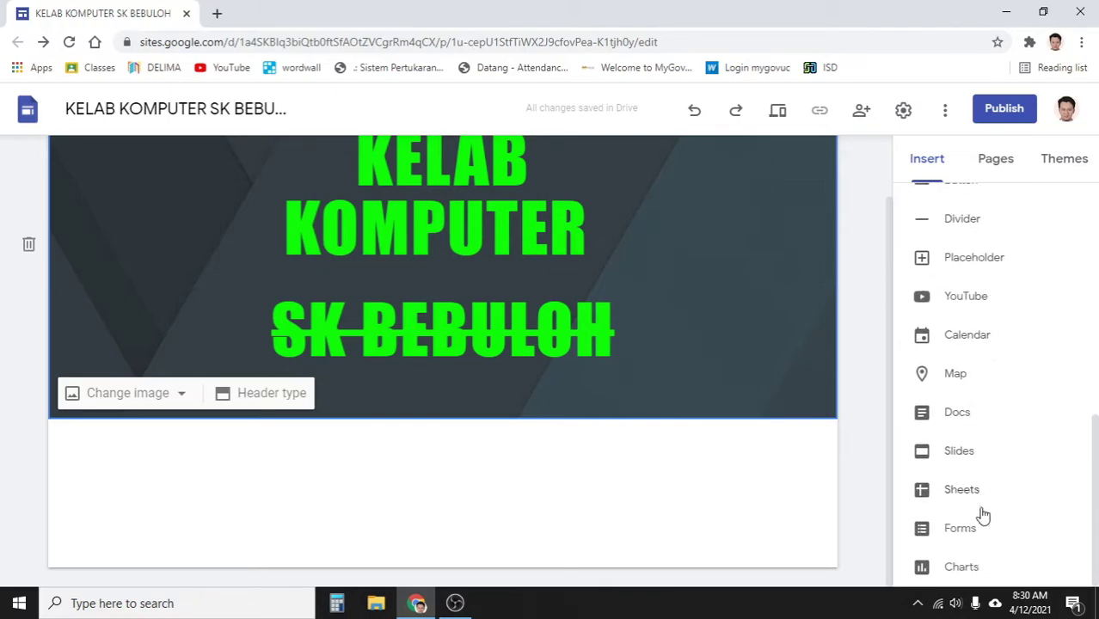
pyautogui.scroll(4, 966, 528)
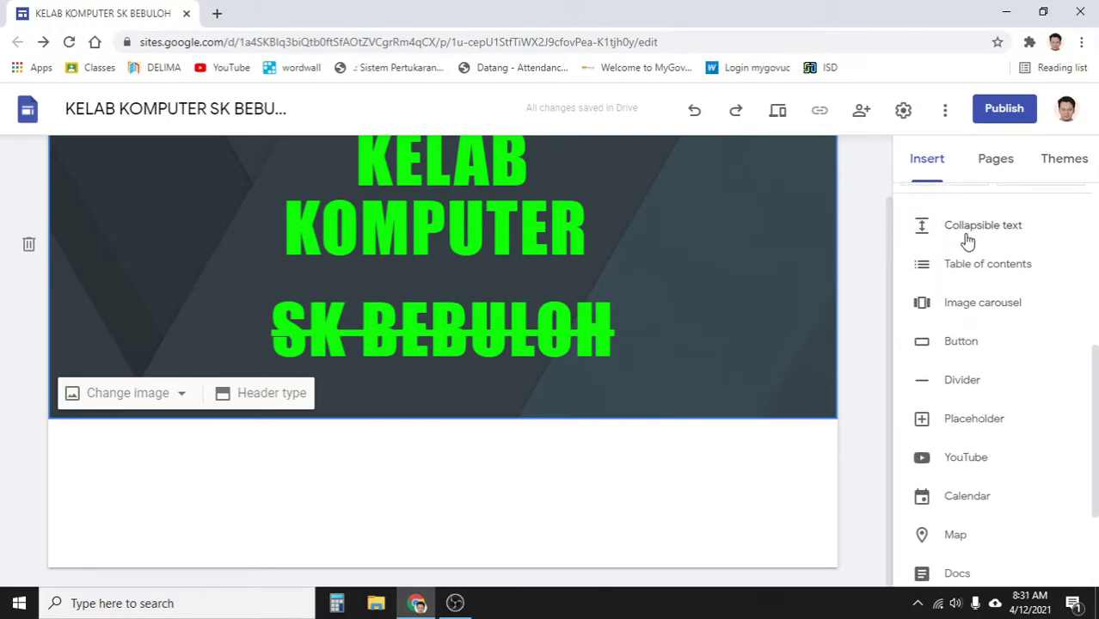
pyautogui.scroll(2, 969, 231)
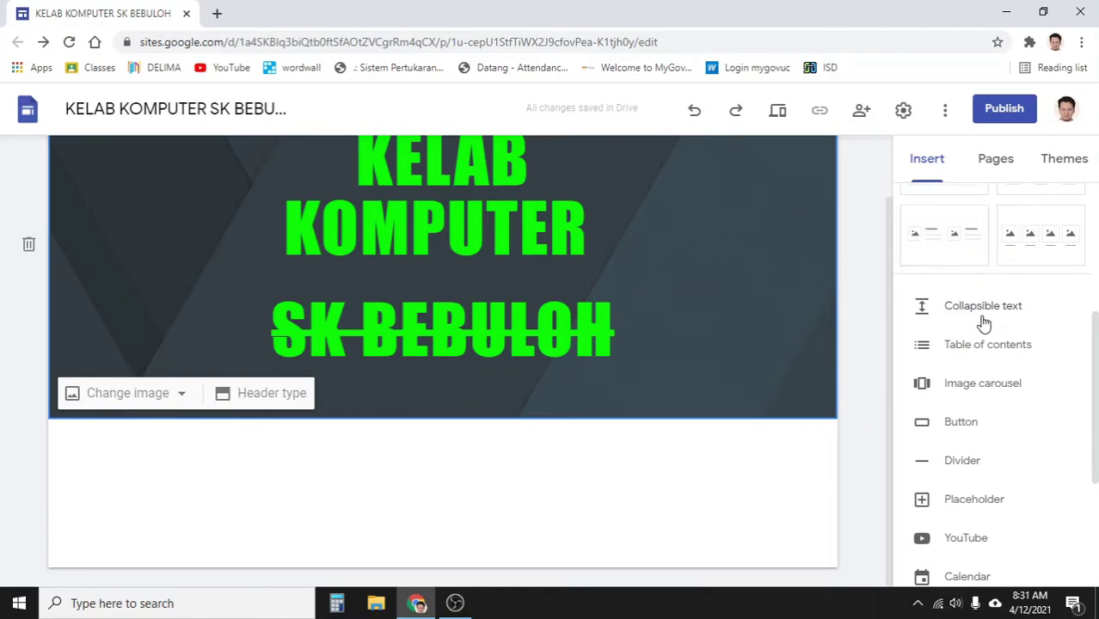
pyautogui.scroll(-2, 973, 348)
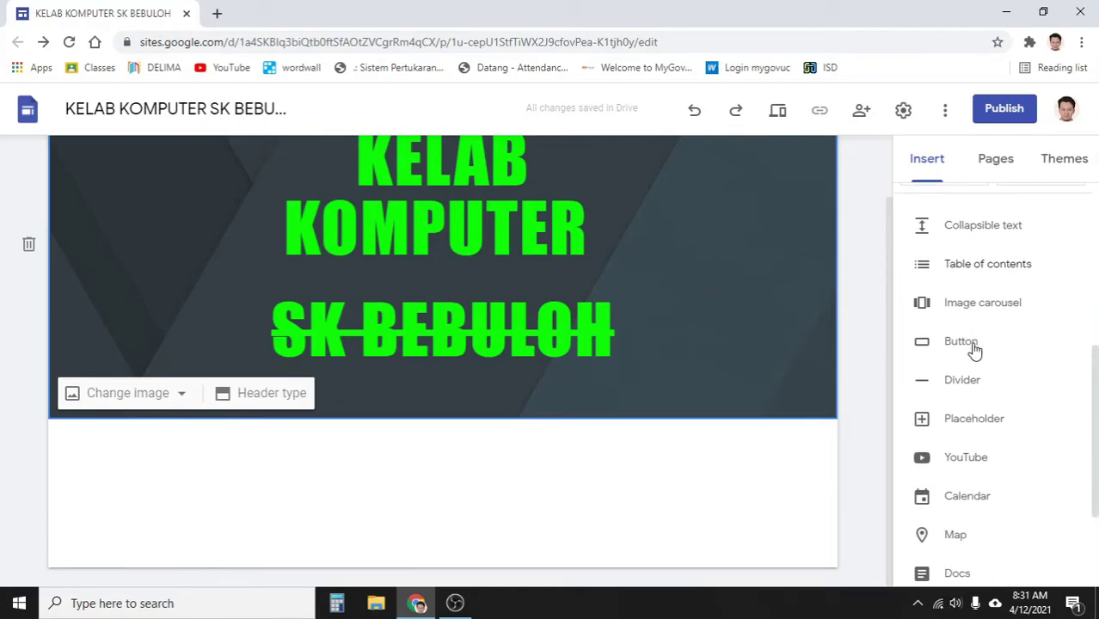
pyautogui.scroll(5, 974, 349)
pyautogui.scroll(-3, 965, 356)
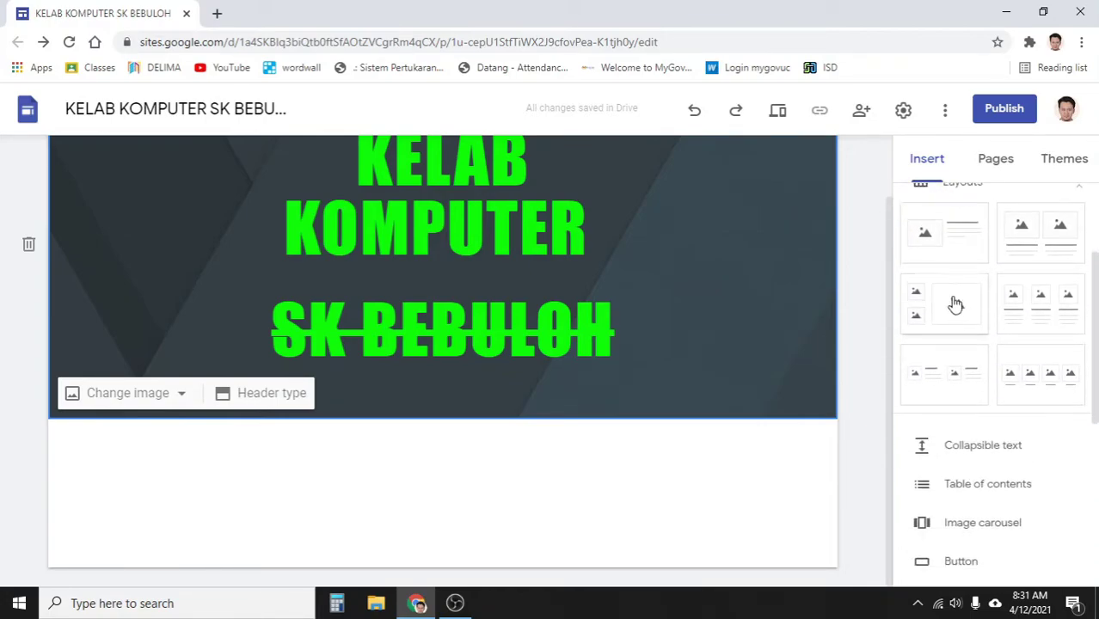
pyautogui.scroll(-2, 1036, 318)
pyautogui.click(1030, 297)
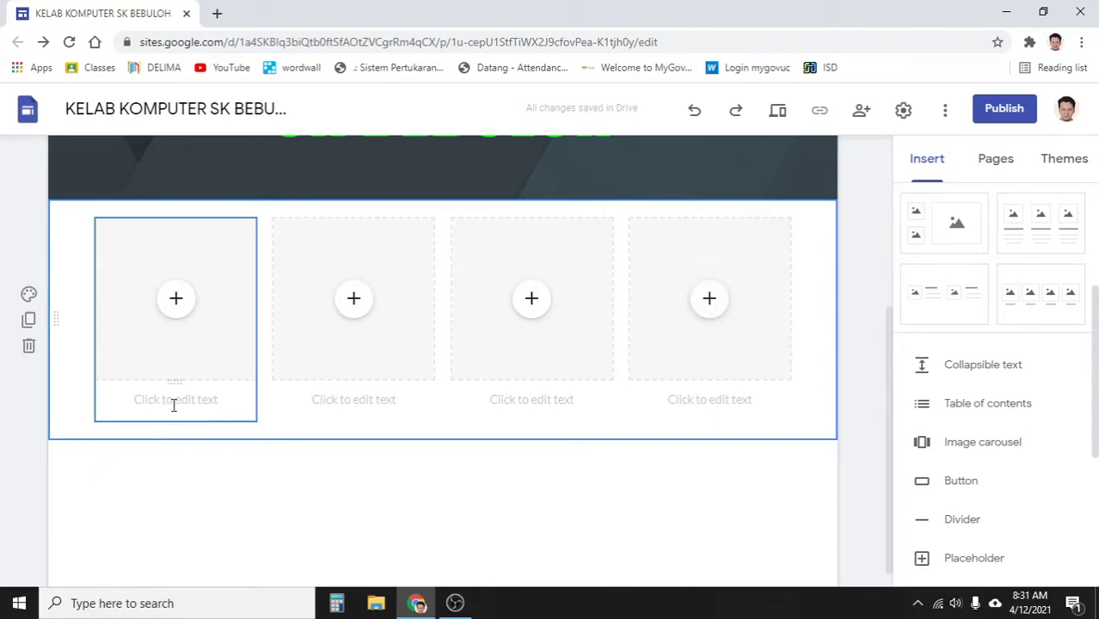
# - Review the Google Drive and URL image sources for the first placeholder, and search Google Images for radzi jidin
pyautogui.click(175, 299)
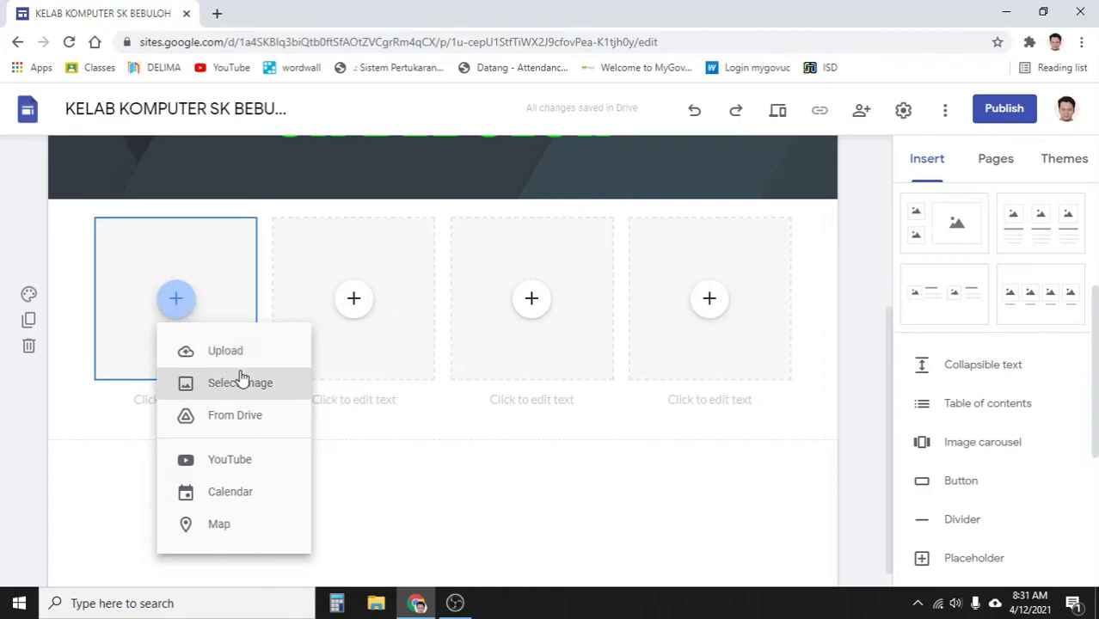
pyautogui.click(242, 383)
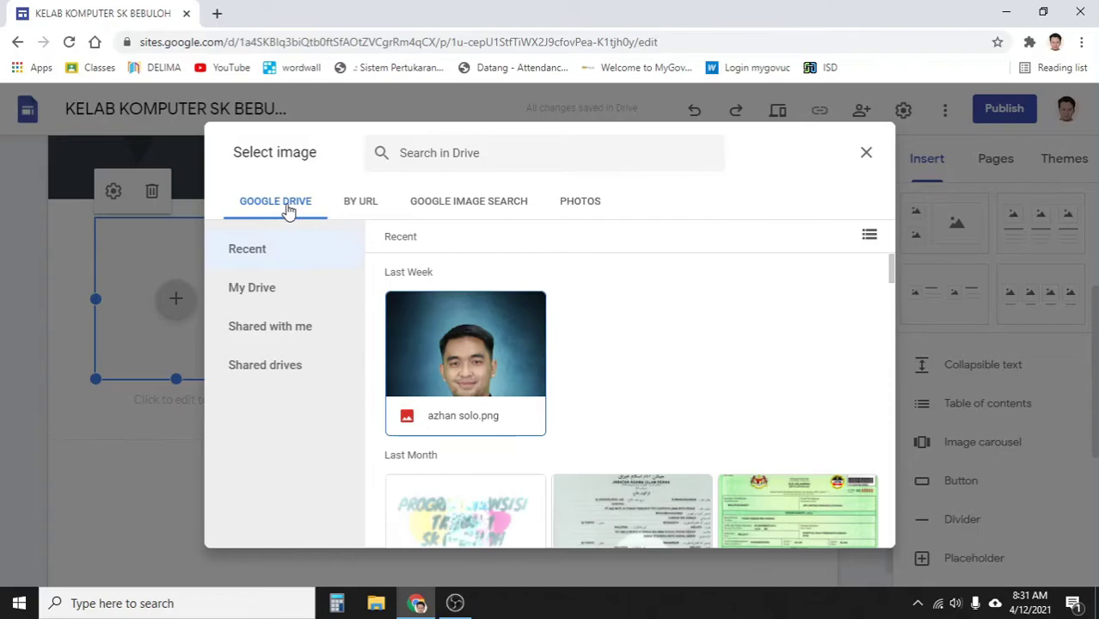
pyautogui.click(357, 210)
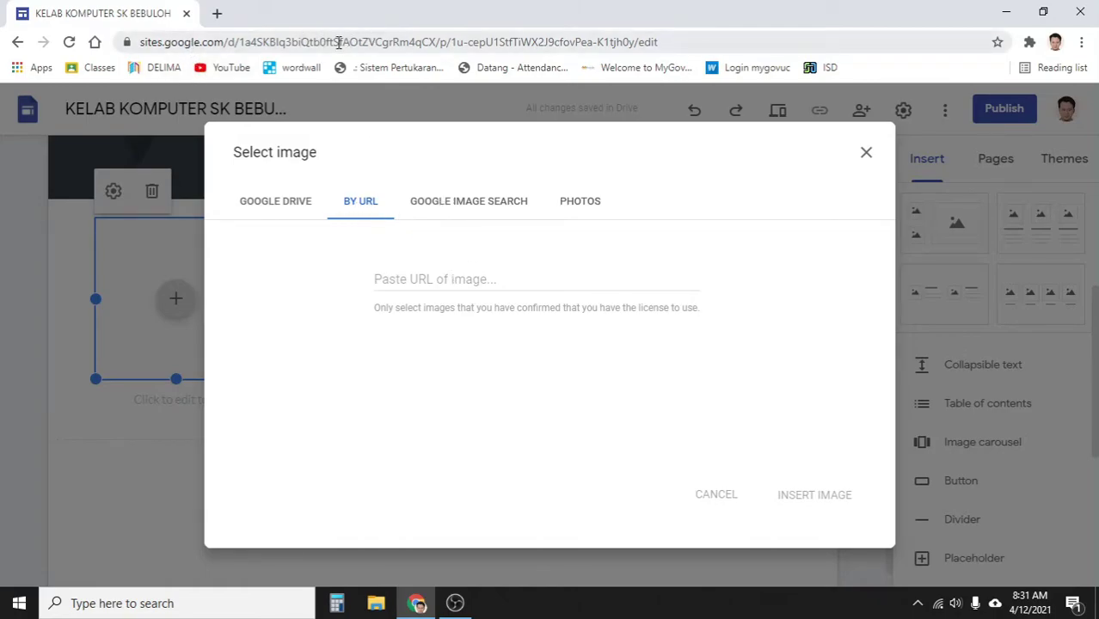
pyautogui.click(479, 212)
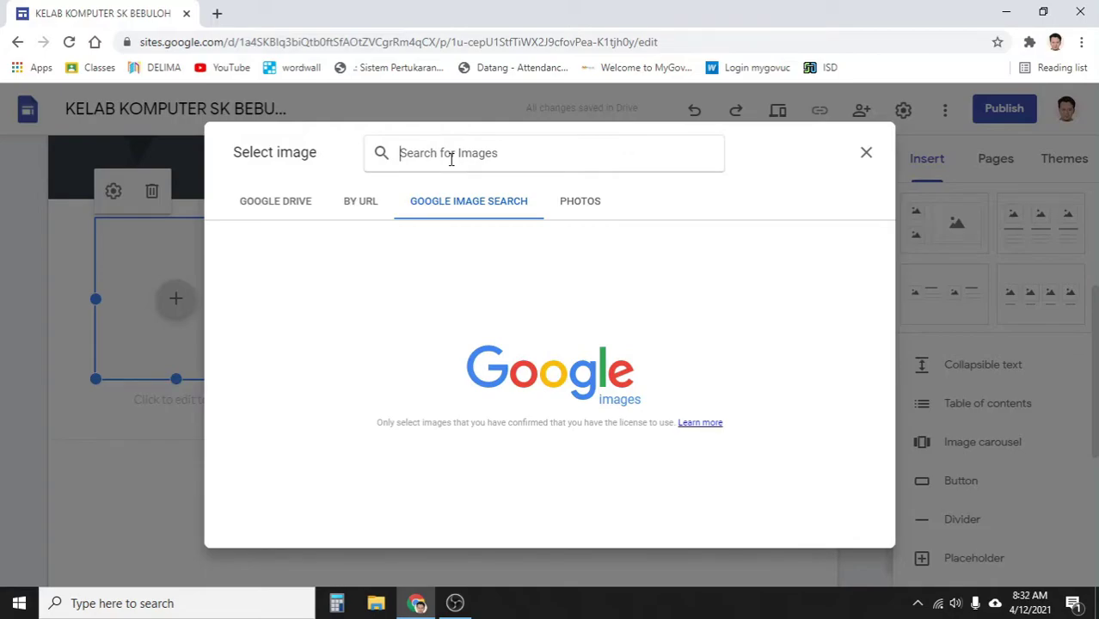
pyautogui.write('radzi')
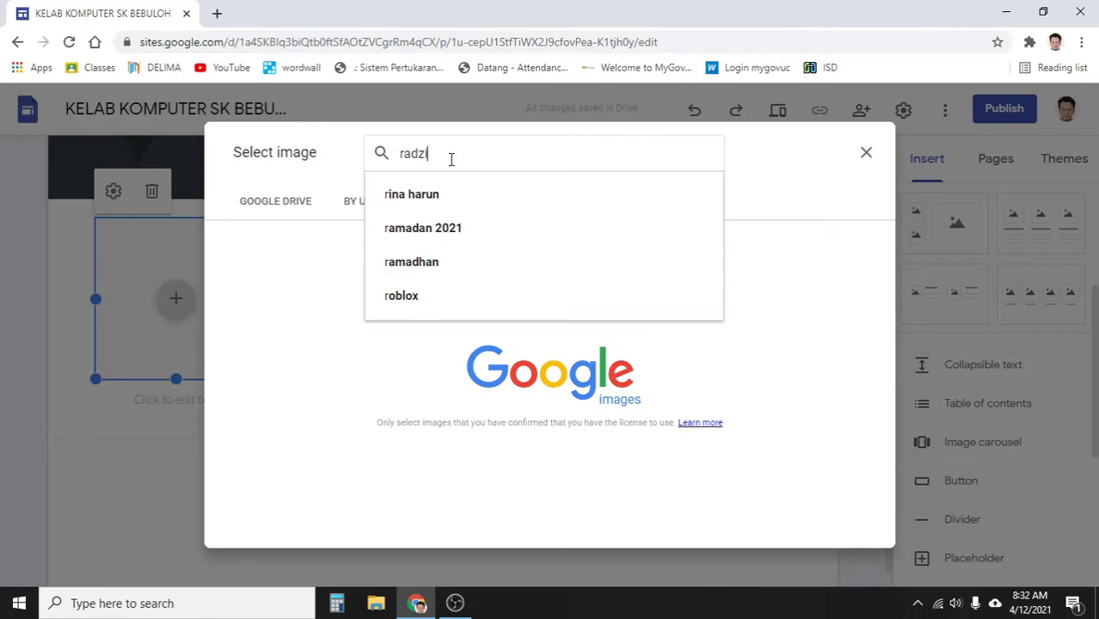
pyautogui.write(' jidin')
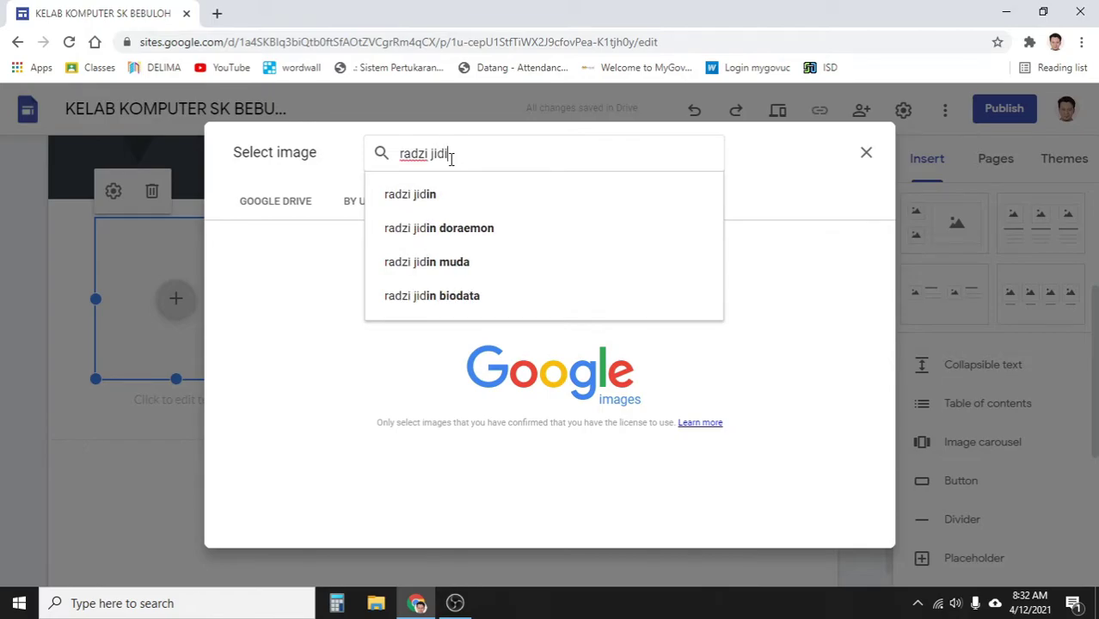
pyautogui.press('Return')
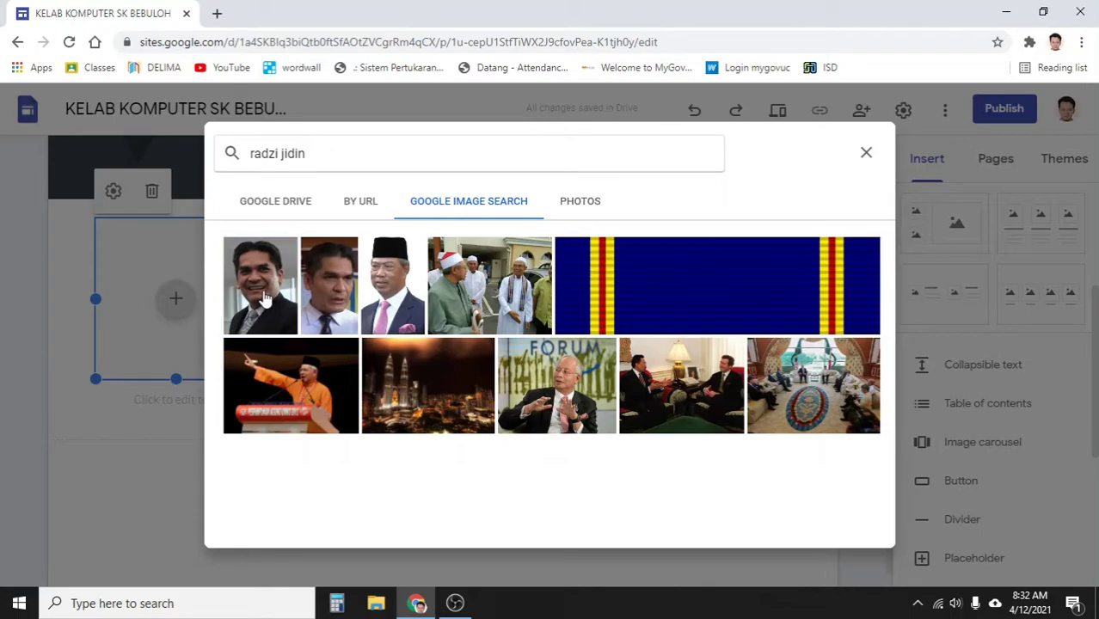
# - Insert the first portrait from the image search into the first placeholder of the four-image row
pyautogui.click(265, 298)
pyautogui.click(853, 530)
pyautogui.click(258, 304)
pyautogui.click(871, 528)
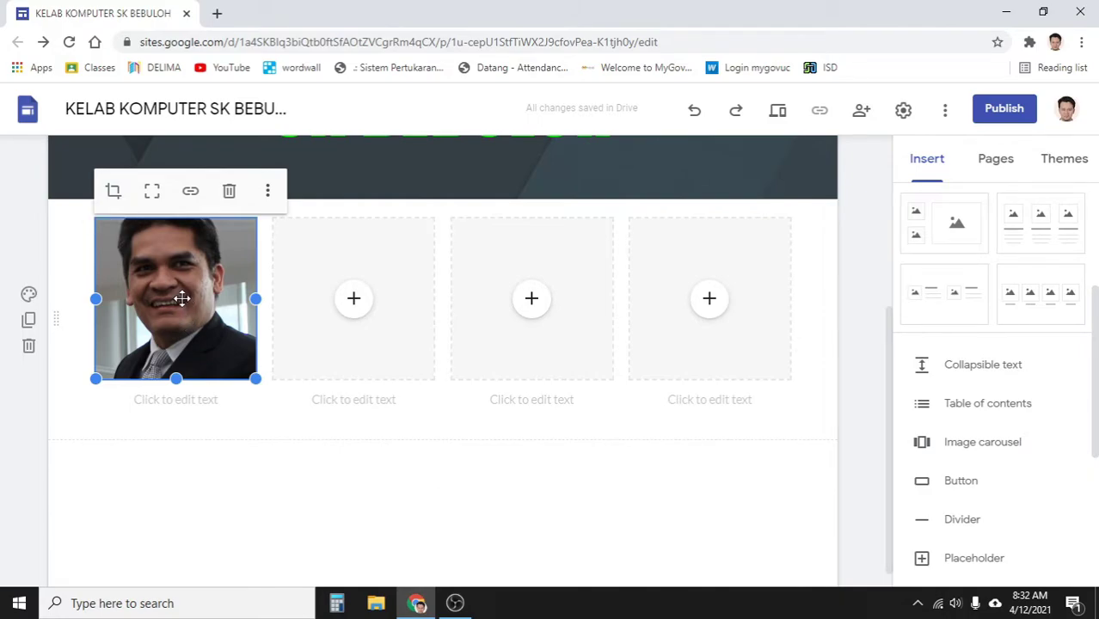
# - Reposition the first portrait downward inside its crop frame so the whole head fits, and apply the crop
pyautogui.click(114, 192)
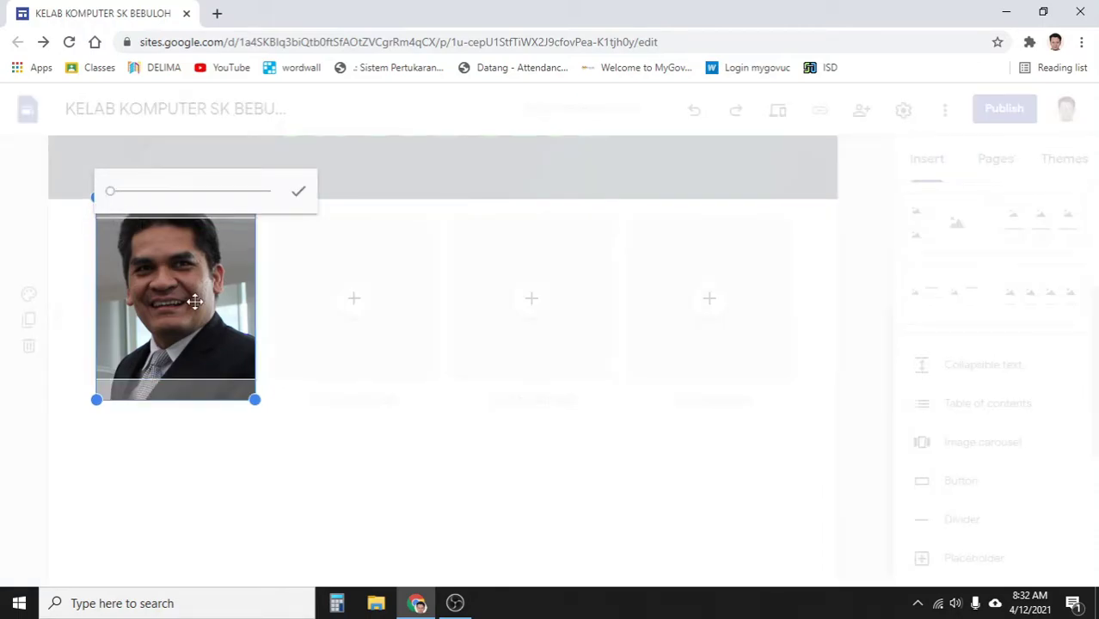
pyautogui.moveTo(195, 282); pyautogui.dragTo(203, 298)
pyautogui.moveTo(108, 192)
pyautogui.mouseDown()
pyautogui.moveTo(155, 194)
pyautogui.moveTo(92, 204)
pyautogui.mouseUp()
pyautogui.moveTo(151, 280); pyautogui.dragTo(176, 303)
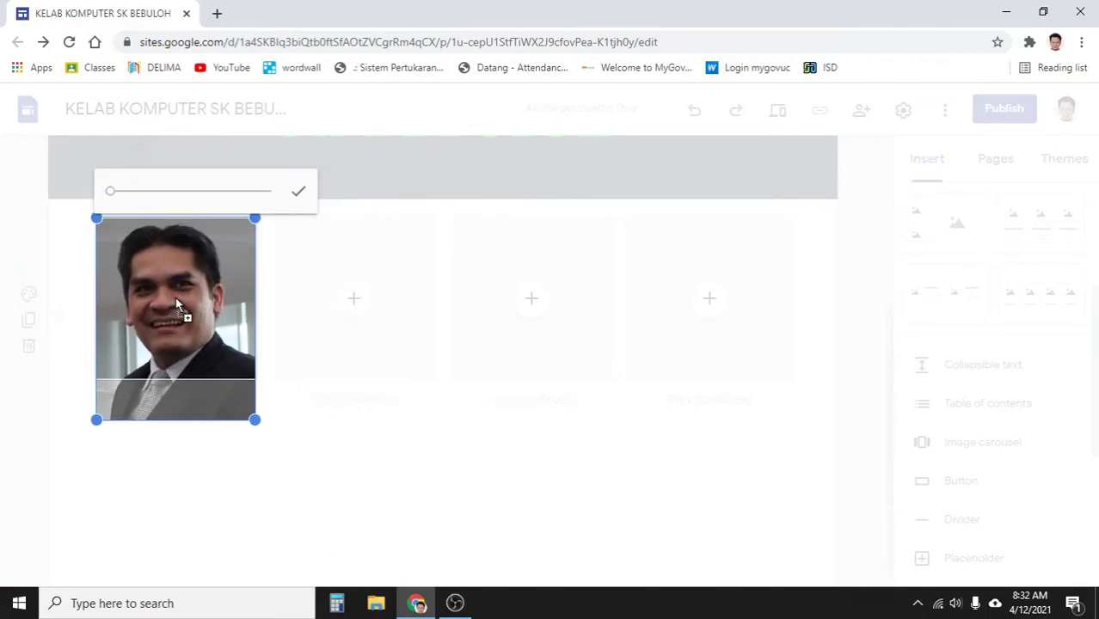
pyautogui.click(297, 191)
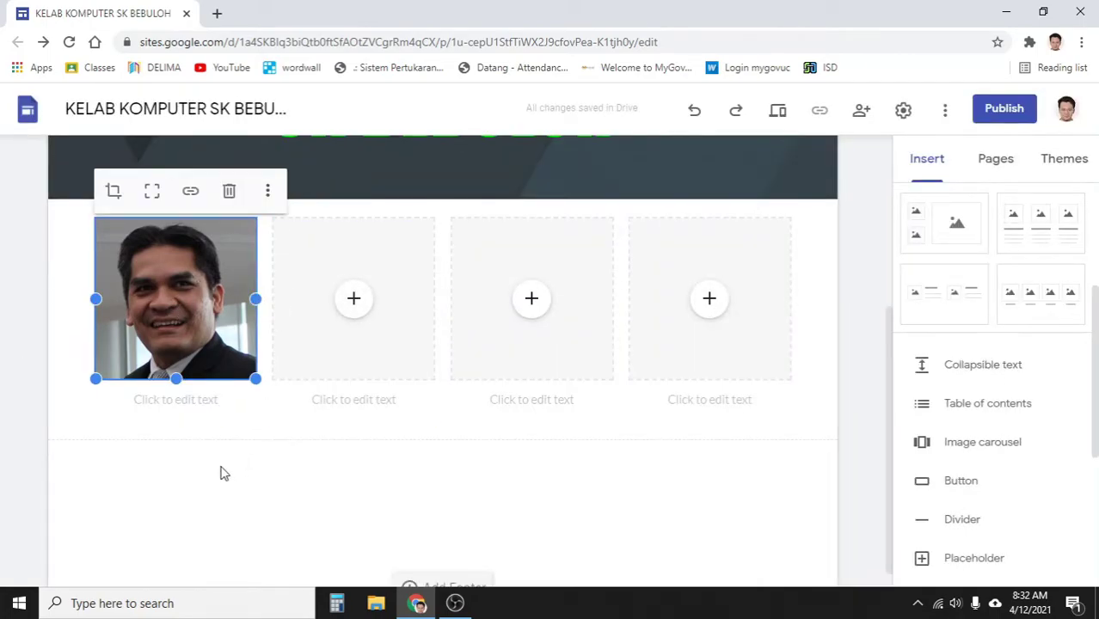
# - Enter the caption RADZI JIDIN in the text box below the first portrait
pyautogui.click(191, 441)
pyautogui.click(179, 400)
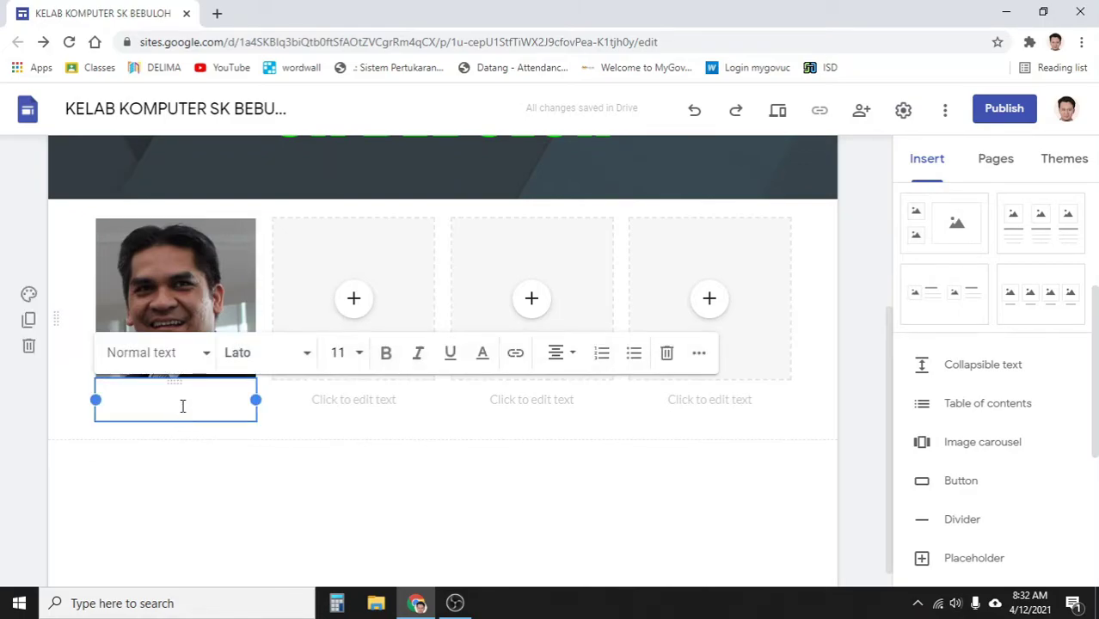
pyautogui.write('RADZI JIDIN')
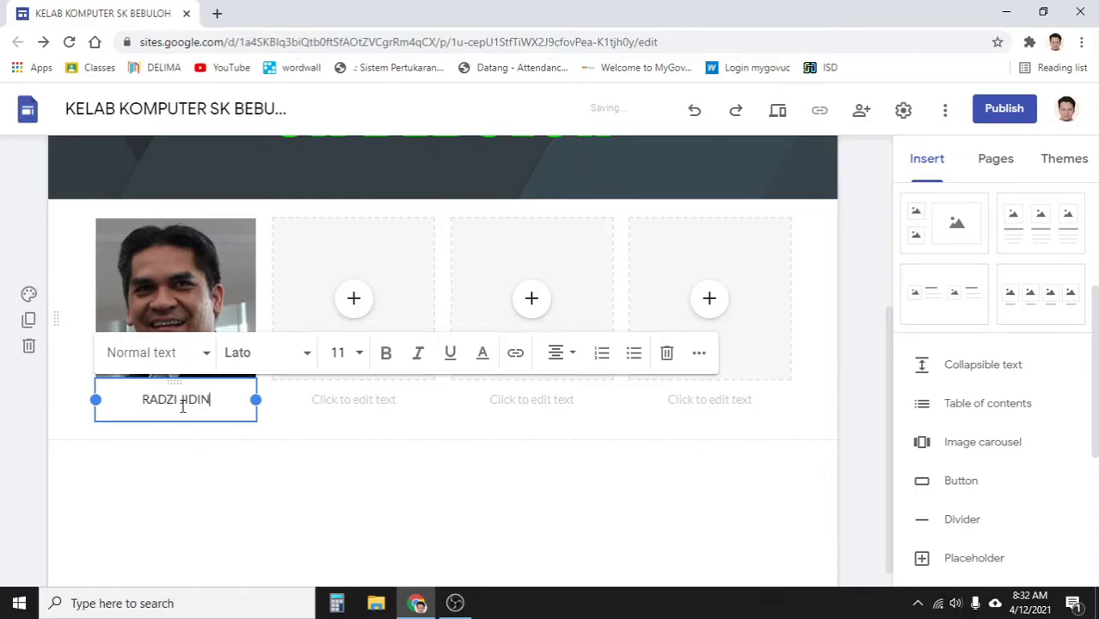
pyautogui.click(289, 491)
# - Upload the image blue-electronic-background-vector-1974913 from the Desktop into the second placeholder of the row
pyautogui.click(351, 300)
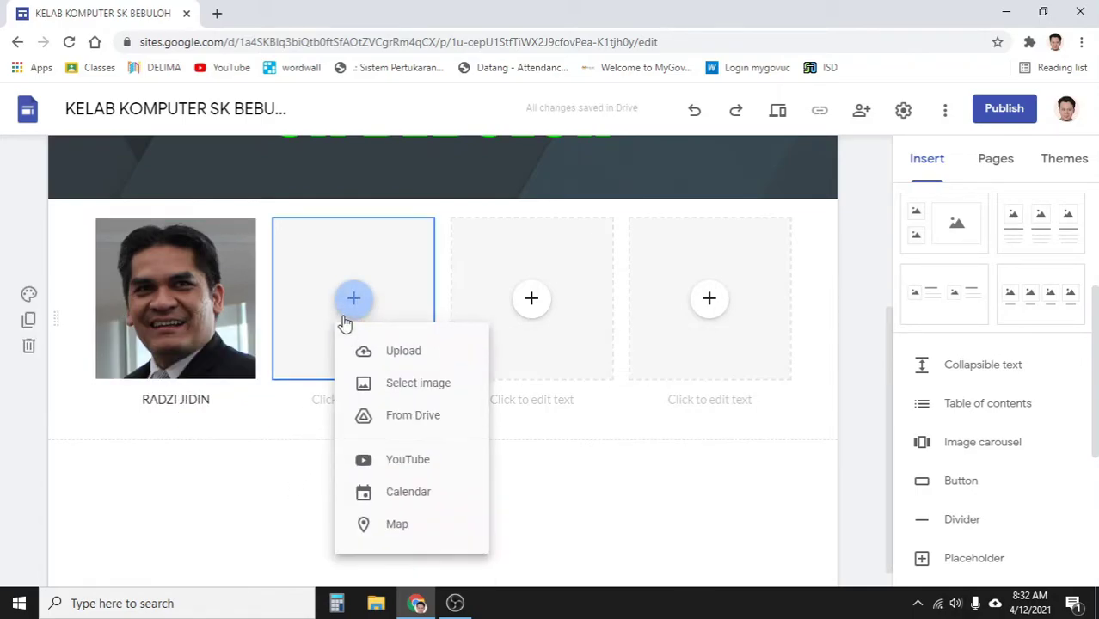
pyautogui.click(419, 352)
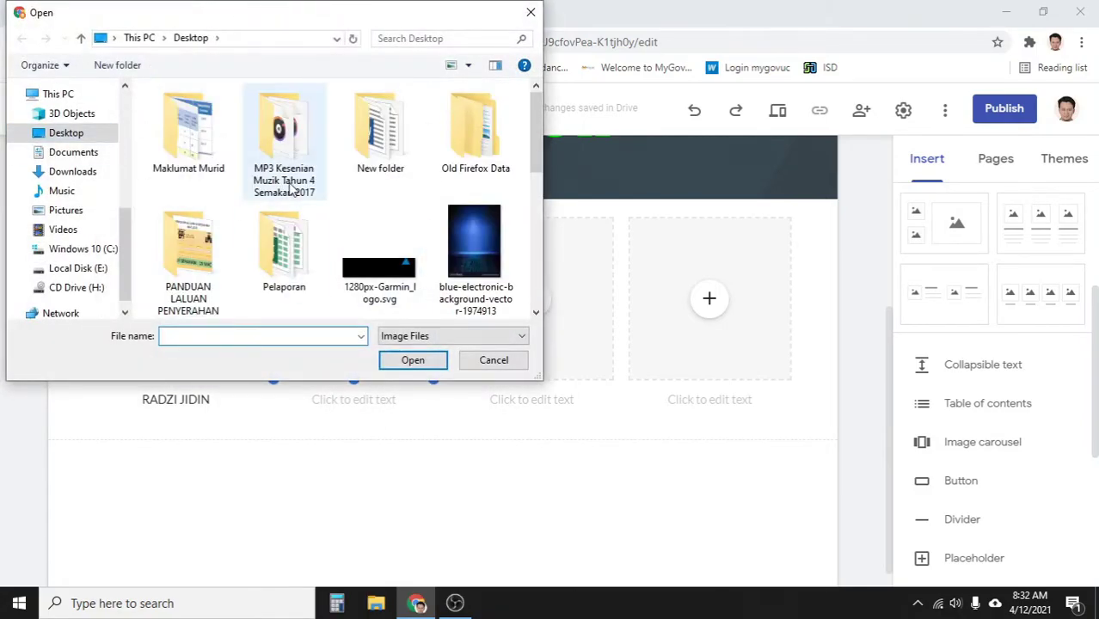
pyautogui.scroll(-5, 444, 285)
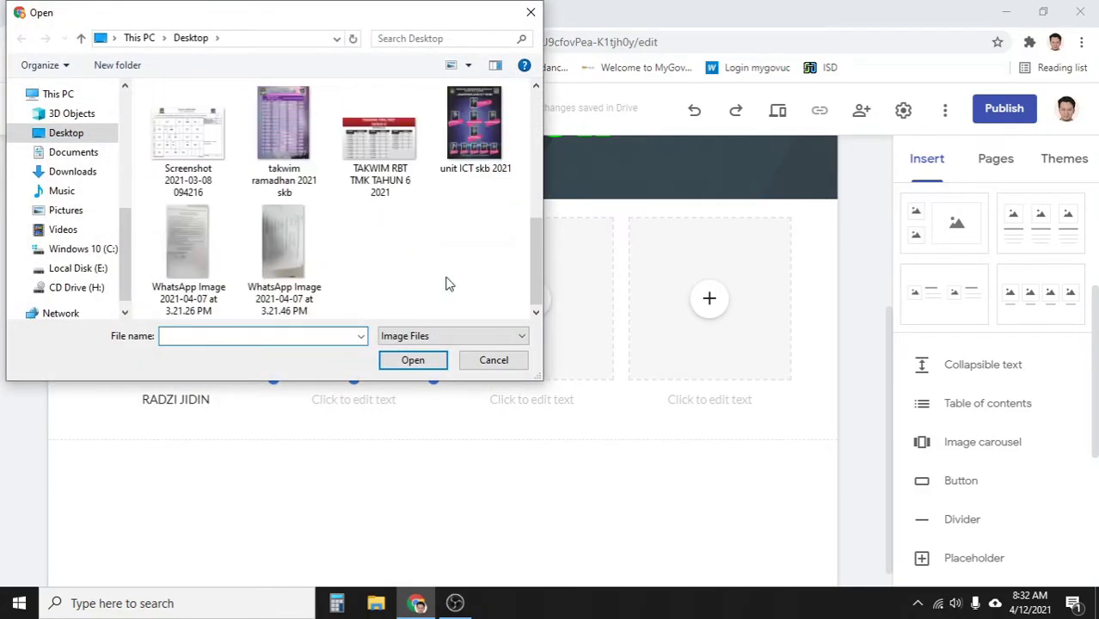
pyautogui.scroll(5, 446, 283)
pyautogui.scroll(-3, 447, 284)
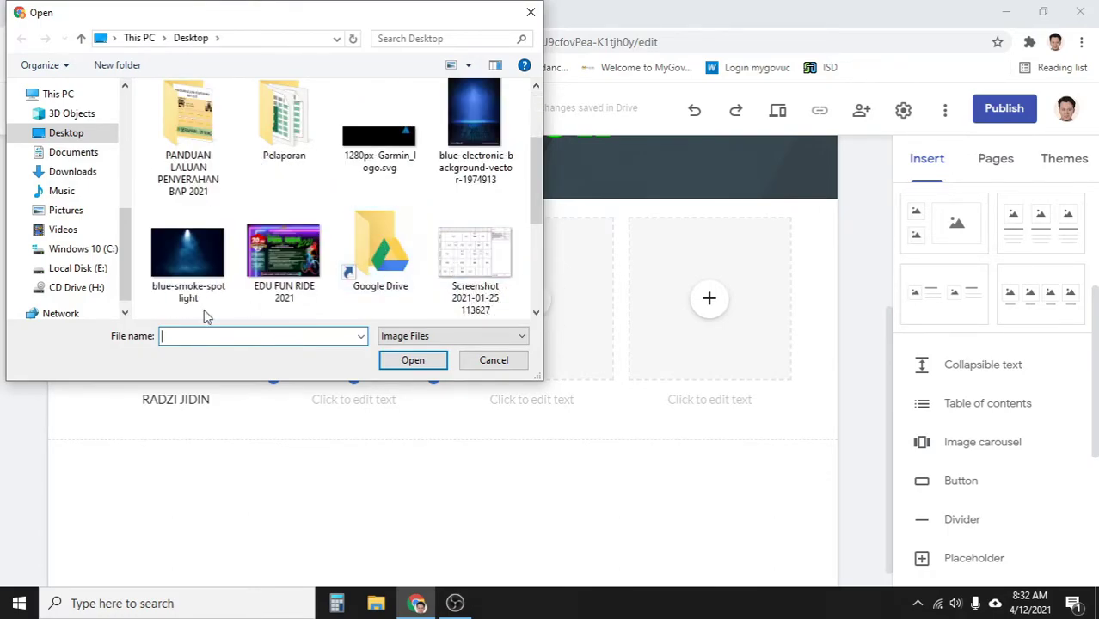
pyautogui.click(487, 118)
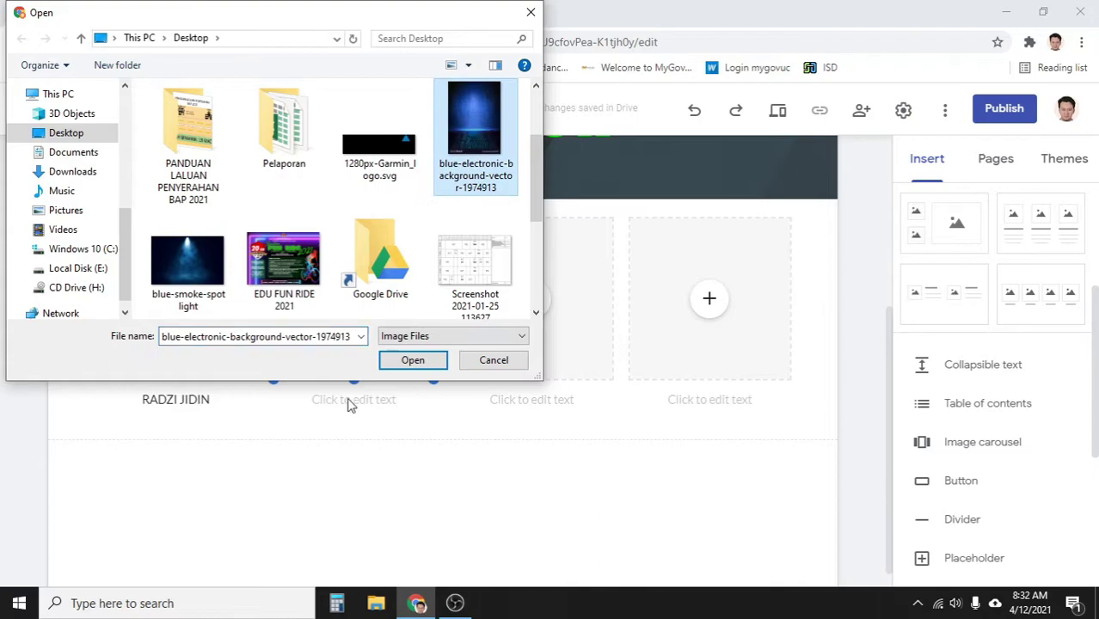
pyautogui.click(408, 361)
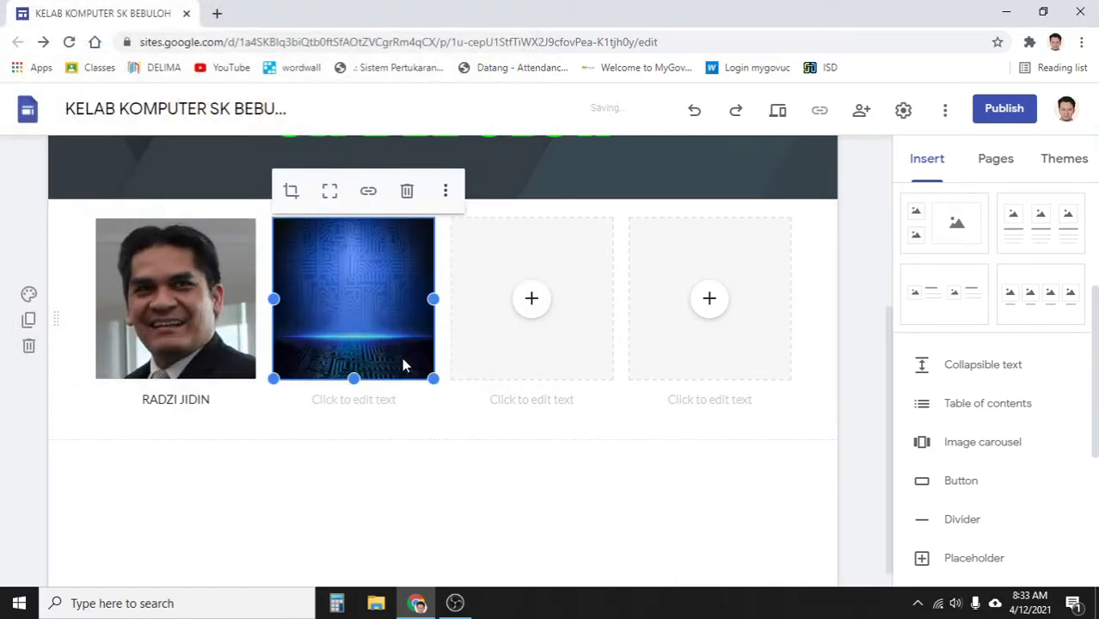
# - Choose Google Drive as the image source for the third placeholder and open the 2021 folder
pyautogui.click(531, 309)
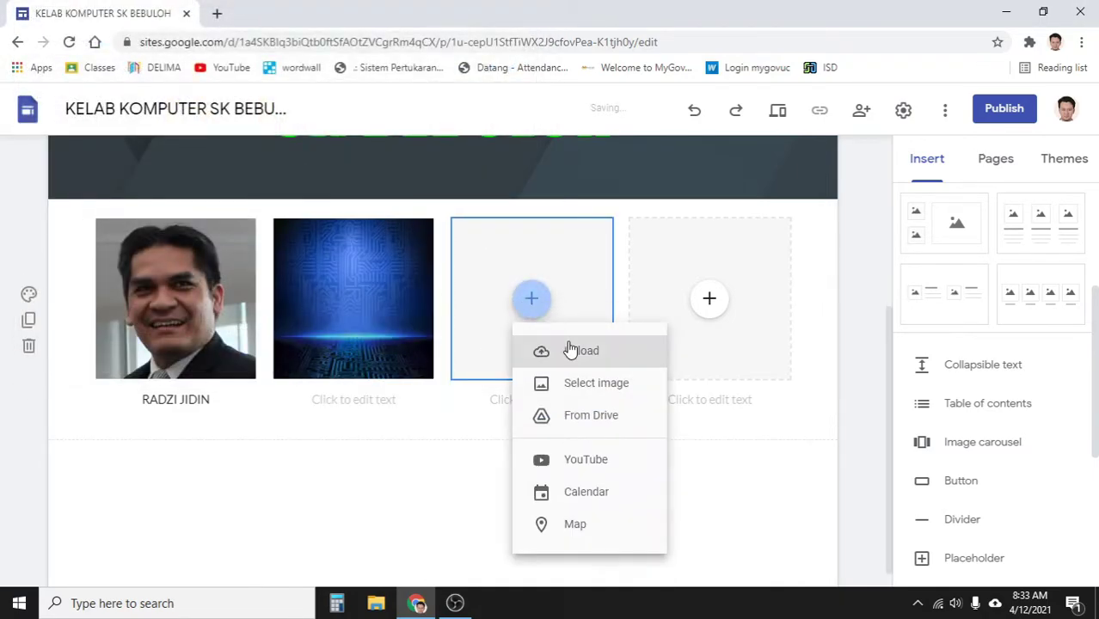
pyautogui.click(615, 421)
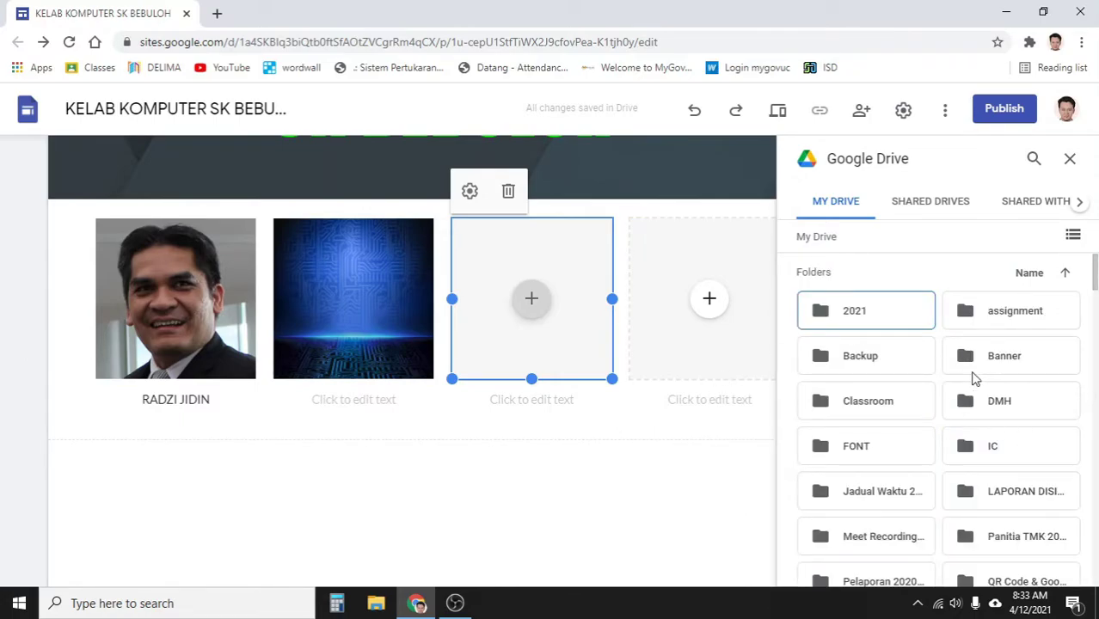
pyautogui.scroll(-4, 930, 408)
pyautogui.scroll(-1, 929, 413)
pyautogui.scroll(4, 915, 381)
pyautogui.doubleClick(887, 315)
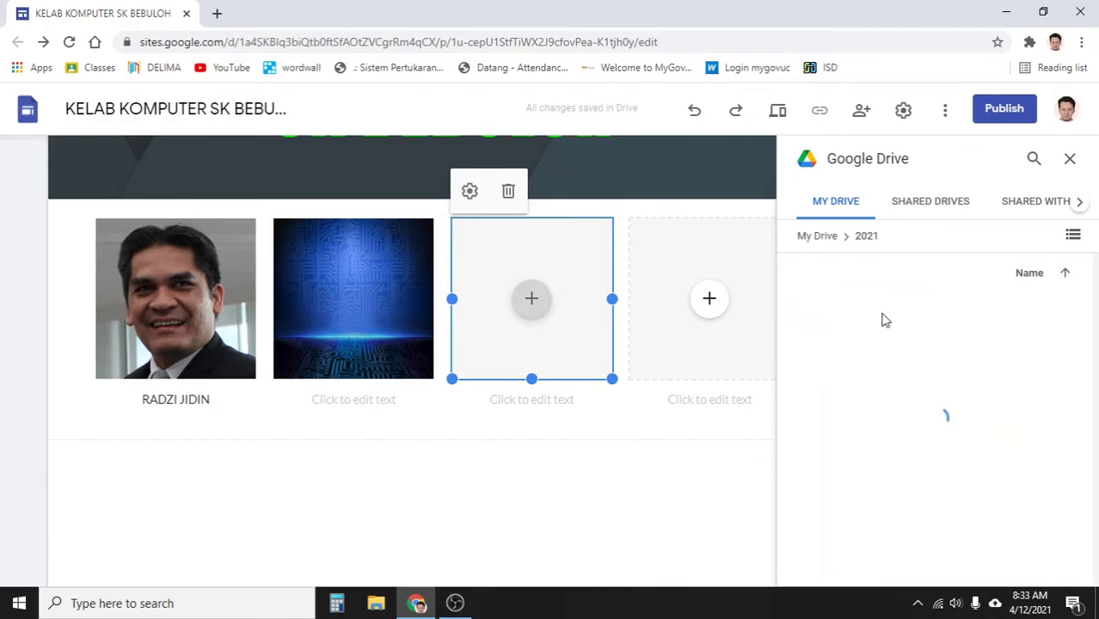
pyautogui.scroll(-1, 921, 384)
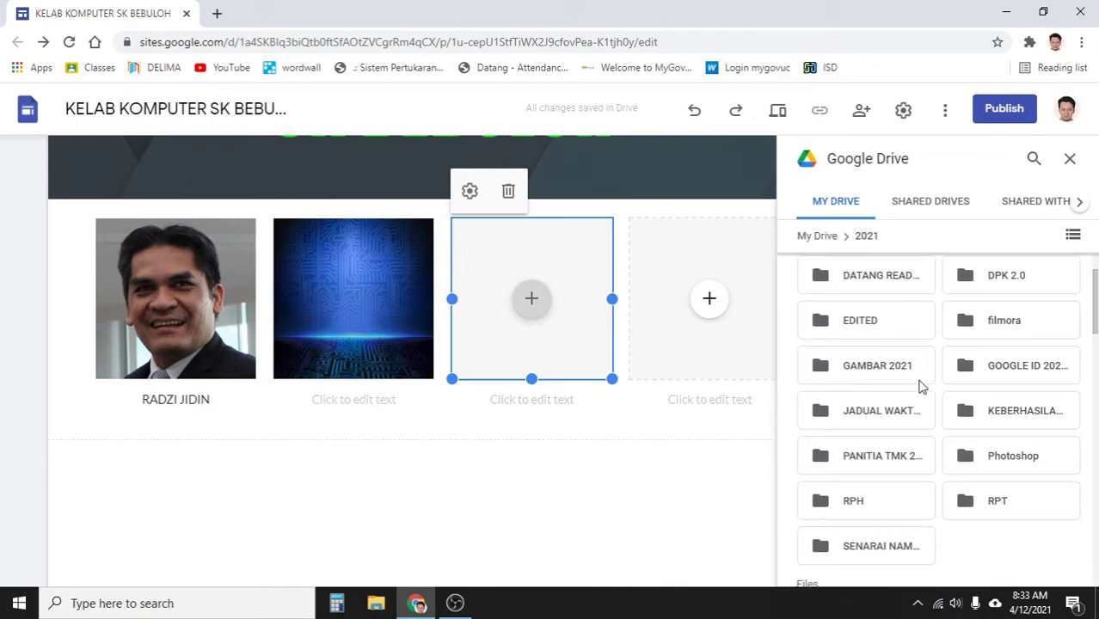
pyautogui.doubleClick(870, 321)
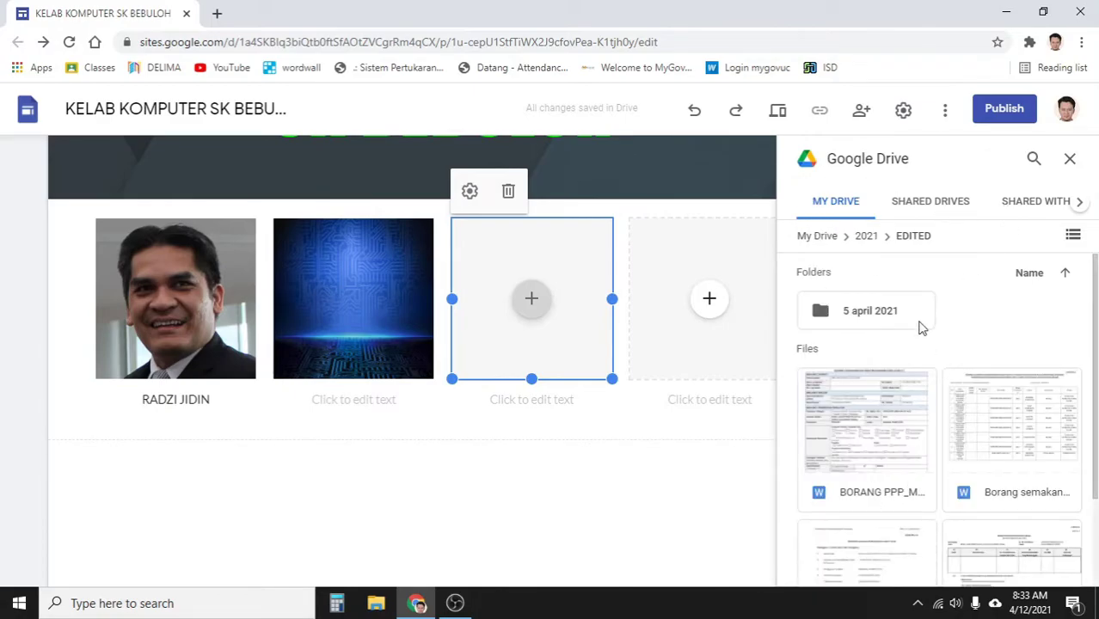
pyautogui.click(873, 239)
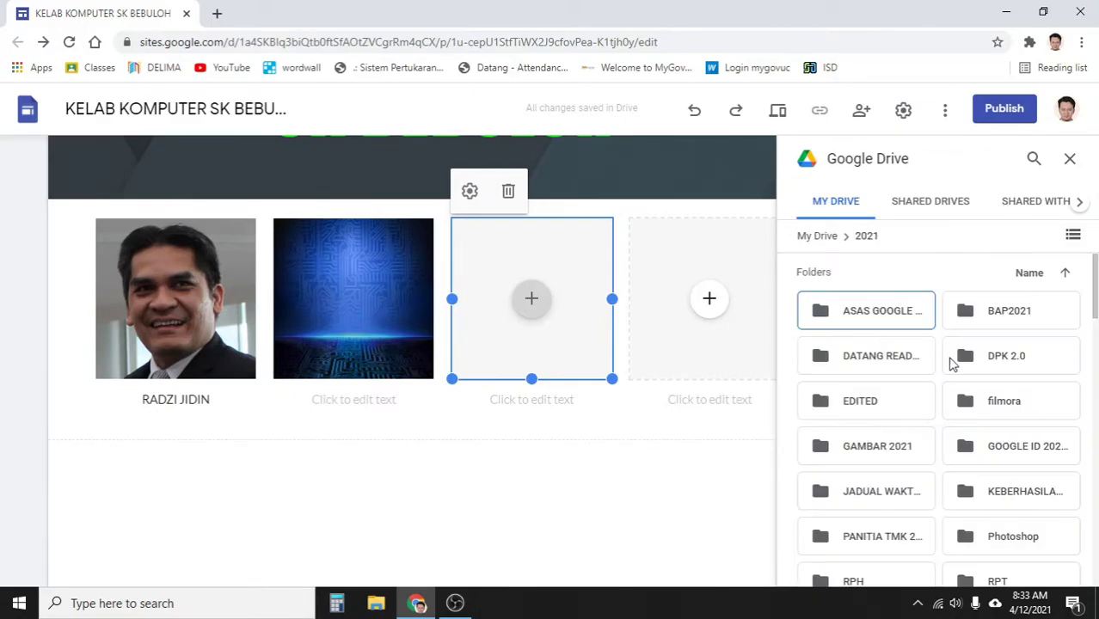
pyautogui.scroll(-4, 944, 365)
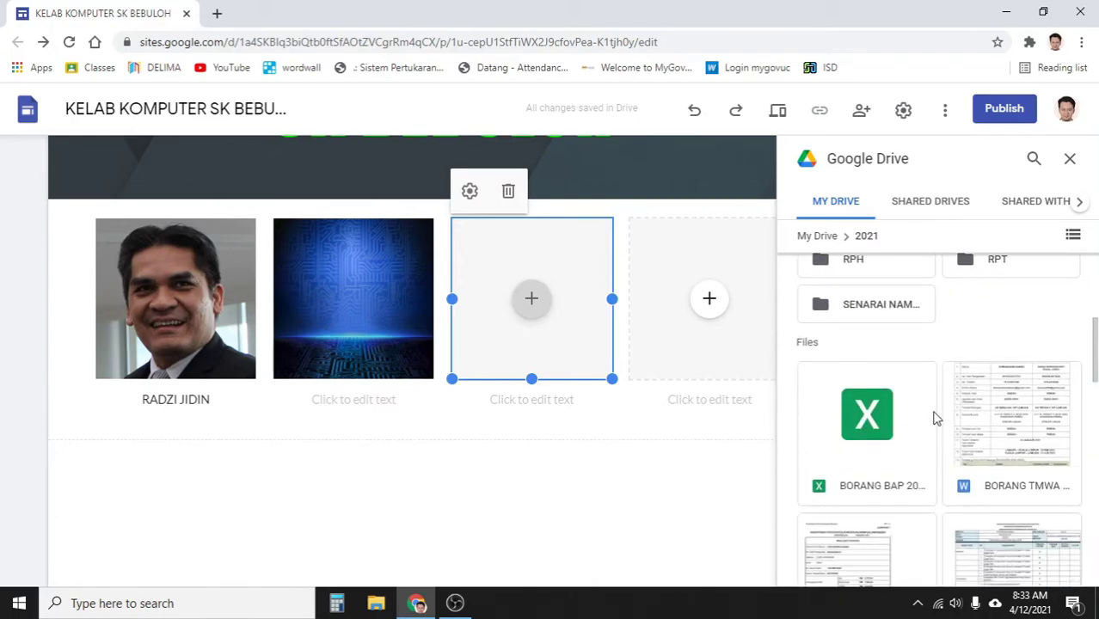
pyautogui.scroll(5, 868, 348)
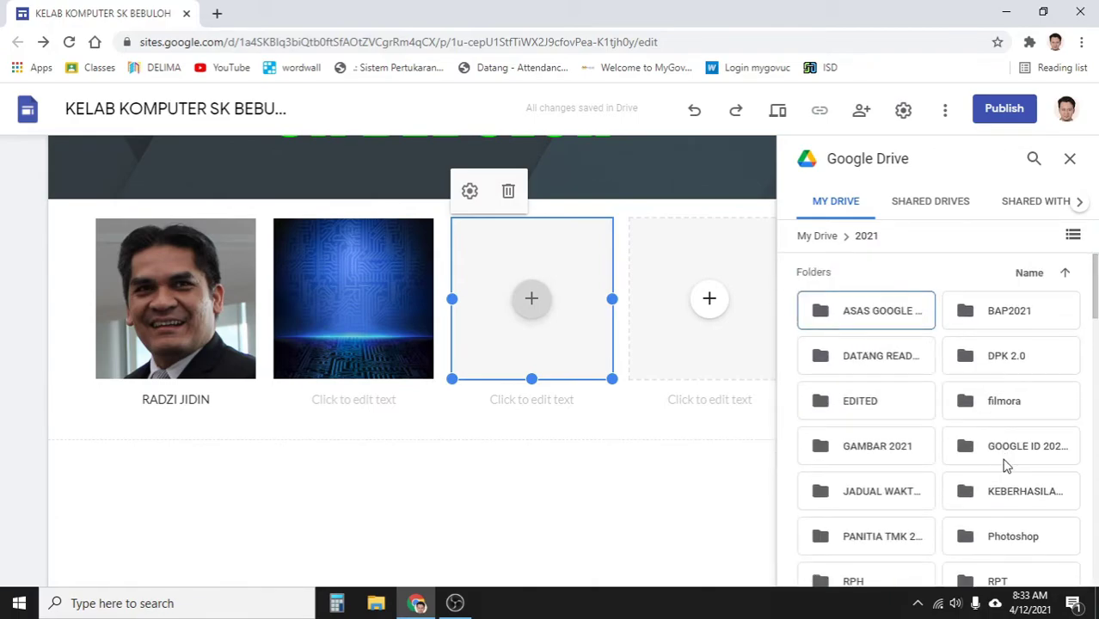
# - Insert the PNG portrait listed just before GB solo.png in Photoshop > Individu on Drive into the third placeholder
pyautogui.scroll(-1, 1006, 465)
pyautogui.click(1000, 454)
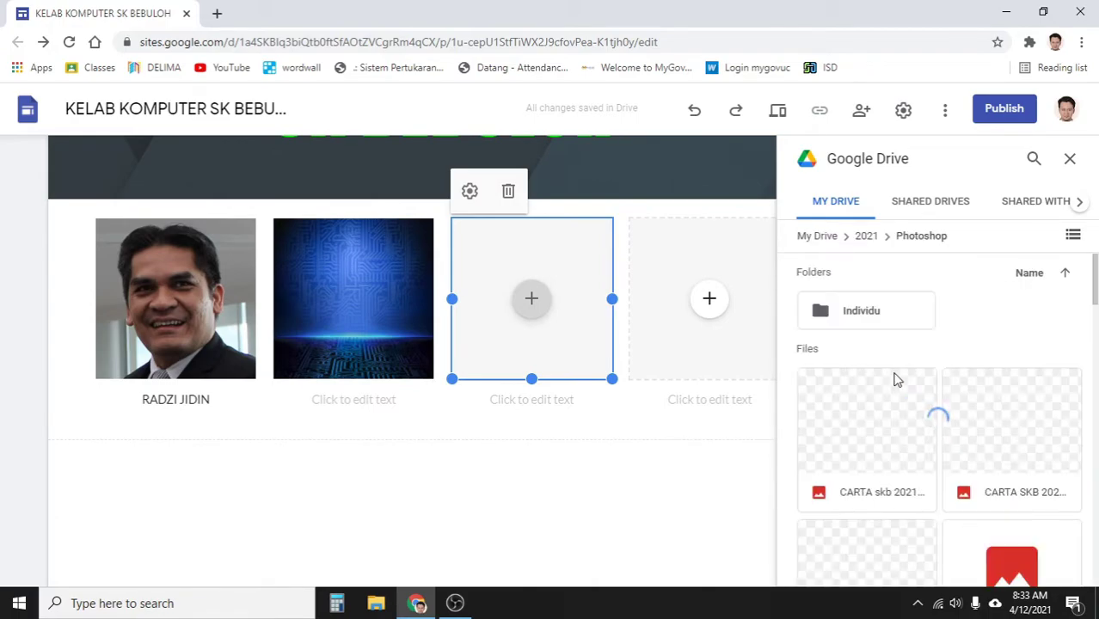
pyautogui.doubleClick(859, 311)
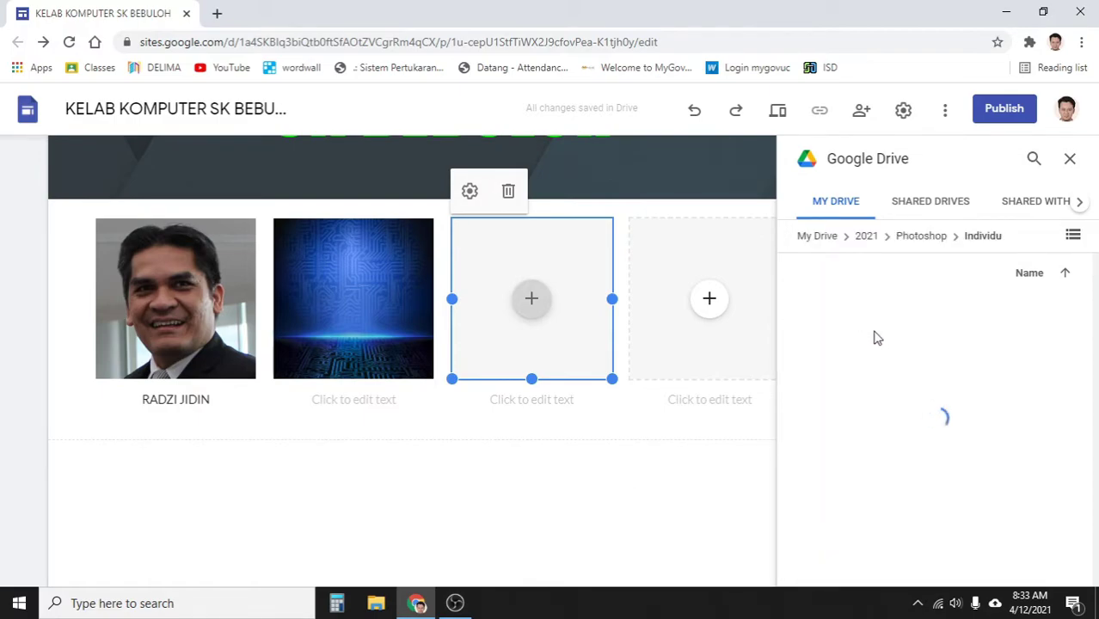
pyautogui.scroll(-1, 875, 338)
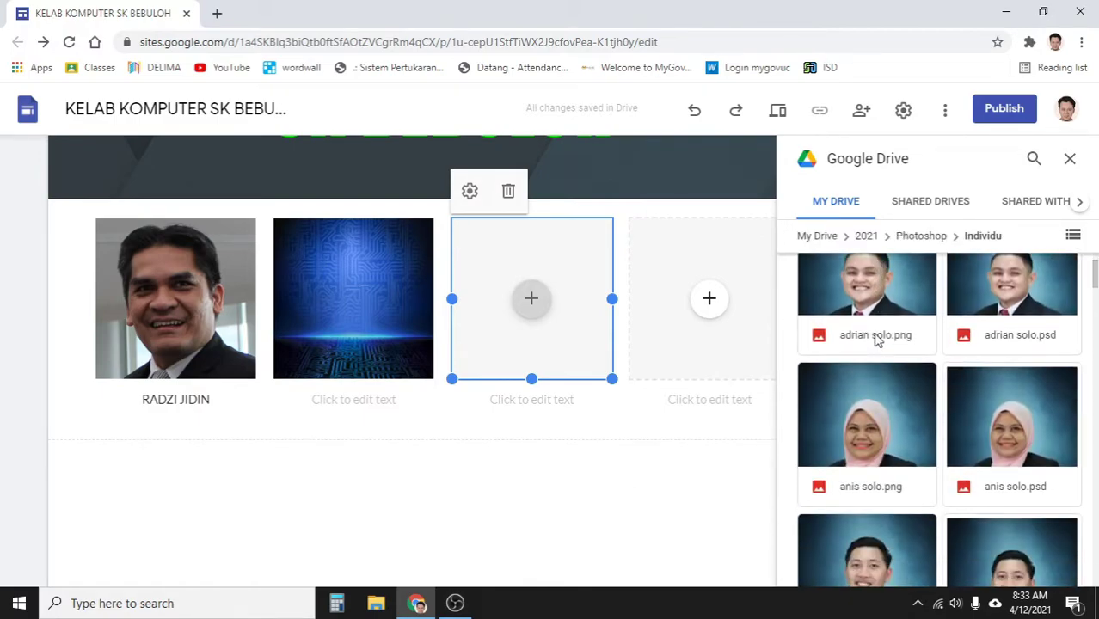
pyautogui.scroll(-1, 878, 341)
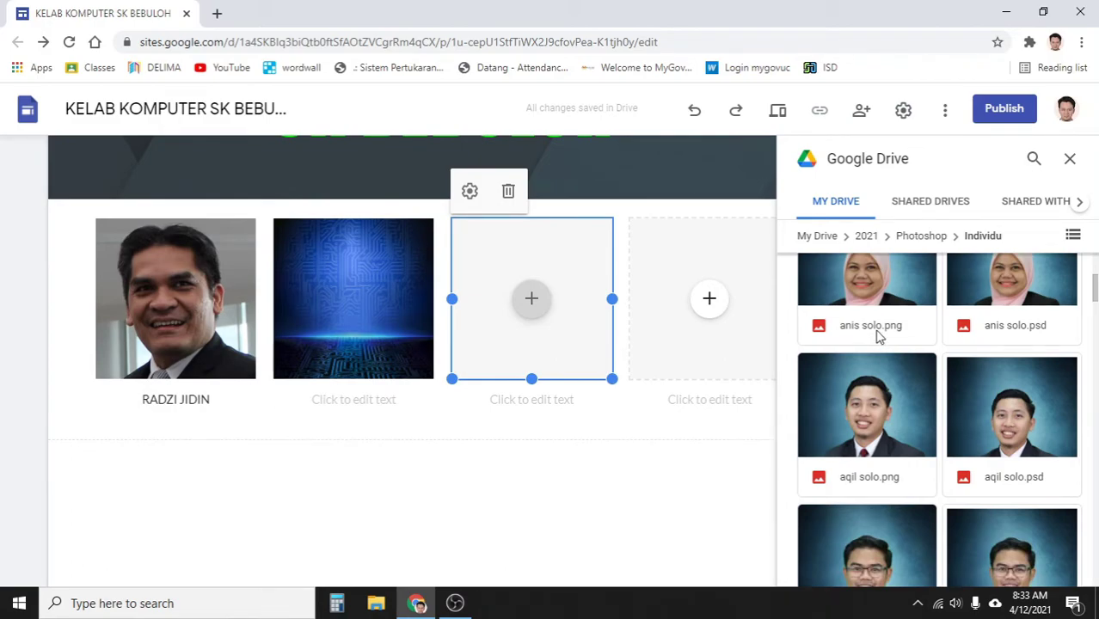
pyautogui.scroll(-1, 878, 331)
pyautogui.scroll(-2, 878, 331)
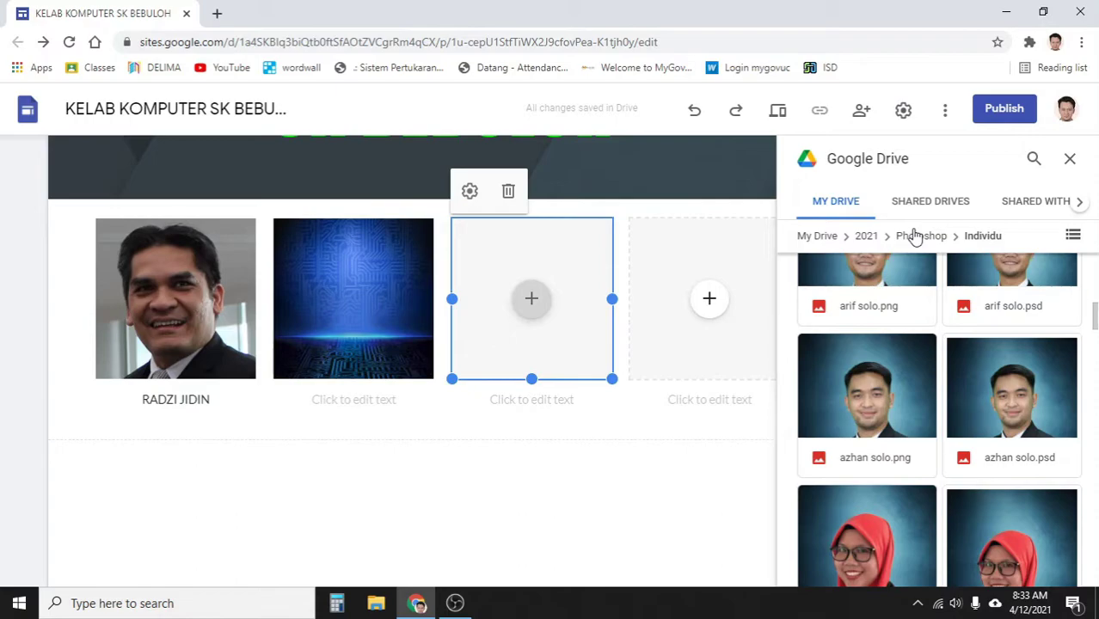
pyautogui.scroll(-5, 991, 321)
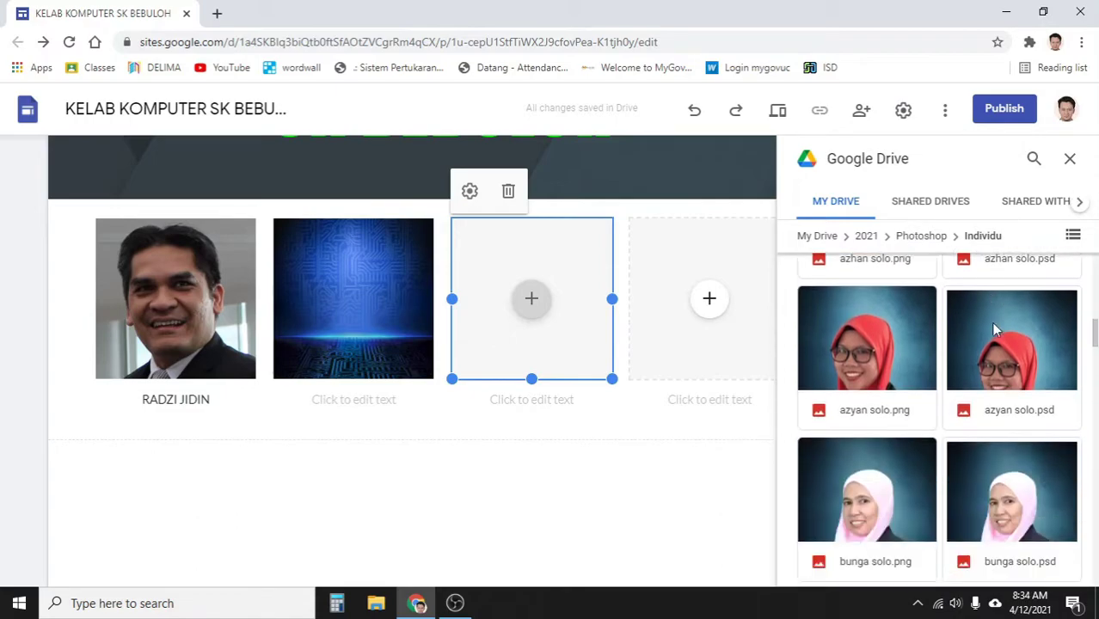
pyautogui.scroll(-8, 989, 340)
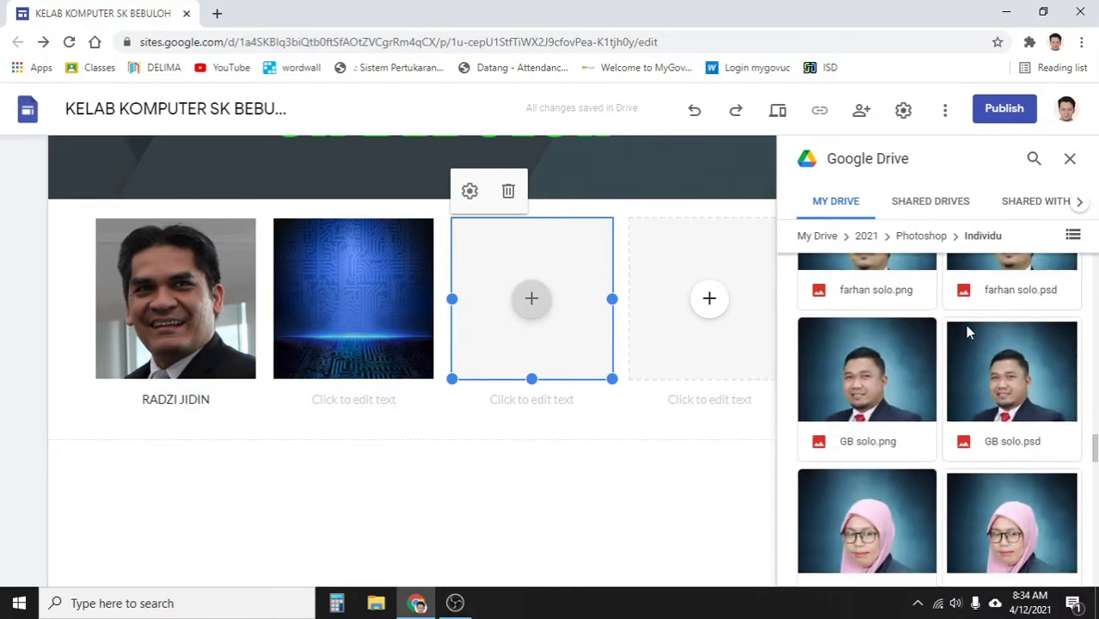
pyautogui.scroll(1, 965, 324)
pyautogui.click(885, 400)
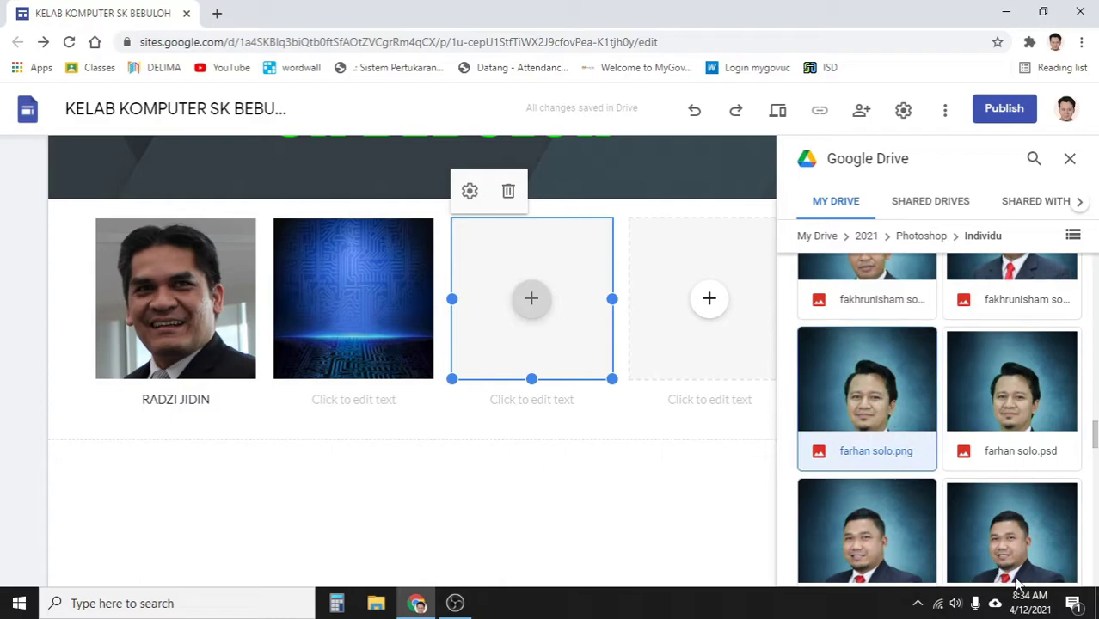
pyautogui.click(1057, 568)
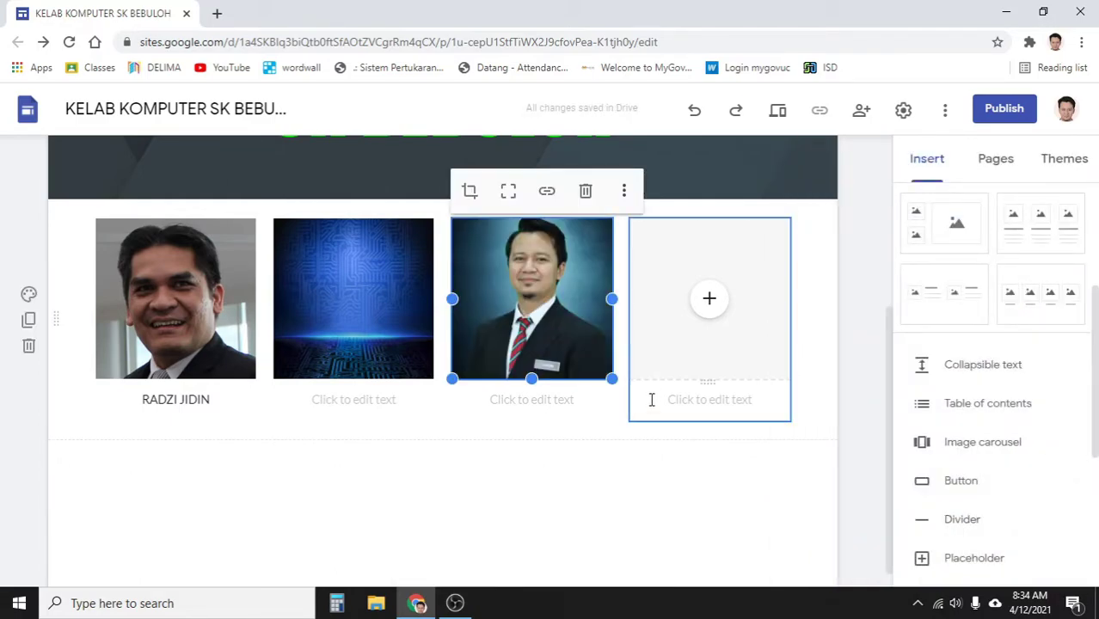
# - Shift the third portrait downward inside its crop frame to give space above the head, and apply the crop
pyautogui.click(471, 190)
pyautogui.moveTo(548, 295); pyautogui.dragTo(552, 319)
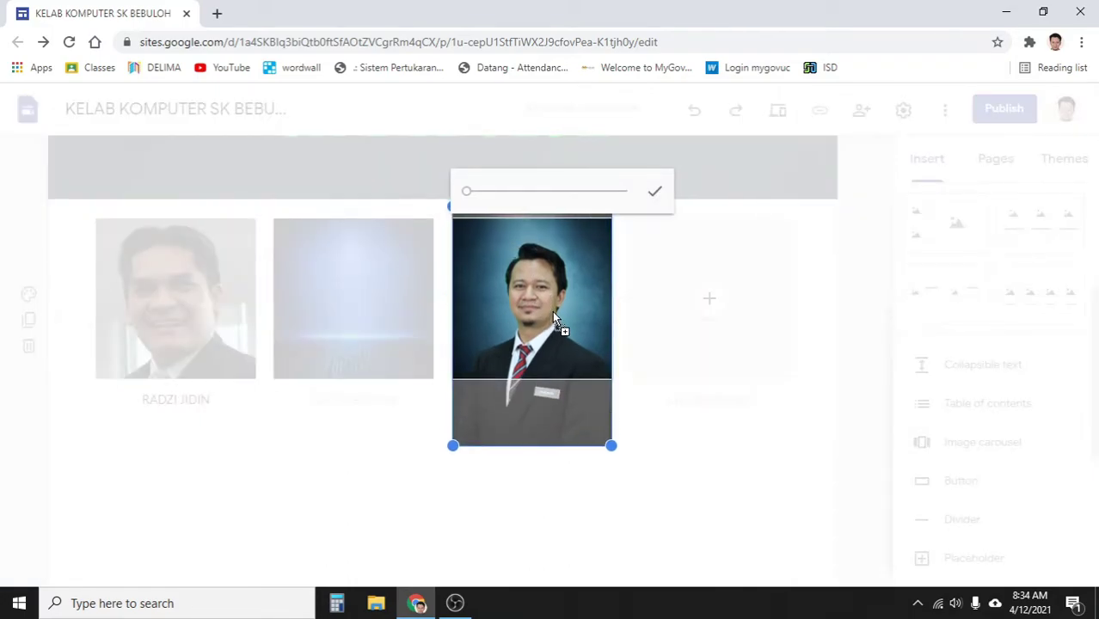
pyautogui.click(653, 190)
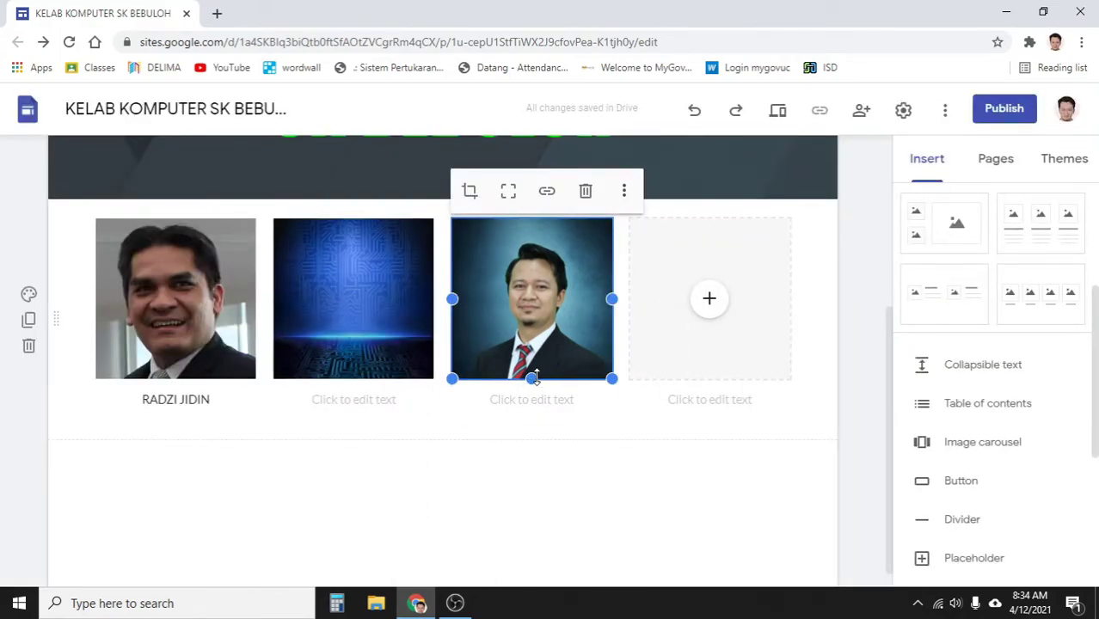
# - Lengthen the three inserted images downward so they become tall portrait-format pictures of roughly equal height
pyautogui.moveTo(531, 379); pyautogui.dragTo(554, 468)
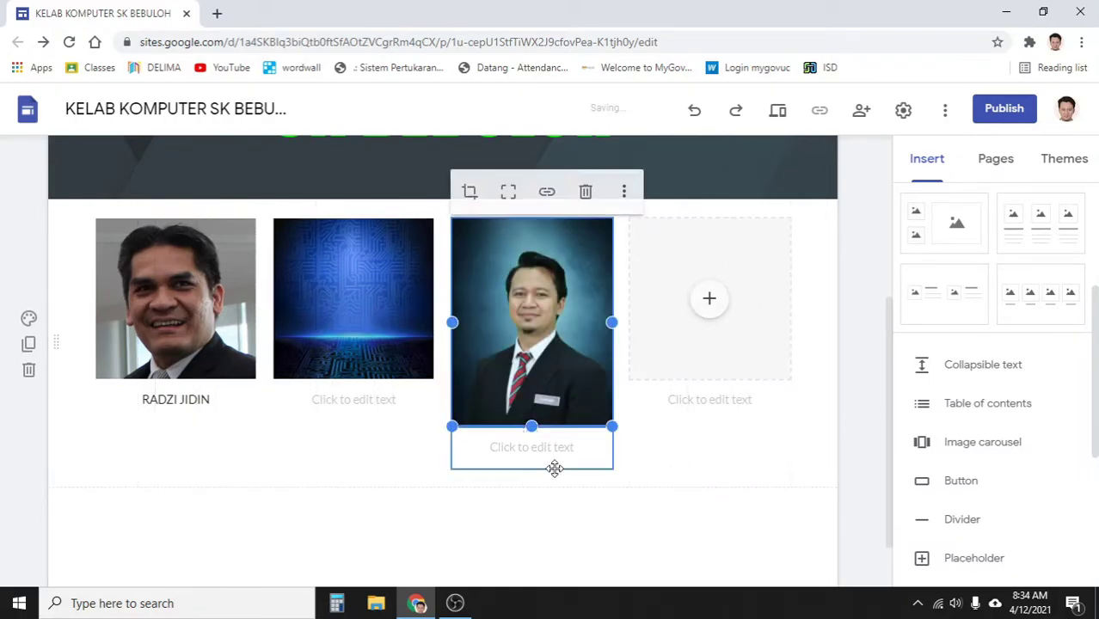
pyautogui.click(182, 383)
pyautogui.moveTo(177, 418); pyautogui.dragTo(188, 471)
pyautogui.click(363, 370)
pyautogui.moveTo(354, 421); pyautogui.dragTo(353, 466)
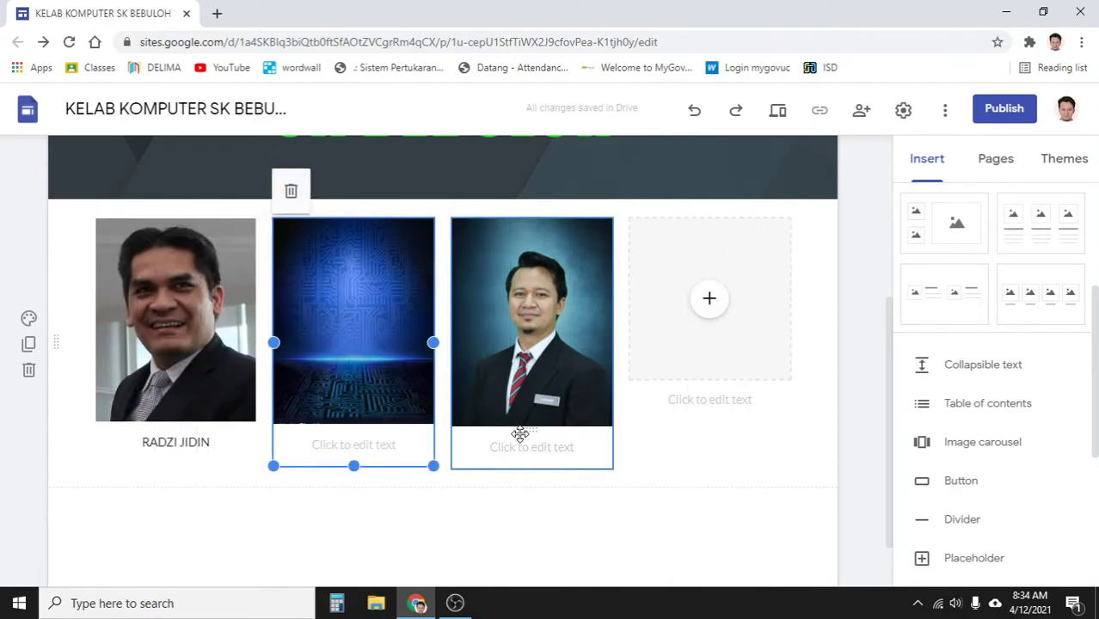
pyautogui.click(689, 477)
# - Review the content types that can be inserted into the fourth placeholder, leaving it empty
pyautogui.click(720, 403)
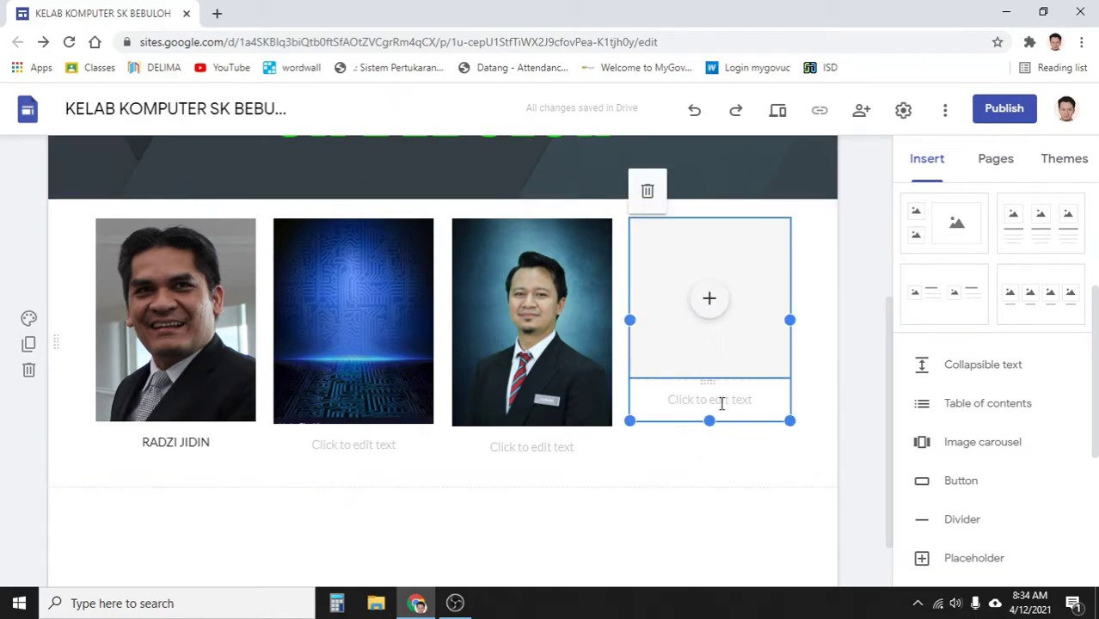
pyautogui.click(707, 315)
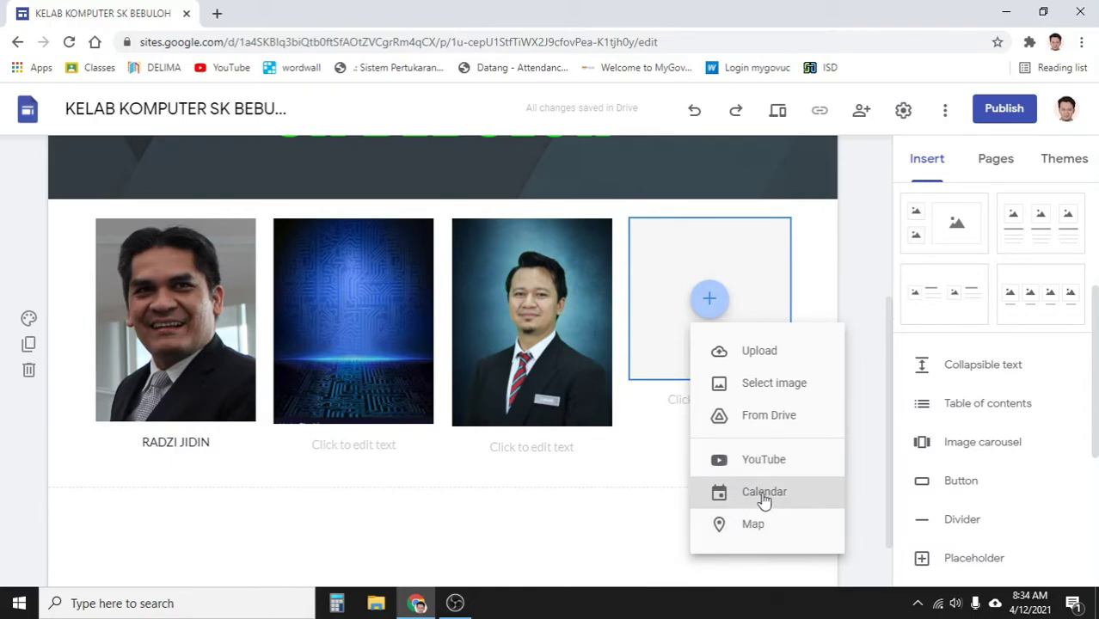
pyautogui.click(639, 515)
pyautogui.scroll(-1, 663, 479)
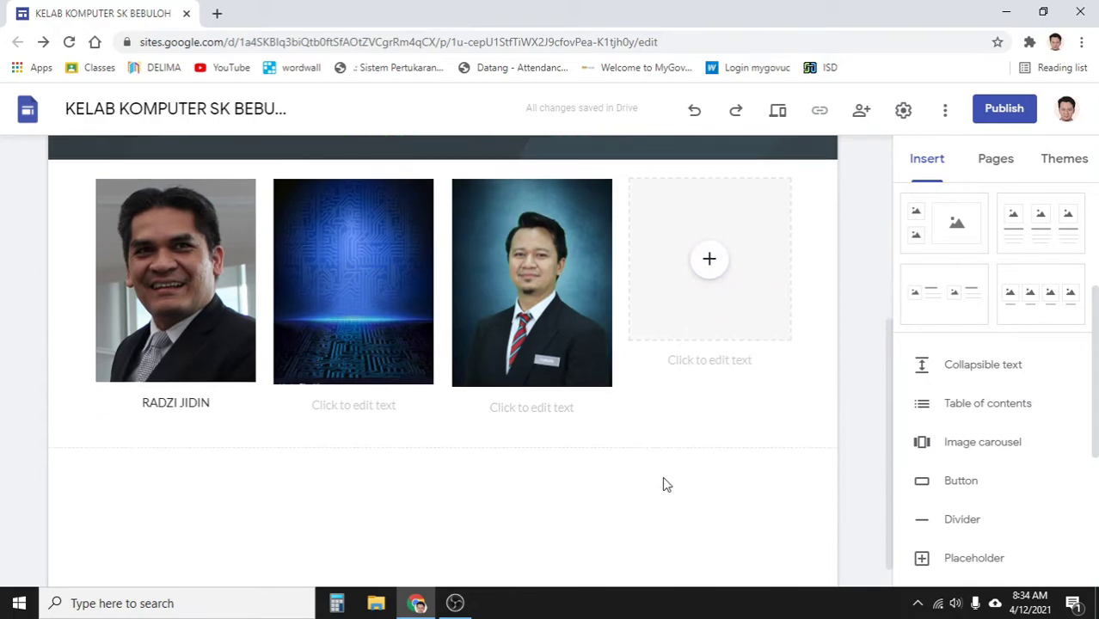
pyautogui.scroll(4, 663, 479)
pyautogui.scroll(-4, 663, 484)
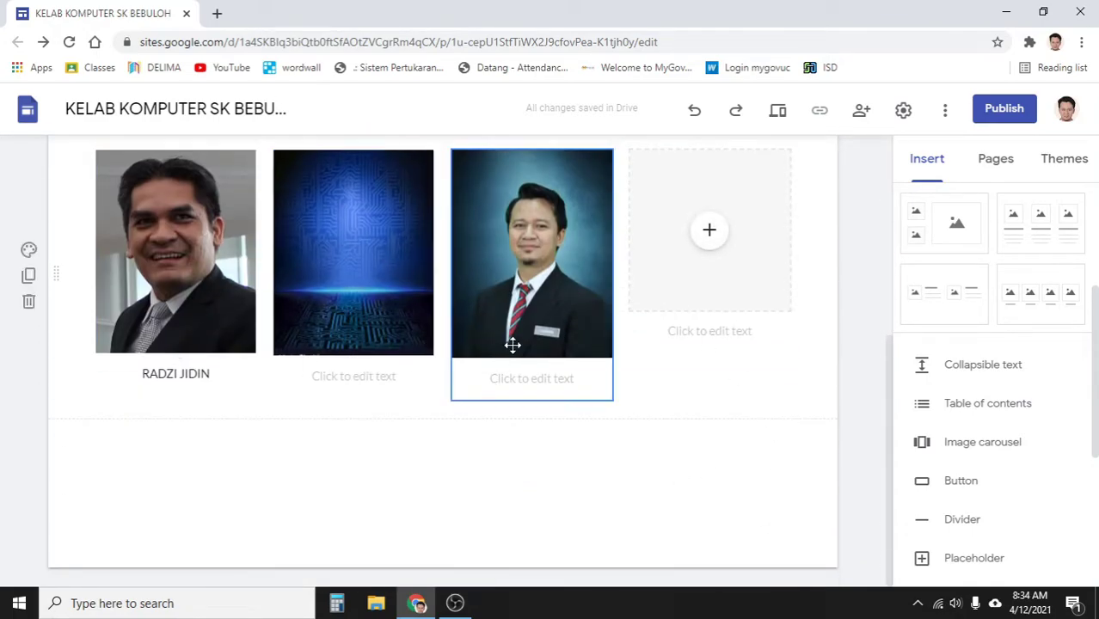
pyautogui.scroll(4, 480, 356)
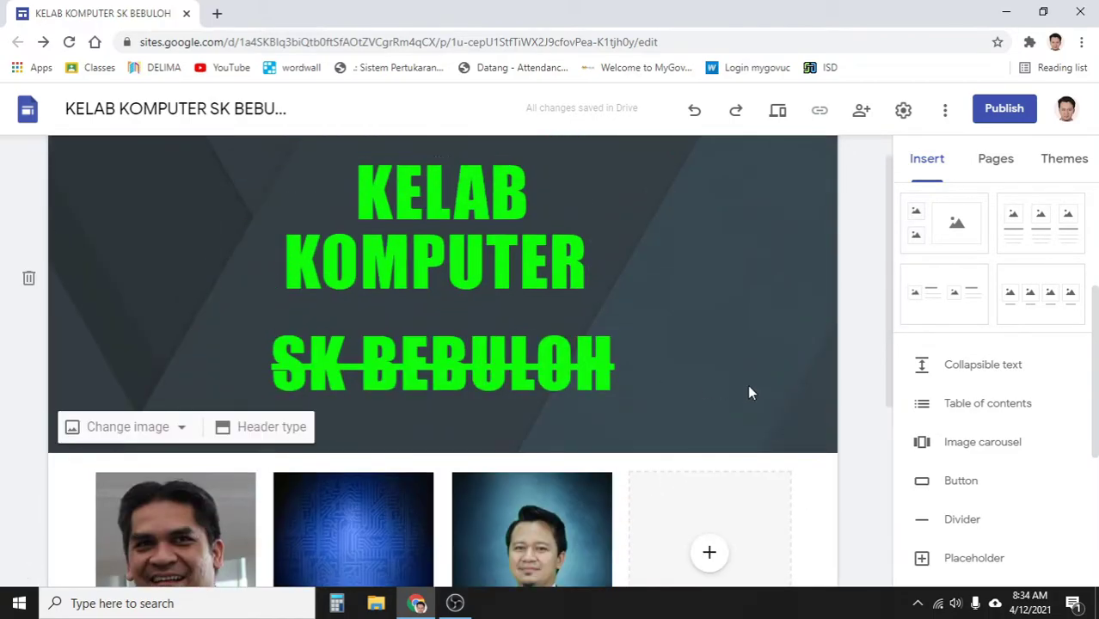
pyautogui.scroll(-3, 748, 388)
pyautogui.scroll(-1, 760, 393)
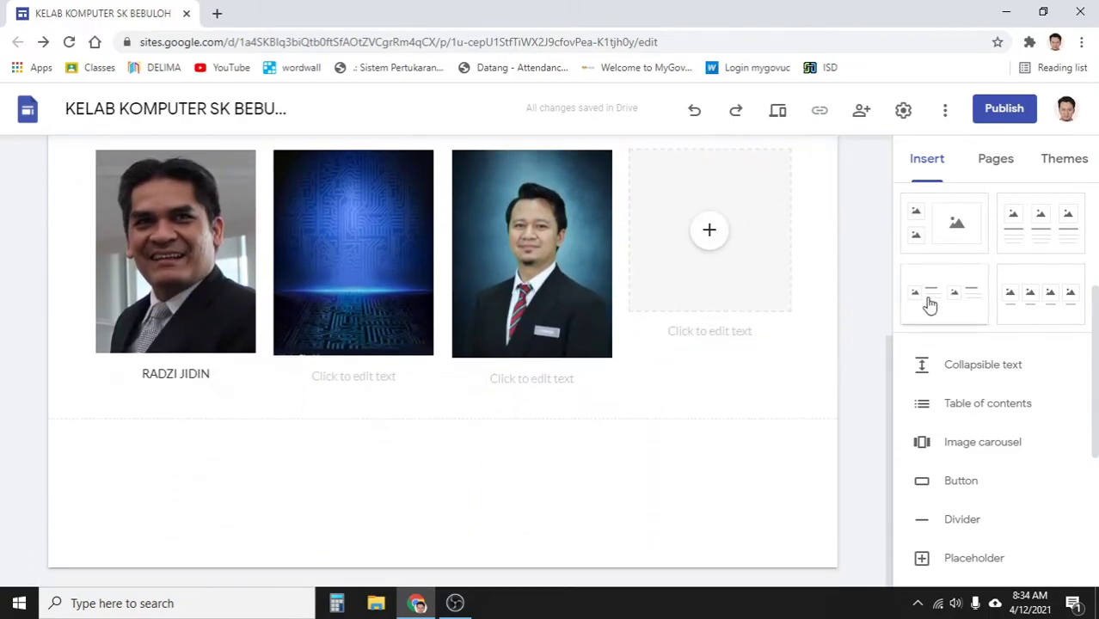
# - Add a new page named SILIBUS KELAB KOMPUTER to the site
pyautogui.click(995, 163)
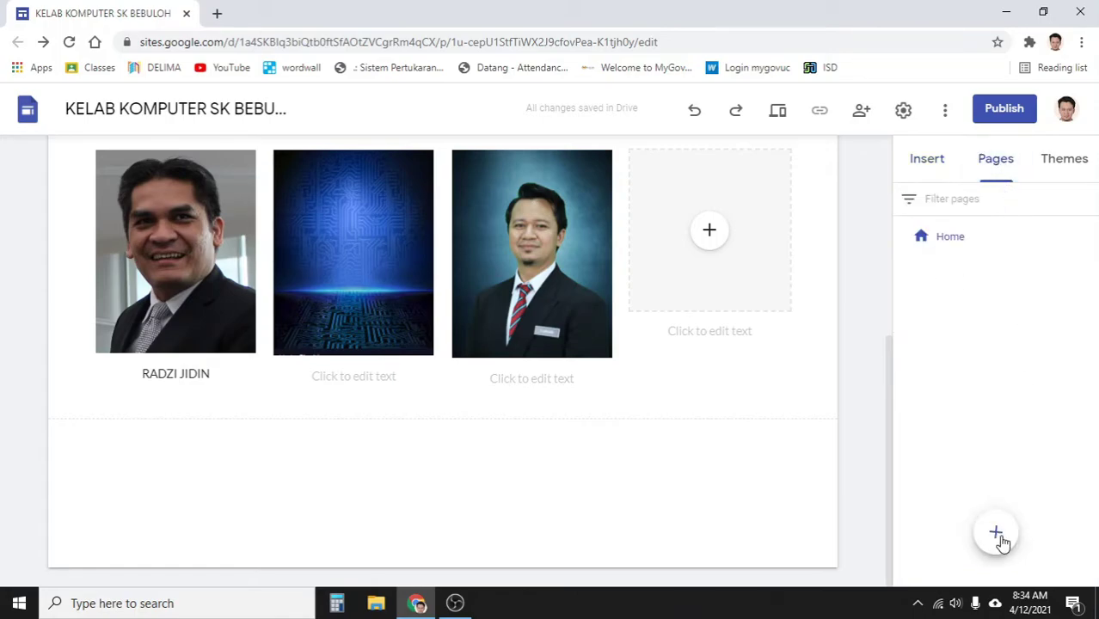
pyautogui.moveTo(997, 538)
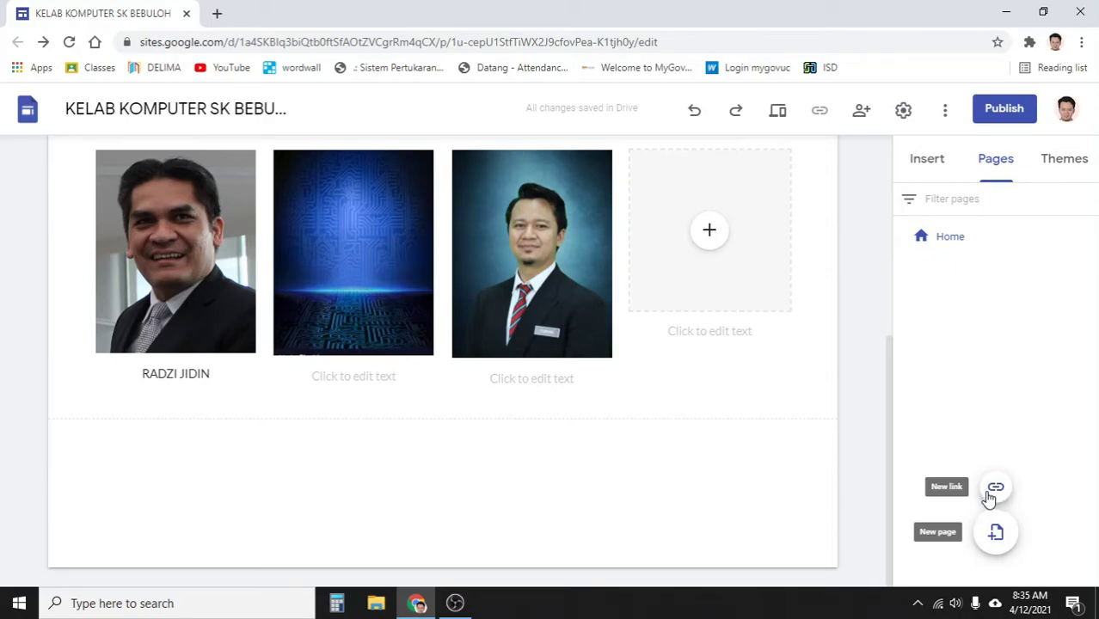
pyautogui.click(997, 535)
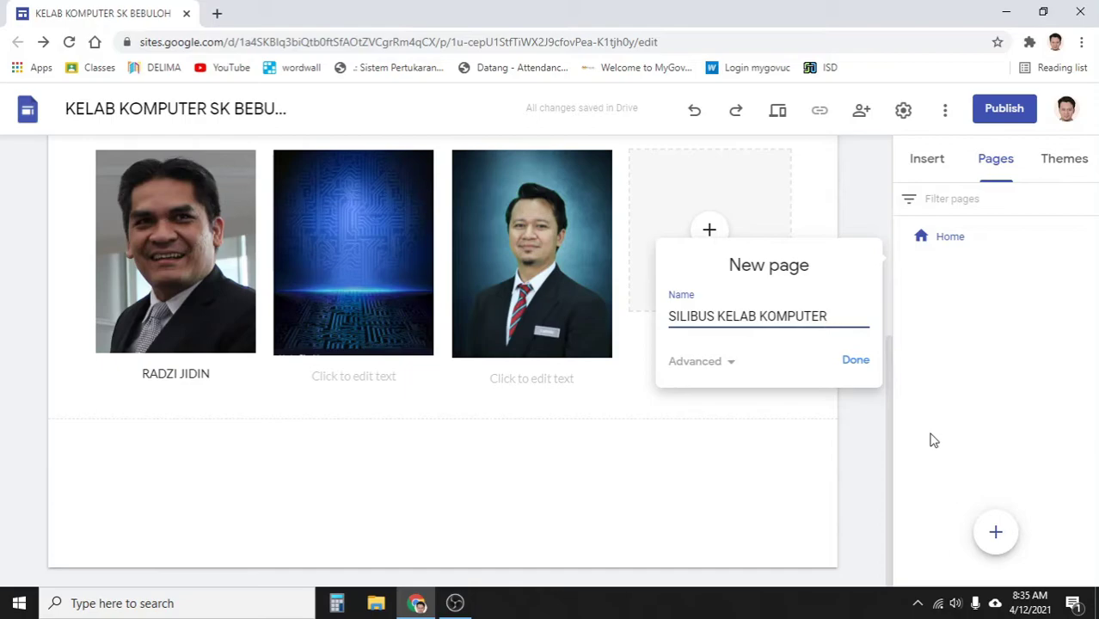
pyautogui.press('Return')
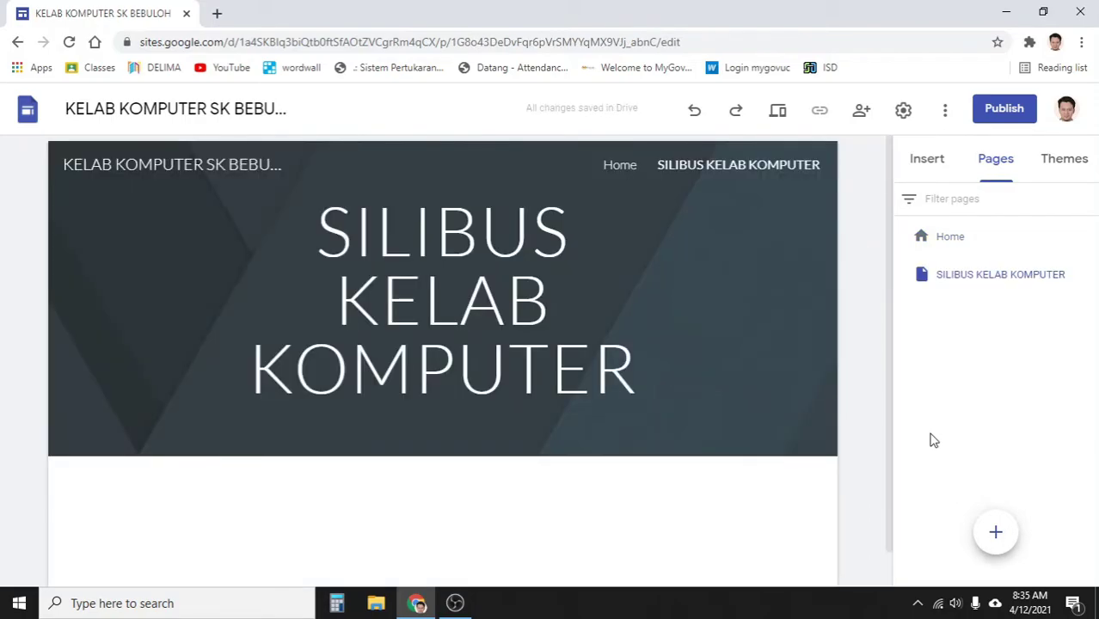
# - Check the site navigation by switching between the Home and SILIBUS KELAB KOMPUTER pages, ending on the syllabus page
pyautogui.click(949, 238)
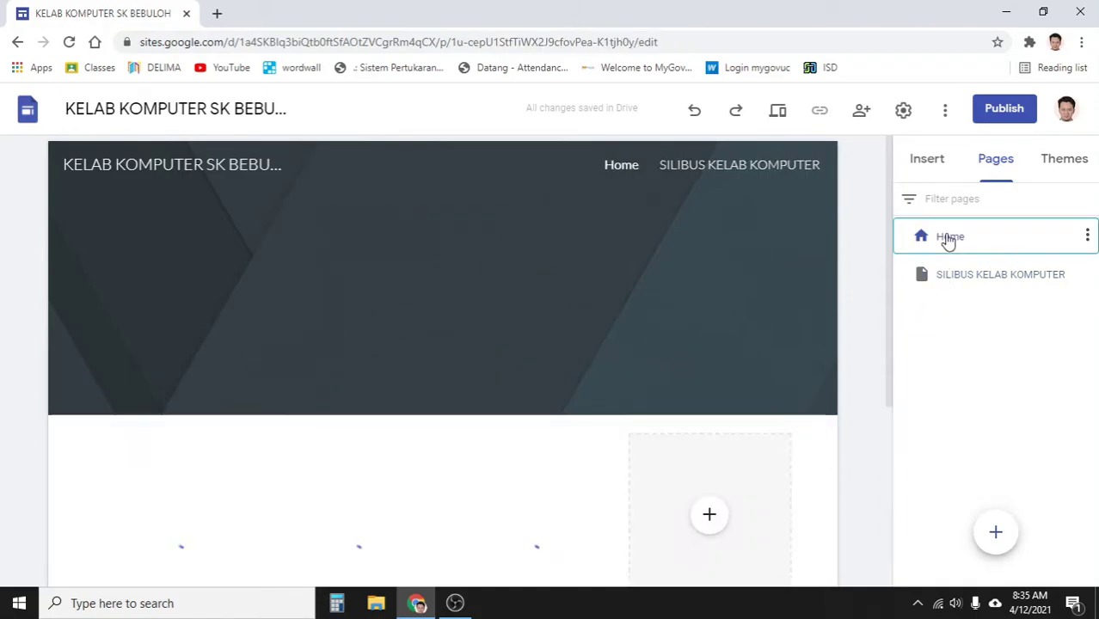
pyautogui.scroll(-5, 723, 332)
pyautogui.scroll(5, 705, 232)
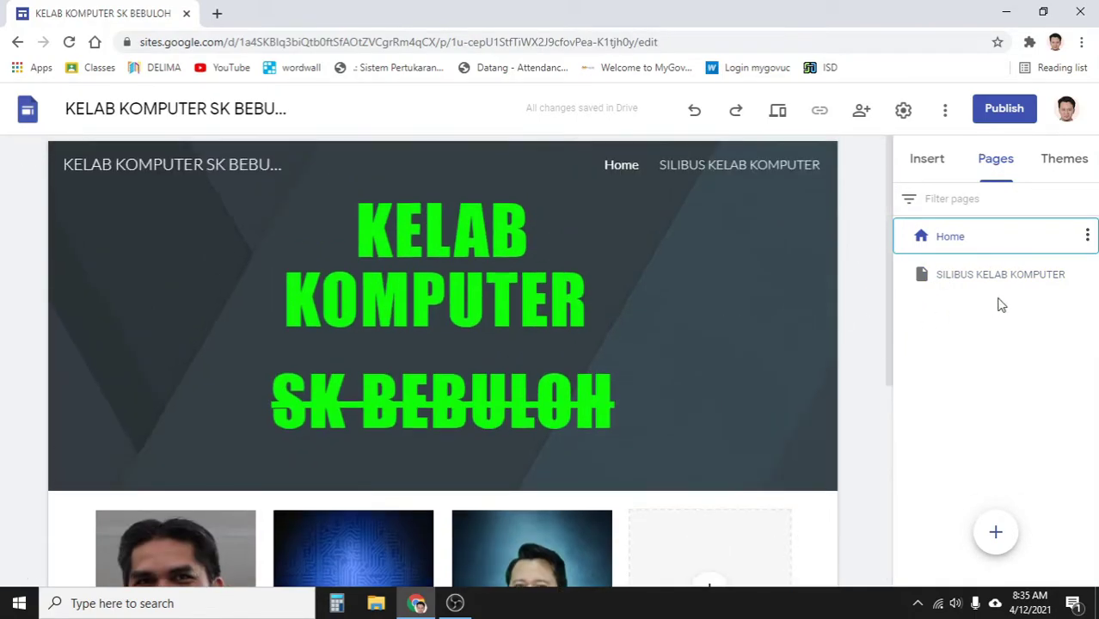
pyautogui.click(997, 279)
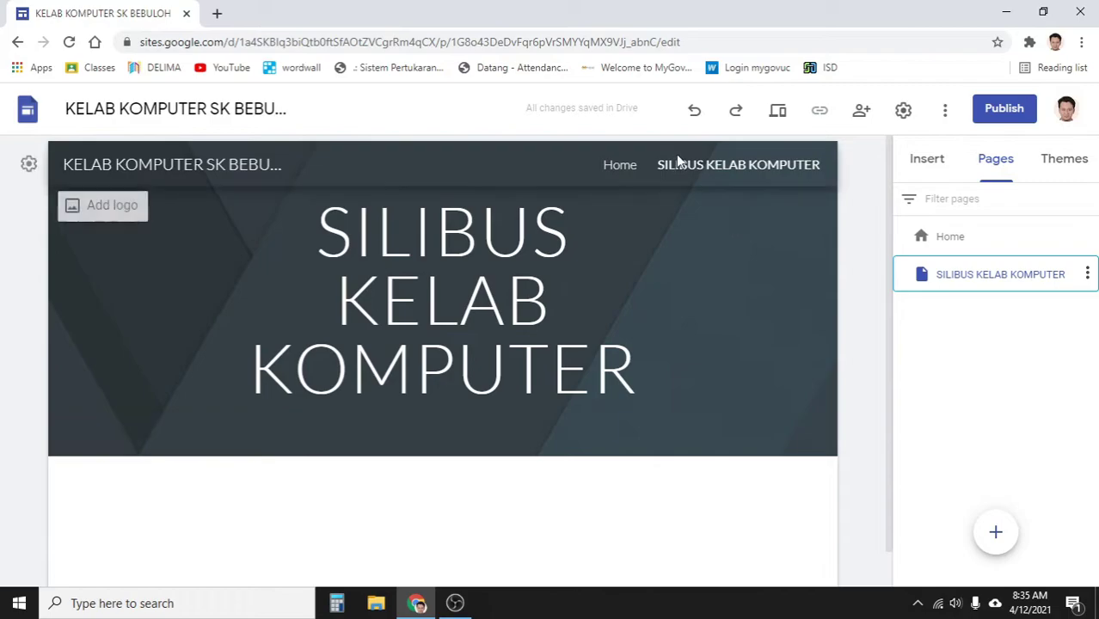
pyautogui.click(618, 165)
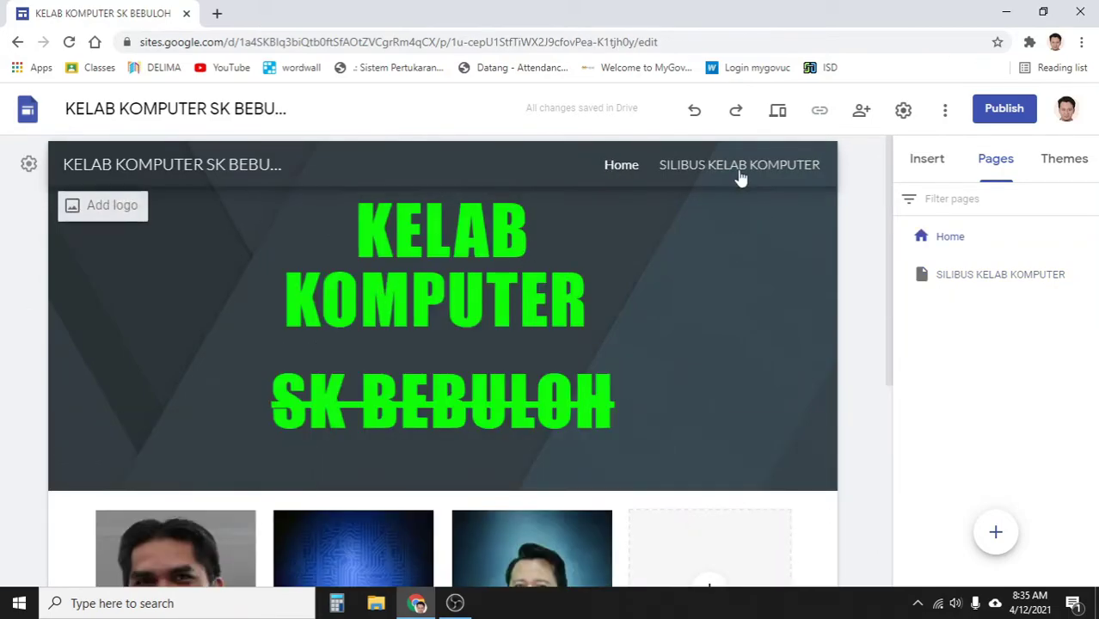
pyautogui.click(740, 169)
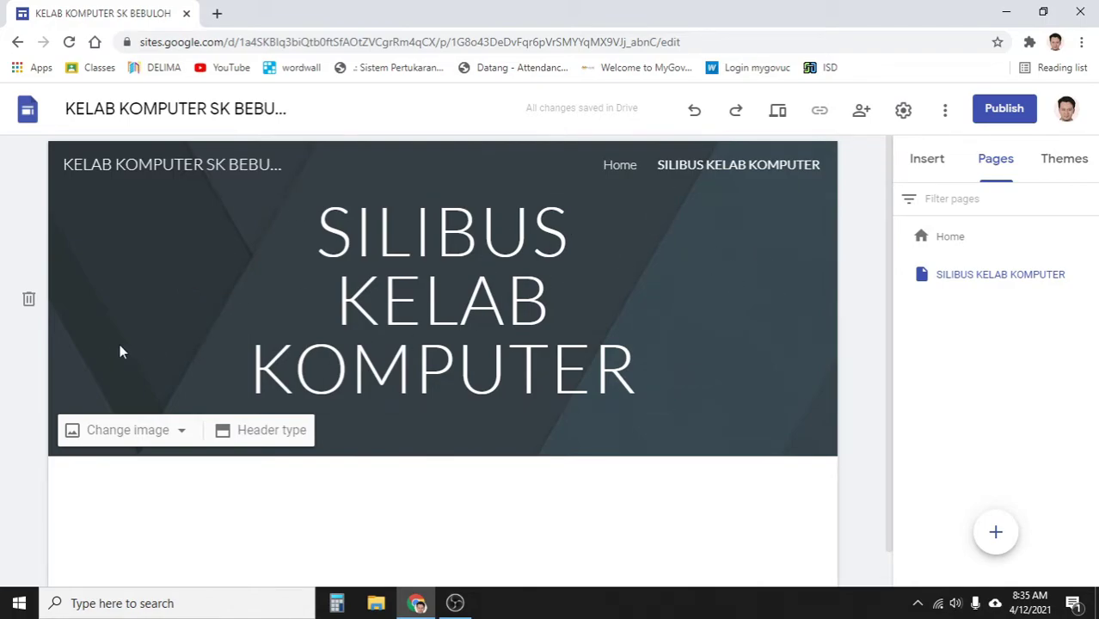
# - Try the slate-grey patterned gallery image as the syllabus page's header background, and reset the header to its default image
pyautogui.click(170, 432)
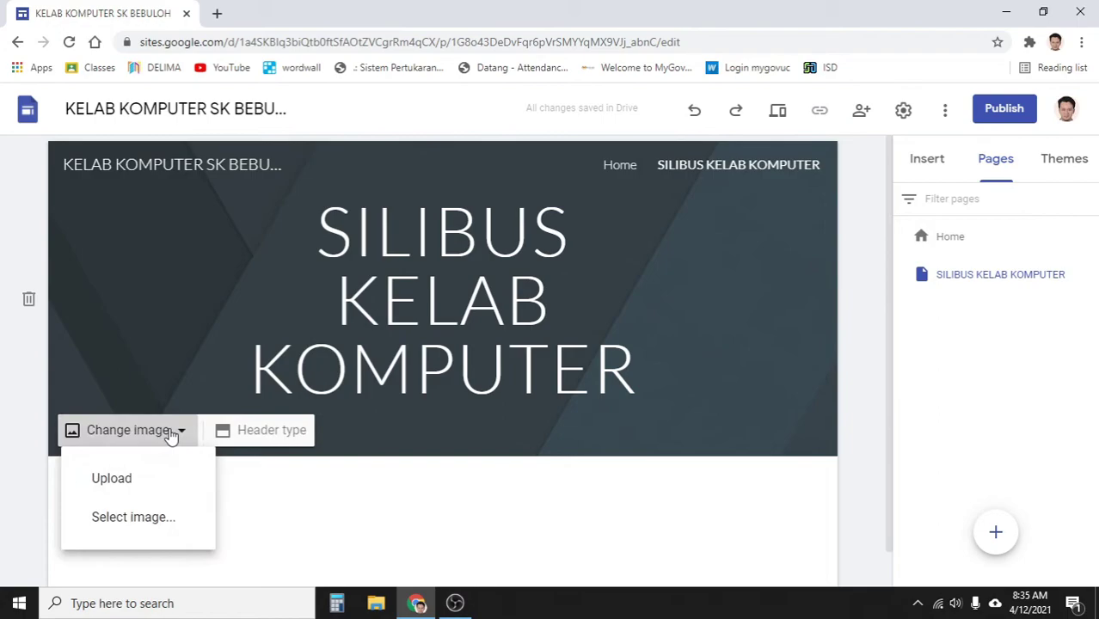
pyautogui.click(172, 526)
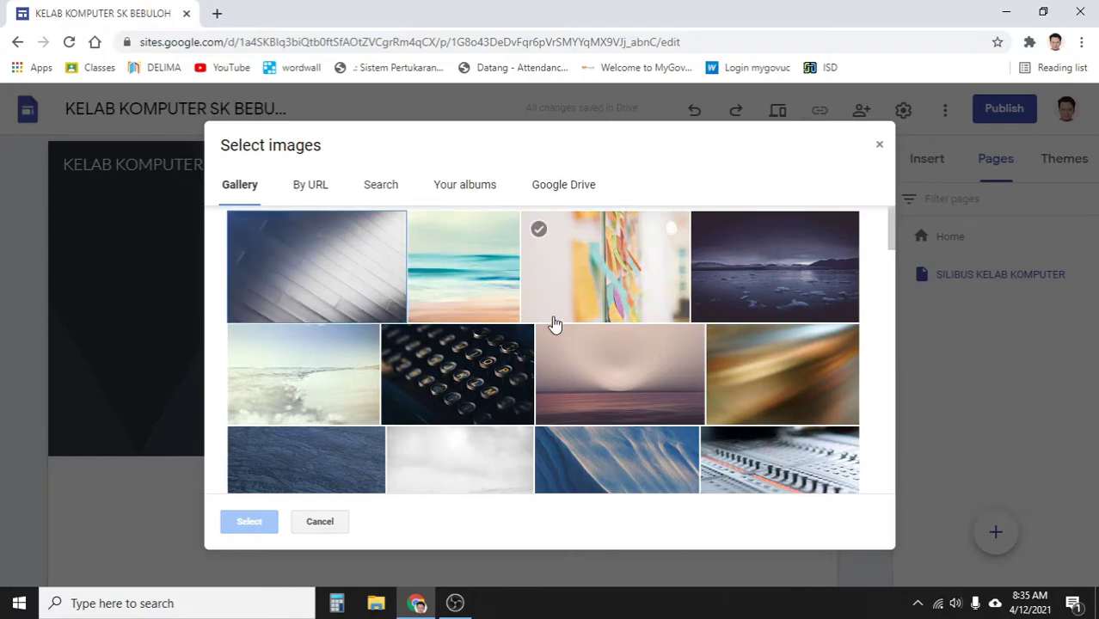
pyautogui.scroll(-2, 553, 320)
pyautogui.scroll(-10, 557, 334)
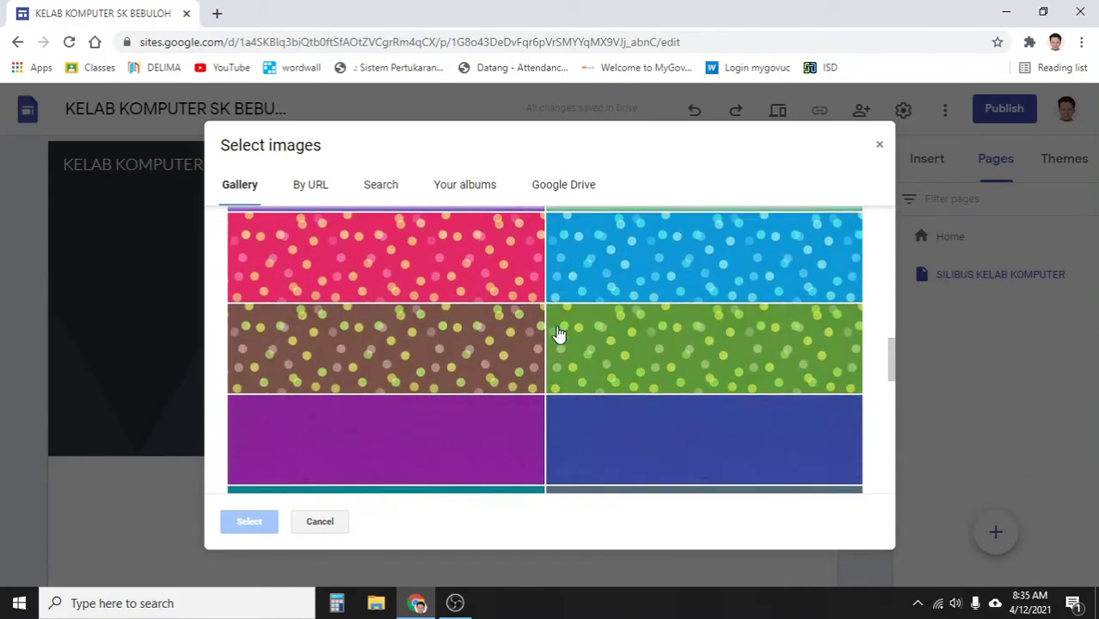
pyautogui.scroll(-6, 557, 334)
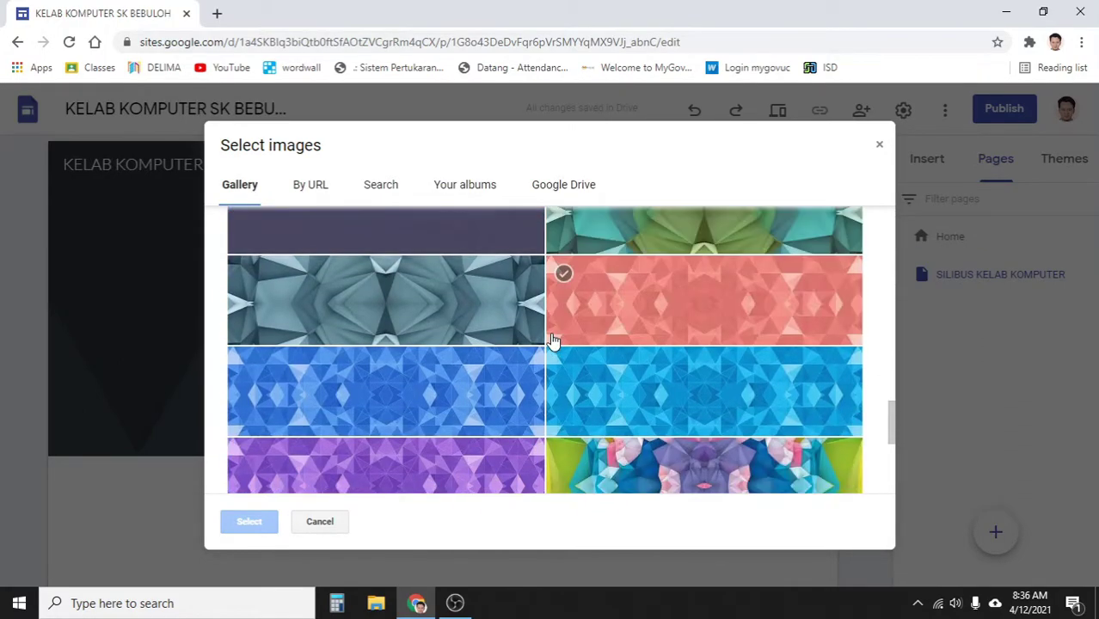
pyautogui.scroll(-2, 554, 341)
pyautogui.scroll(8, 554, 344)
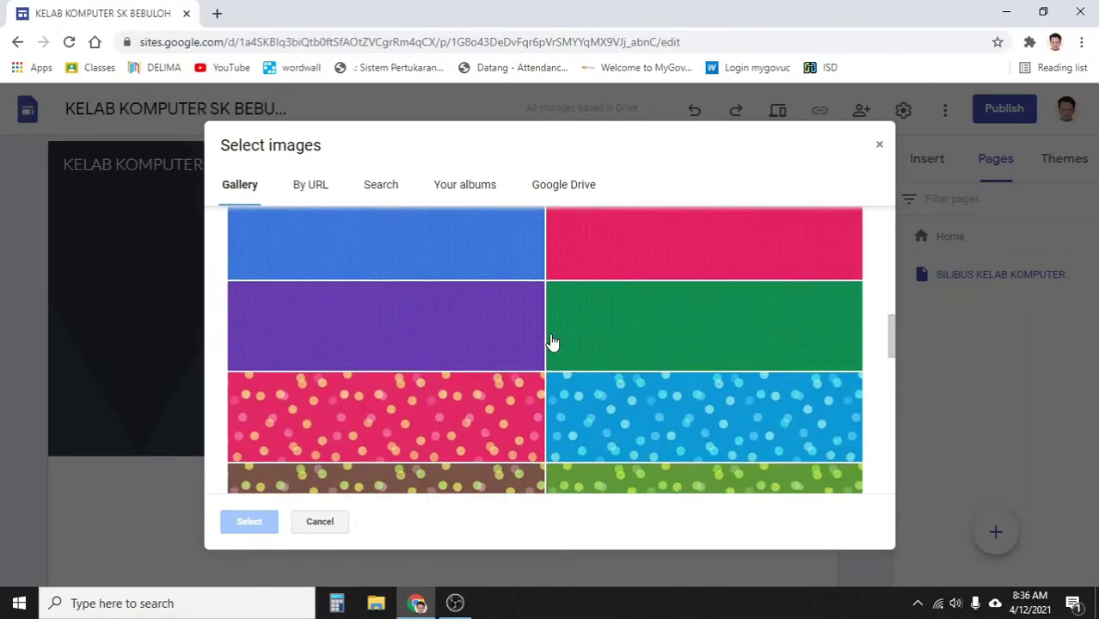
pyautogui.scroll(-3, 749, 454)
pyautogui.scroll(-2, 749, 453)
pyautogui.click(680, 363)
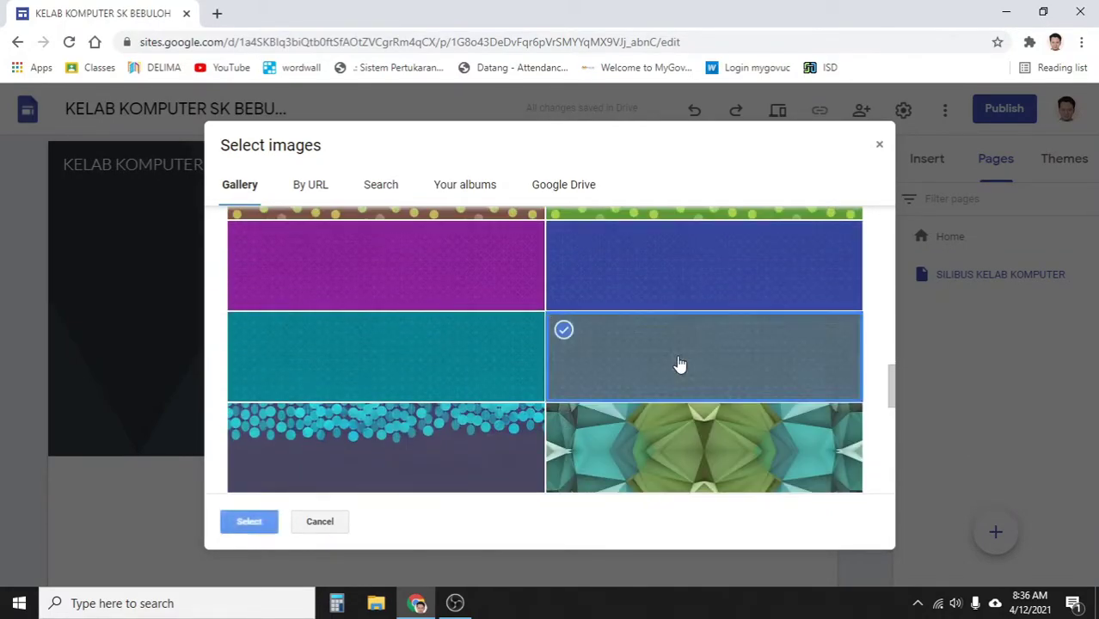
pyautogui.click(248, 521)
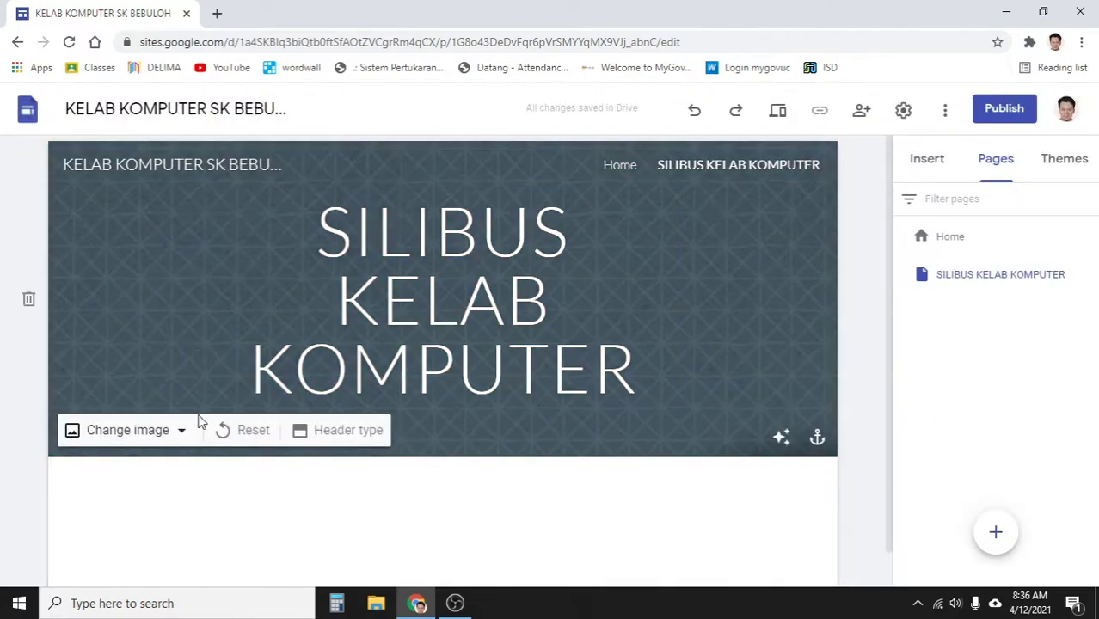
pyautogui.click(231, 429)
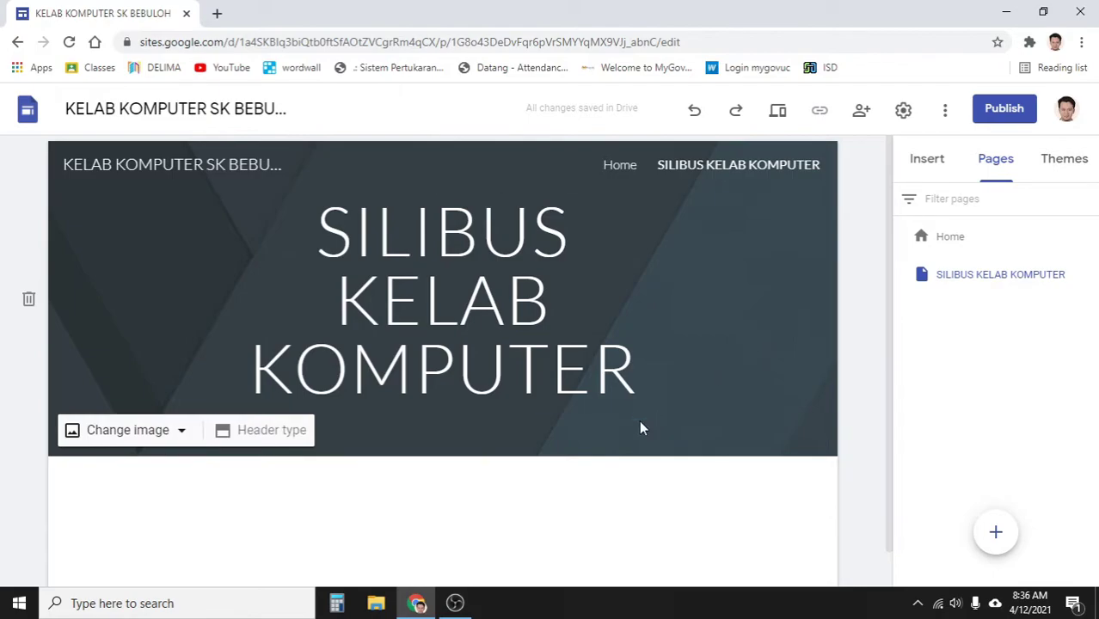
# - Examine the layouts and content elements that can be inserted below the header of the SILIBUS KELAB KOMPUTER page
pyautogui.scroll(-1, 641, 426)
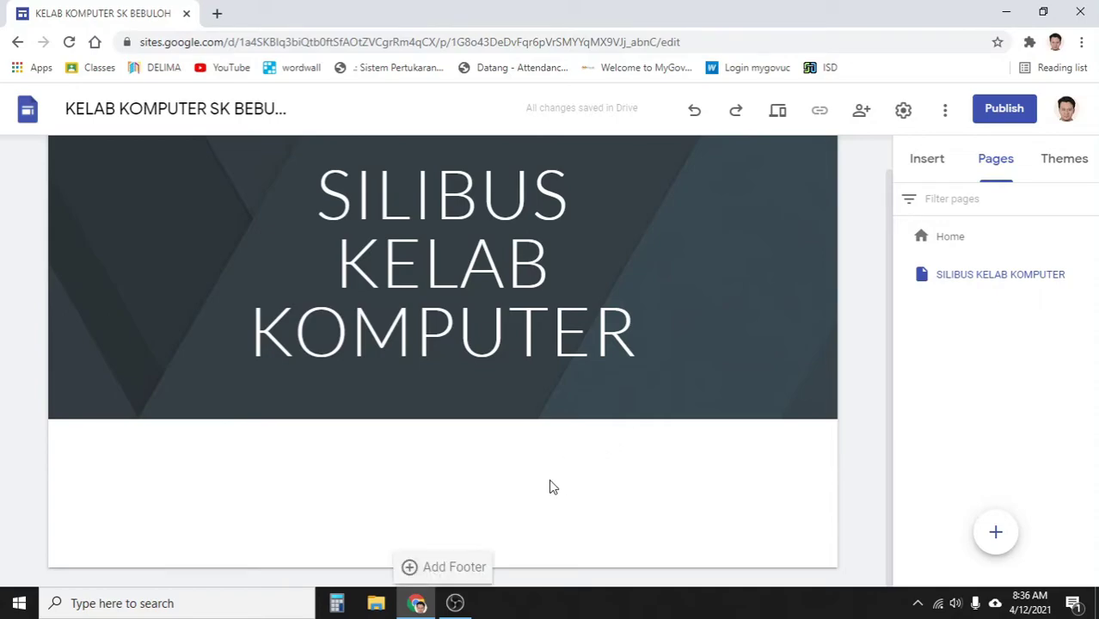
pyautogui.click(935, 160)
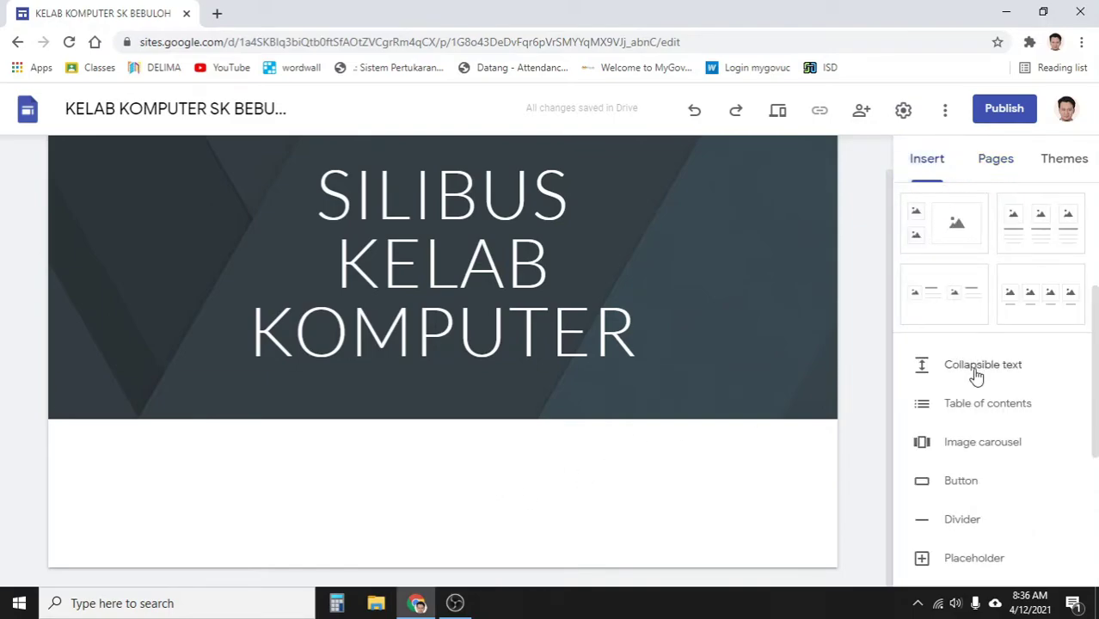
pyautogui.scroll(-3, 977, 378)
pyautogui.scroll(-1, 978, 387)
pyautogui.scroll(2, 979, 387)
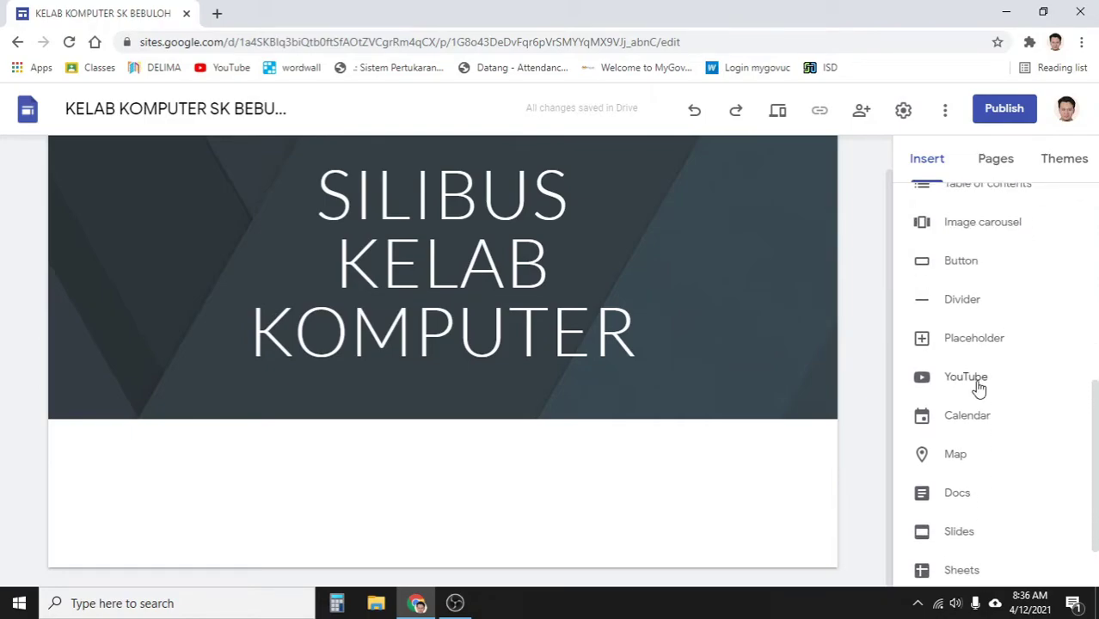
pyautogui.scroll(5, 978, 389)
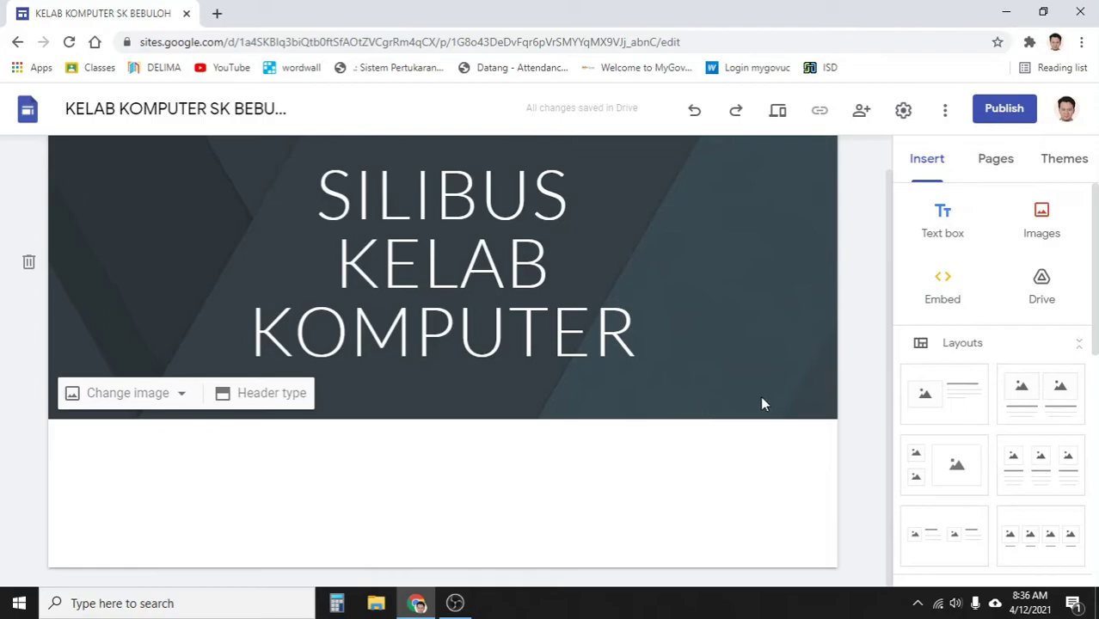
pyautogui.scroll(-8, 955, 441)
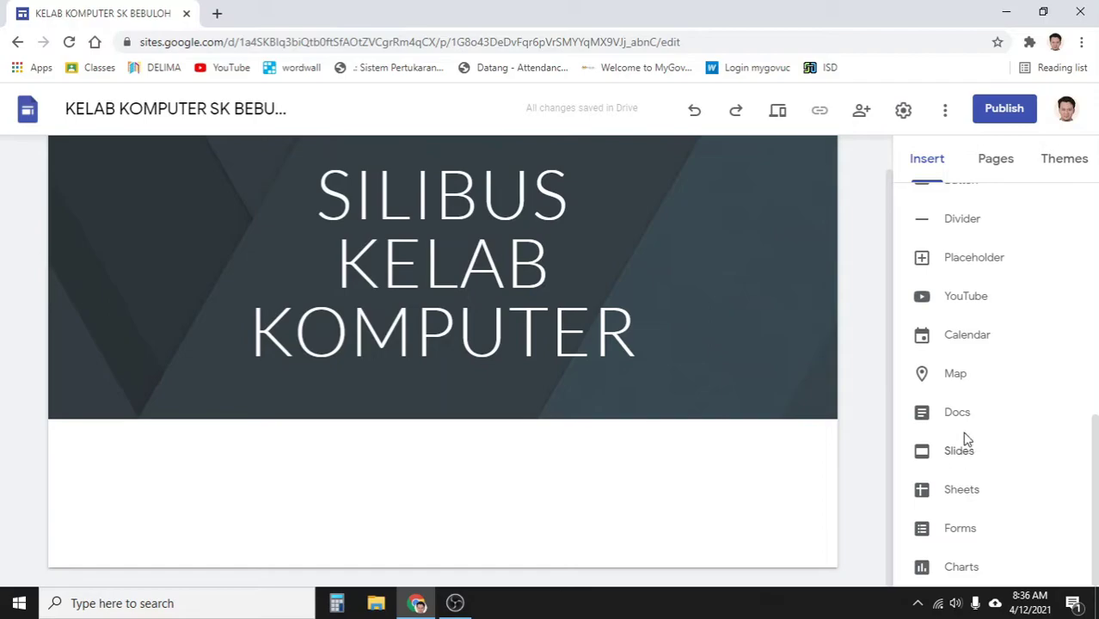
pyautogui.scroll(3, 969, 371)
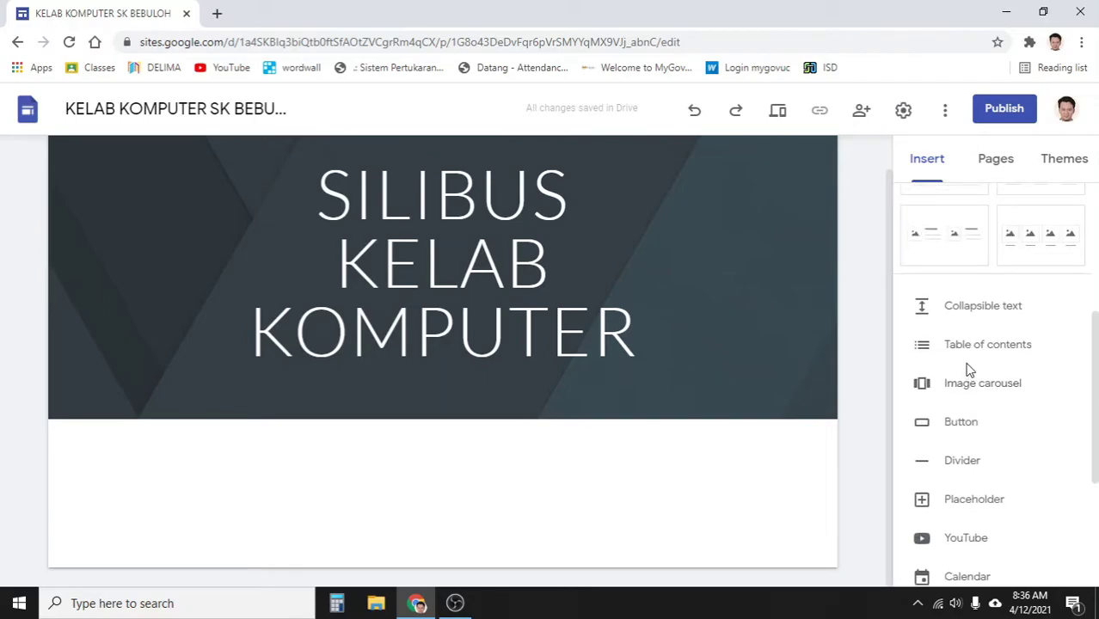
pyautogui.scroll(4, 996, 461)
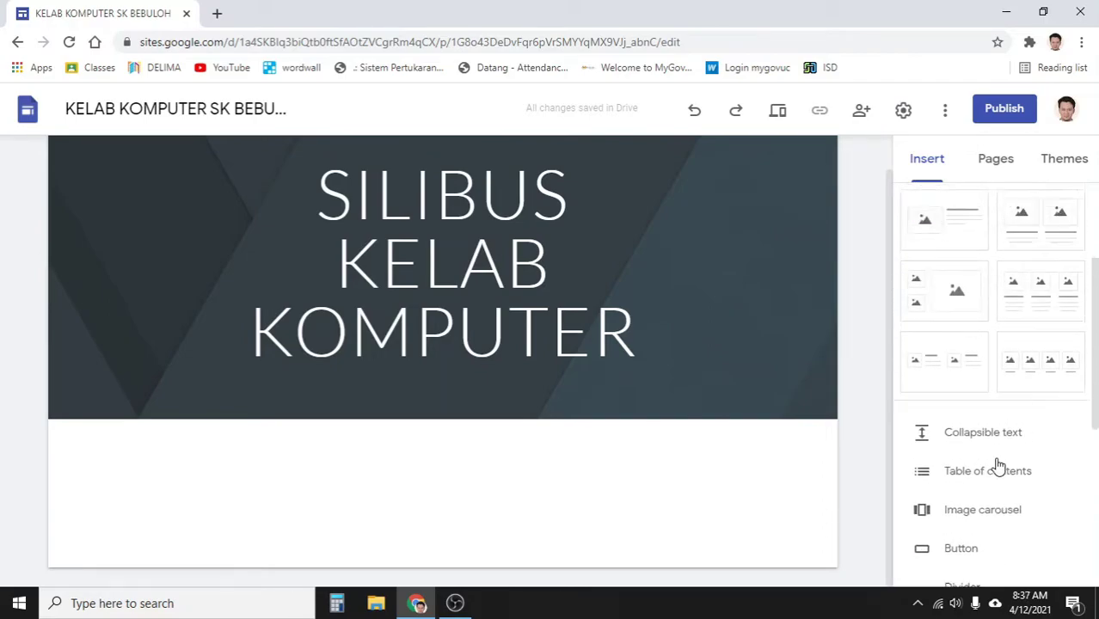
# - Insert the micro:bit "Modul RBT Tahu..." PDF from the training module subfolder inside DMH on Drive into the syllabus page
pyautogui.click(1043, 297)
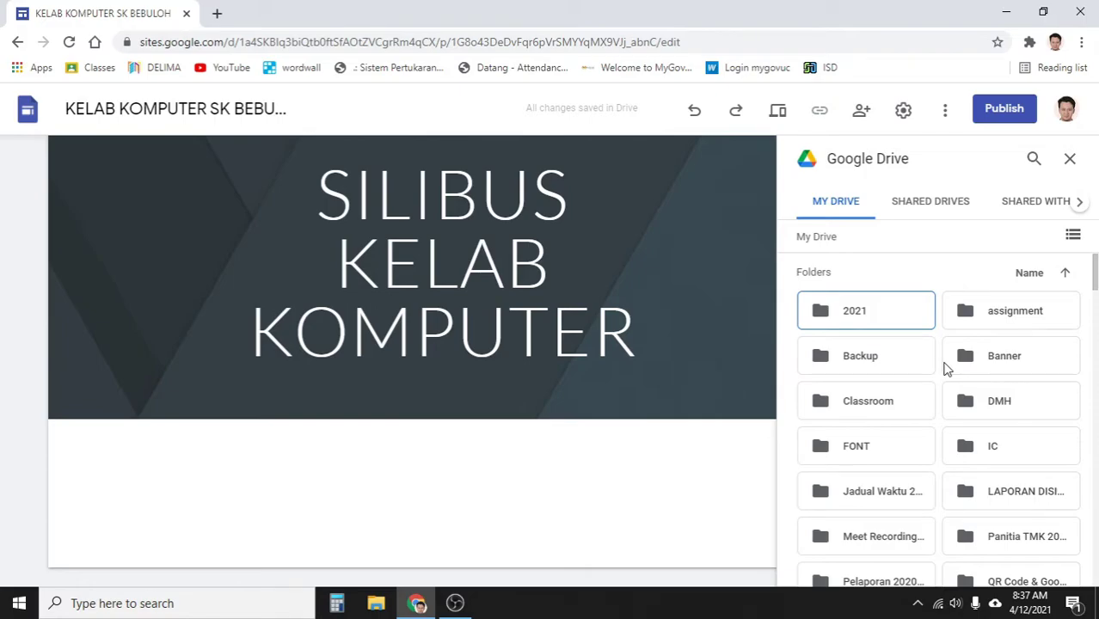
pyautogui.doubleClick(1012, 410)
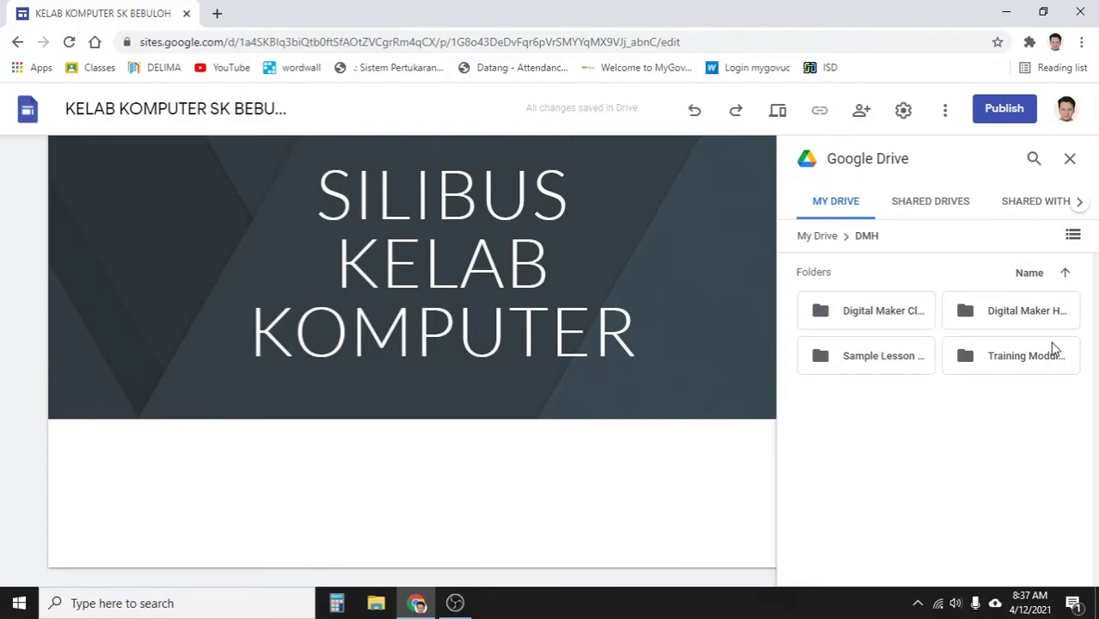
pyautogui.doubleClick(1000, 358)
pyautogui.doubleClick(898, 317)
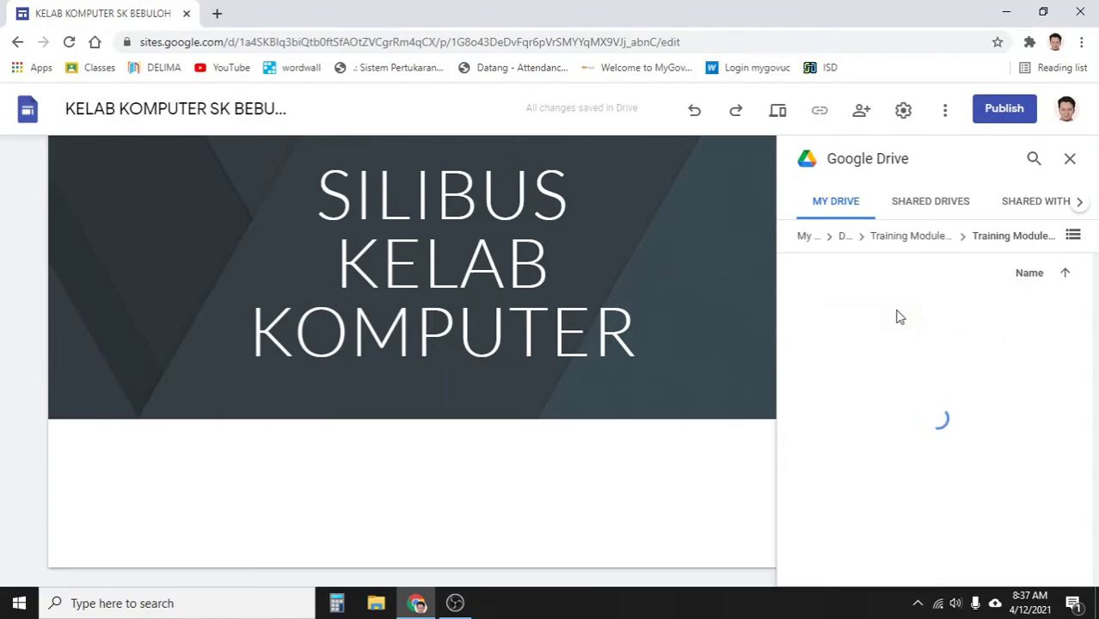
pyautogui.scroll(-1, 922, 392)
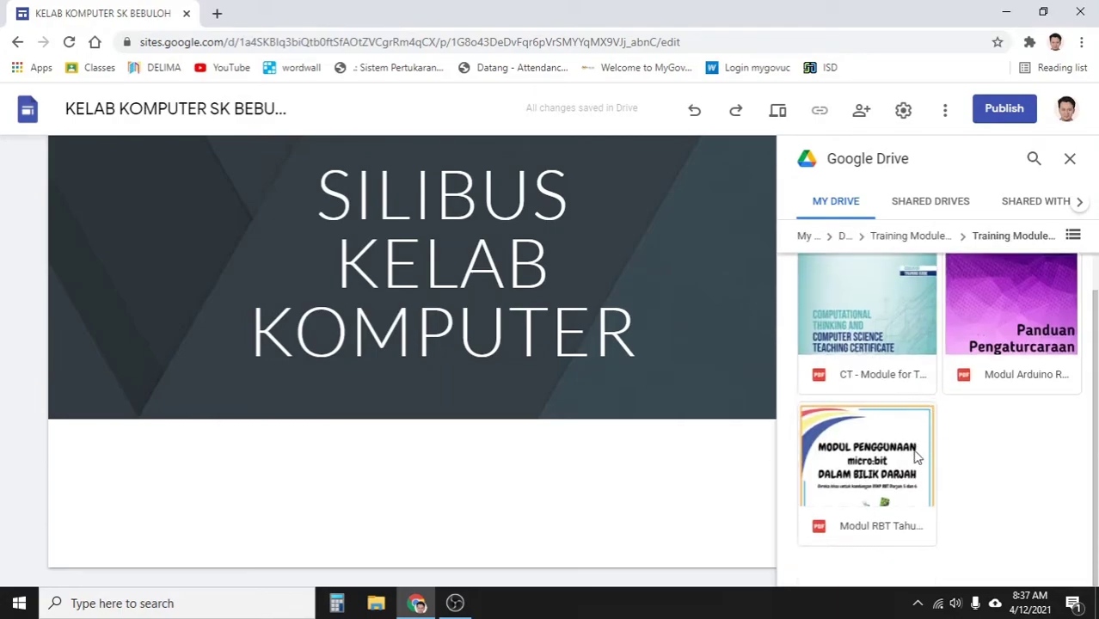
pyautogui.click(855, 477)
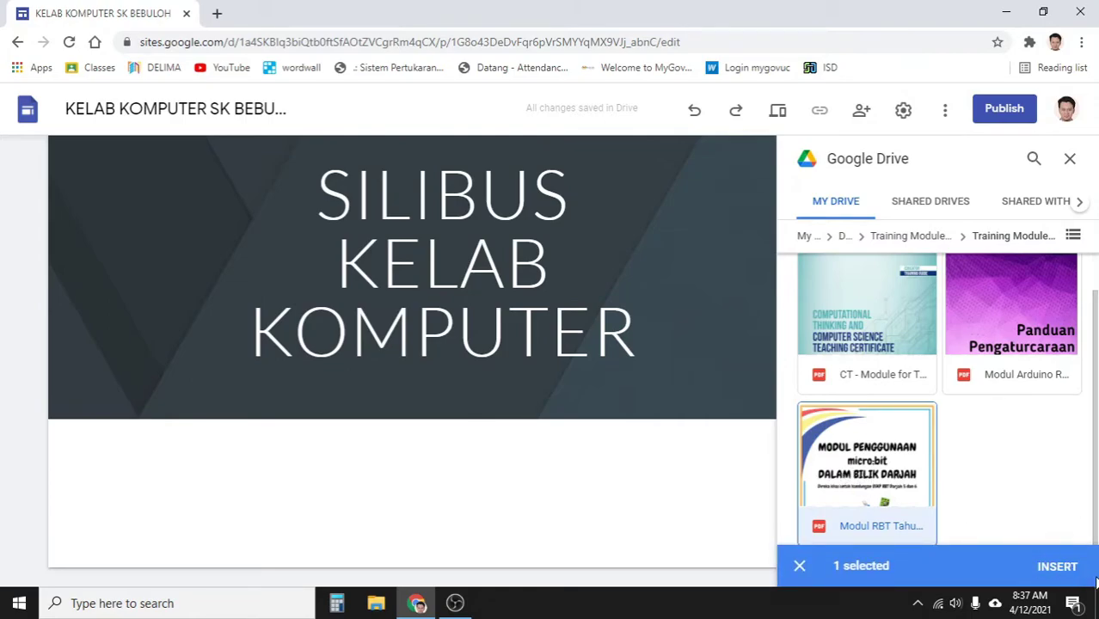
pyautogui.click(1054, 569)
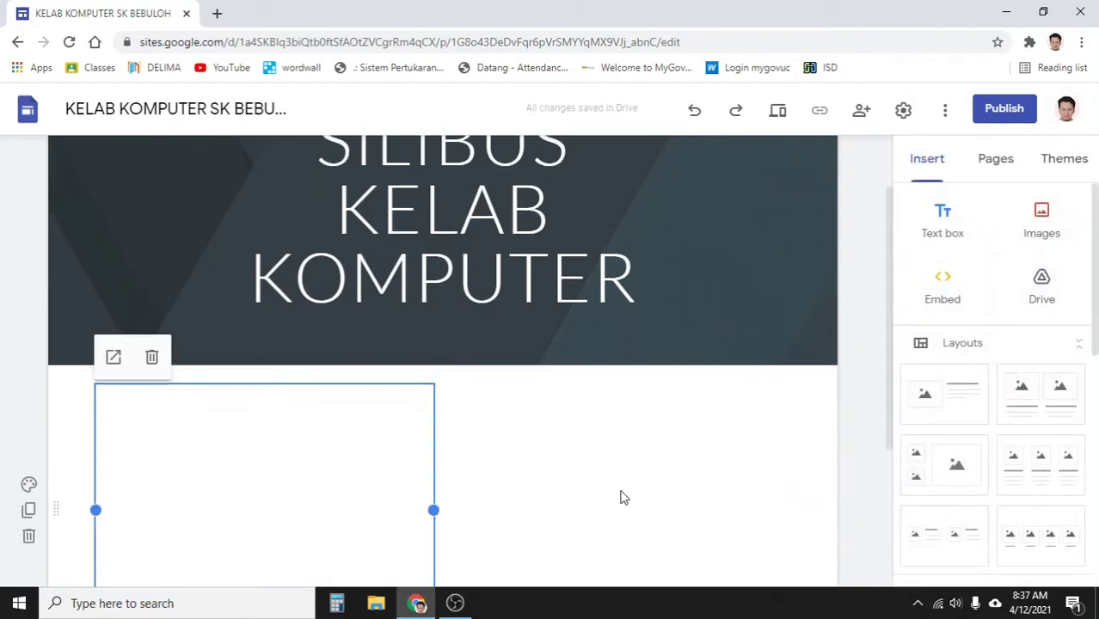
# - Move the embedded micro:bit module PDF rightward within its section, away from the page's left margin
pyautogui.scroll(-3, 596, 488)
pyautogui.scroll(3, 591, 486)
pyautogui.scroll(-3, 589, 481)
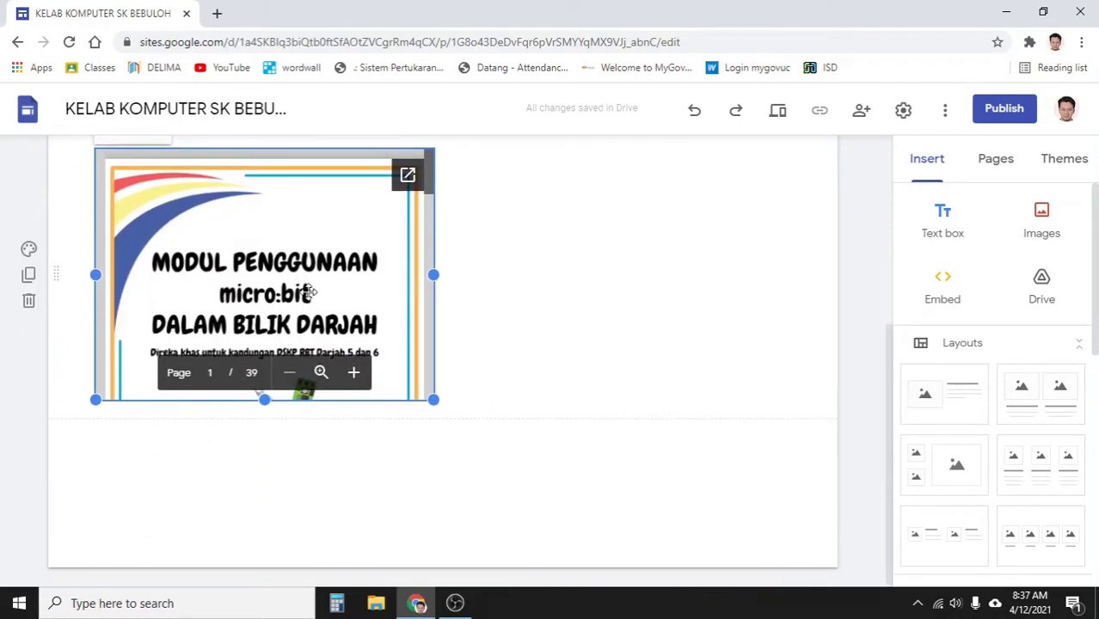
pyautogui.moveTo(311, 289); pyautogui.dragTo(470, 318)
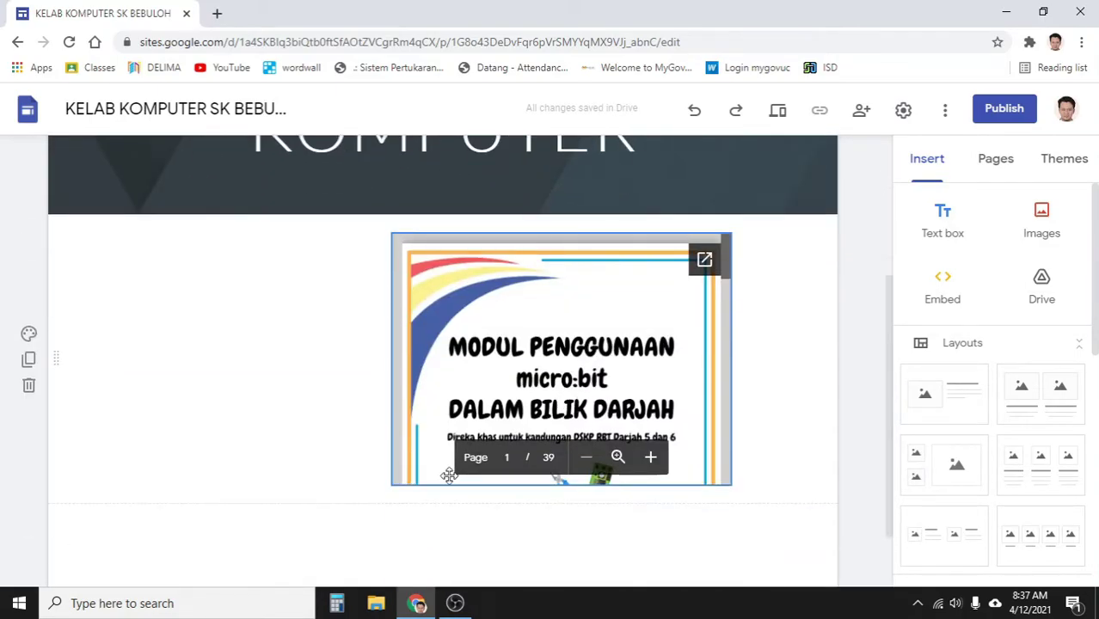
# - Move the embedded micro:bit module PDF back toward the page's left side, and enlarge it in width and height within its section
pyautogui.moveTo(449, 476); pyautogui.dragTo(375, 424)
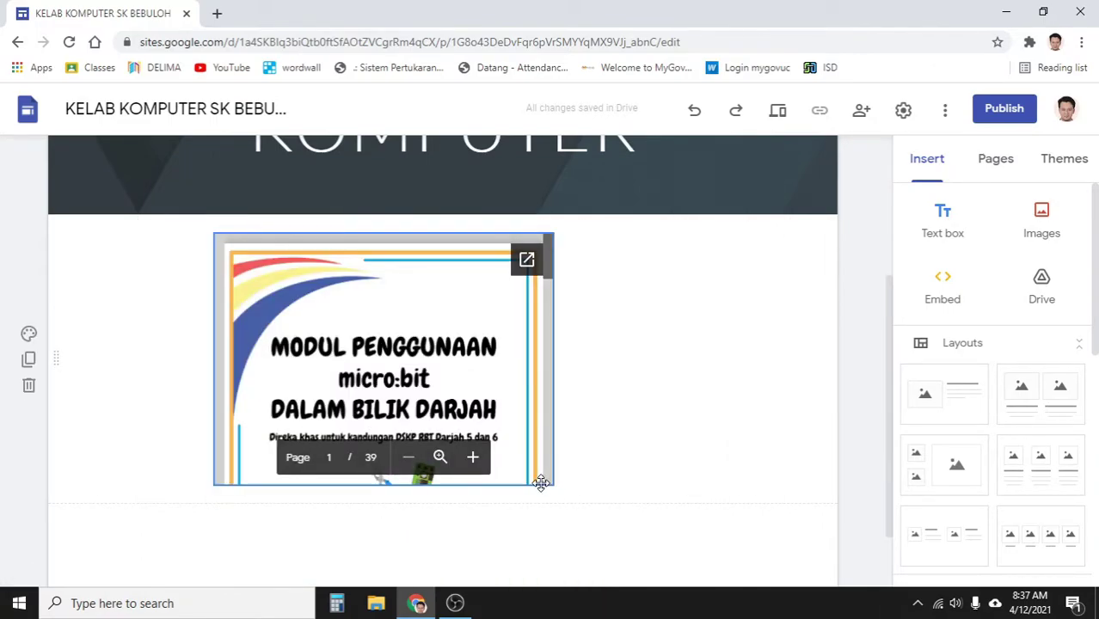
pyautogui.moveTo(540, 483); pyautogui.dragTo(730, 566)
pyautogui.scroll(-2, 479, 417)
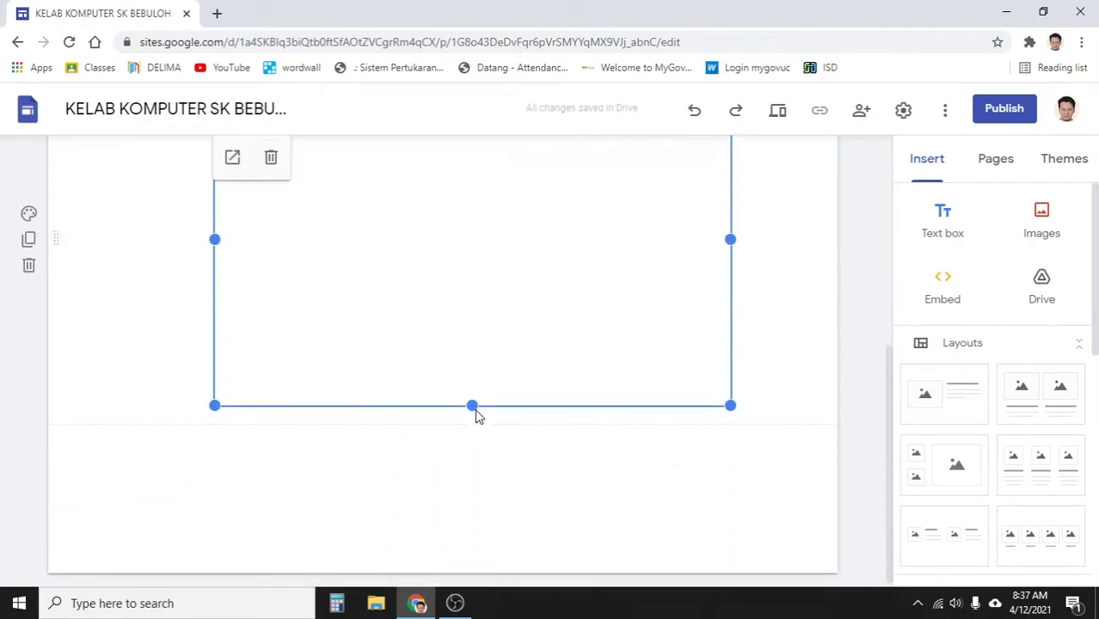
pyautogui.moveTo(472, 407); pyautogui.dragTo(489, 481)
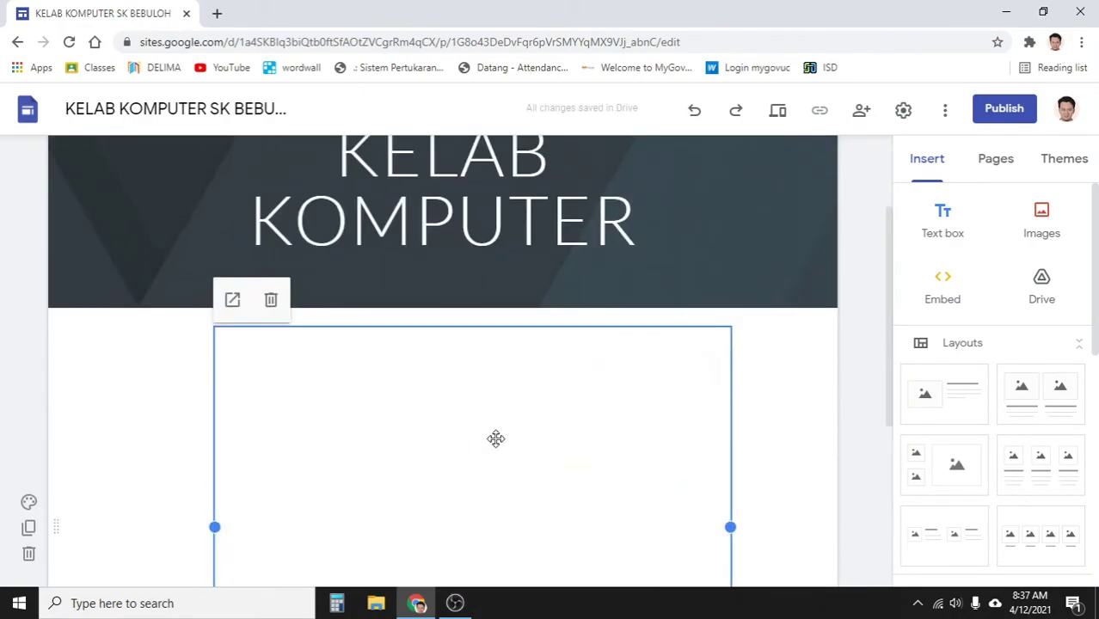
pyautogui.scroll(-2, 495, 439)
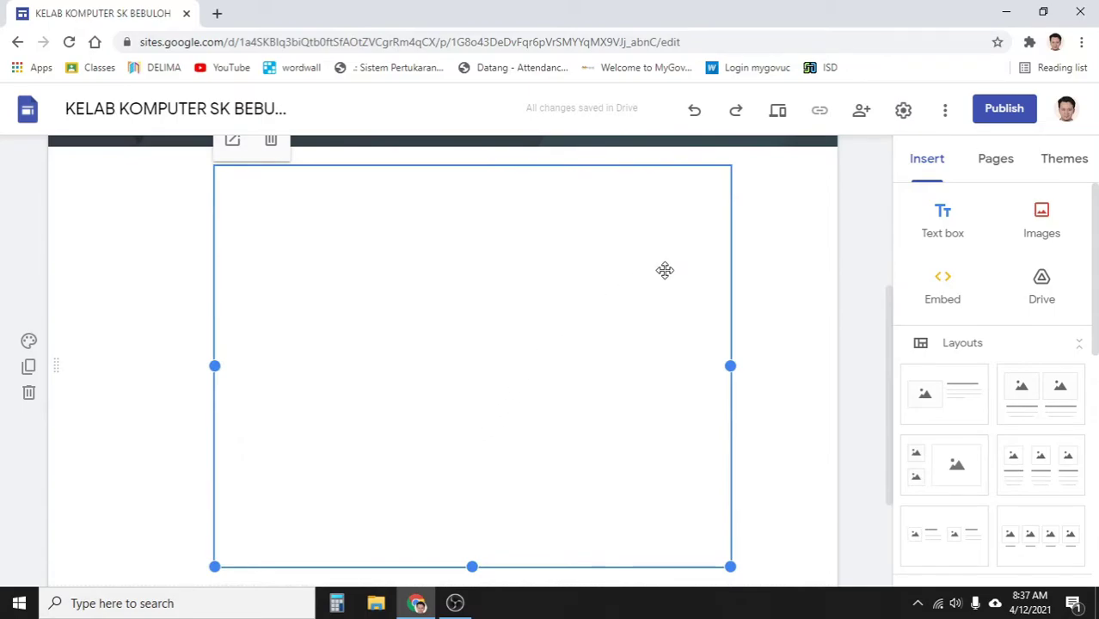
# - Examine the enlarged module PDF's layout and position beneath the SILIBUS KELAB KOMPUTER header
pyautogui.click(770, 258)
pyautogui.scroll(1, 738, 265)
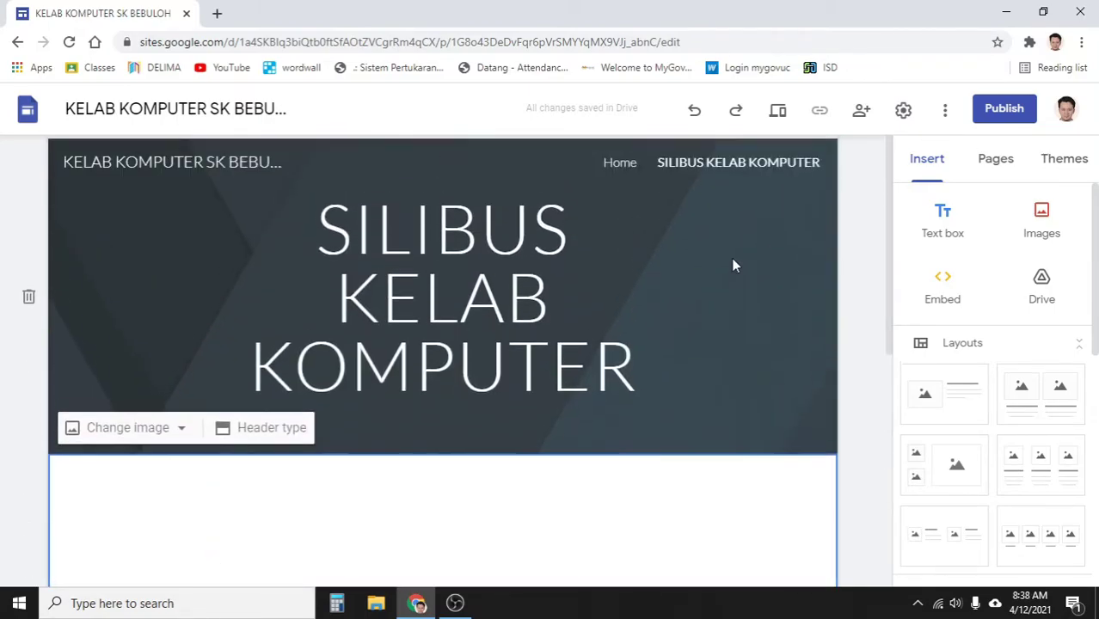
pyautogui.scroll(-5, 731, 258)
pyautogui.click(574, 313)
pyautogui.scroll(2, 578, 314)
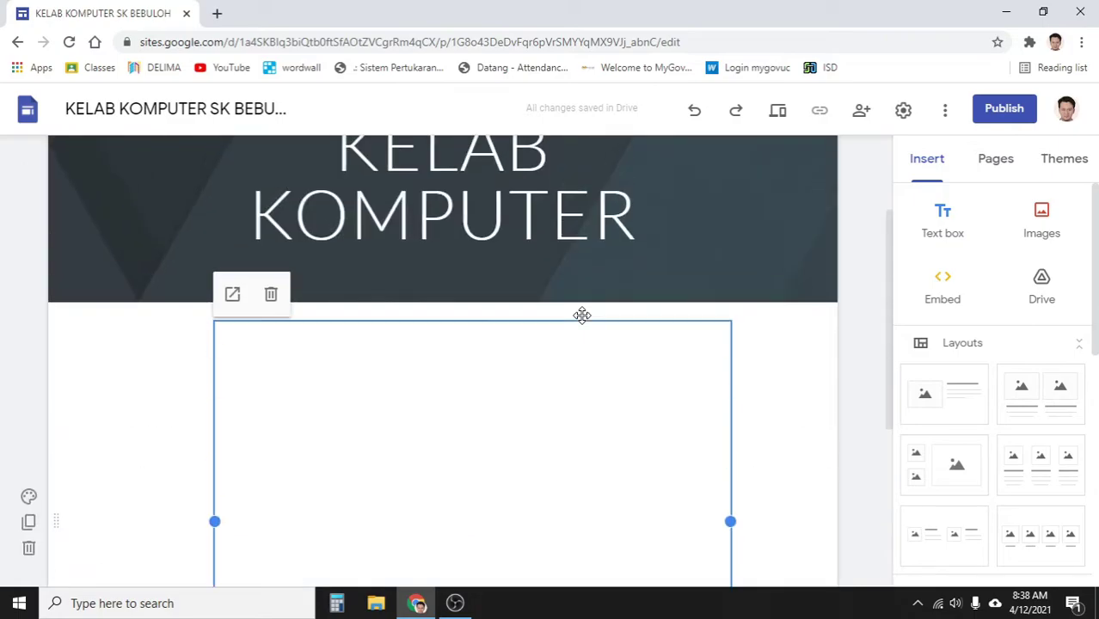
pyautogui.click(757, 363)
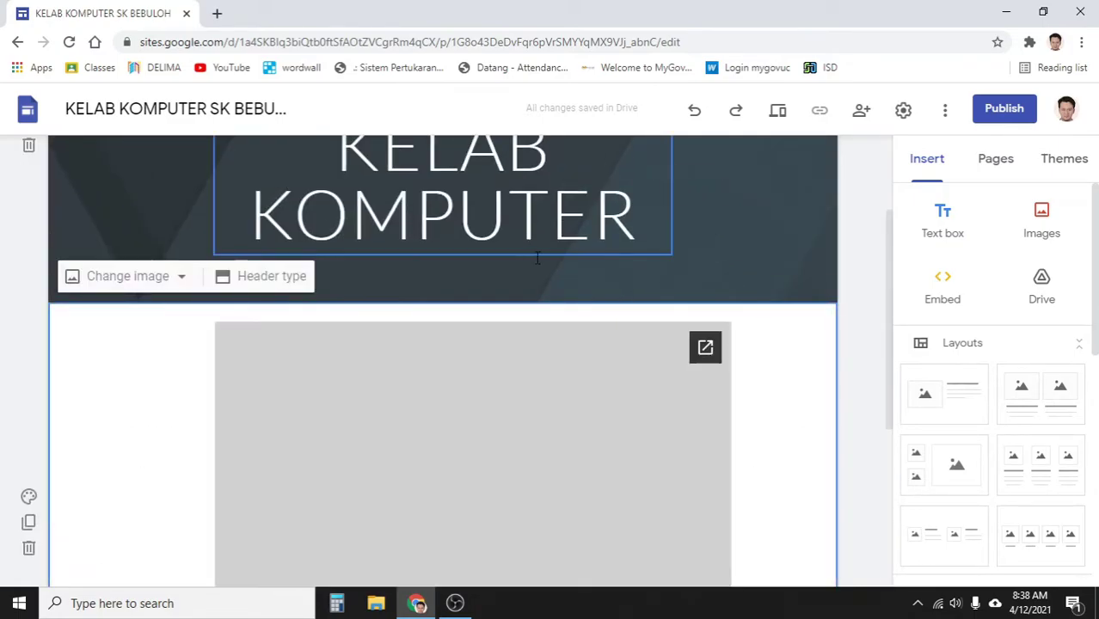
pyautogui.scroll(-3, 615, 325)
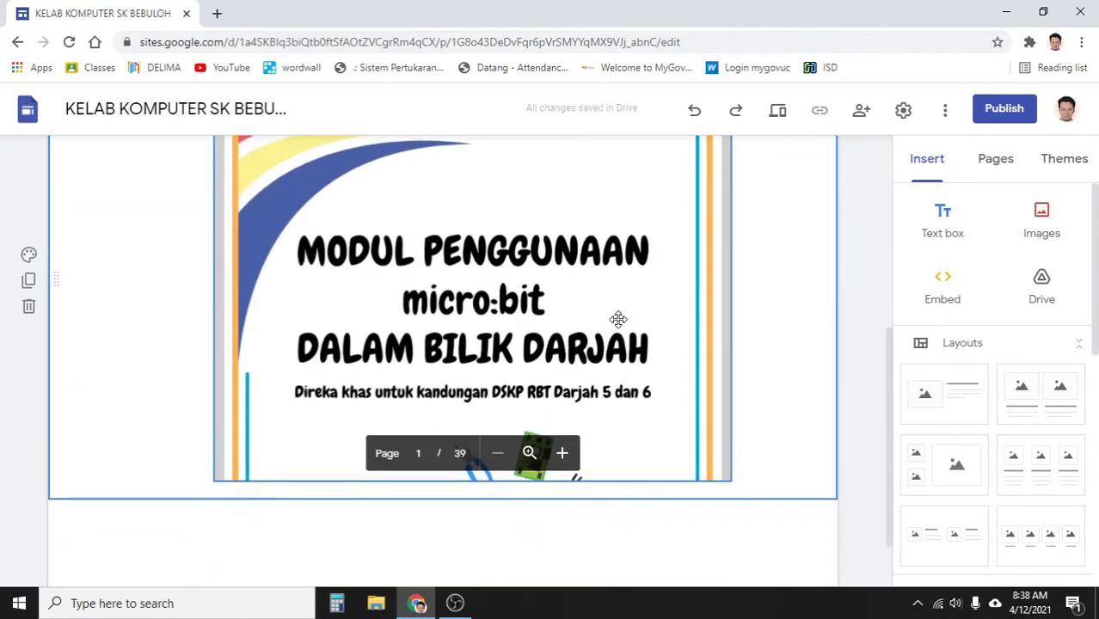
pyautogui.scroll(2, 618, 319)
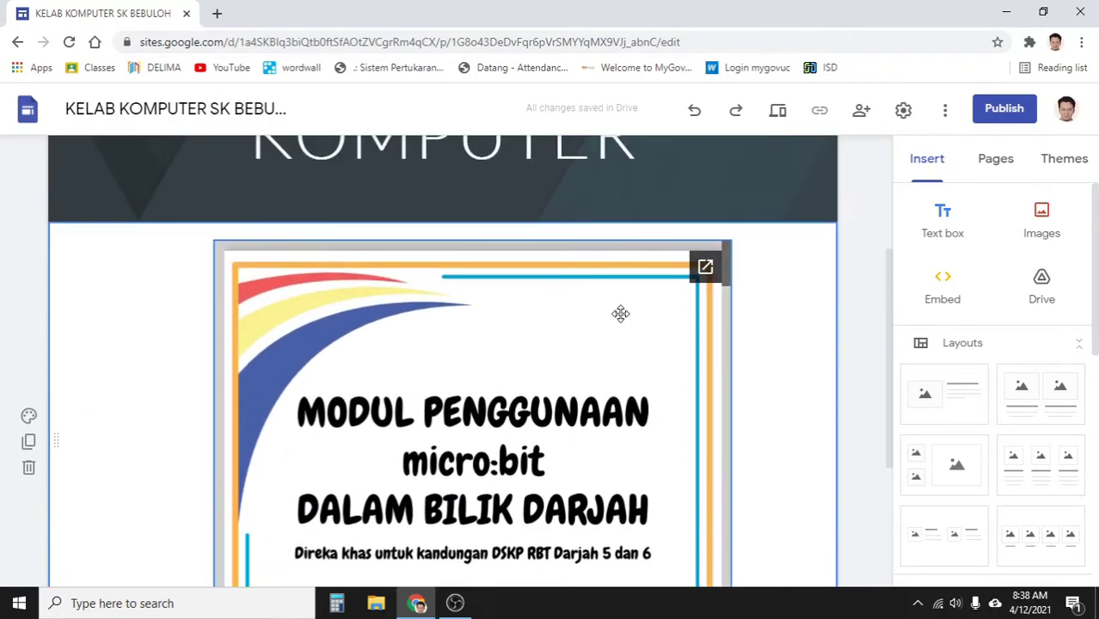
# - Preview the syllabus page at large-screen size and browse through the embedded module PDF
pyautogui.click(778, 114)
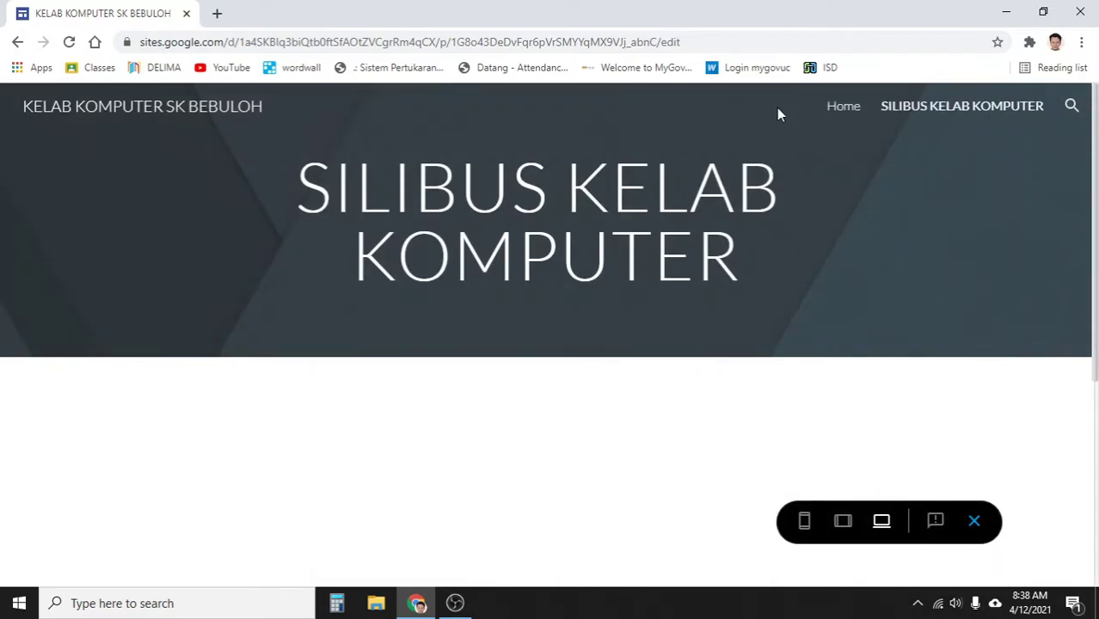
pyautogui.scroll(-3, 762, 214)
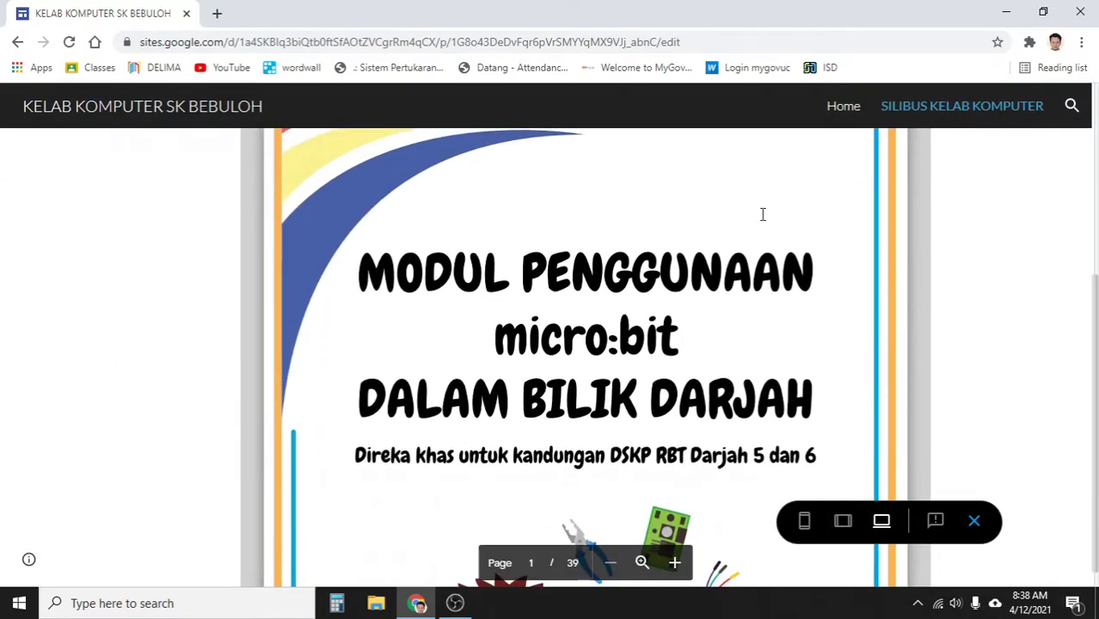
pyautogui.scroll(-6, 762, 214)
pyautogui.scroll(-8, 758, 220)
pyautogui.scroll(10, 780, 229)
# - Preview the syllabus page at tablet size and browse the first pages of the embedded module
pyautogui.click(843, 522)
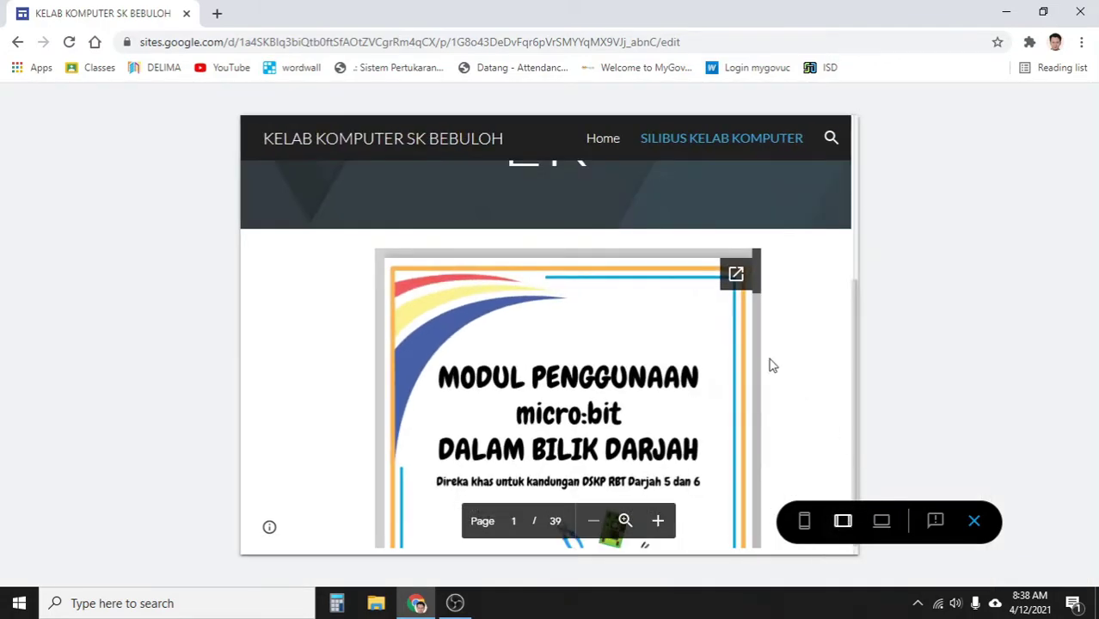
pyautogui.scroll(-2, 648, 353)
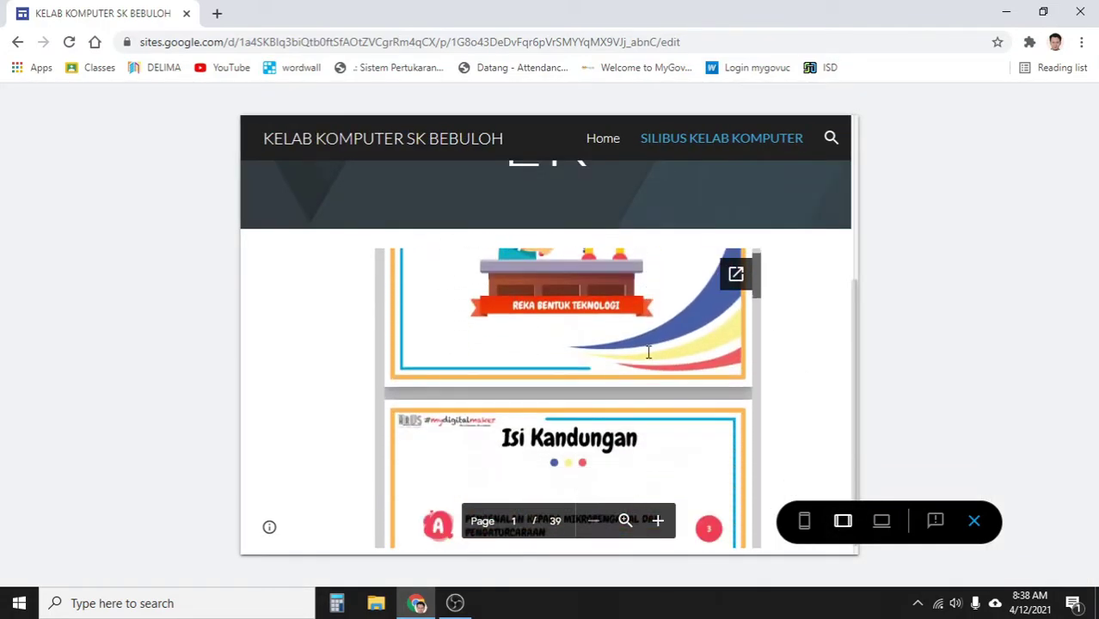
pyautogui.scroll(-5, 649, 352)
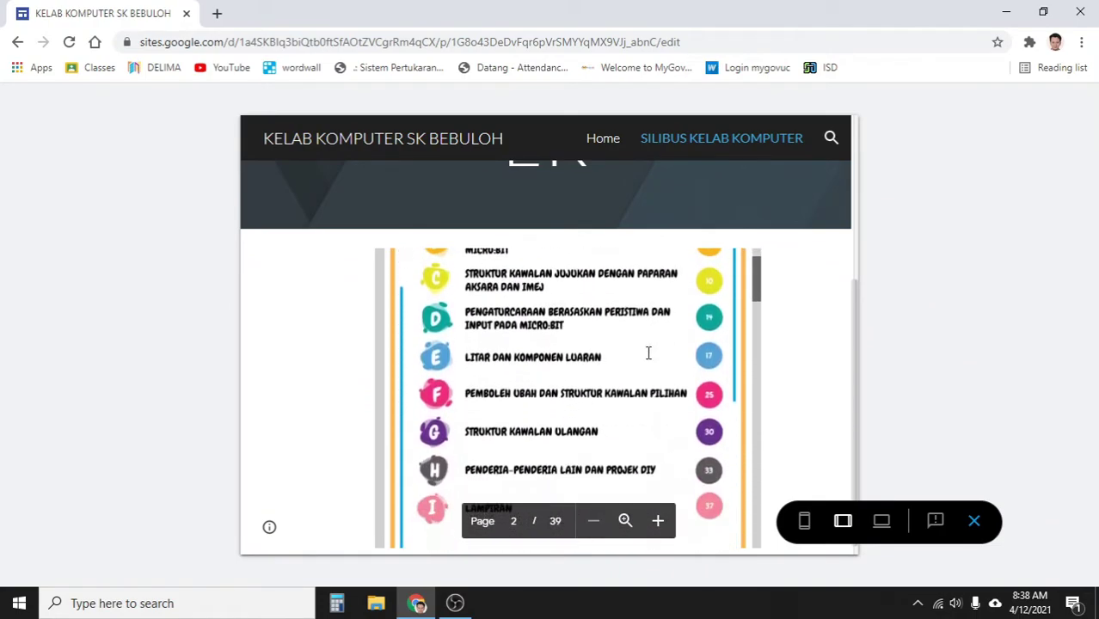
pyautogui.scroll(-10, 646, 355)
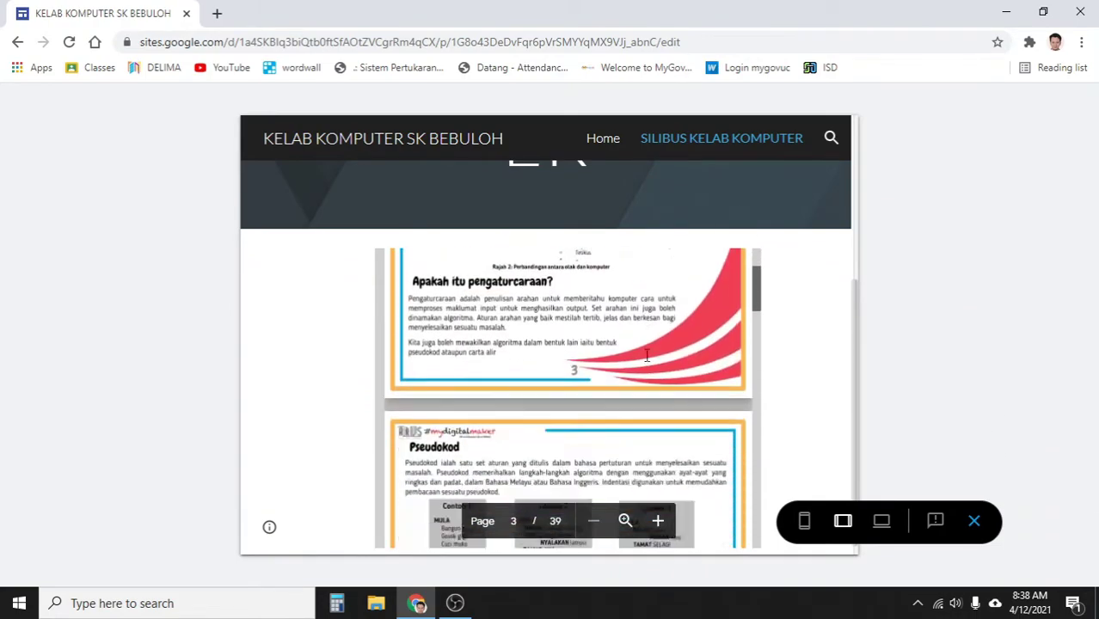
pyautogui.scroll(15, 647, 355)
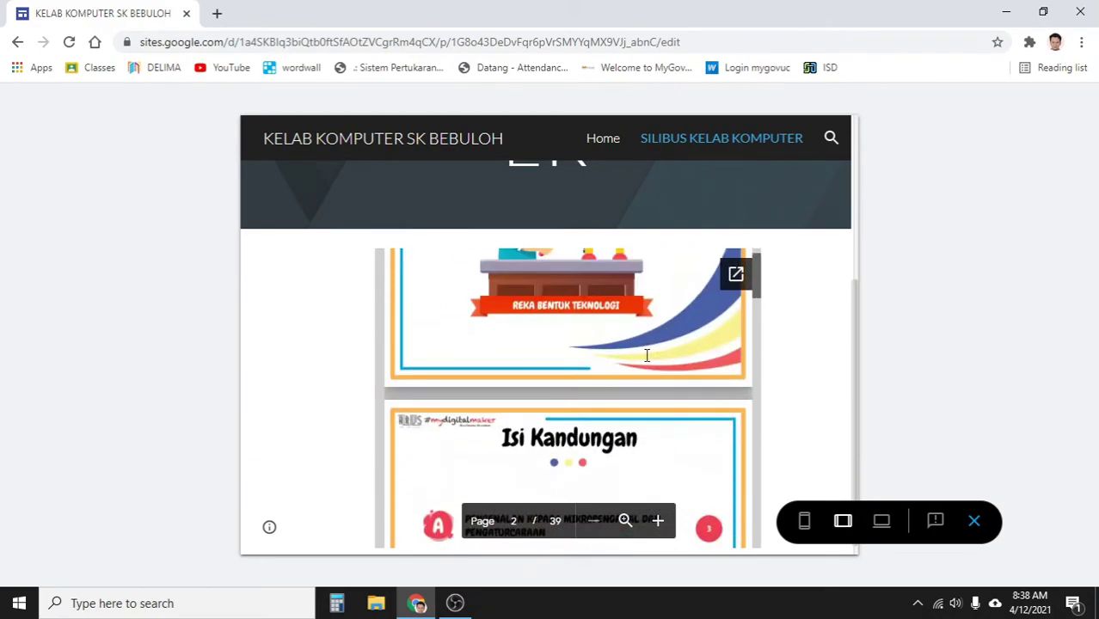
# - Preview the syllabus page at phone size, open the module PDF to browse its pages, and exit the preview
pyautogui.click(804, 521)
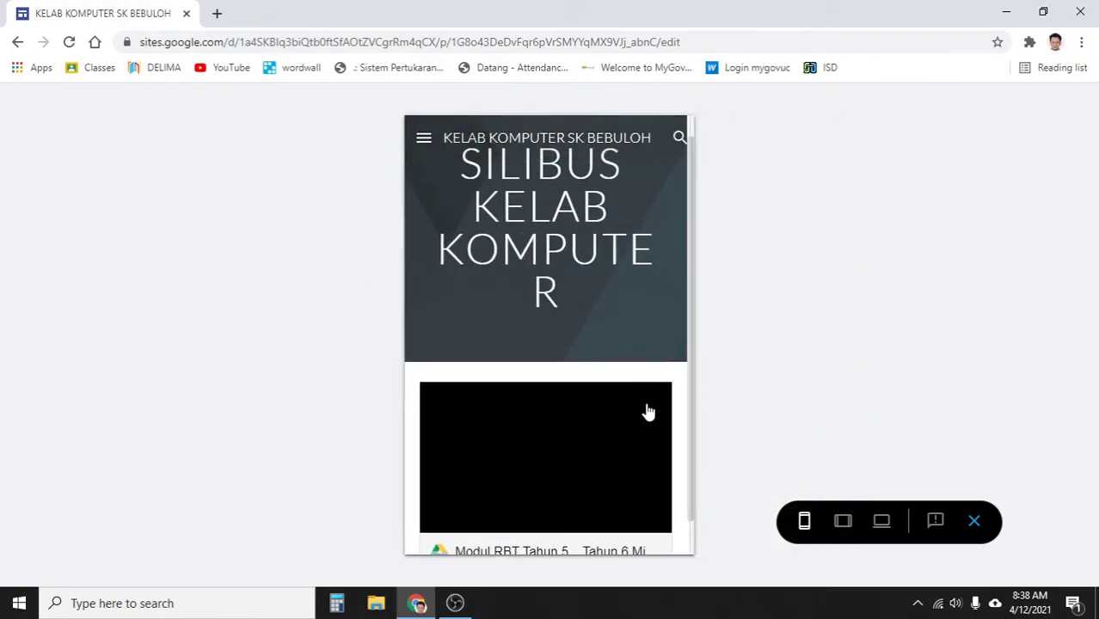
pyautogui.scroll(-1, 612, 411)
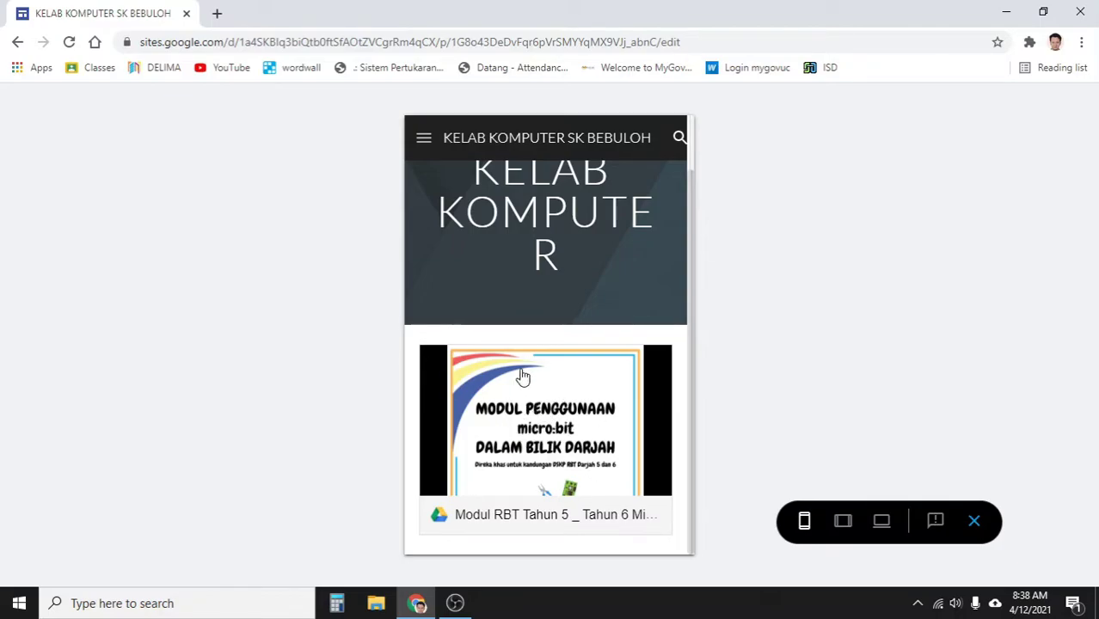
pyautogui.click(538, 436)
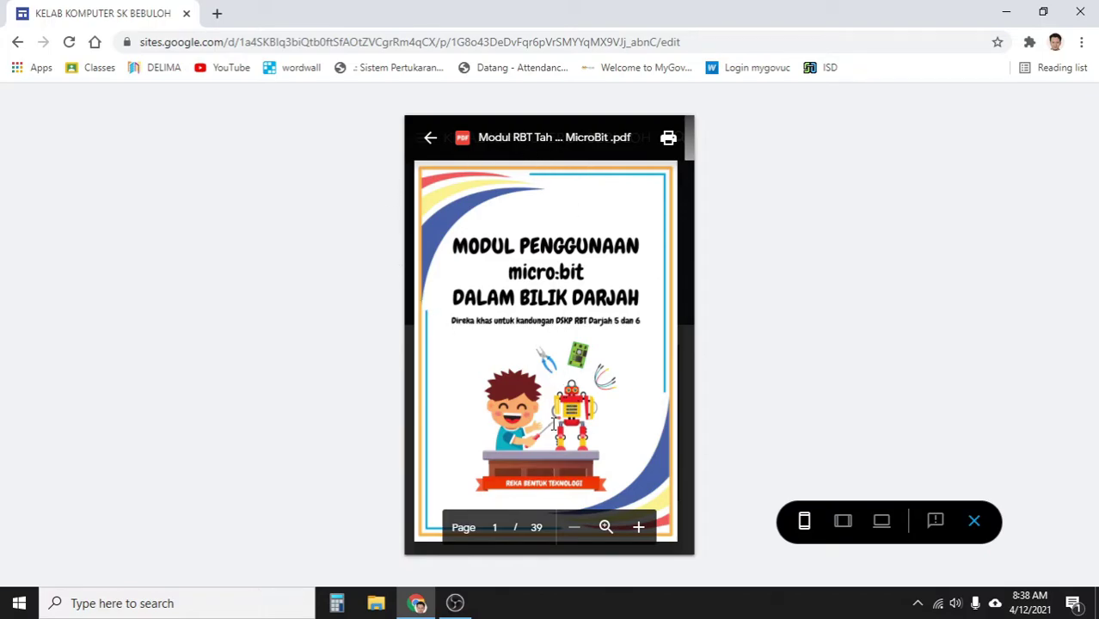
pyautogui.scroll(-10, 576, 375)
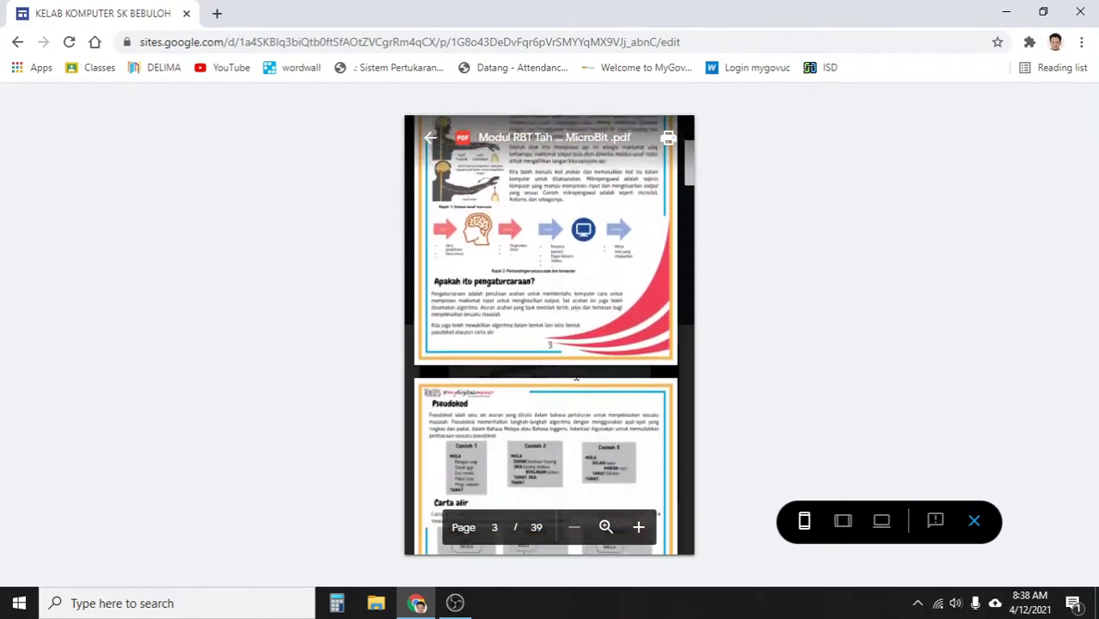
pyautogui.scroll(-15, 577, 374)
pyautogui.scroll(20, 576, 374)
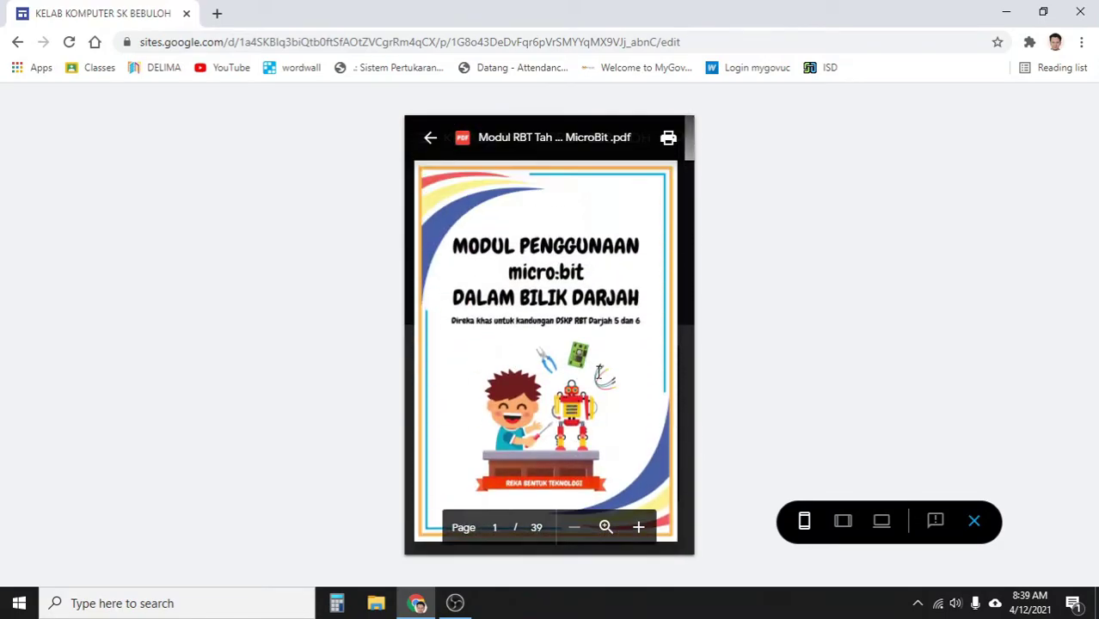
pyautogui.click(974, 521)
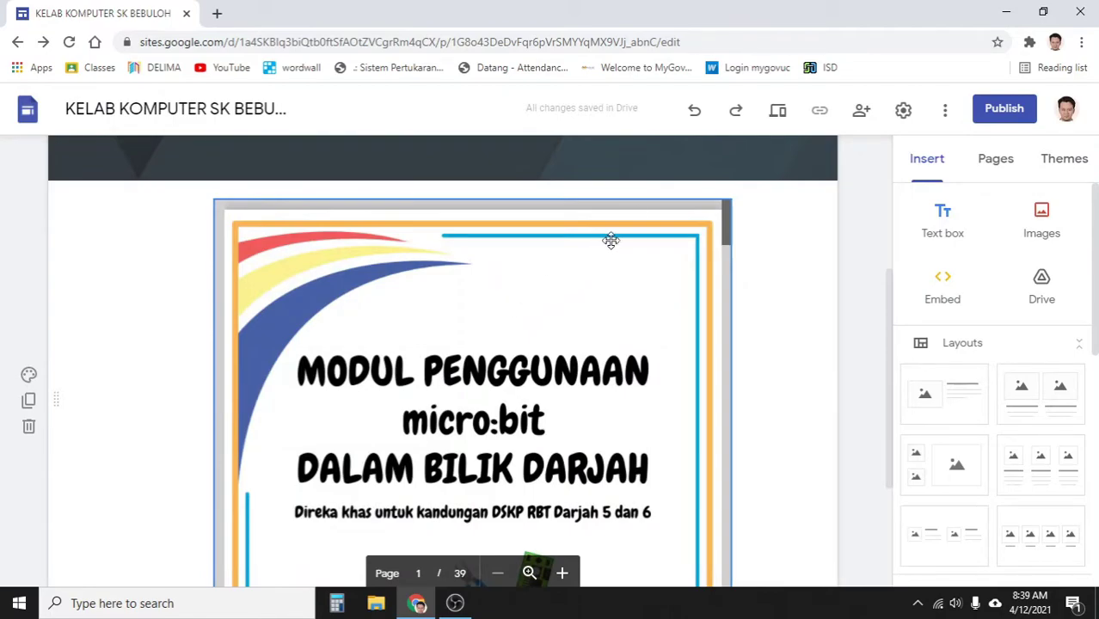
pyautogui.scroll(-1, 729, 371)
pyautogui.scroll(-2, 729, 371)
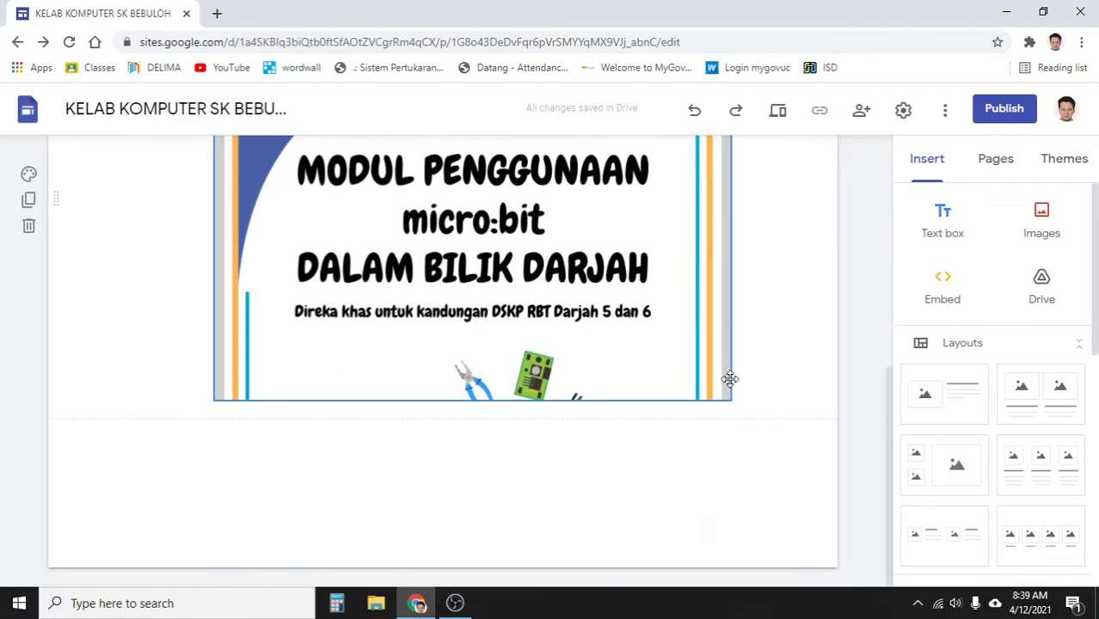
pyautogui.scroll(5, 736, 387)
pyautogui.scroll(-3, 739, 386)
pyautogui.scroll(-1, 737, 387)
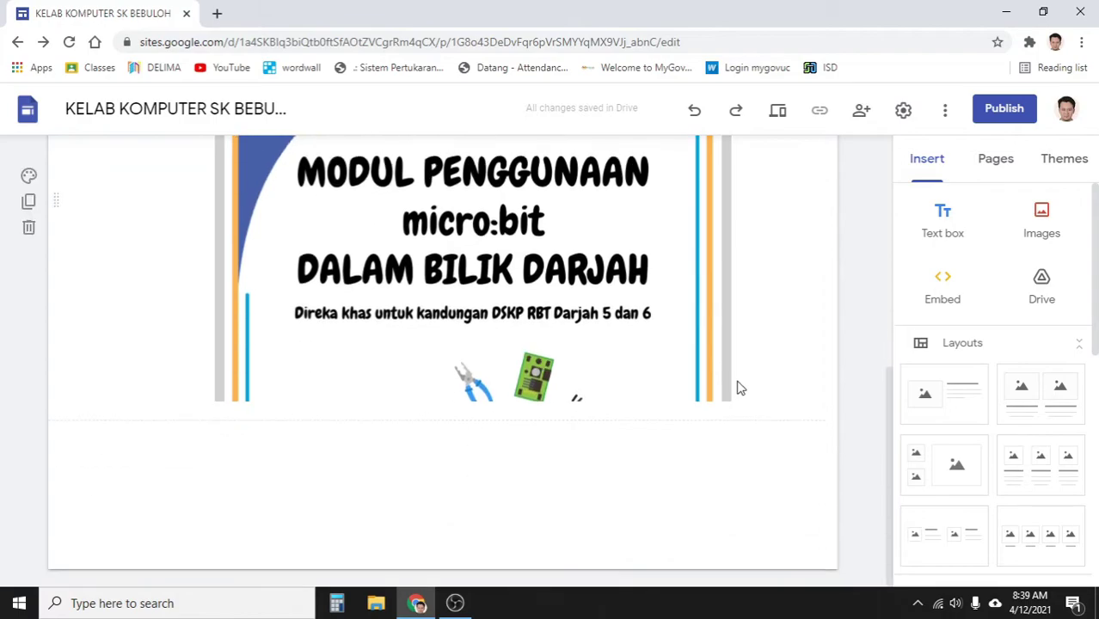
pyautogui.scroll(5, 736, 385)
pyautogui.scroll(1, 738, 386)
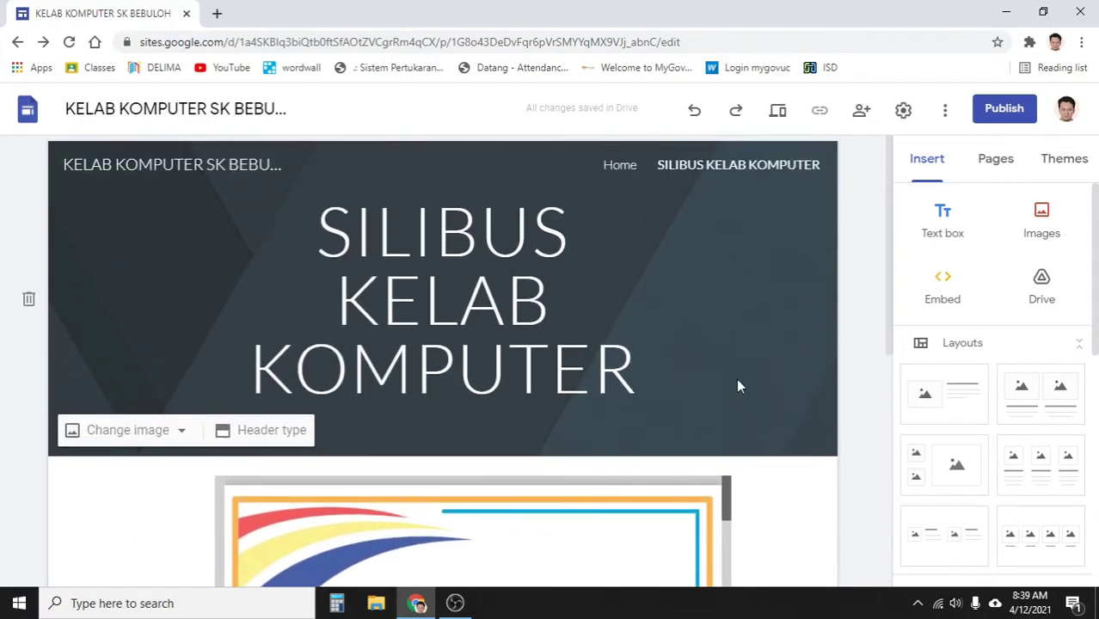
# - Add a new page named GALERI AKTIVITI to the site
pyautogui.click(995, 161)
pyautogui.click(997, 530)
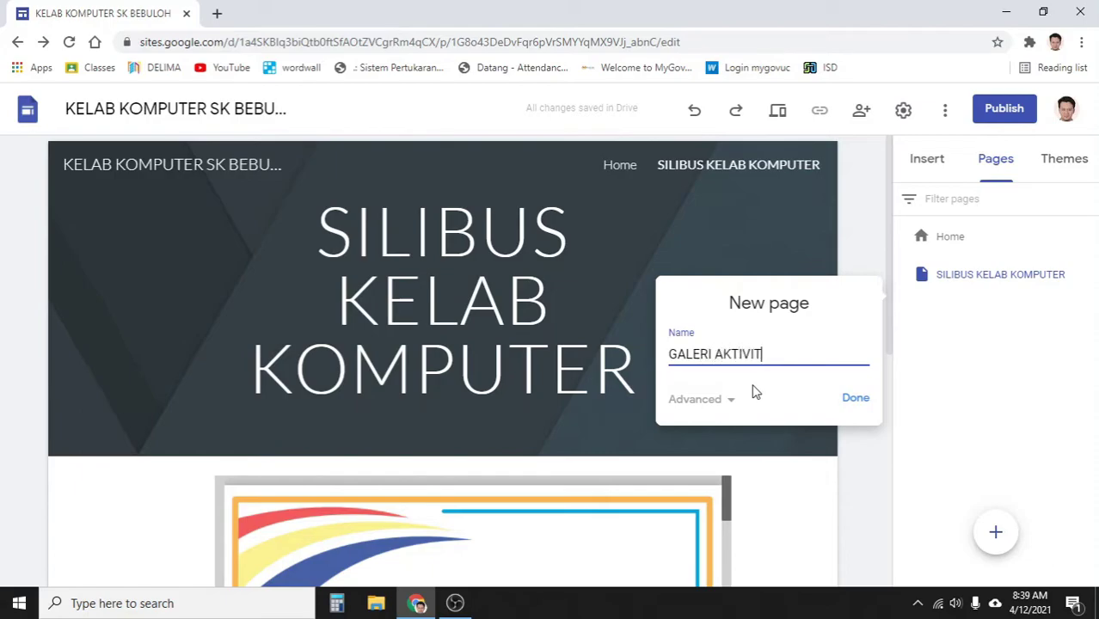
pyautogui.click(854, 397)
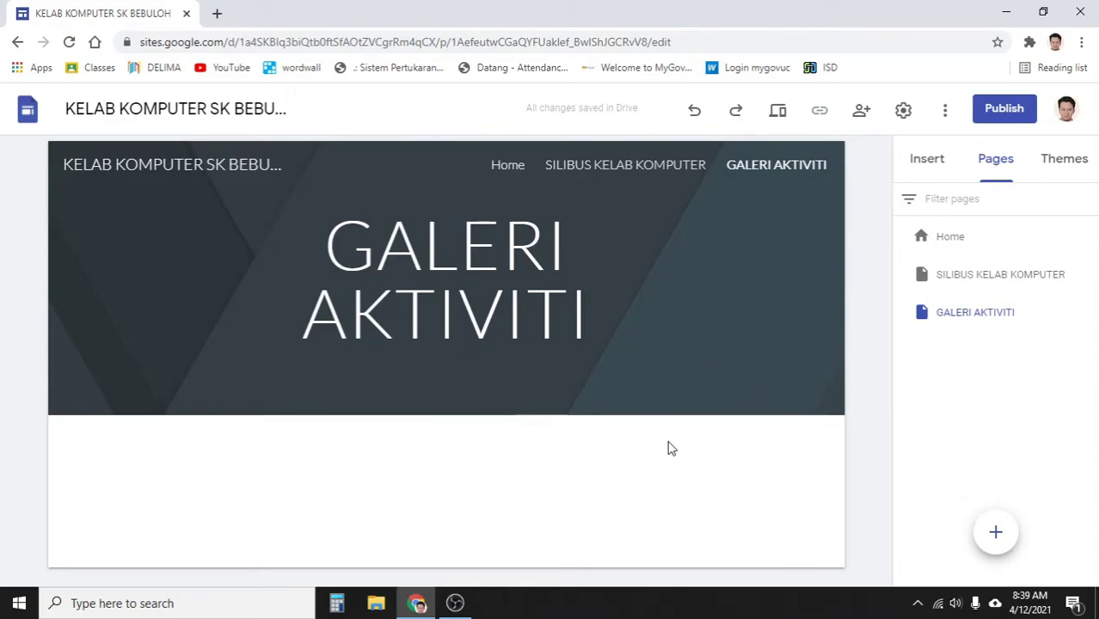
# - Insert a text box below the GALERI AKTIVITI header reading "PERJUMPAAN MINGGUAN 12 APRIL 2021"
pyautogui.click(925, 172)
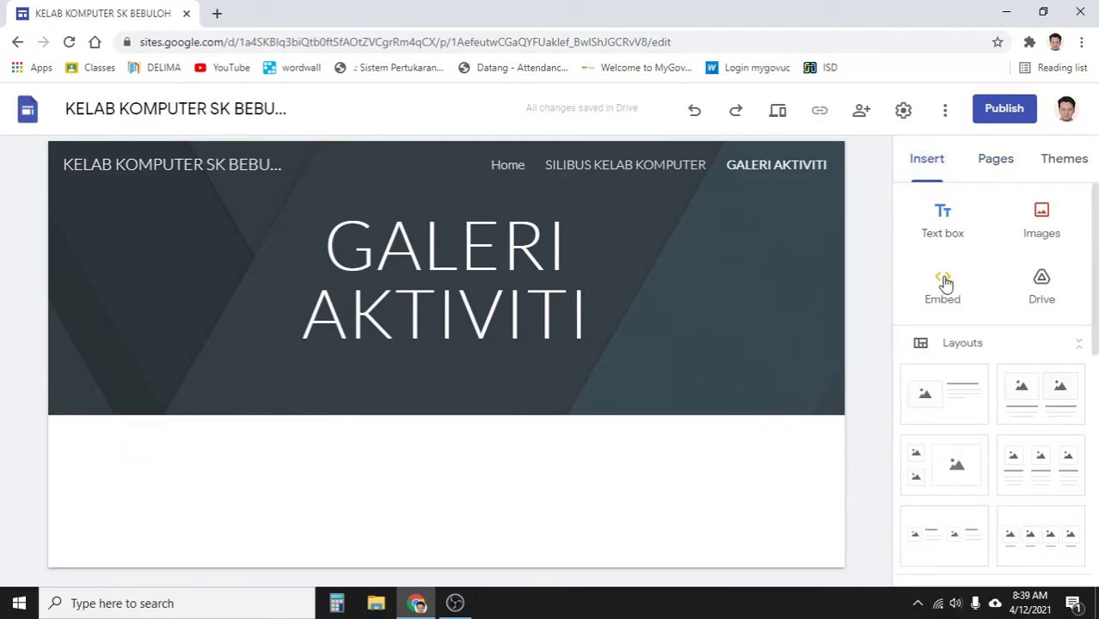
pyautogui.scroll(-4, 914, 443)
pyautogui.scroll(2, 913, 449)
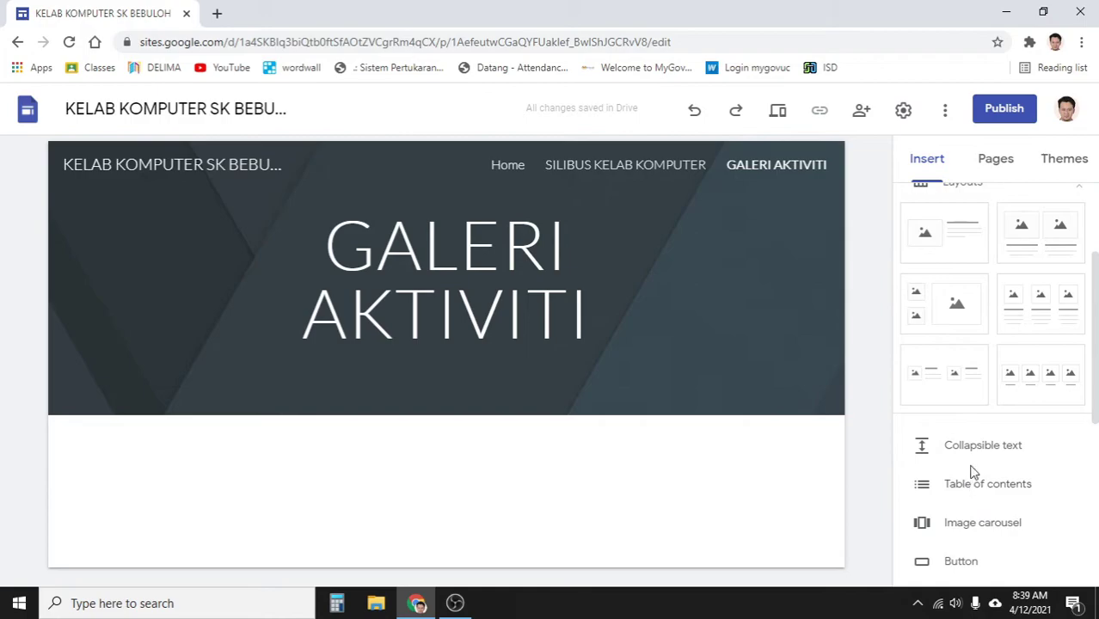
pyautogui.scroll(-1, 1002, 507)
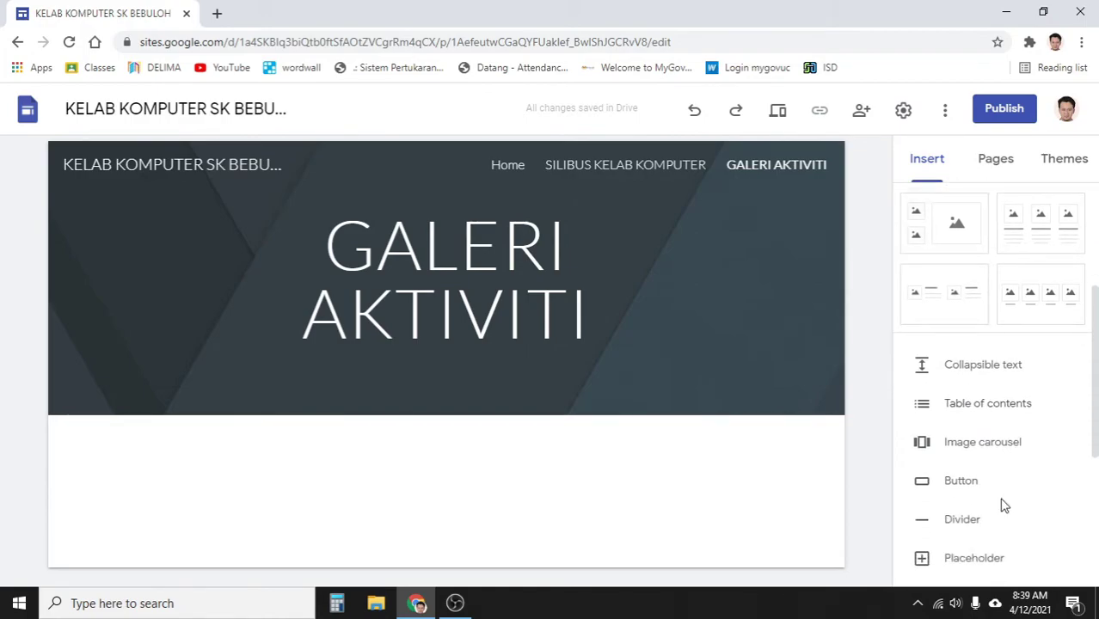
pyautogui.scroll(-4, 1003, 507)
pyautogui.scroll(6, 1002, 508)
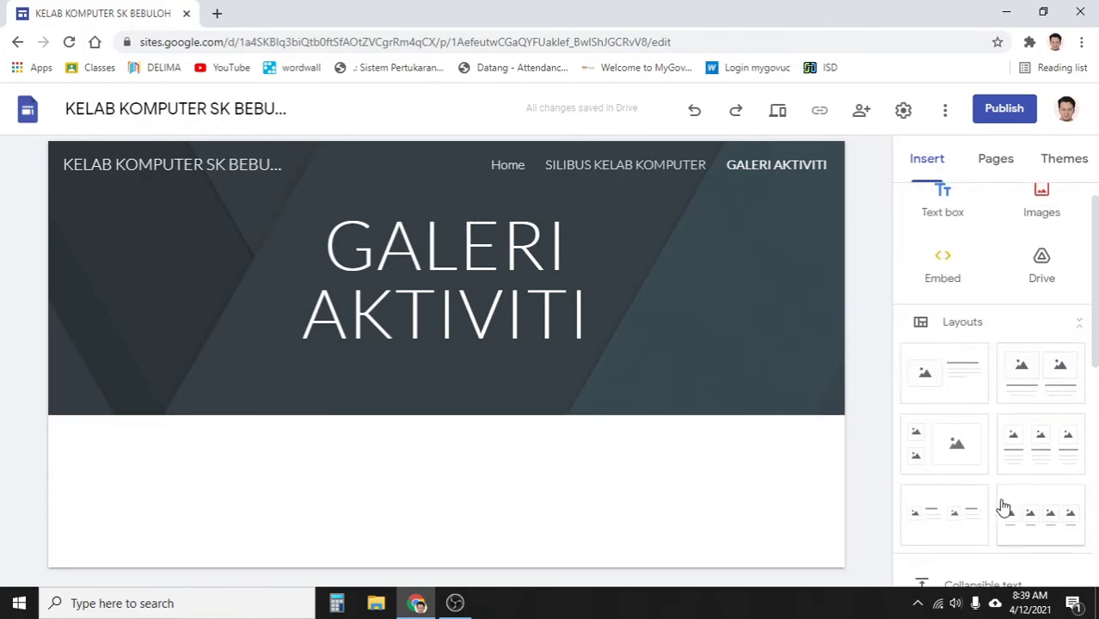
pyautogui.click(942, 206)
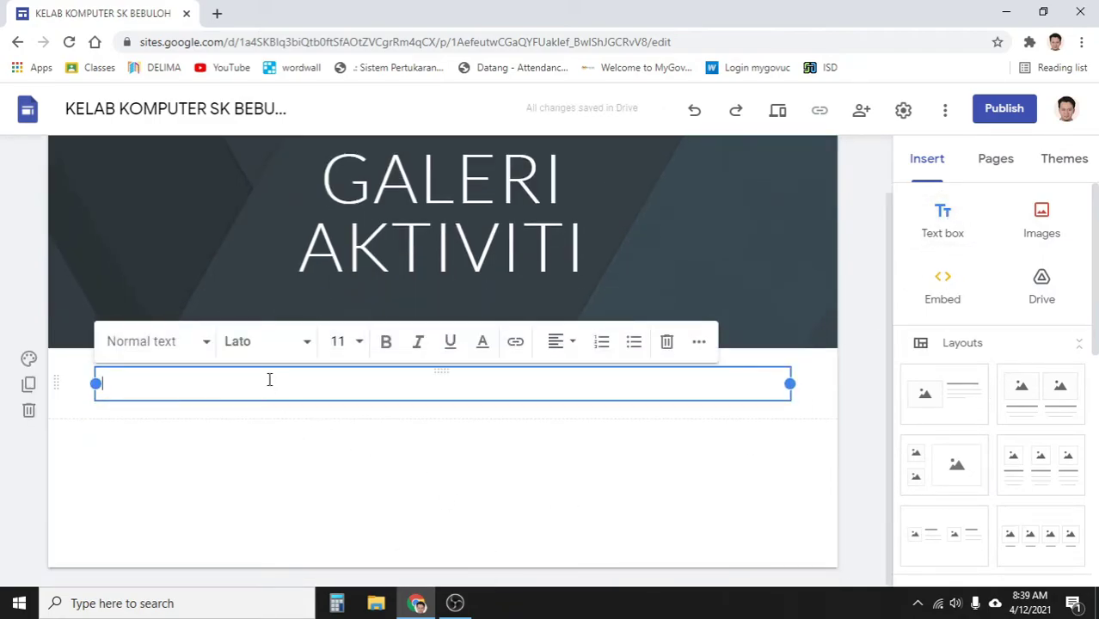
pyautogui.write('PERJUMA')
pyautogui.press('BackSpace')
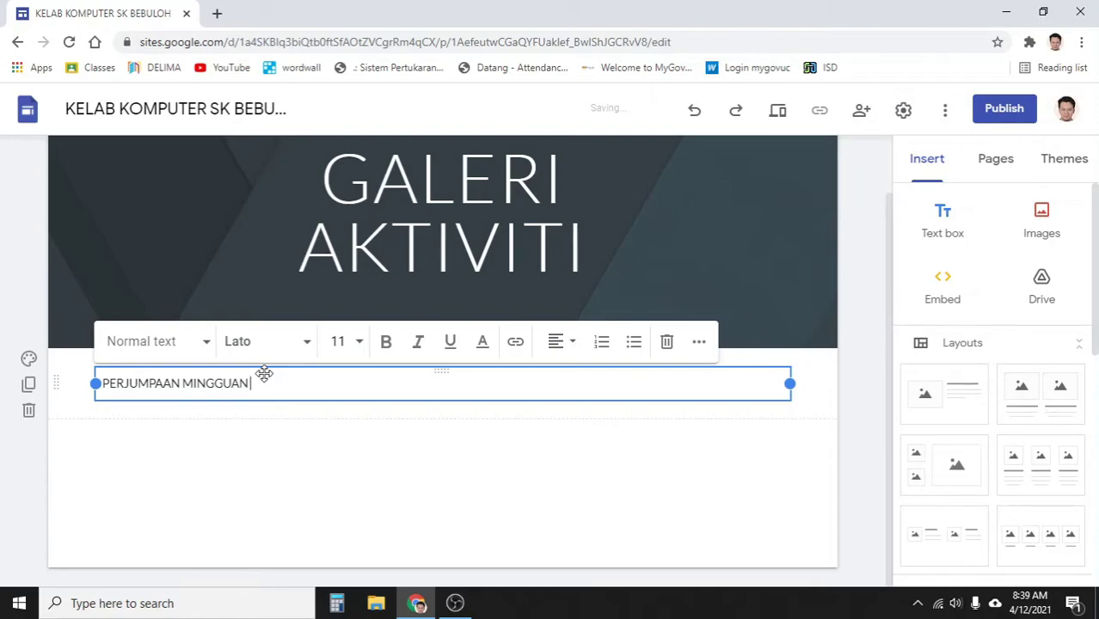
pyautogui.write('12 APRIL 2021')
pyautogui.click(425, 514)
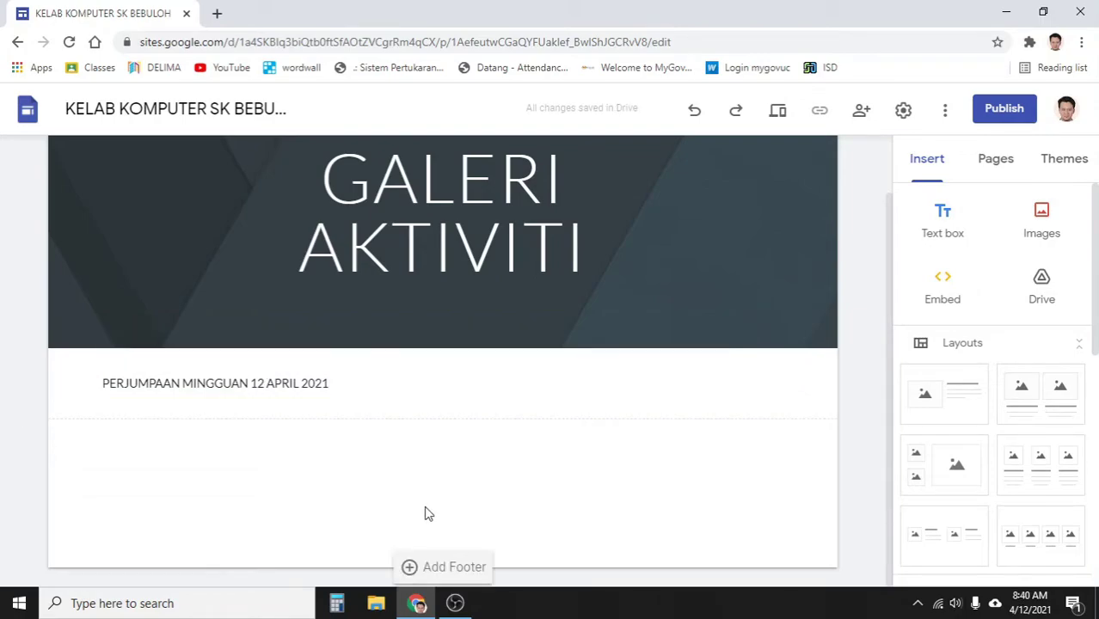
# - Format the "PERJUMPAAN MINGGUAN 12 APRIL 2021" text as a bold, centred Heading
pyautogui.click(329, 384)
pyautogui.moveTo(341, 384); pyautogui.dragTo(73, 393)
pyautogui.click(207, 343)
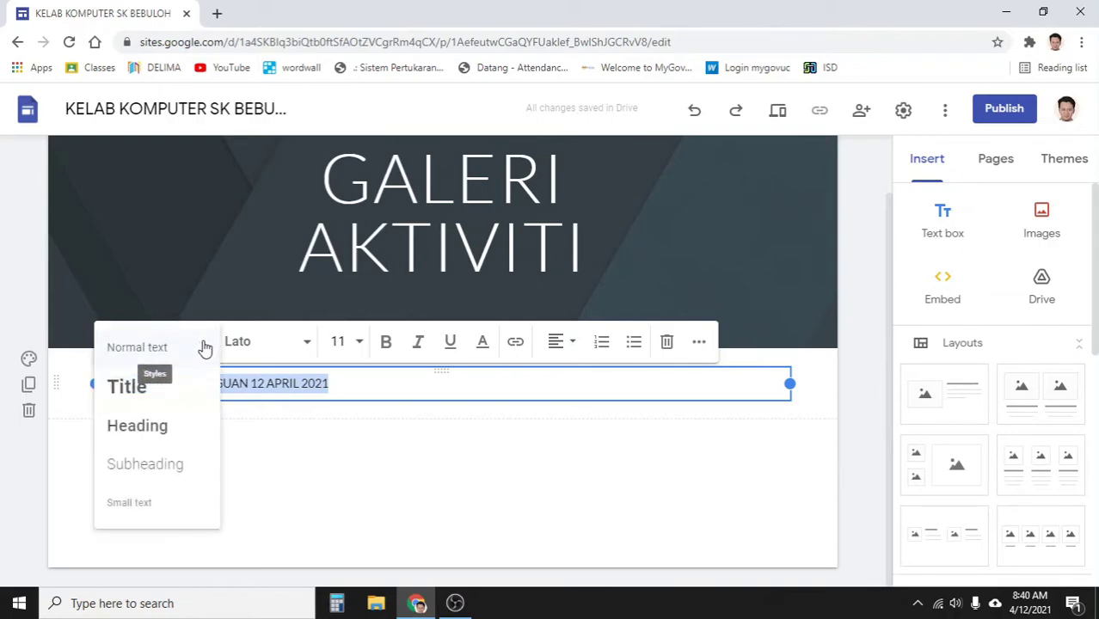
pyautogui.click(144, 398)
pyautogui.click(200, 351)
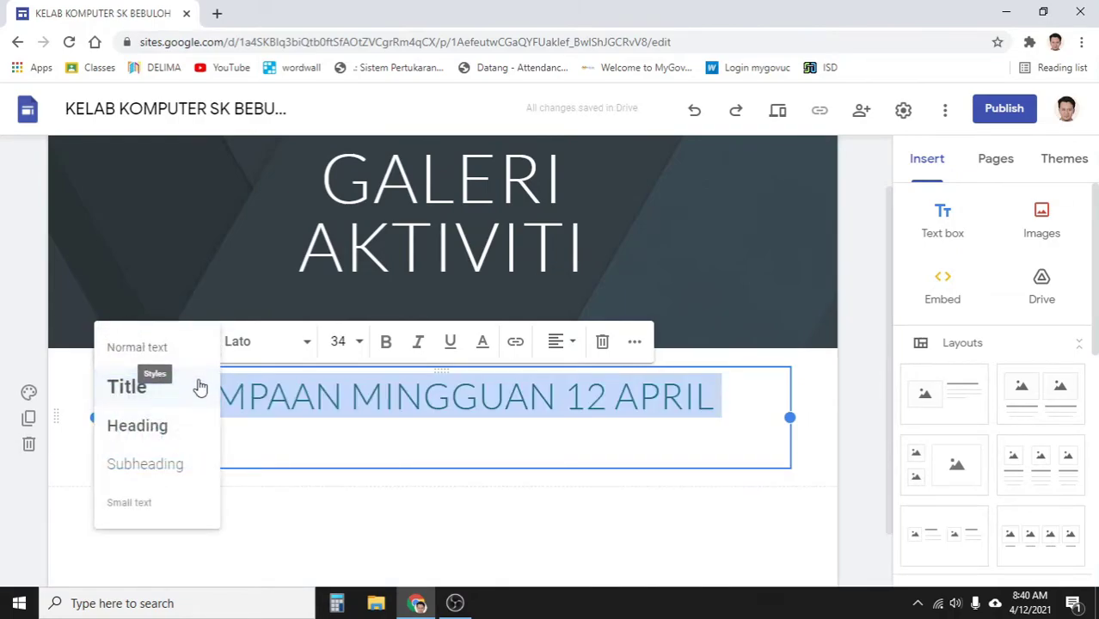
pyautogui.click(159, 425)
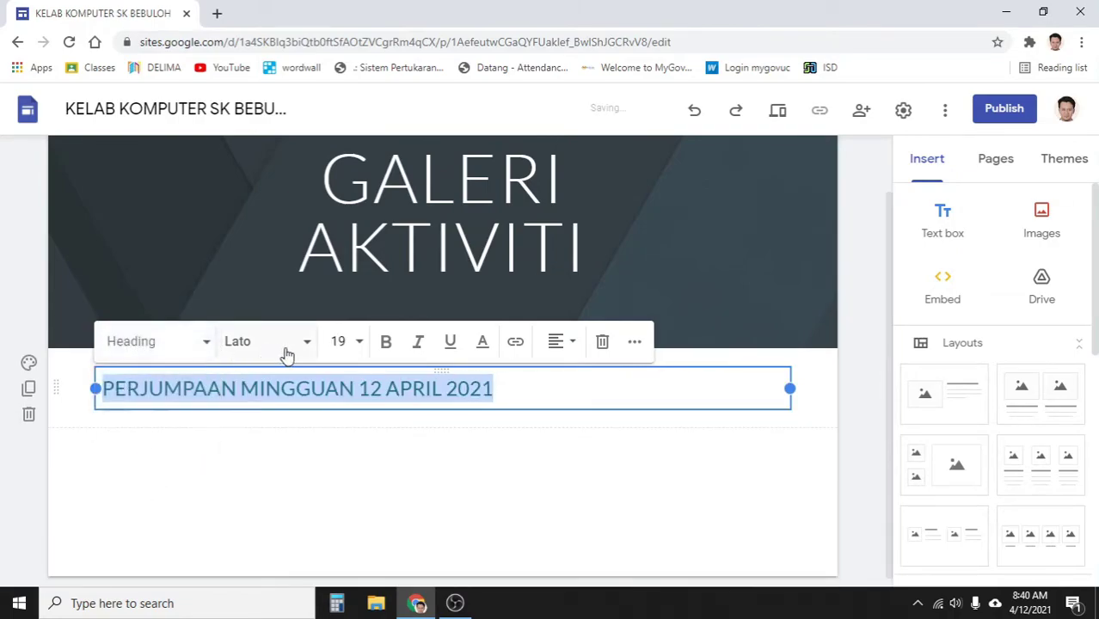
pyautogui.click(386, 341)
pyautogui.click(561, 342)
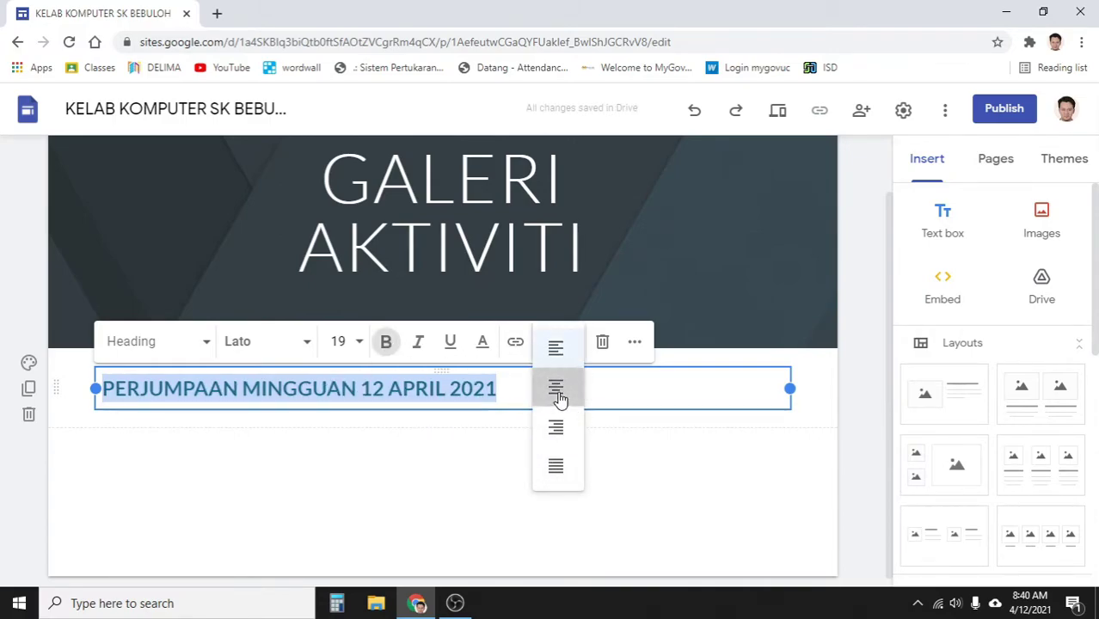
pyautogui.click(555, 386)
pyautogui.click(434, 445)
# - Start an image carousel that uses existing Drive images and open the My Drive folder 2021 > Photoshop
pyautogui.scroll(-1, 641, 483)
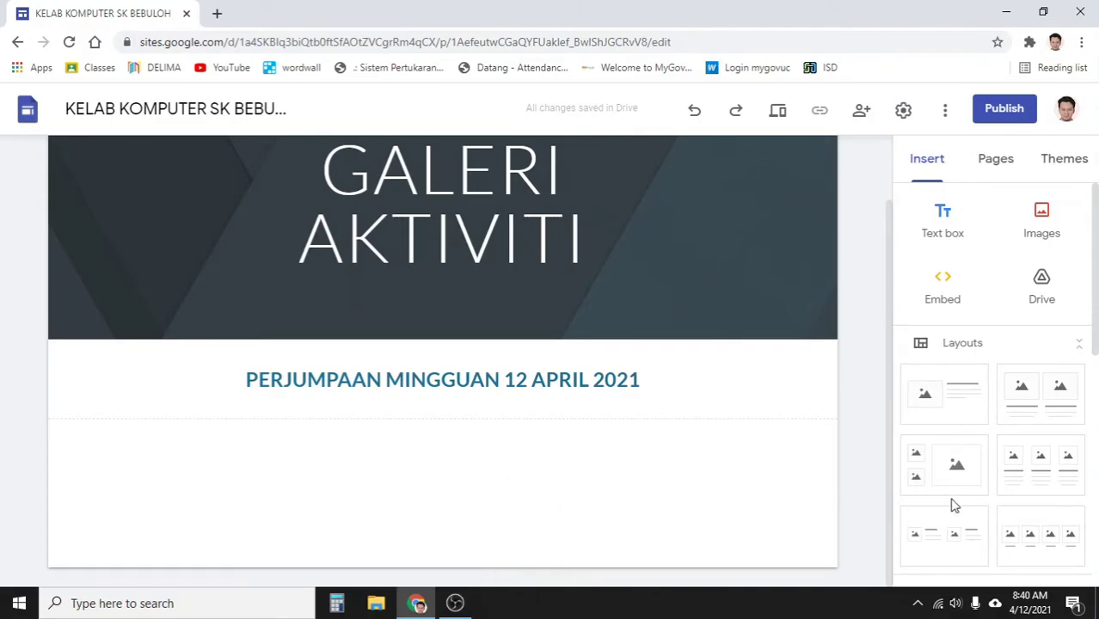
pyautogui.scroll(-5, 953, 503)
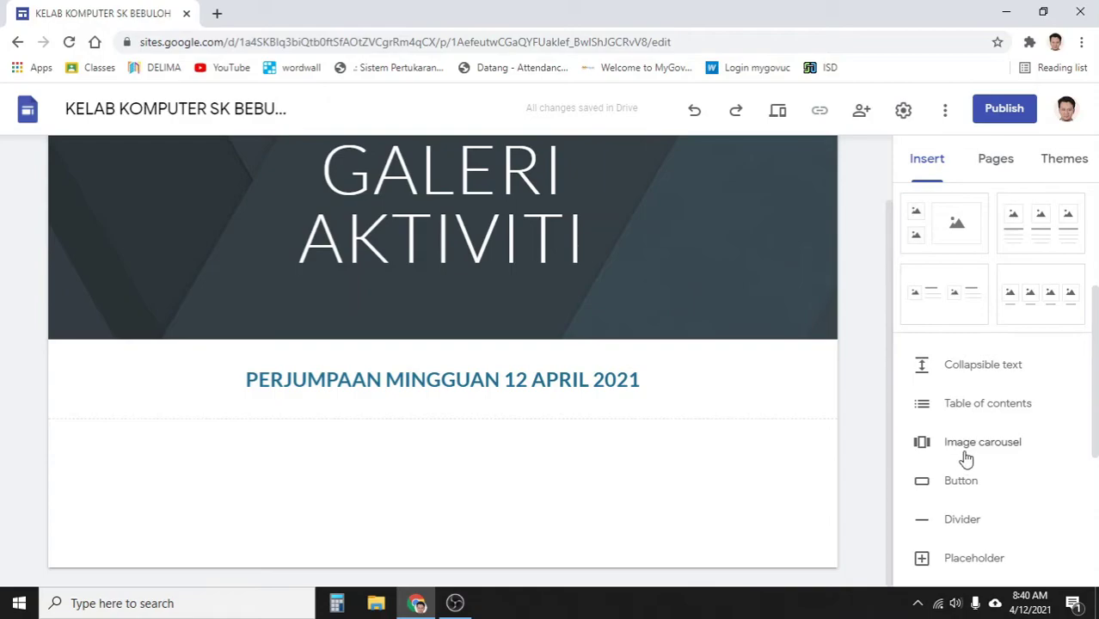
pyautogui.click(970, 447)
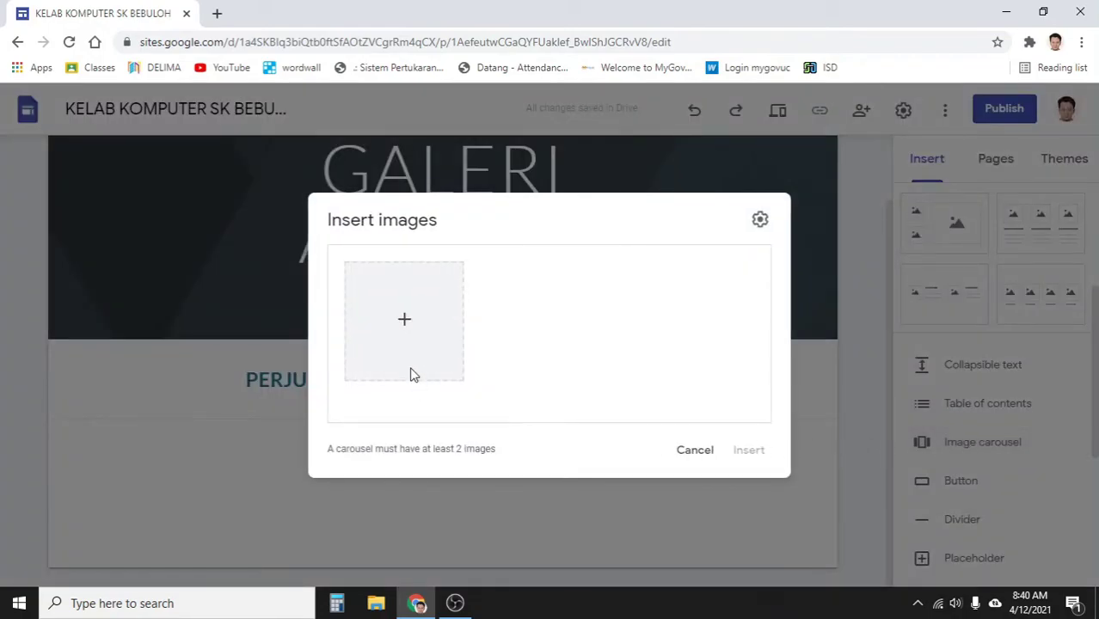
pyautogui.click(405, 323)
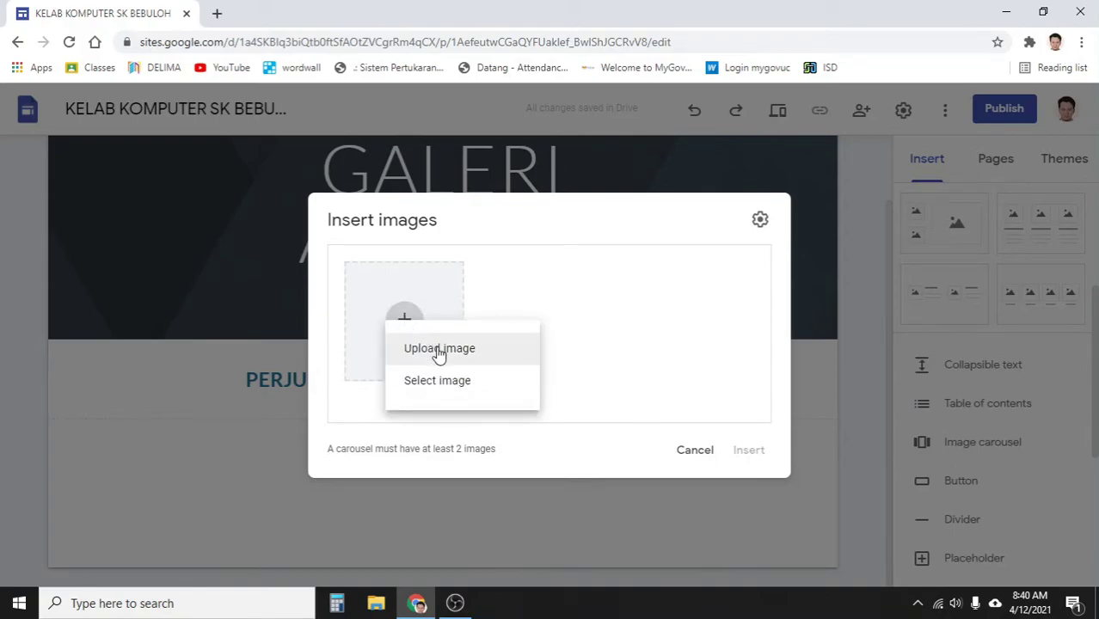
pyautogui.click(437, 381)
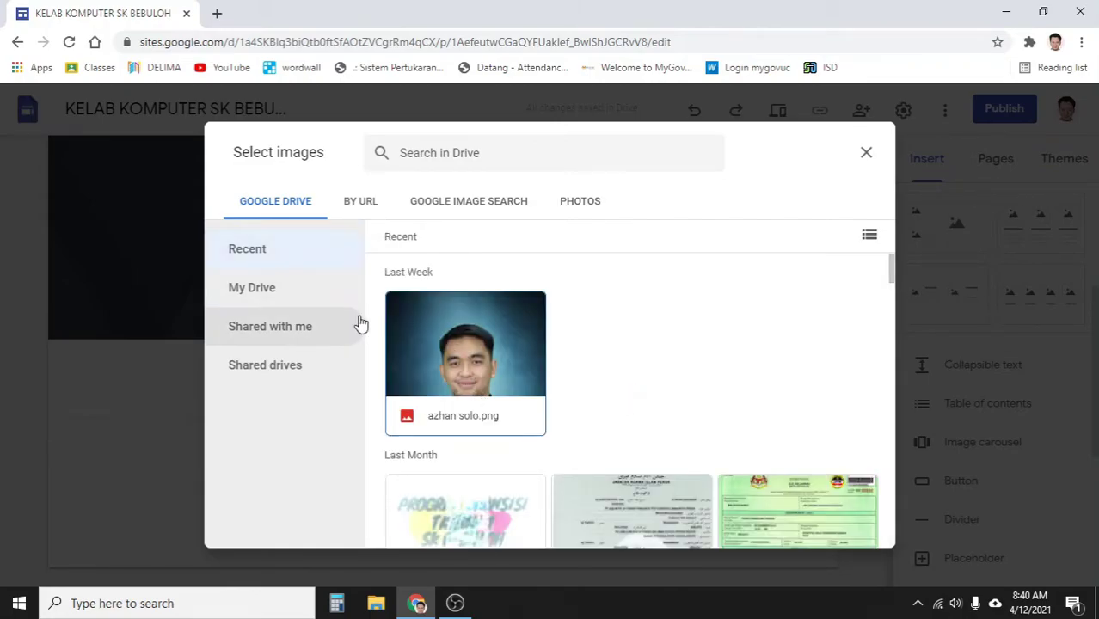
pyautogui.scroll(-3, 557, 453)
pyautogui.scroll(3, 552, 447)
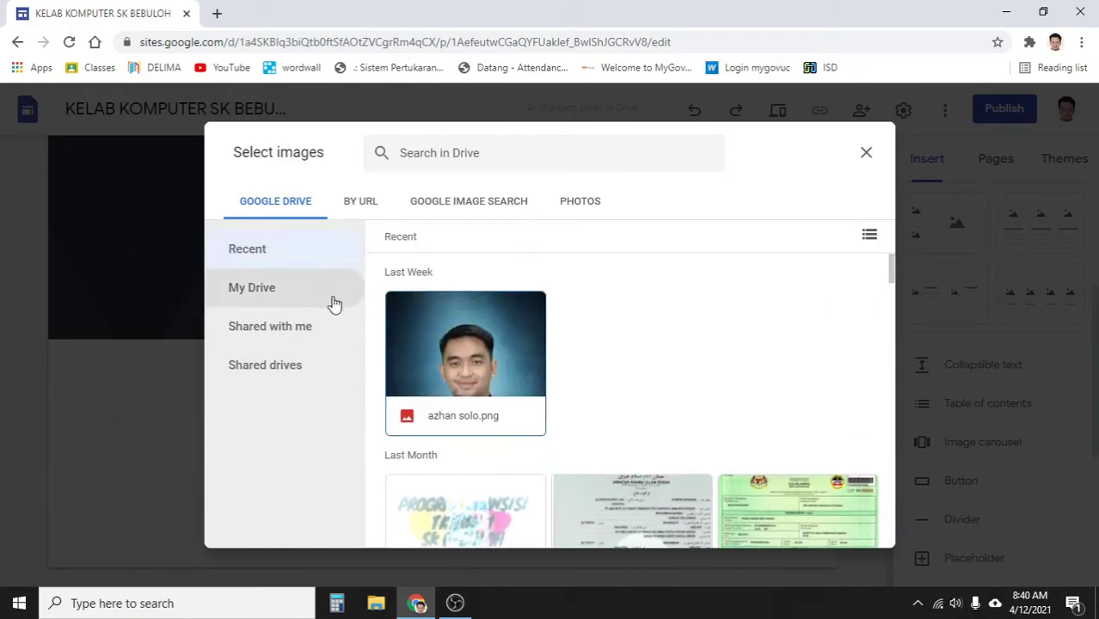
pyautogui.click(260, 210)
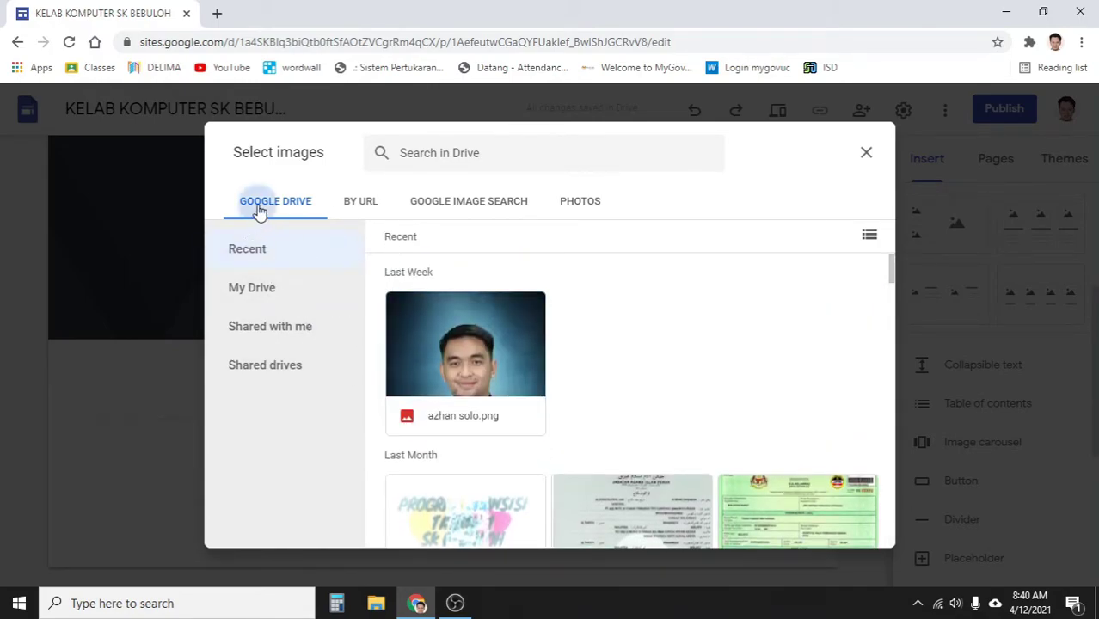
pyautogui.click(263, 299)
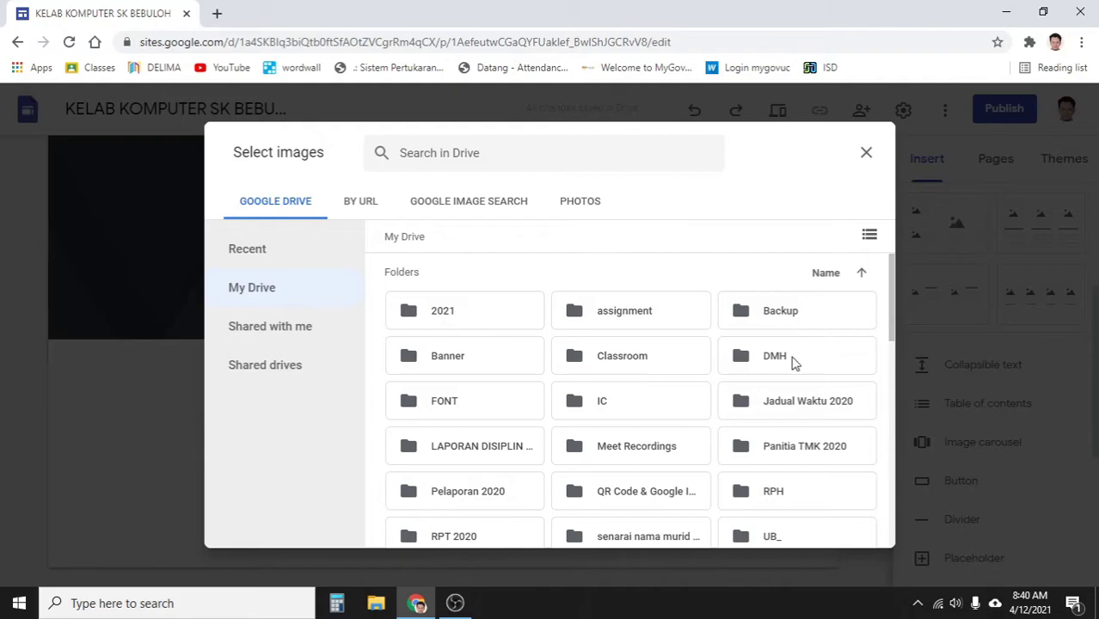
pyautogui.doubleClick(458, 318)
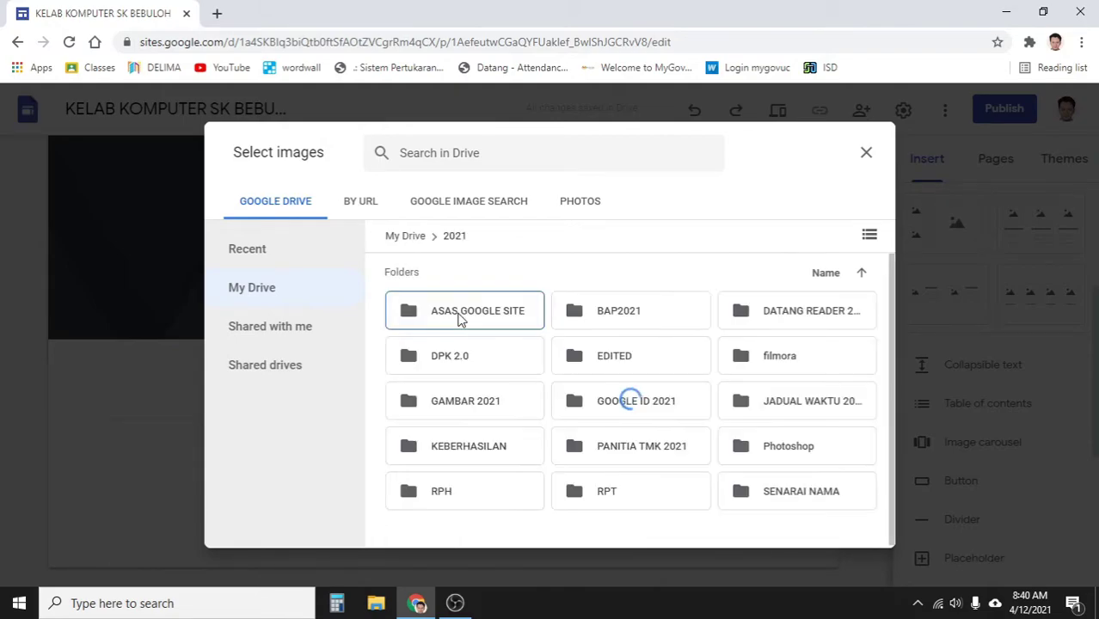
pyautogui.doubleClick(790, 447)
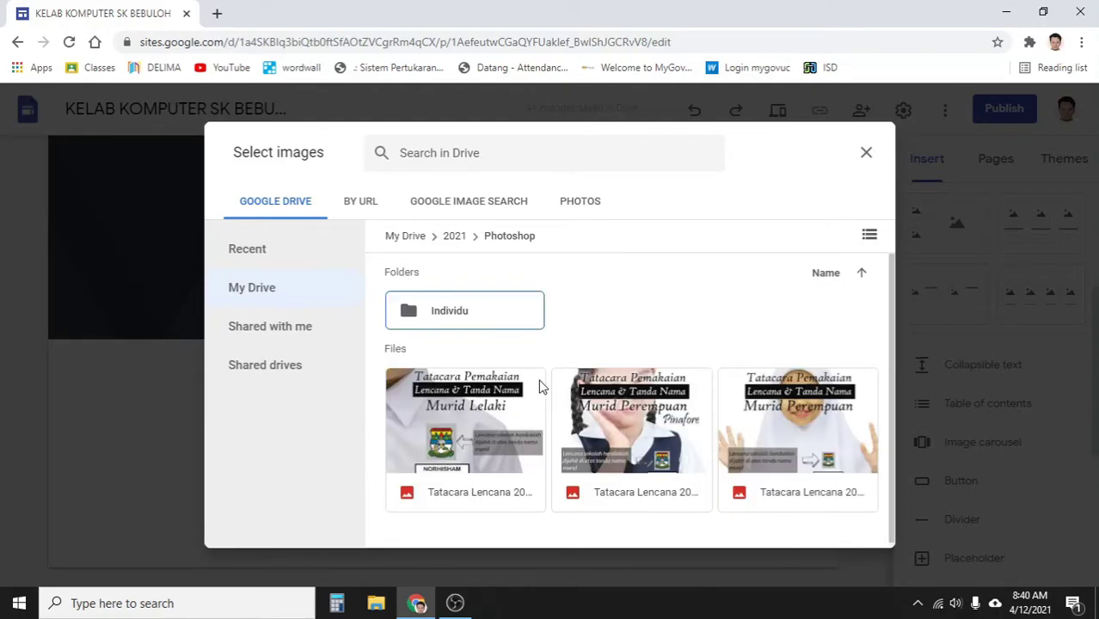
pyautogui.scroll(-1, 643, 398)
pyautogui.click(475, 404)
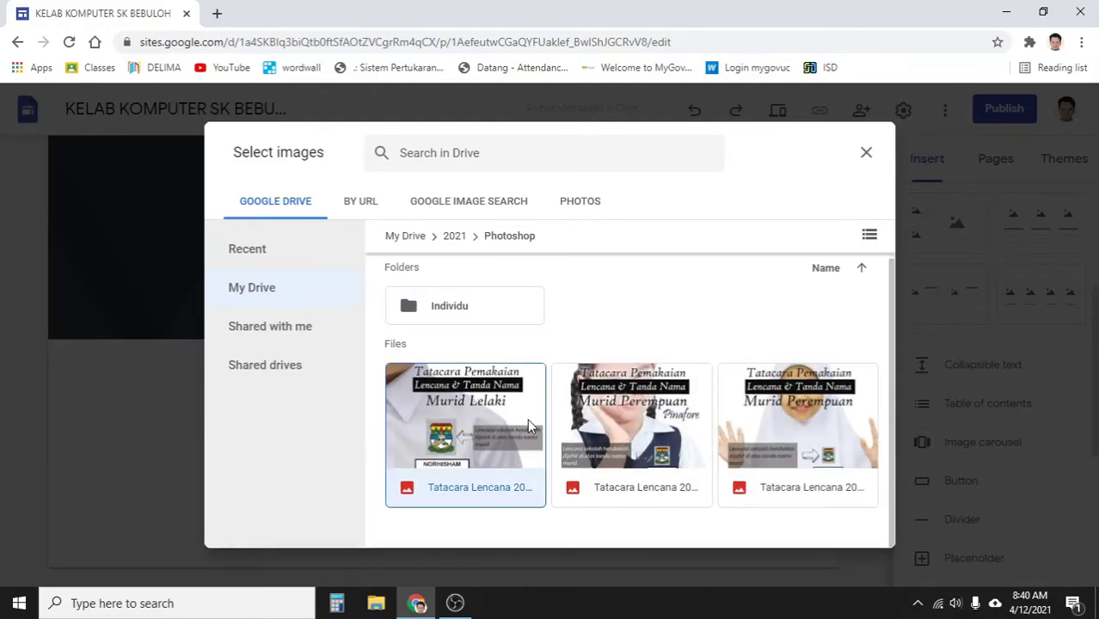
pyautogui.click(602, 441)
pyautogui.click(814, 447)
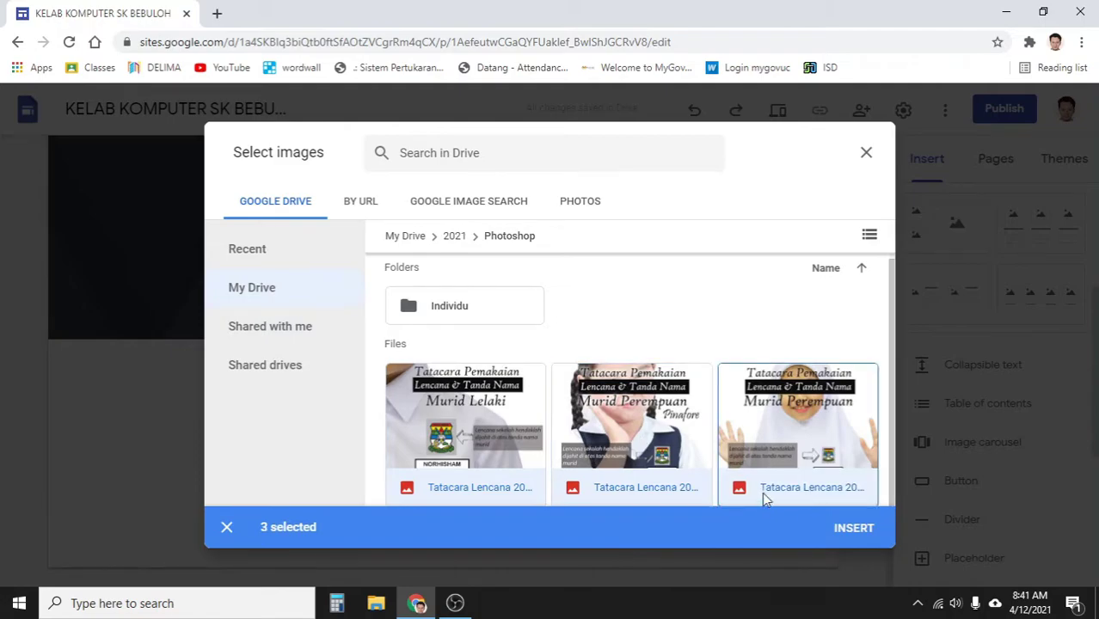
pyautogui.click(616, 448)
# - Open the Individu subfolder and add its first nine portrait images to the carousel's image set
pyautogui.doubleClick(487, 316)
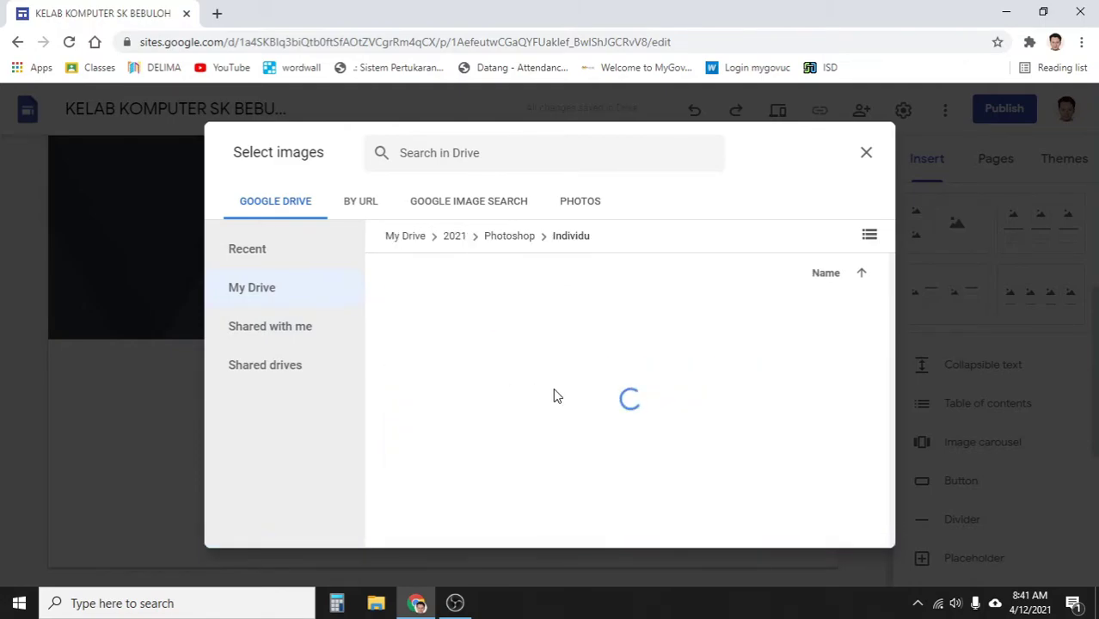
pyautogui.click(487, 365)
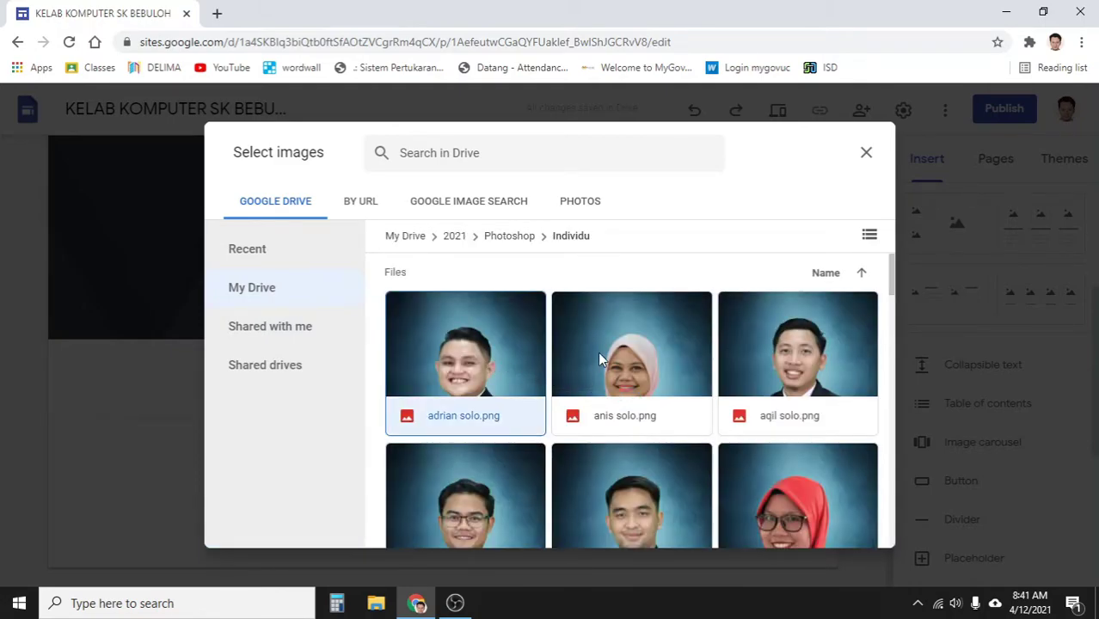
pyautogui.click(598, 351)
pyautogui.click(761, 375)
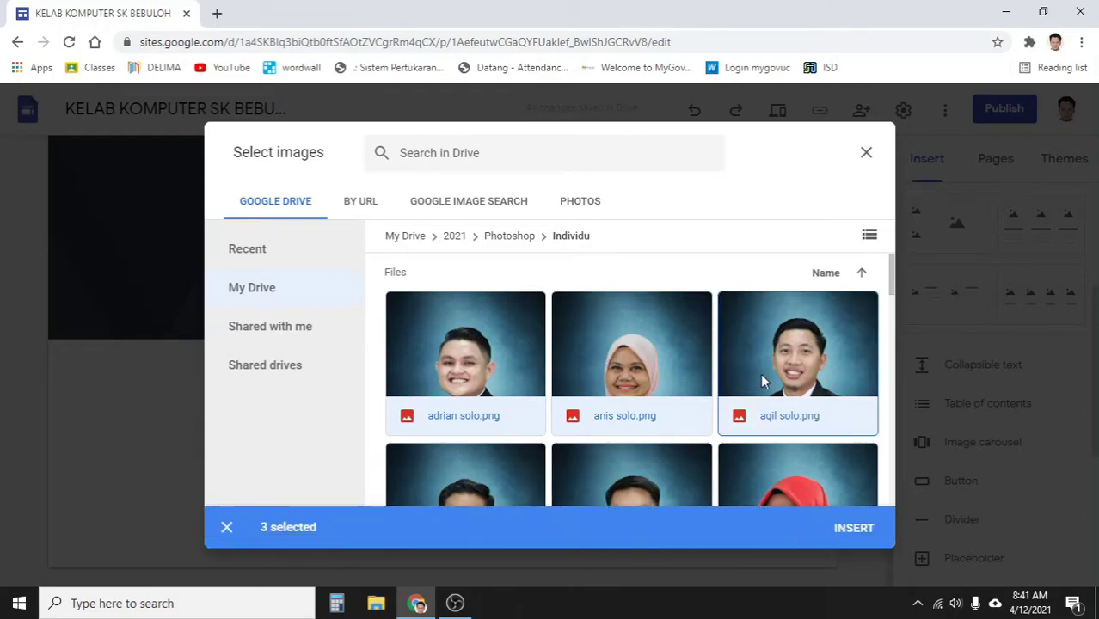
pyautogui.scroll(-1, 745, 396)
pyautogui.scroll(-2, 731, 401)
pyautogui.click(515, 358)
pyautogui.click(636, 355)
pyautogui.click(791, 365)
pyautogui.scroll(-2, 745, 425)
pyautogui.click(481, 413)
pyautogui.click(606, 417)
pyautogui.click(768, 454)
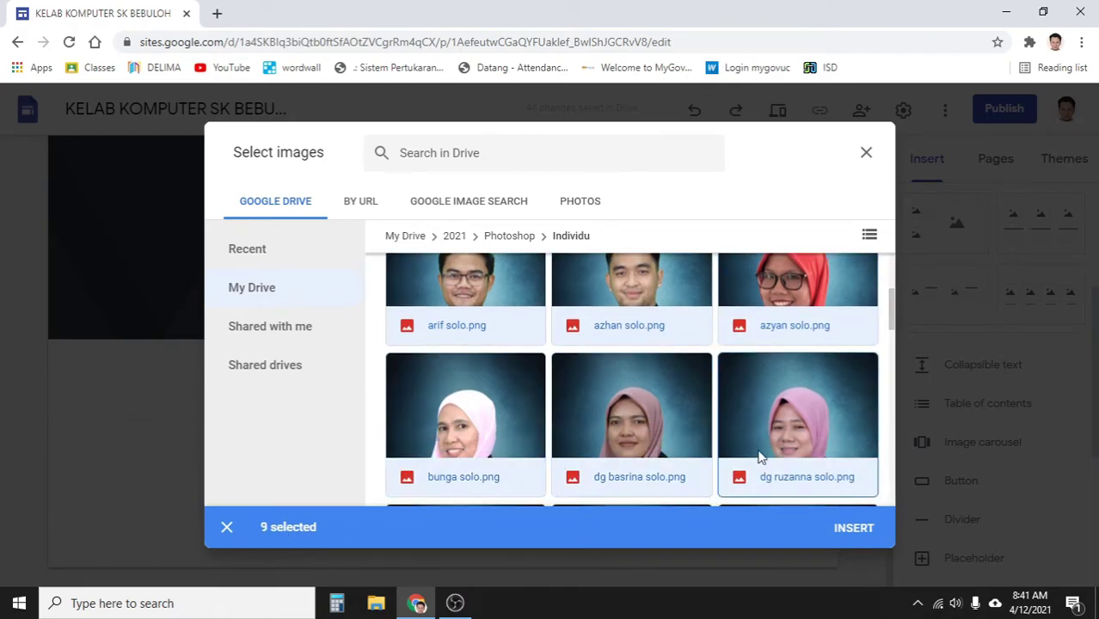
pyautogui.scroll(-2, 757, 447)
pyautogui.click(854, 528)
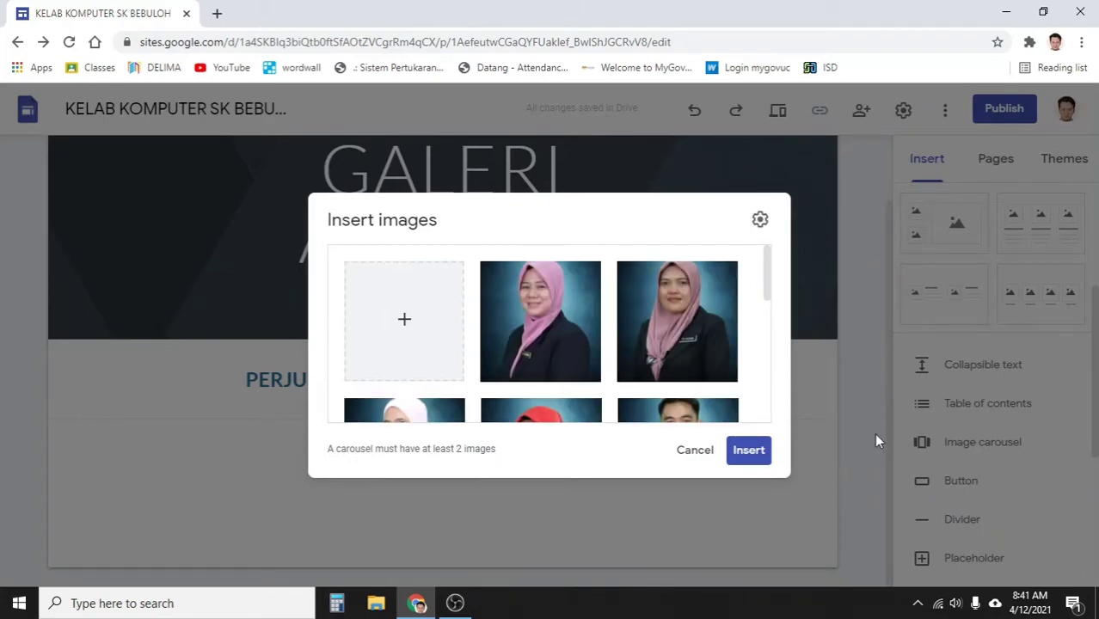
# - Review the chosen portraits and insert the carousel below the PERJUMPAAN MINGGUAN heading
pyautogui.scroll(-3, 595, 347)
pyautogui.scroll(-2, 595, 347)
pyautogui.scroll(5, 595, 340)
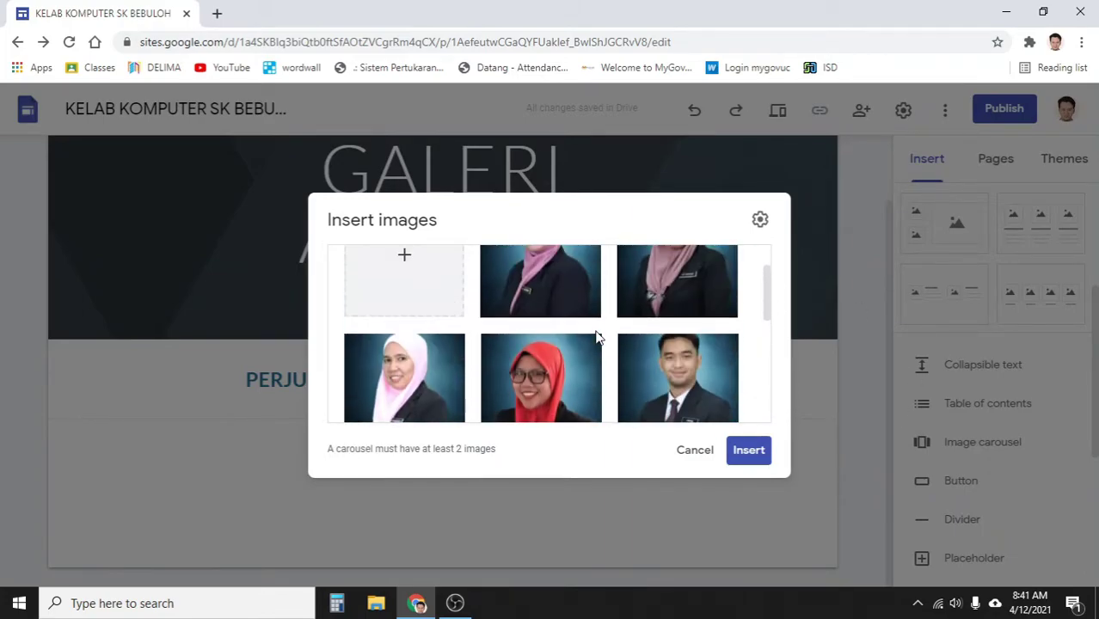
pyautogui.click(760, 450)
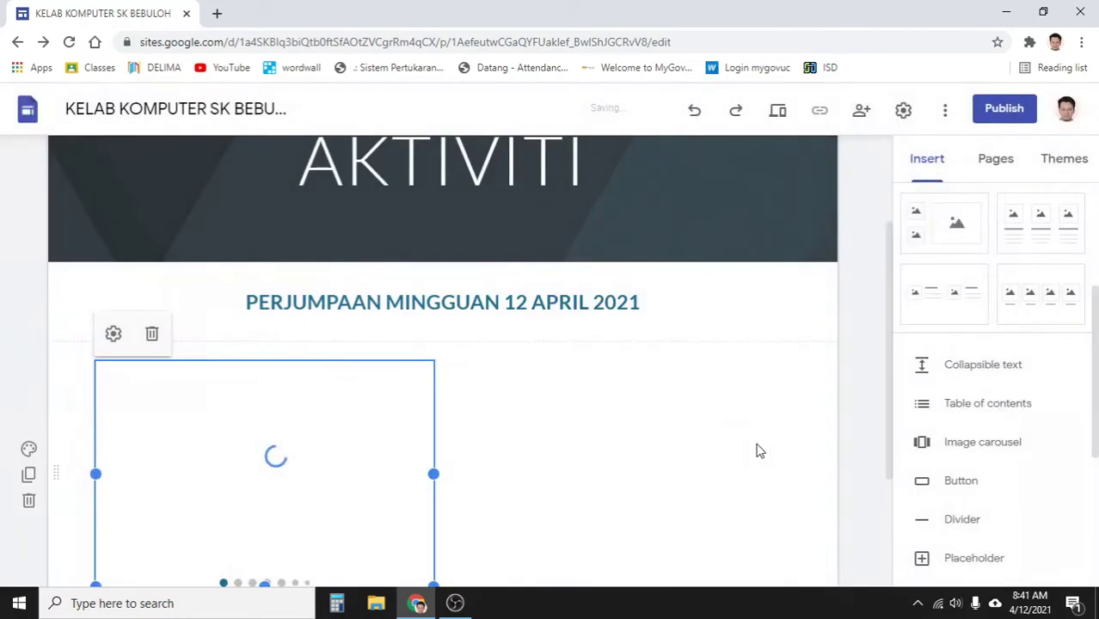
# - Make the image carousel taller and move it toward the middle of the page, under the heading
pyautogui.scroll(-2, 736, 450)
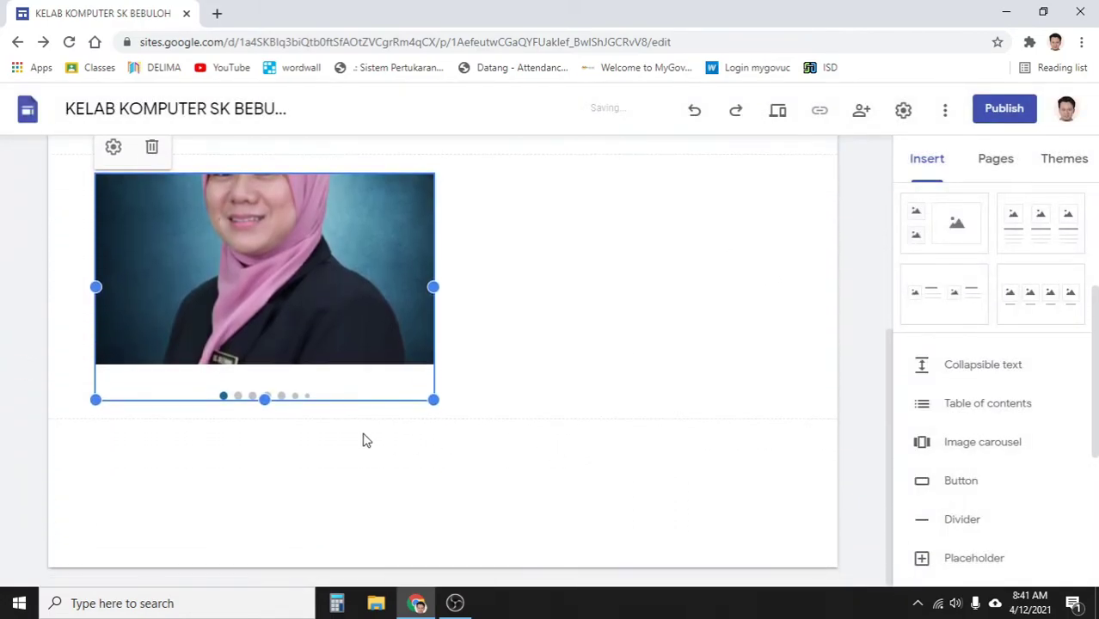
pyautogui.moveTo(264, 398); pyautogui.dragTo(277, 583)
pyautogui.moveTo(316, 418); pyautogui.dragTo(520, 337)
pyautogui.scroll(4, 558, 327)
pyautogui.scroll(-5, 611, 318)
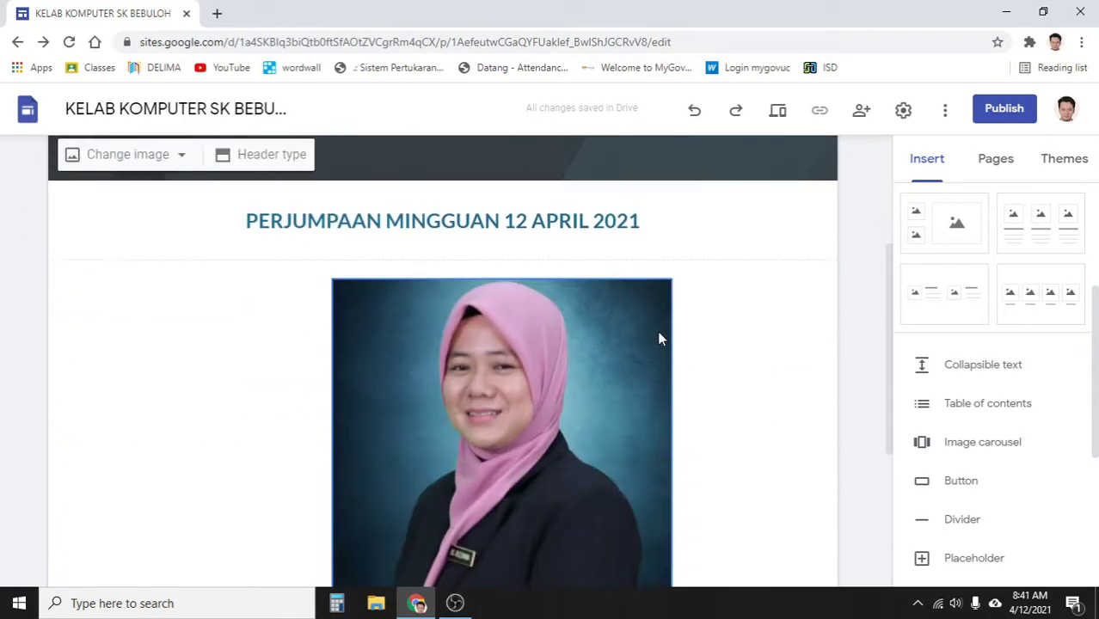
pyautogui.scroll(3, 657, 330)
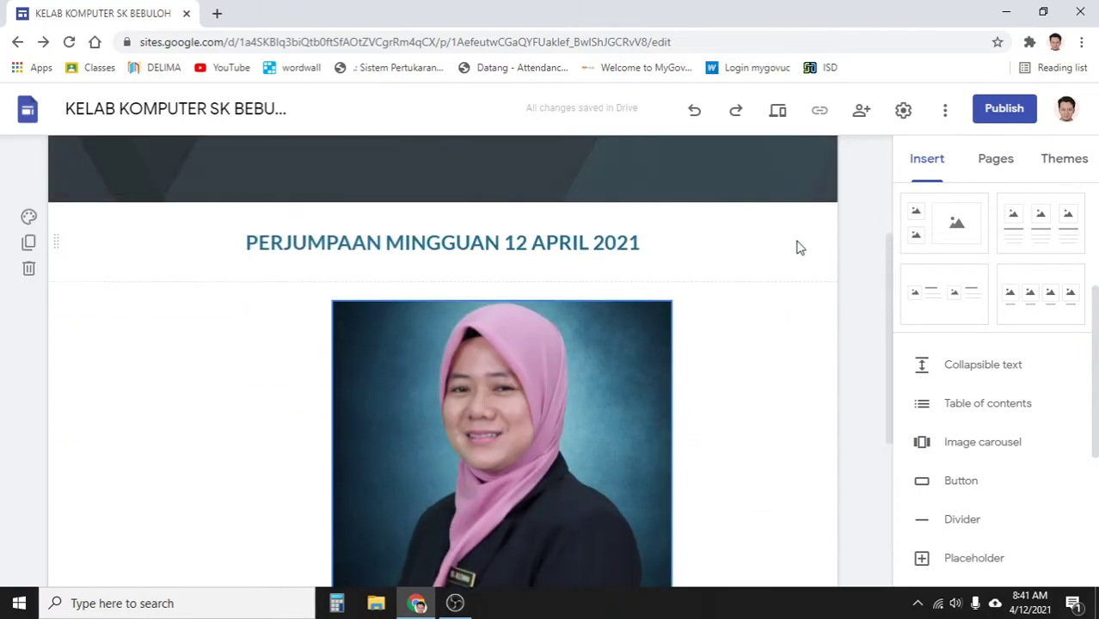
# - Preview the GALERI AKTIVITI page at phone size and browse through the carousel images
pyautogui.click(780, 112)
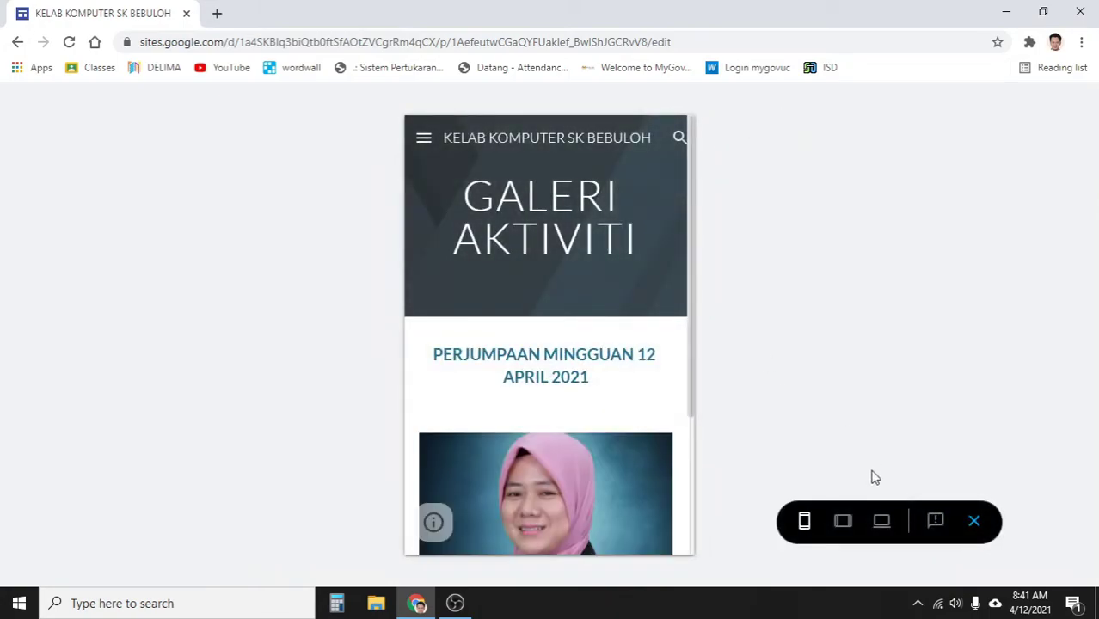
pyautogui.scroll(-1, 665, 430)
pyautogui.scroll(-2, 665, 425)
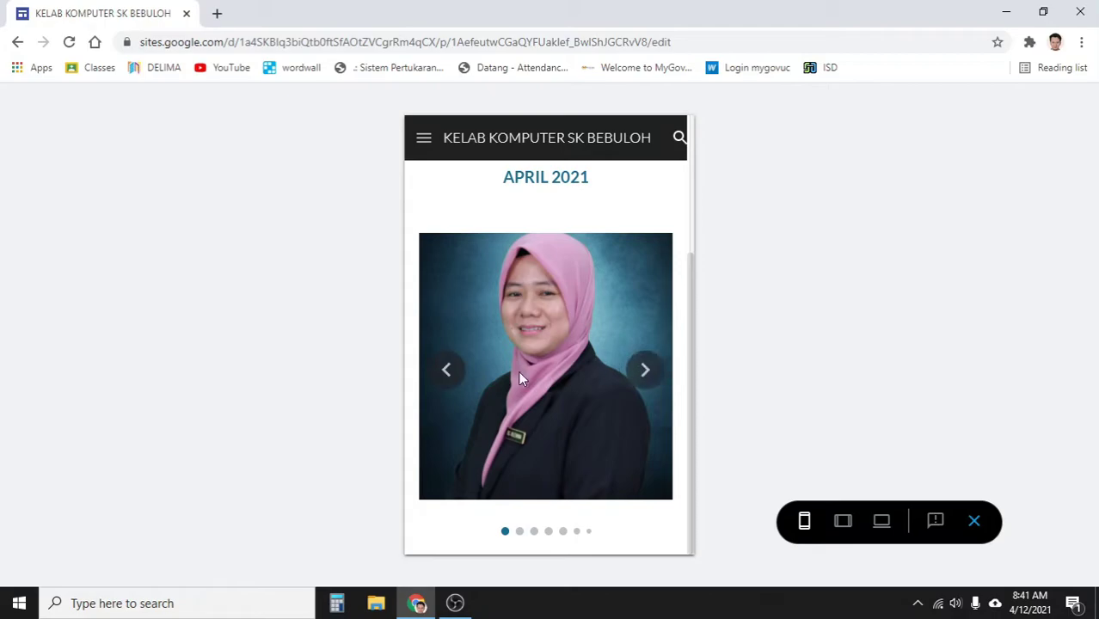
pyautogui.click(648, 377)
pyautogui.click(647, 375)
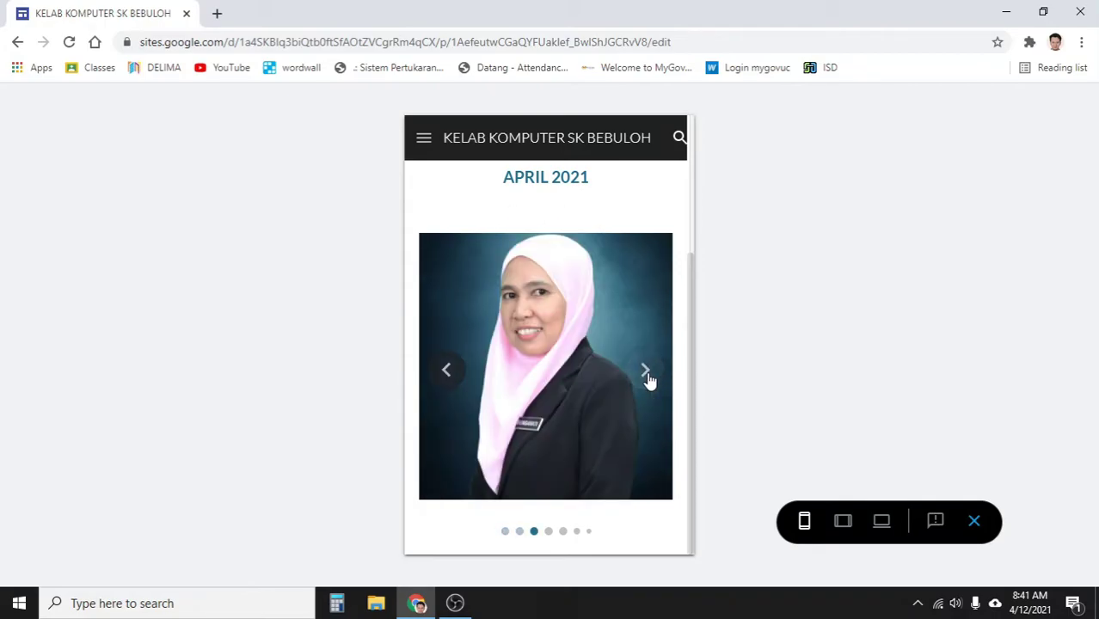
pyautogui.click(649, 377)
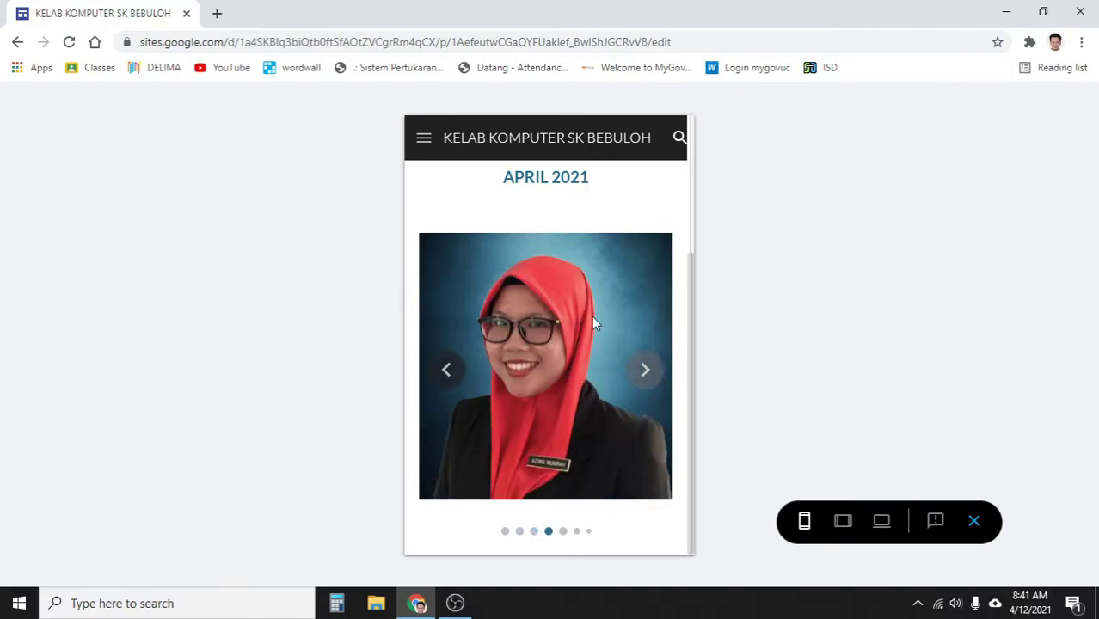
pyautogui.click(646, 378)
pyautogui.click(645, 374)
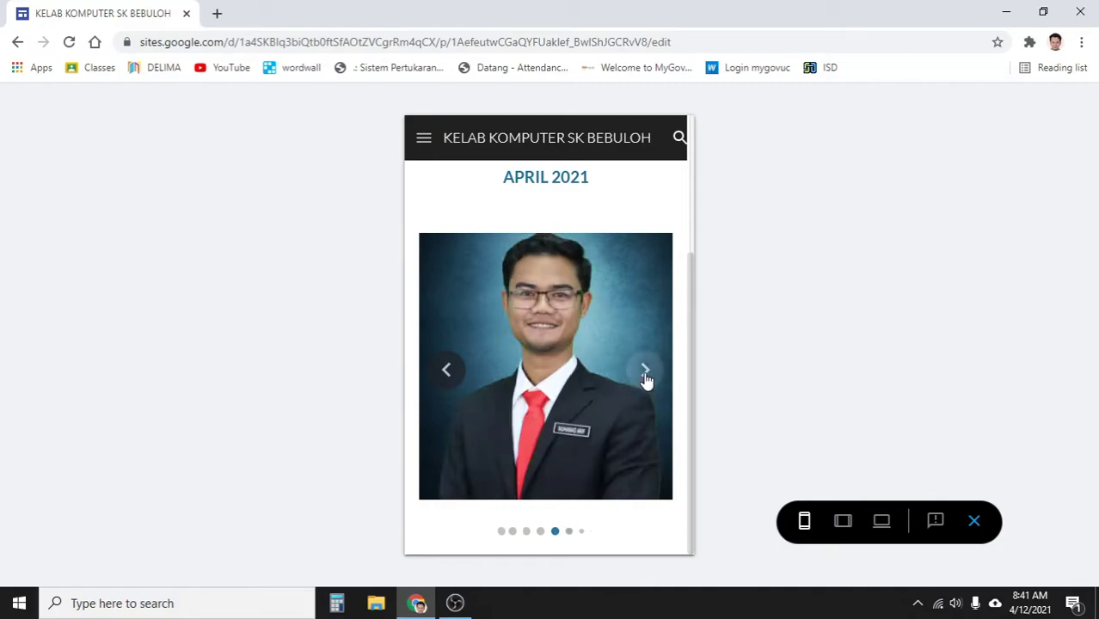
pyautogui.click(646, 374)
pyautogui.click(645, 371)
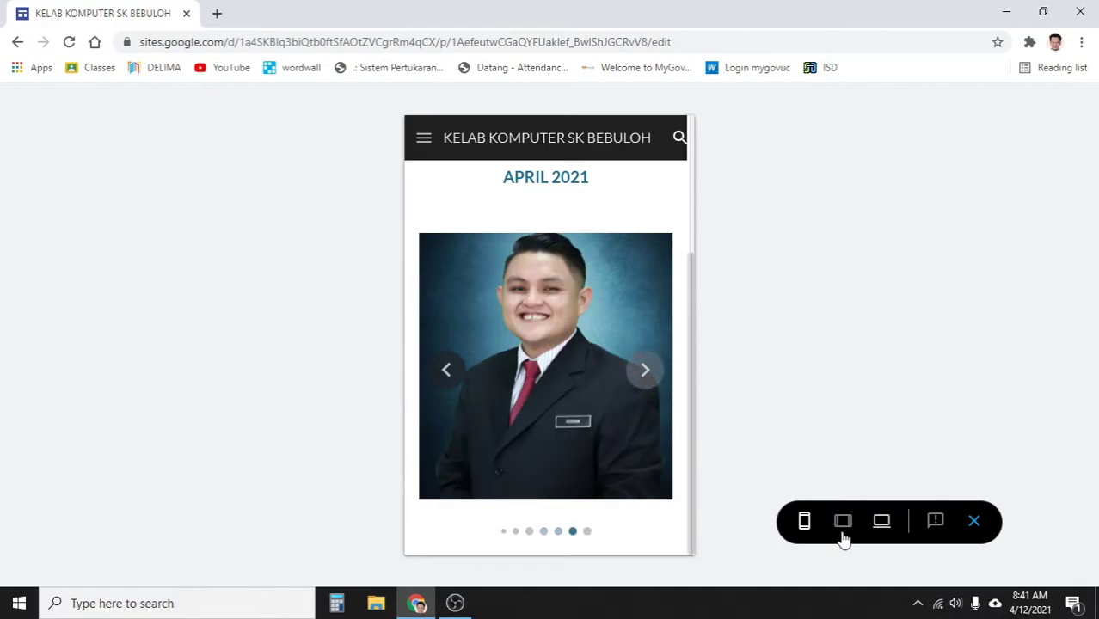
# - Preview the GALERI AKTIVITI page at tablet size and advance through a couple of carousel images
pyautogui.click(842, 521)
pyautogui.click(693, 435)
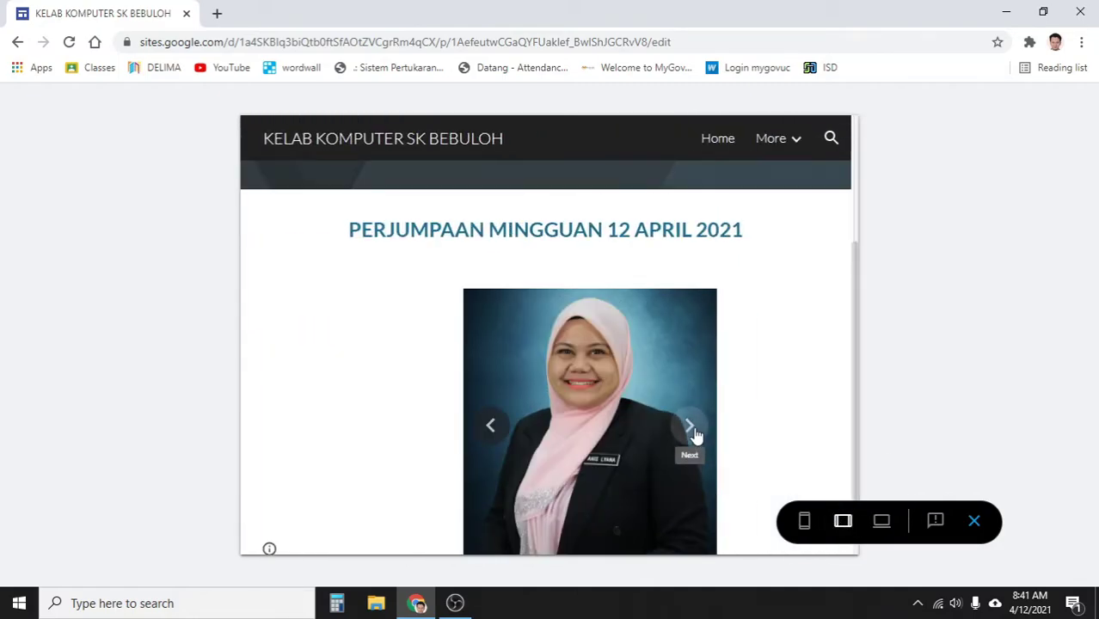
pyautogui.click(692, 434)
# - Preview the GALERI AKTIVITI page at large-screen size, advance the carousel by a couple of images, and leave the preview
pyautogui.click(885, 520)
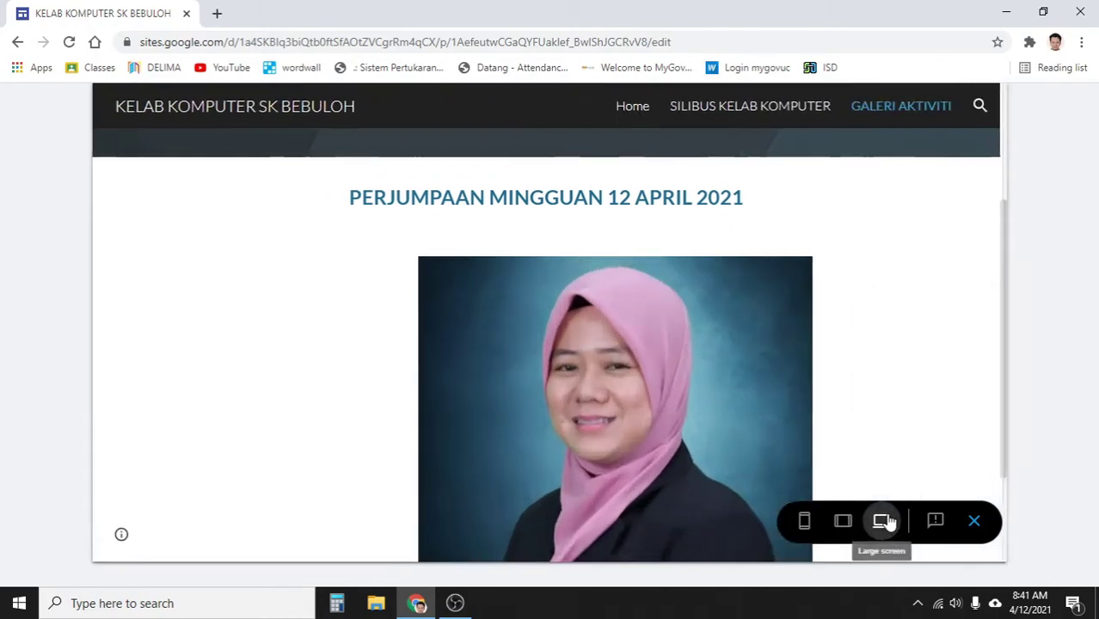
pyautogui.scroll(-2, 678, 400)
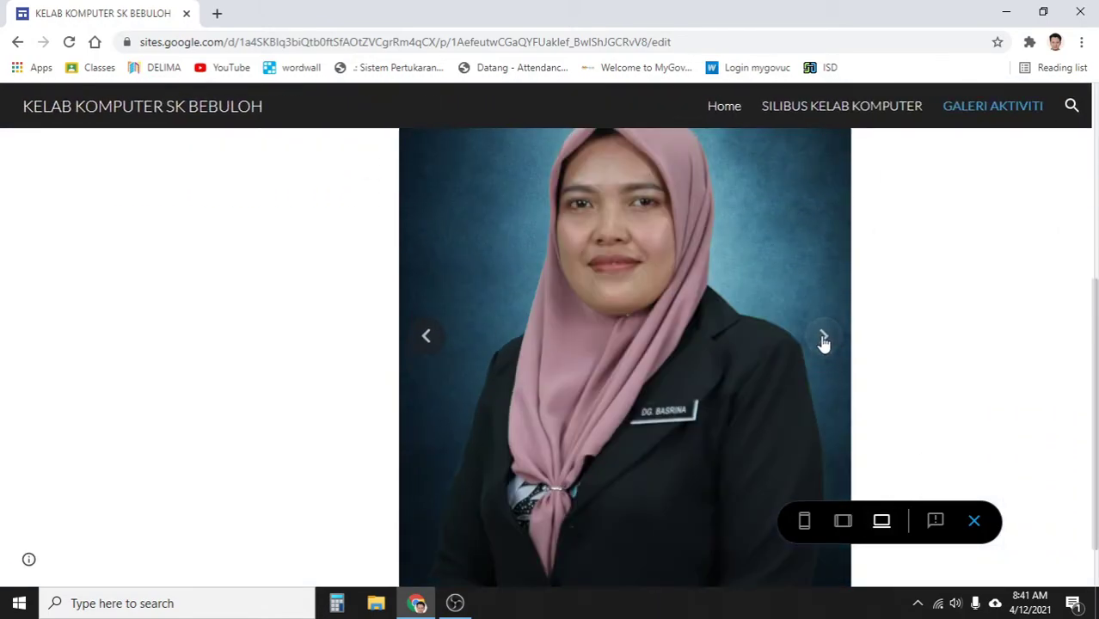
pyautogui.click(823, 337)
pyautogui.click(823, 337)
pyautogui.click(973, 522)
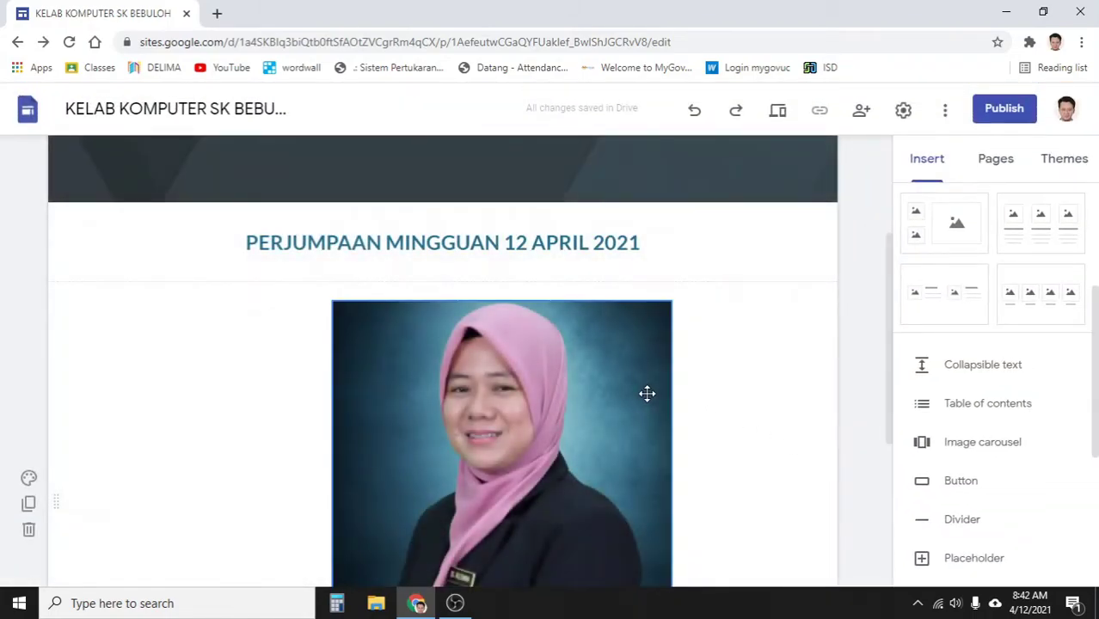
# - Review the carousel section of the GALERI AKTIVITI page and look through the elements available for insertion
pyautogui.scroll(-2, 646, 393)
pyautogui.scroll(-2, 645, 387)
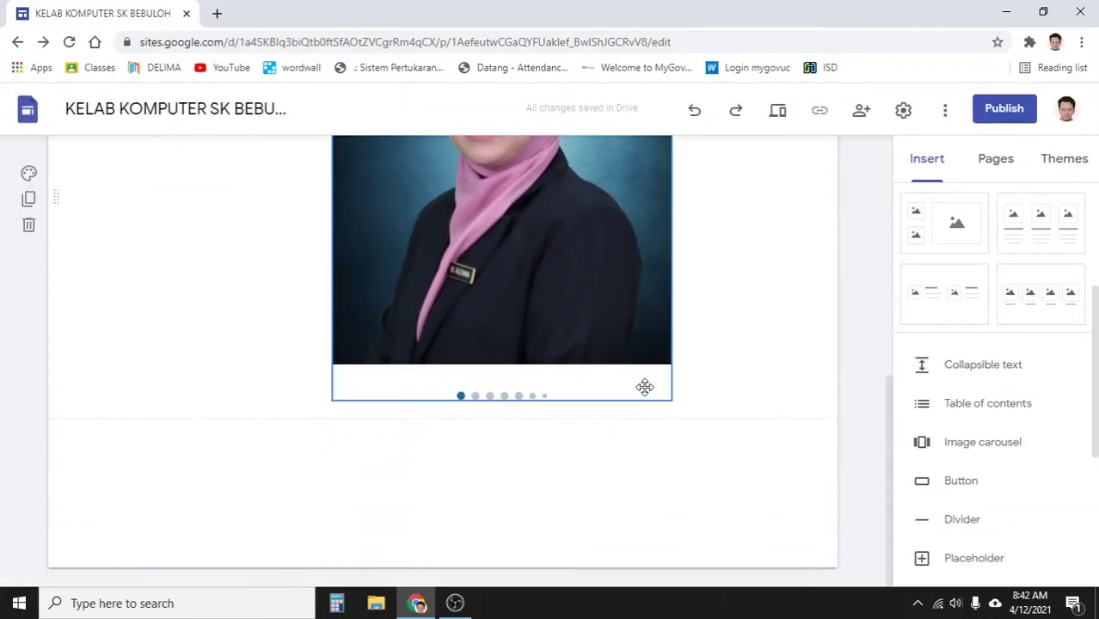
pyautogui.scroll(2, 645, 387)
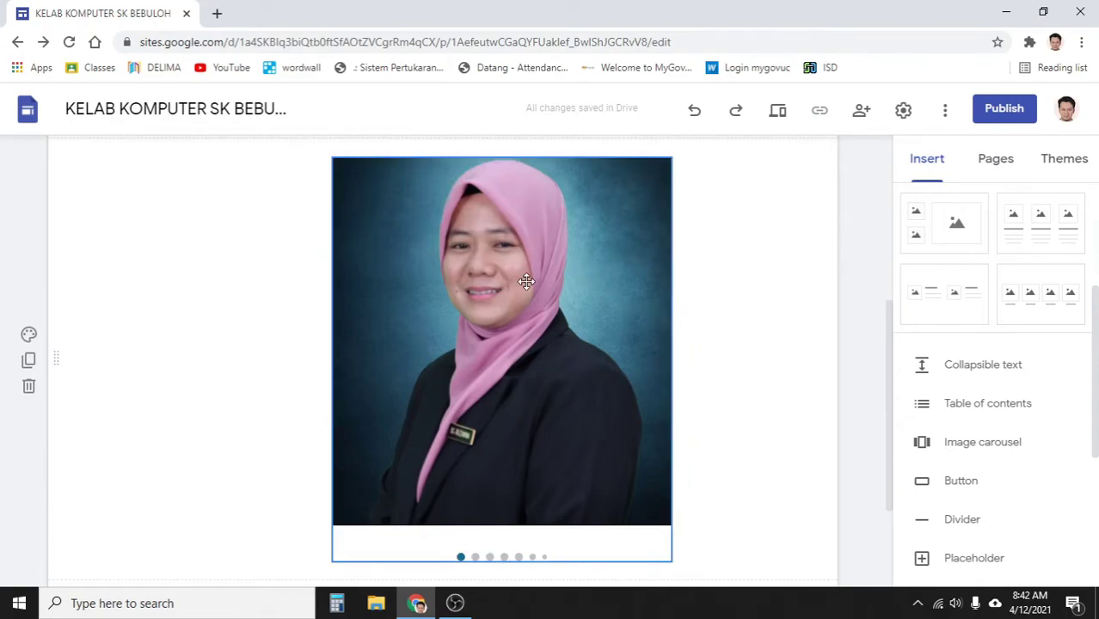
pyautogui.scroll(-2, 703, 443)
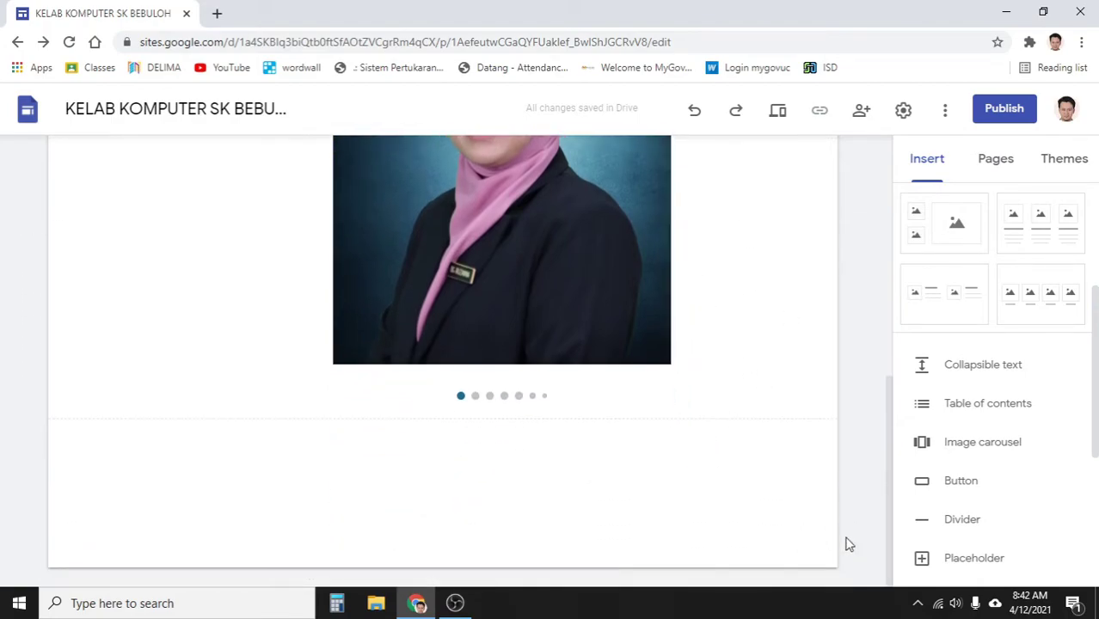
pyautogui.scroll(3, 719, 509)
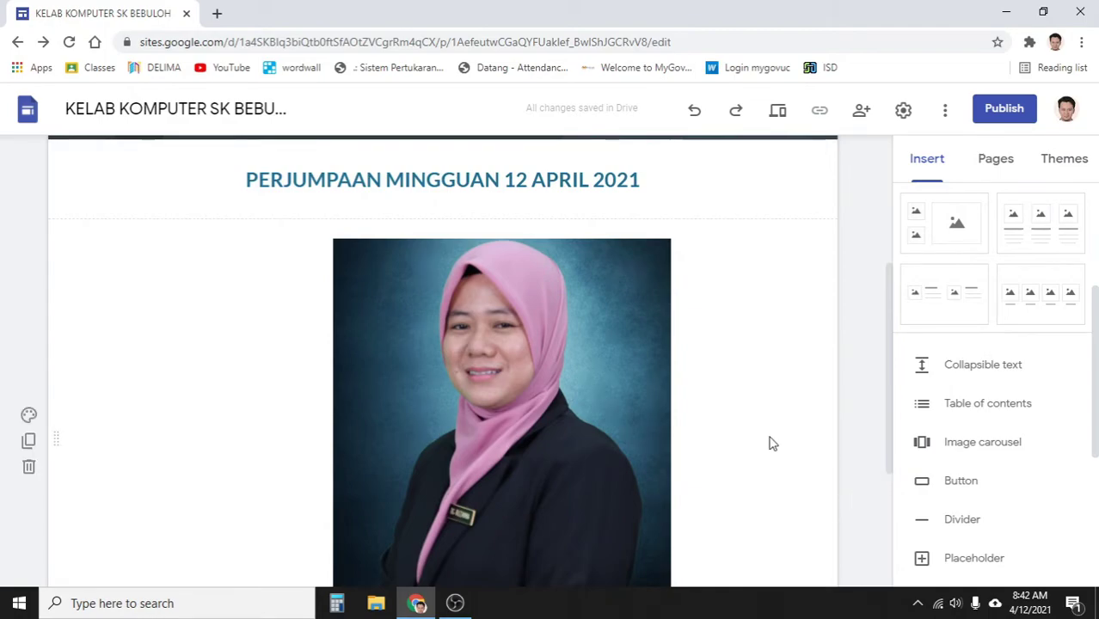
pyautogui.scroll(-3, 768, 441)
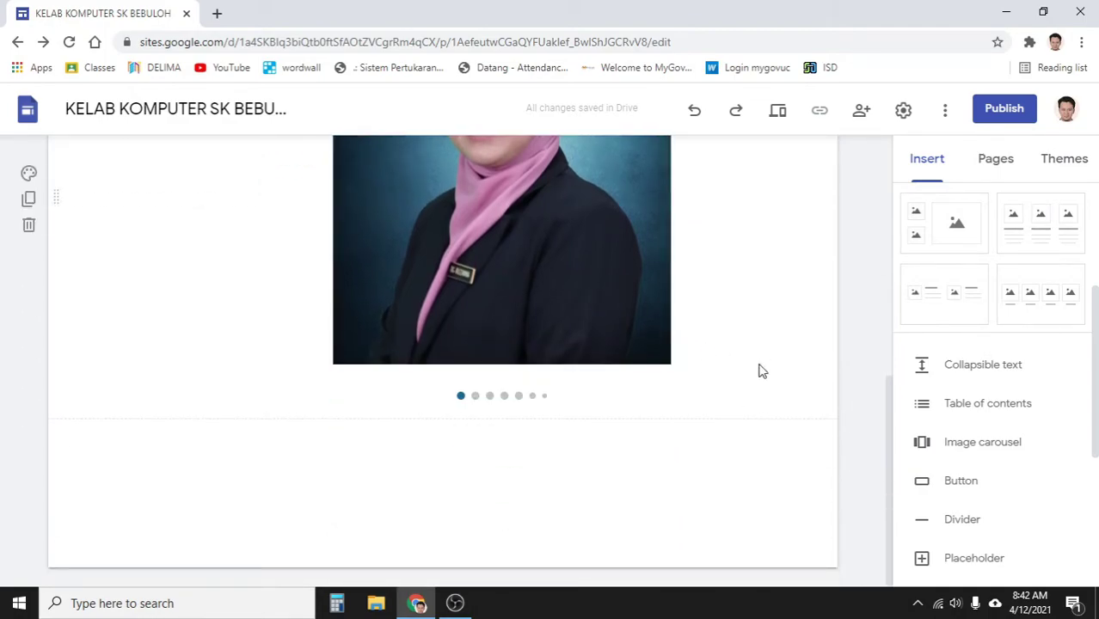
pyautogui.scroll(3, 949, 415)
pyautogui.scroll(3, 596, 398)
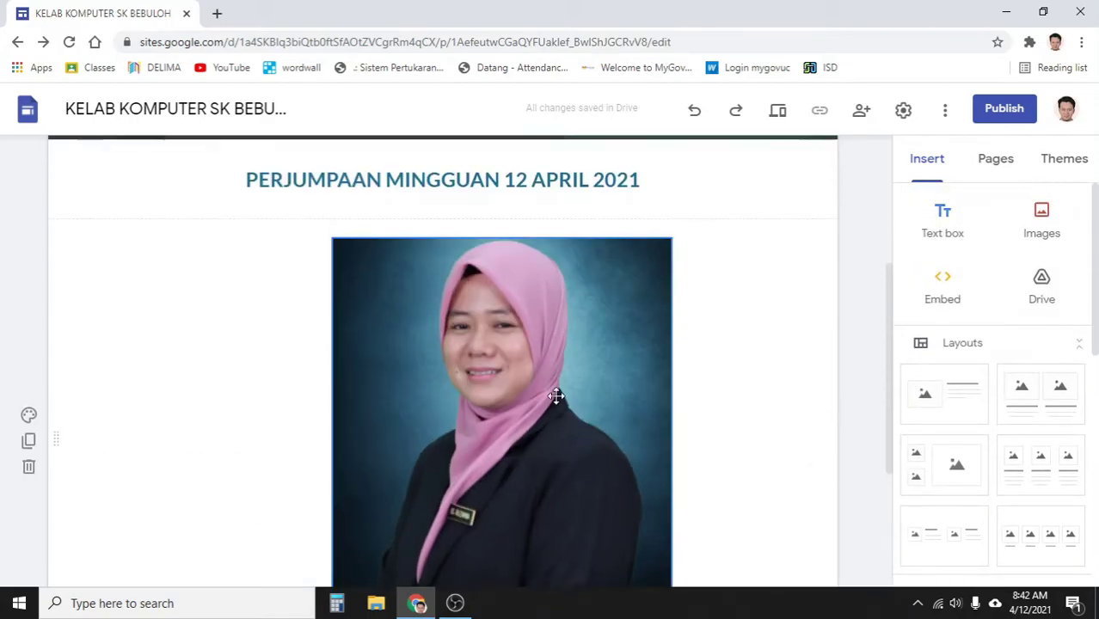
pyautogui.click(523, 385)
pyautogui.scroll(-3, 522, 385)
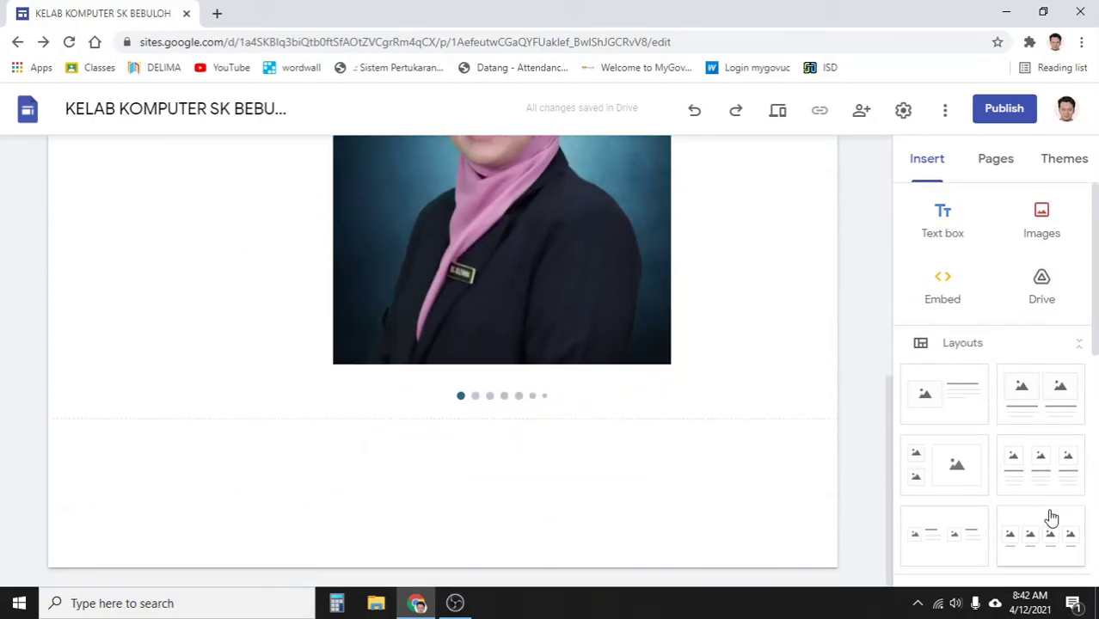
pyautogui.scroll(-1, 1039, 451)
pyautogui.scroll(-5, 1040, 453)
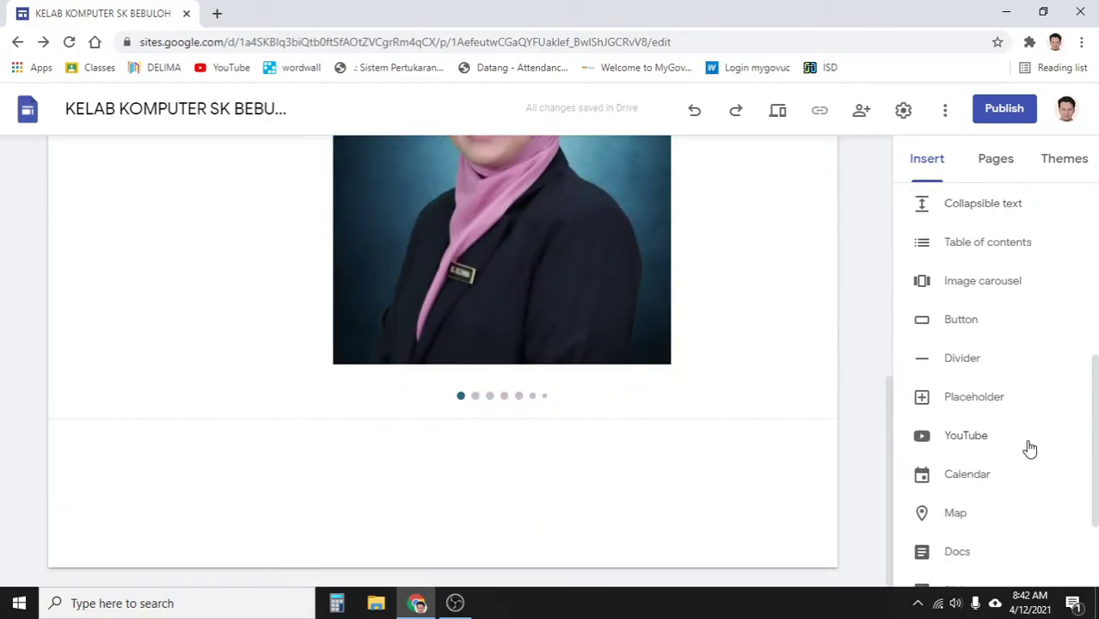
pyautogui.scroll(-1, 1021, 454)
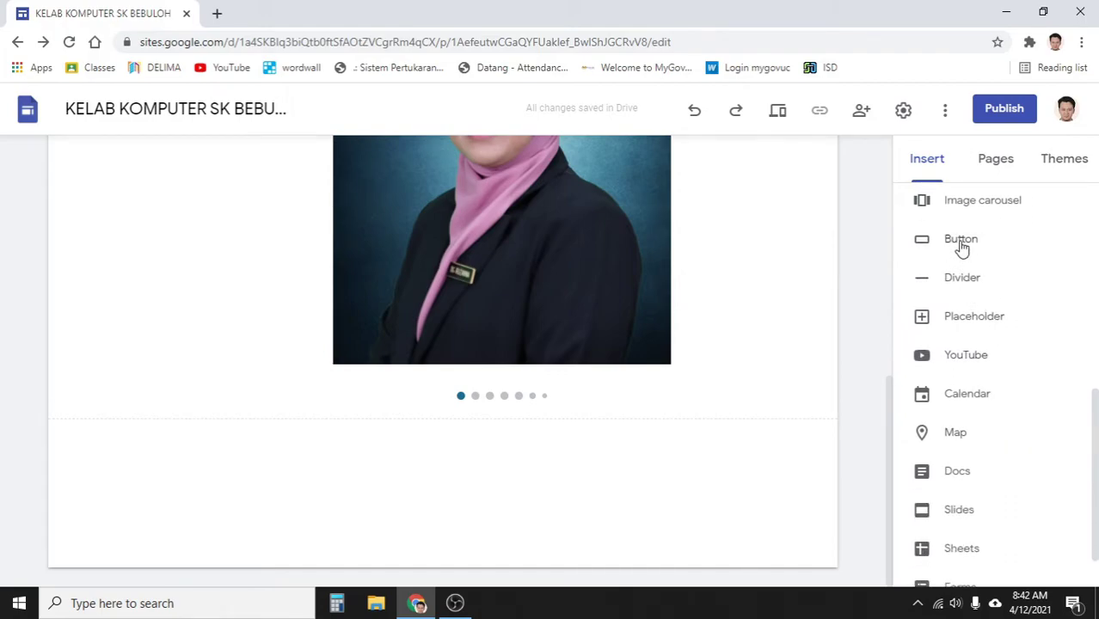
pyautogui.scroll(6, 967, 238)
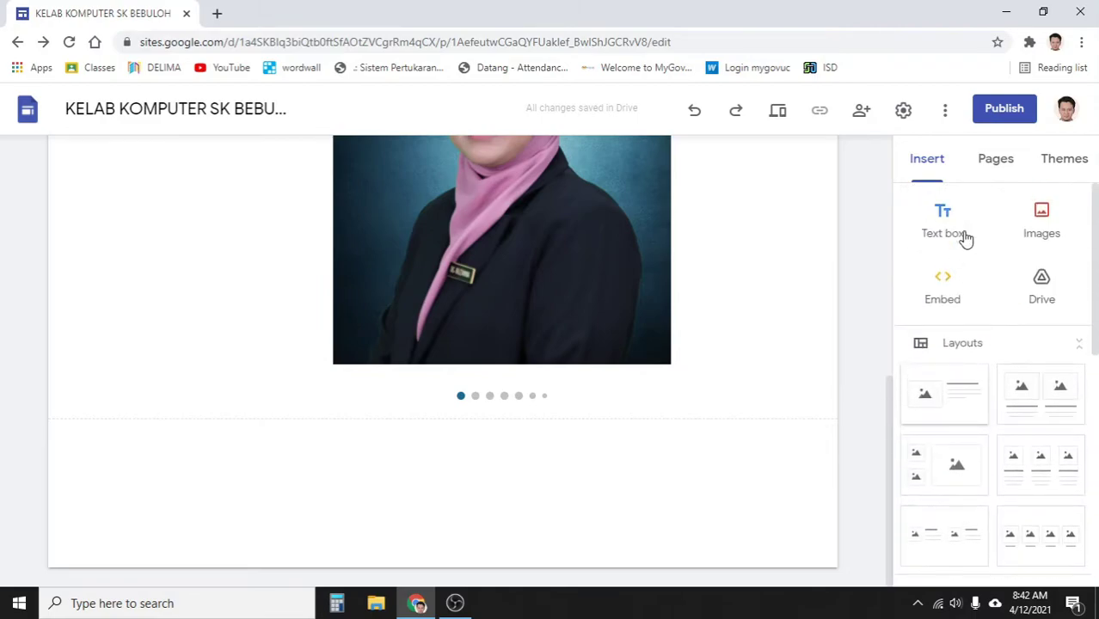
pyautogui.scroll(-5, 961, 404)
pyautogui.scroll(5, 967, 361)
# - Open the site's Home page for editing
pyautogui.click(987, 158)
pyautogui.click(961, 245)
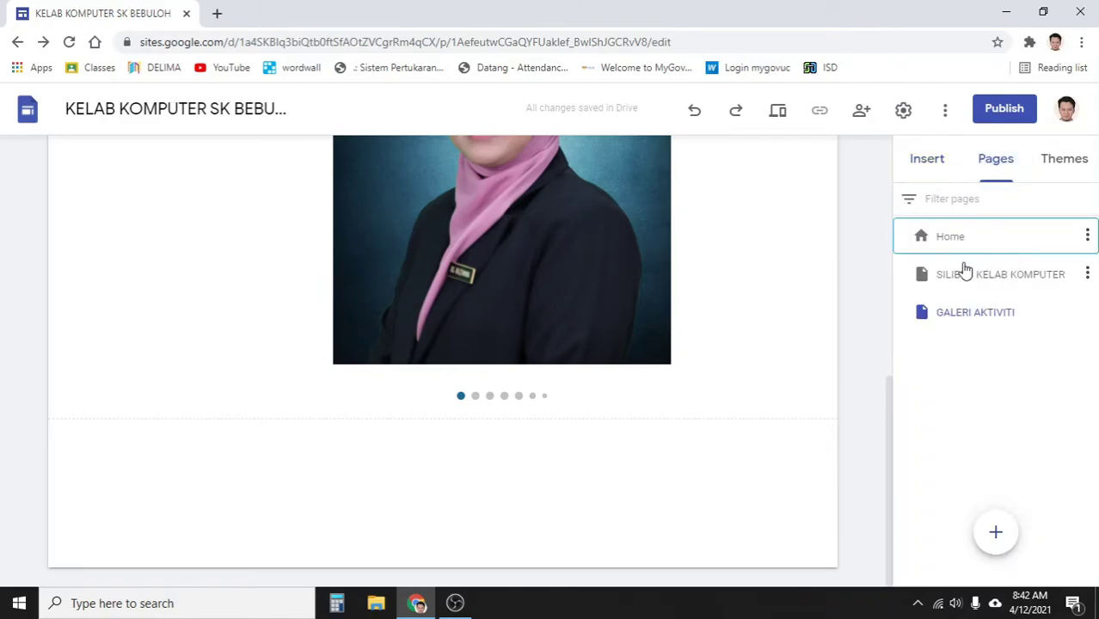
pyautogui.scroll(-1, 479, 422)
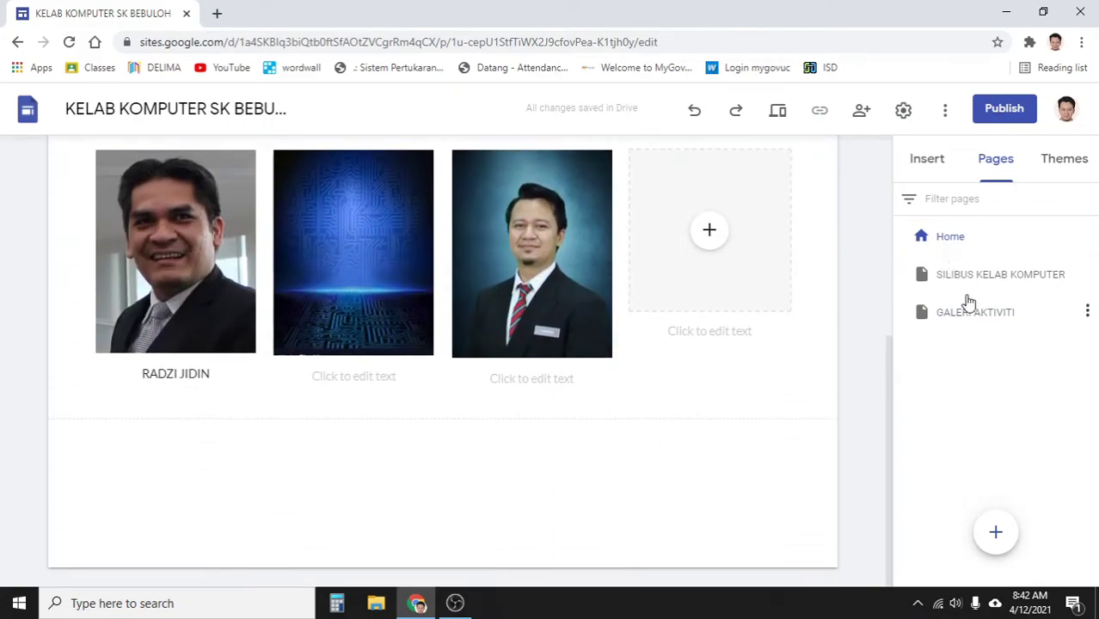
# - Insert a button named SILIBBUS linked to the SILIBUS KELAB KOMPUTER page and shift it inward from the left edge below the portraits
pyautogui.click(929, 159)
pyautogui.scroll(-5, 961, 436)
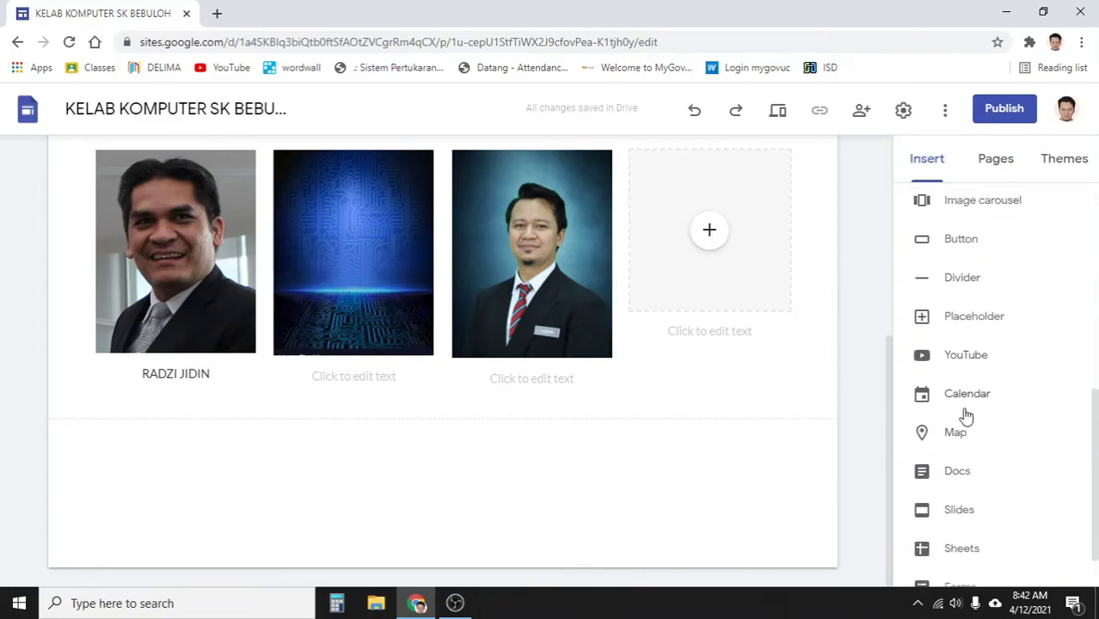
pyautogui.click(963, 248)
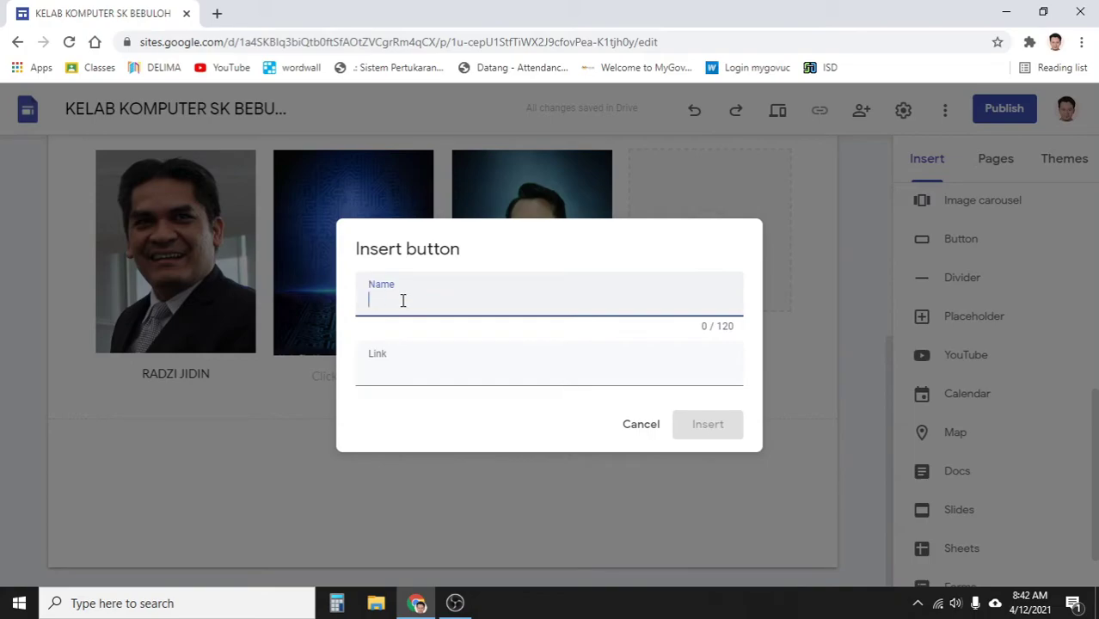
pyautogui.click(412, 354)
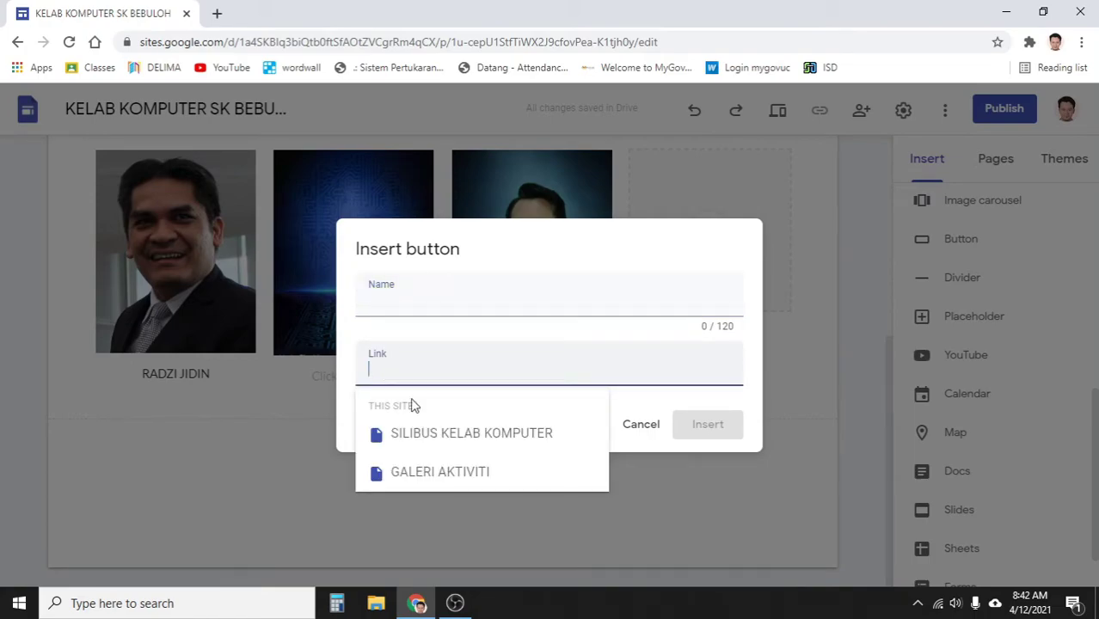
pyautogui.click(434, 433)
pyautogui.click(430, 306)
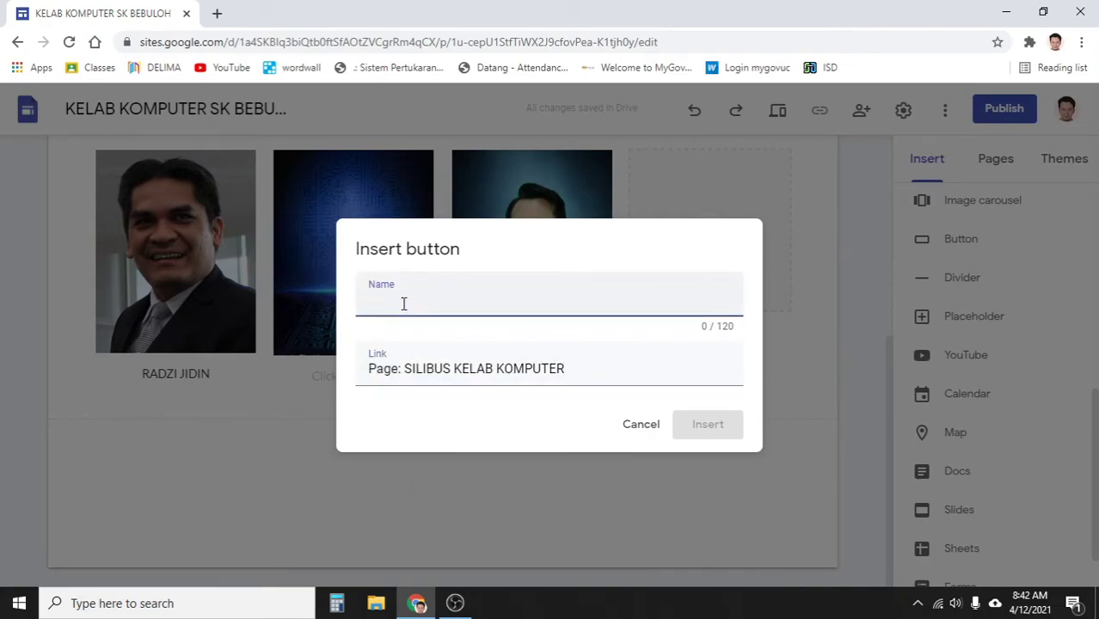
pyautogui.write('sili')
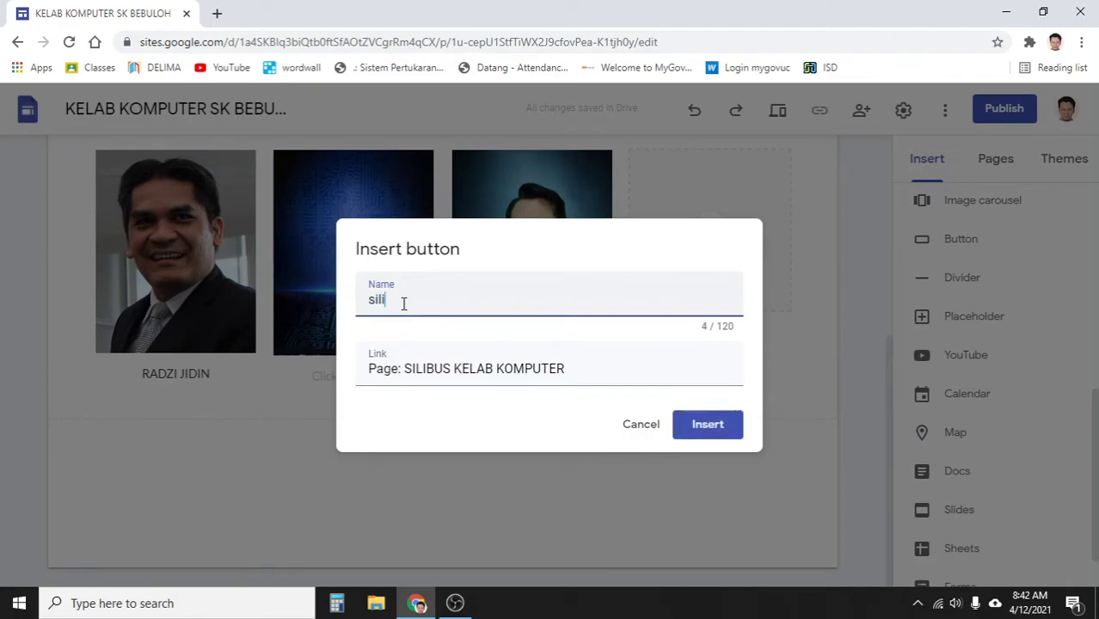
pyautogui.press('BackSpace')
pyautogui.press('BackSpace')
pyautogui.write('SI')
pyautogui.click(710, 437)
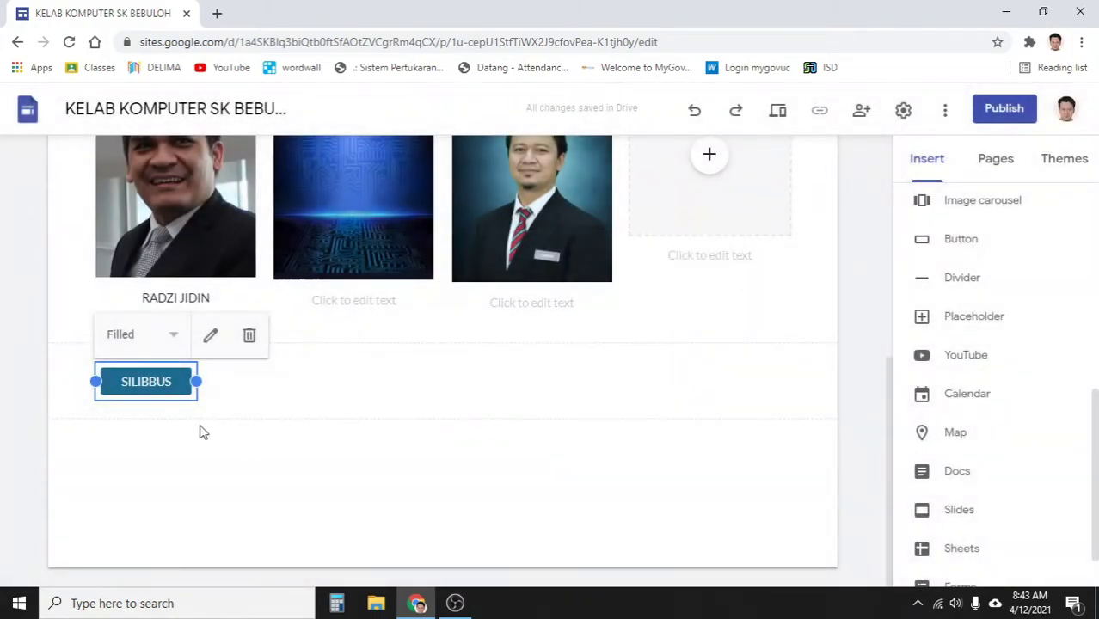
pyautogui.moveTo(180, 399); pyautogui.dragTo(321, 395)
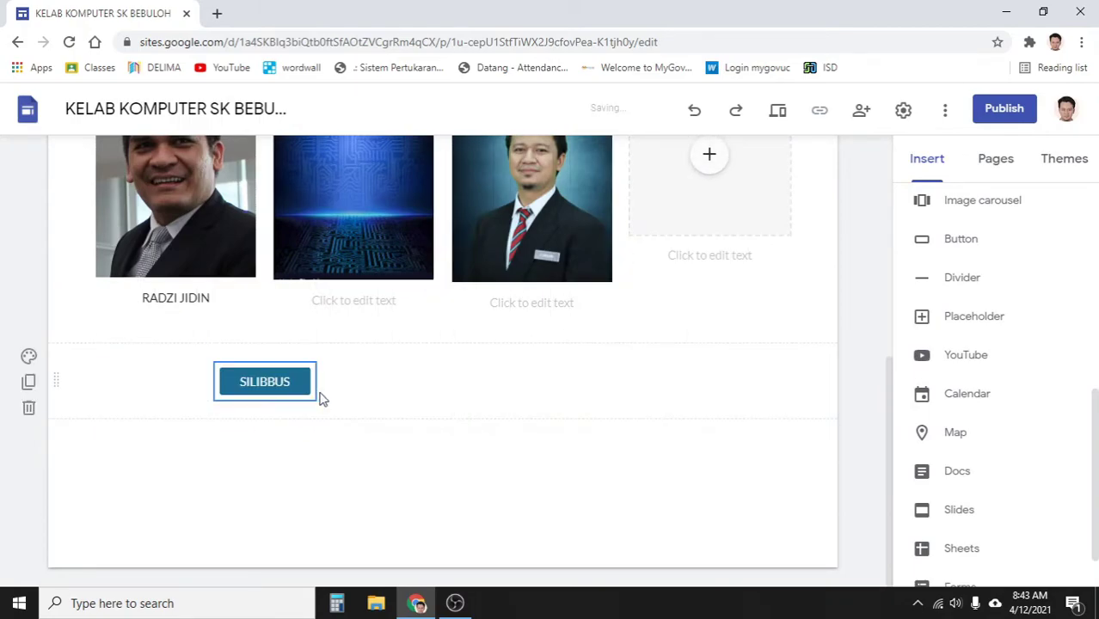
pyautogui.click(391, 404)
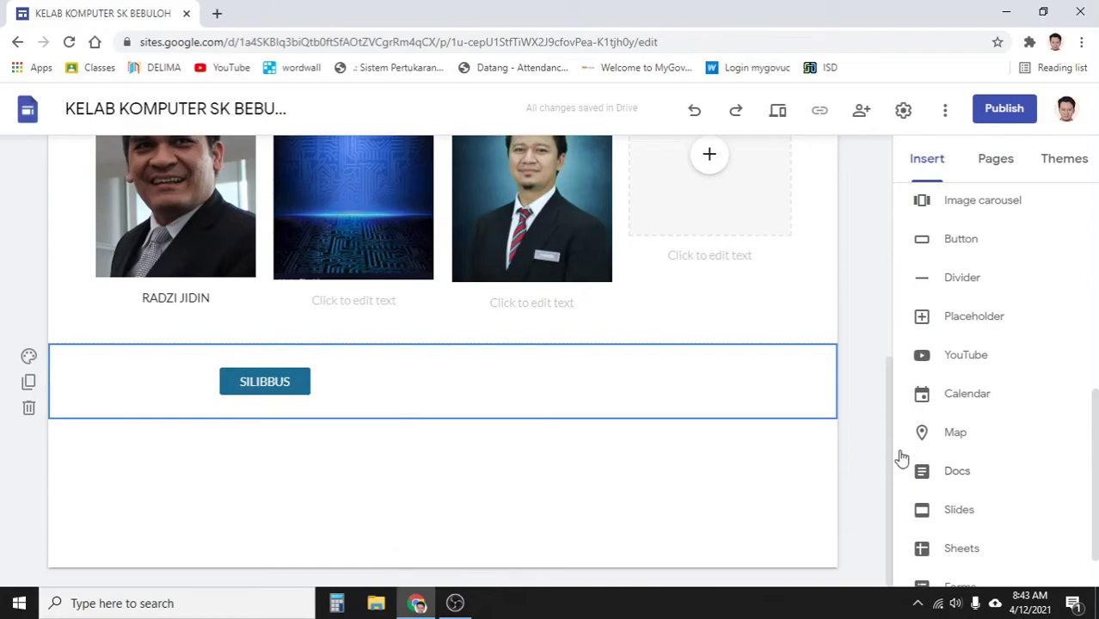
# - Insert a button named GALERI linked to the GALERI AKTIVITI page and place it to the right of the SILIBBUS button
pyautogui.click(956, 250)
pyautogui.click(430, 361)
pyautogui.click(460, 458)
pyautogui.click(401, 306)
pyautogui.write('GALERI')
pyautogui.click(707, 425)
pyautogui.moveTo(175, 391); pyautogui.dragTo(463, 310)
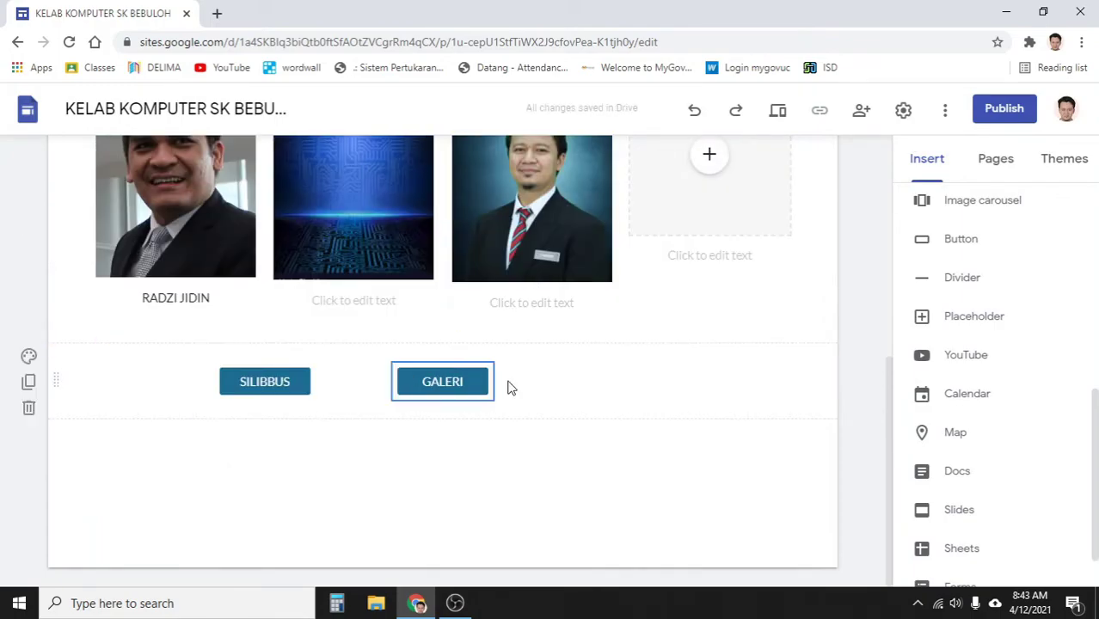
# - Preview the Home page at tablet size and test the SILIBBUS button's link
pyautogui.click(777, 110)
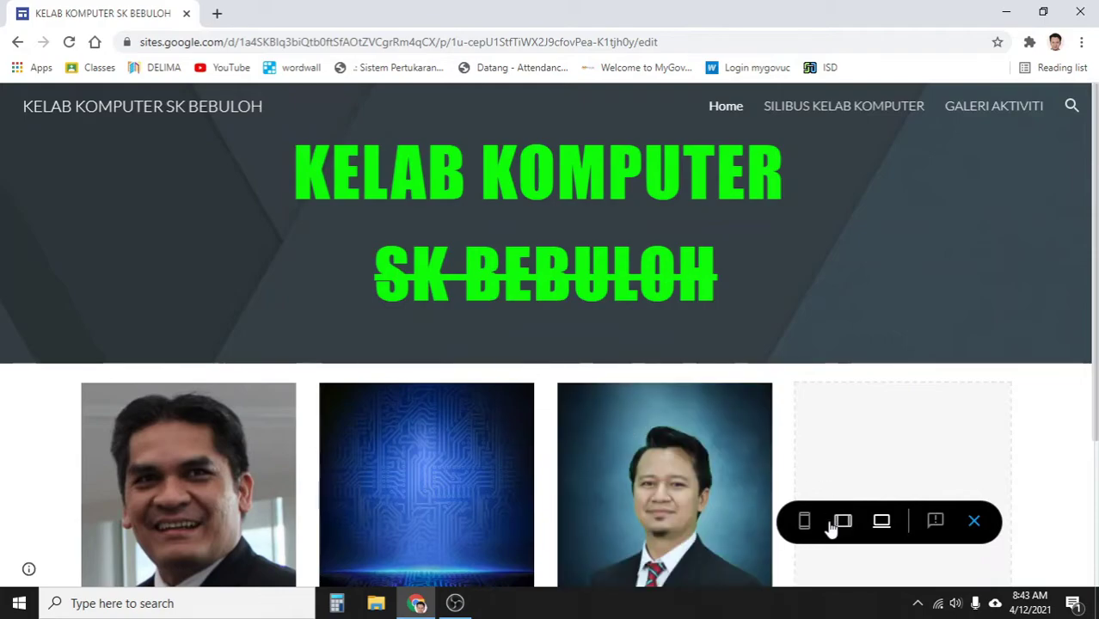
pyautogui.click(830, 518)
pyautogui.scroll(-4, 720, 387)
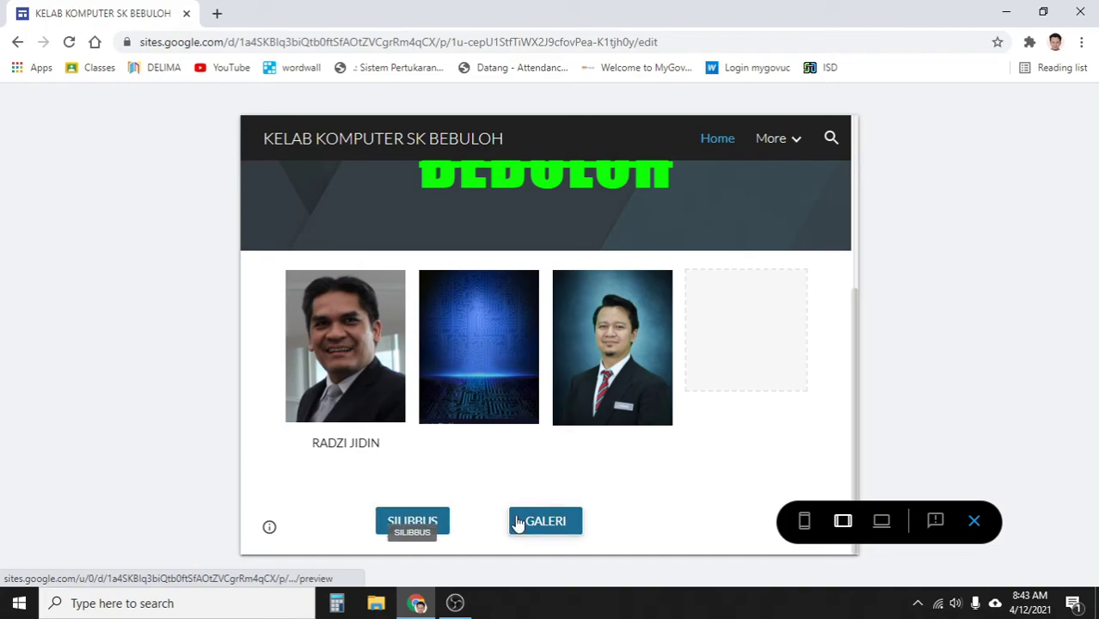
pyautogui.click(400, 525)
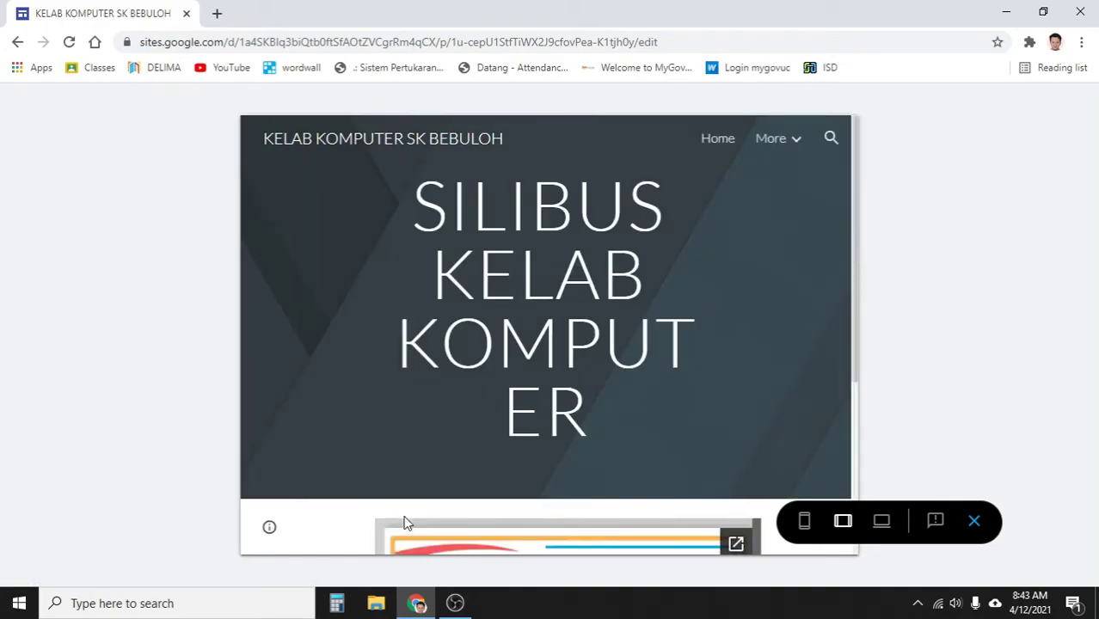
pyautogui.scroll(-1, 438, 437)
pyautogui.scroll(1, 621, 388)
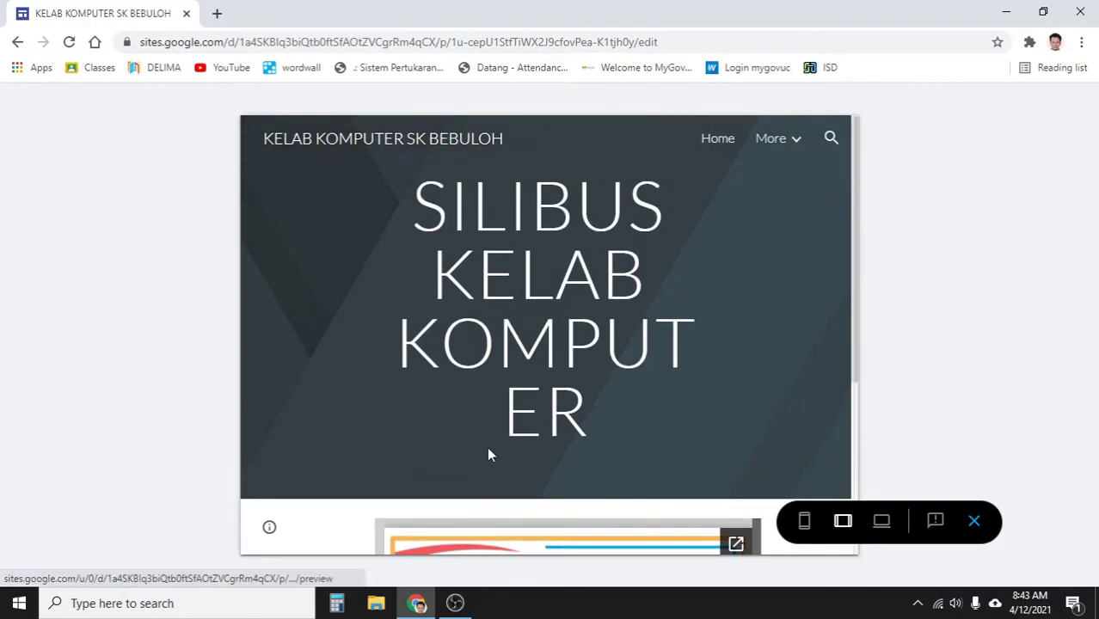
# - Return to the Home page in the preview, test the GALERI button's link, and leave the preview
pyautogui.hotkey('alt', 'Left')
pyautogui.scroll(-3, 469, 463)
pyautogui.click(563, 522)
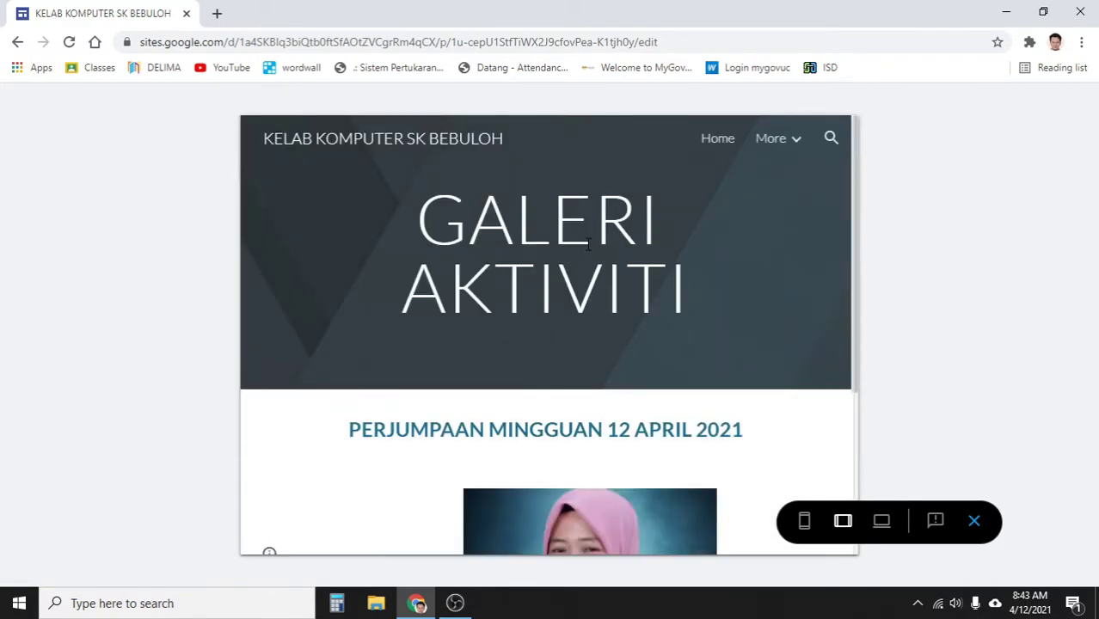
pyautogui.click(972, 522)
pyautogui.scroll(-5, 694, 446)
pyautogui.scroll(5, 694, 454)
pyautogui.scroll(-3, 855, 410)
pyautogui.scroll(-2, 860, 417)
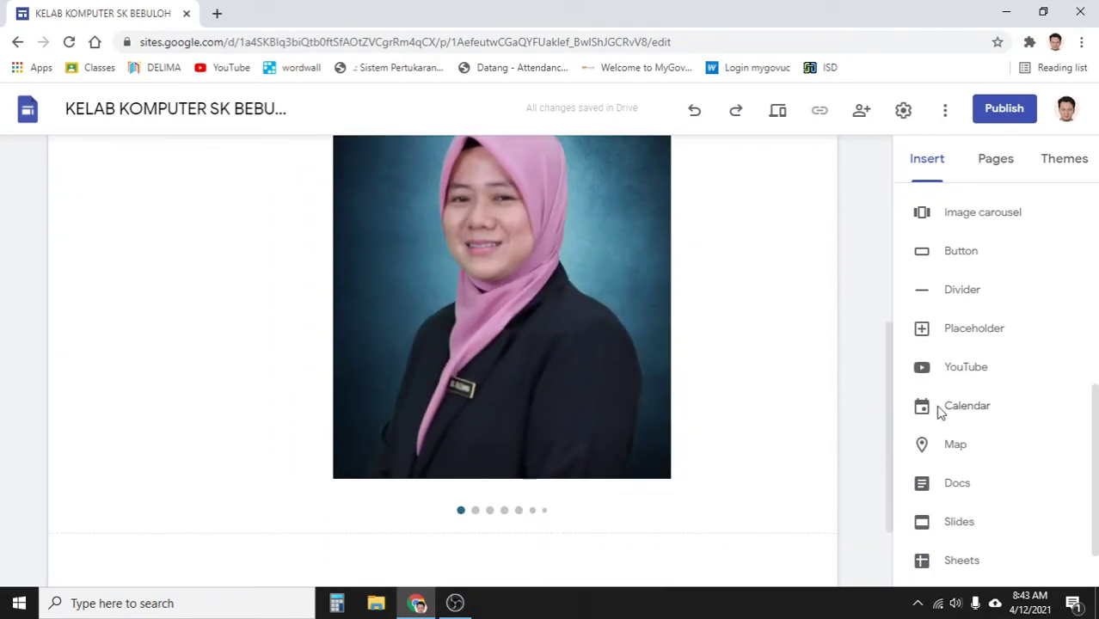
pyautogui.scroll(10, 978, 247)
pyautogui.scroll(5, 706, 216)
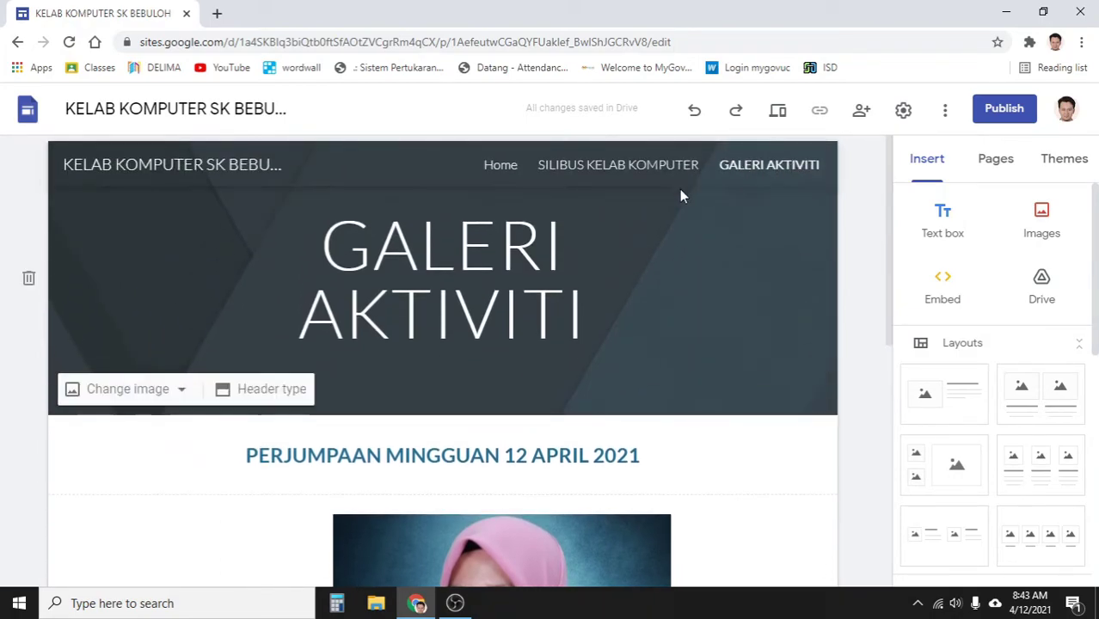
# - Add a new page named KELAS 2021 to the site
pyautogui.click(998, 159)
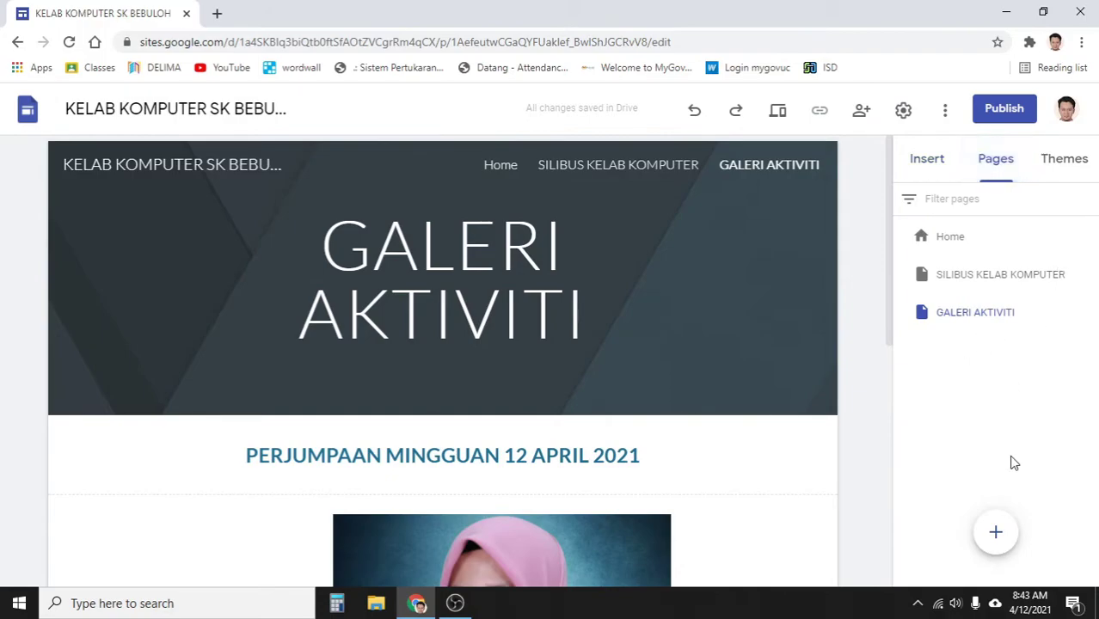
pyautogui.click(996, 531)
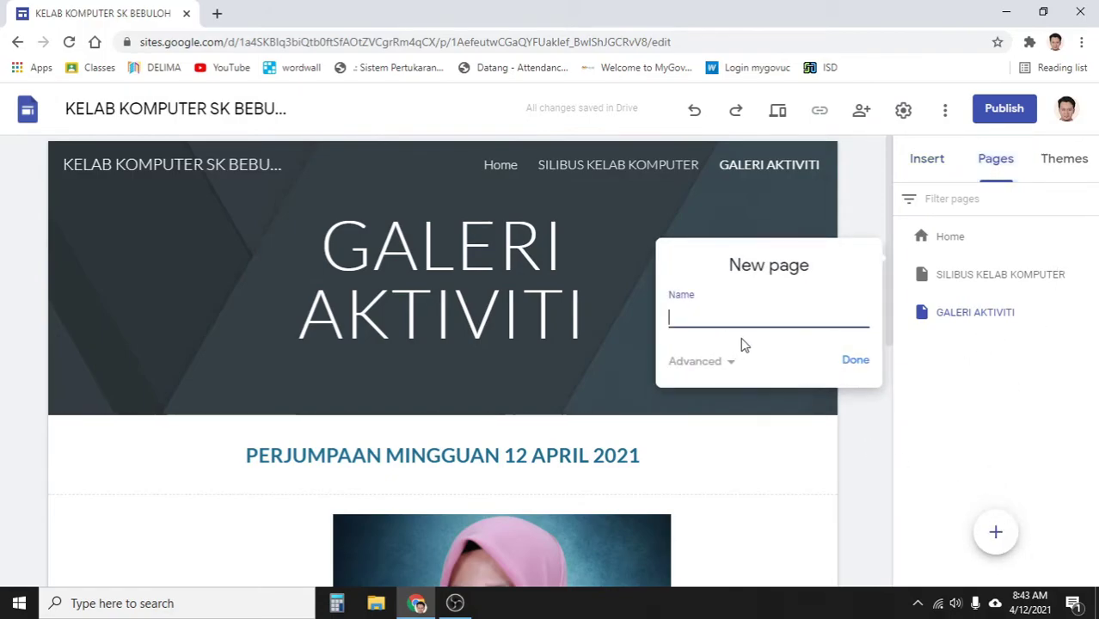
pyautogui.write('KELASM')
pyautogui.press('BackSpace')
pyautogui.write('2021')
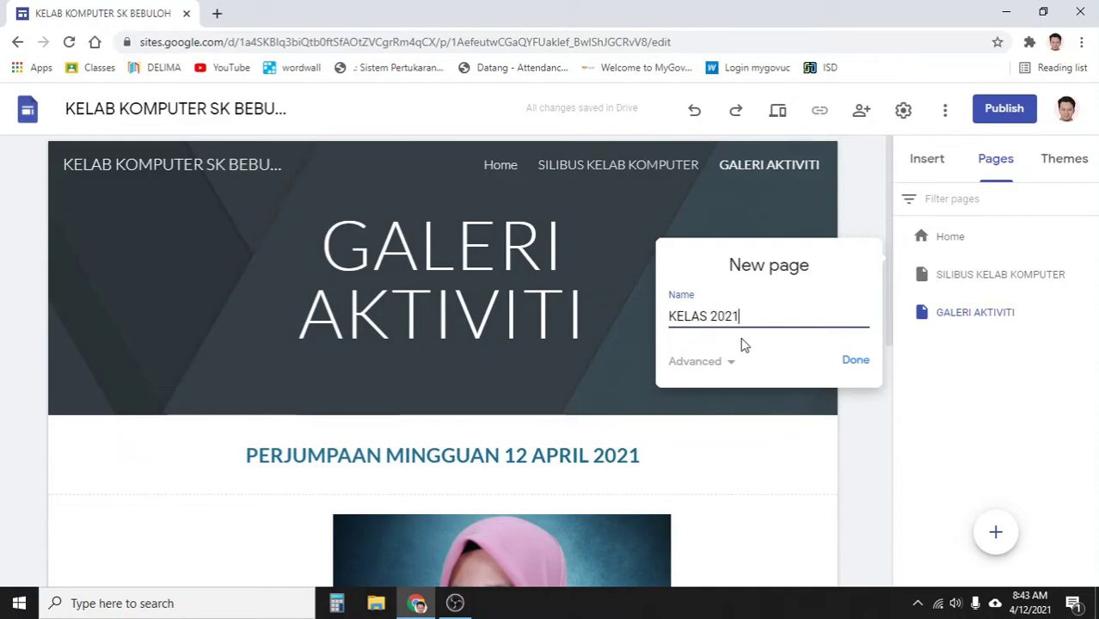
pyautogui.click(855, 361)
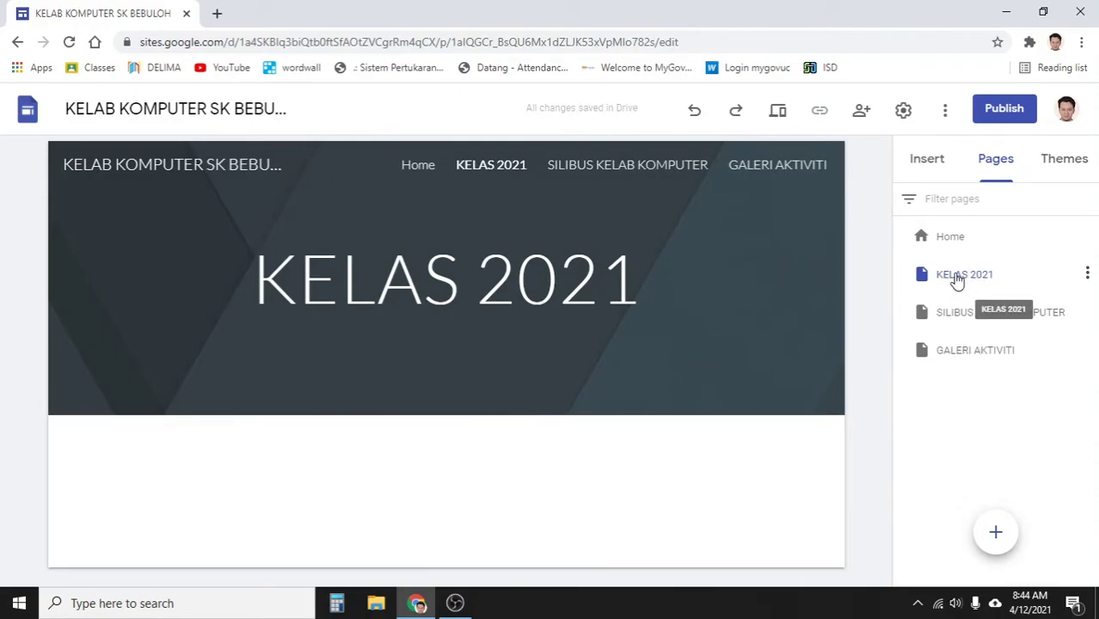
# - Move the KELAS 2021 page below GALERI AKTIVITI in the page order and add a subpage named 1 DIAMOND under it
pyautogui.moveTo(957, 282); pyautogui.dragTo(970, 383)
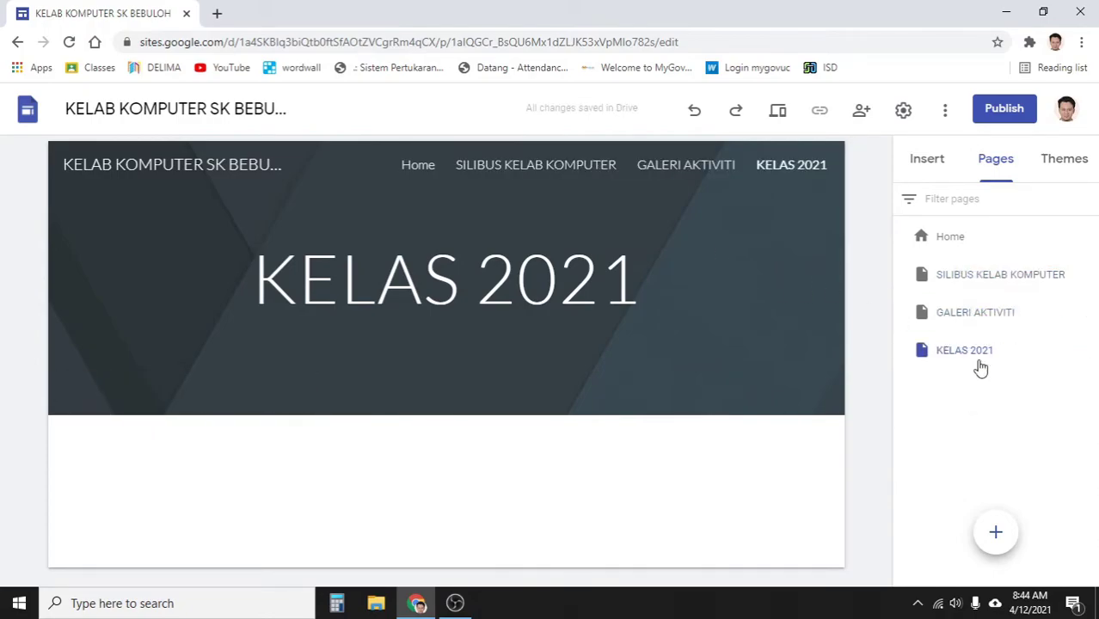
pyautogui.moveTo(976, 310); pyautogui.dragTo(1054, 331)
pyautogui.click(1088, 349)
pyautogui.click(1017, 479)
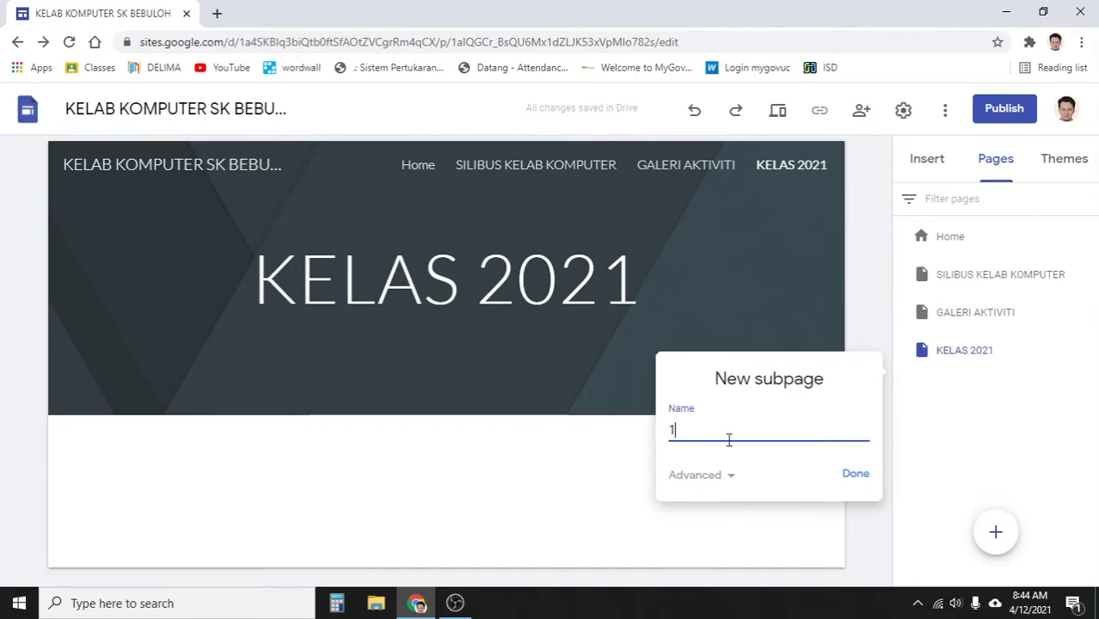
pyautogui.write('1 DIAMOND')
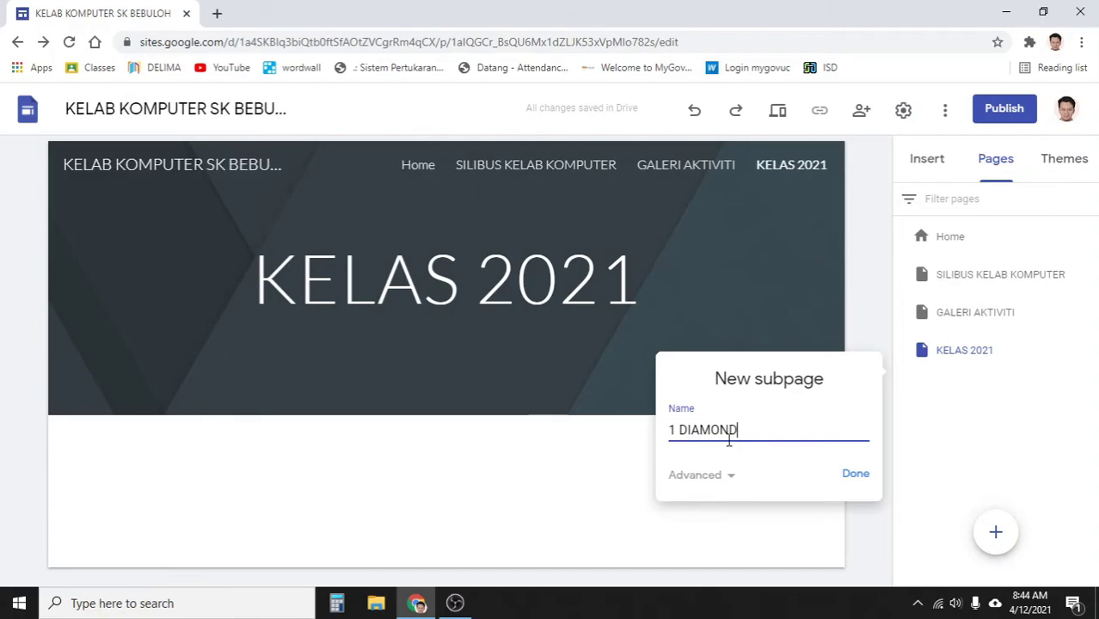
pyautogui.click(855, 474)
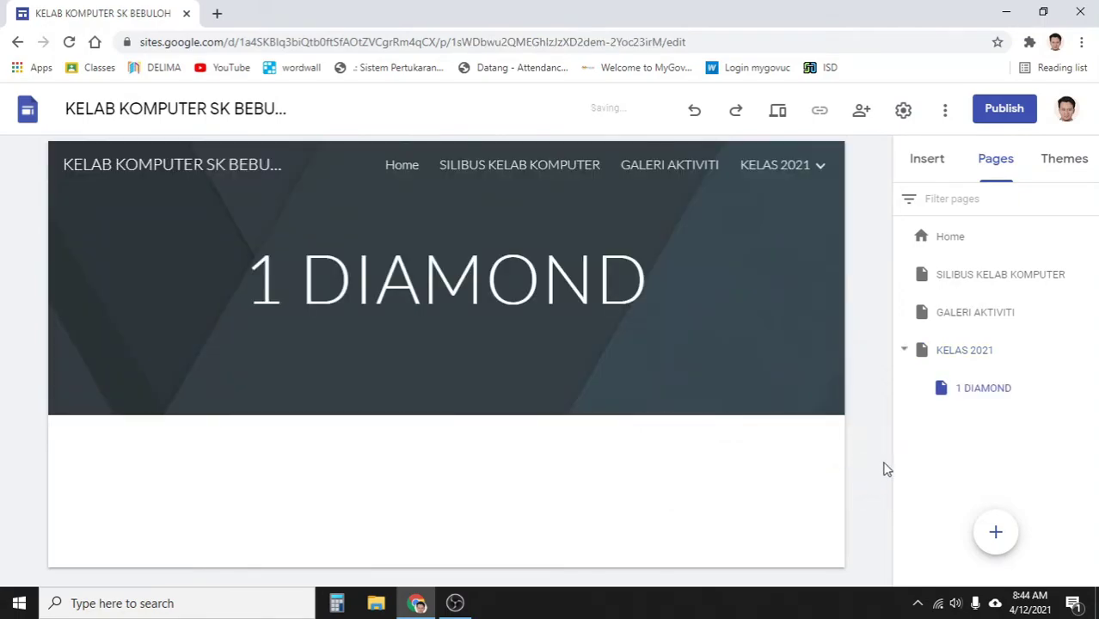
pyautogui.click(819, 165)
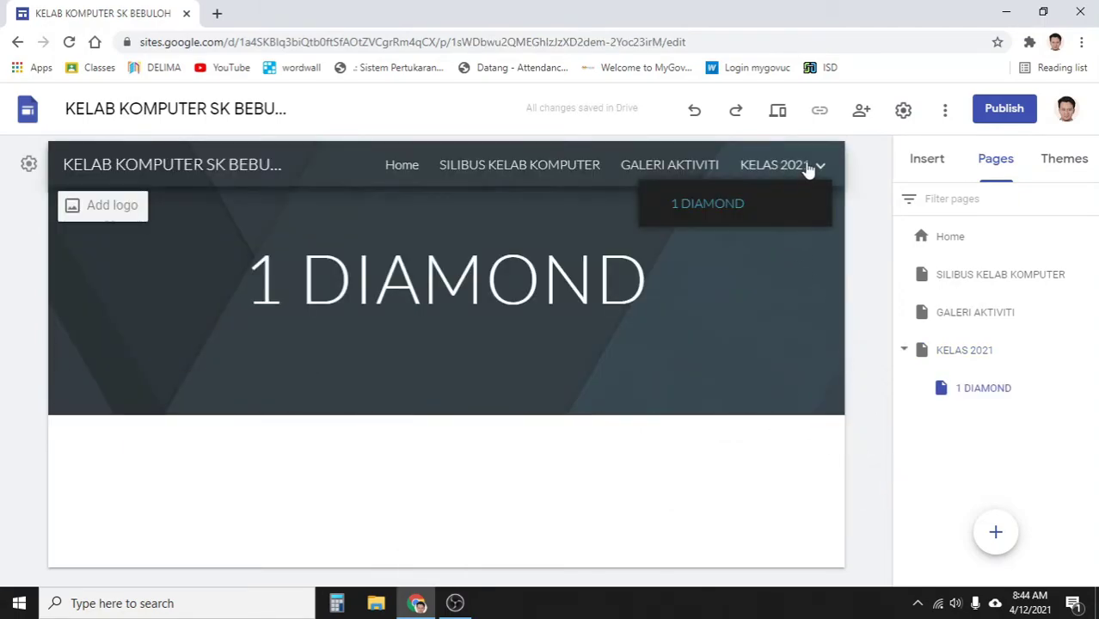
# - Add a second subpage named 1 CRYSTAL under the KELAS 2021 page
pyautogui.click(1070, 355)
pyautogui.click(1088, 352)
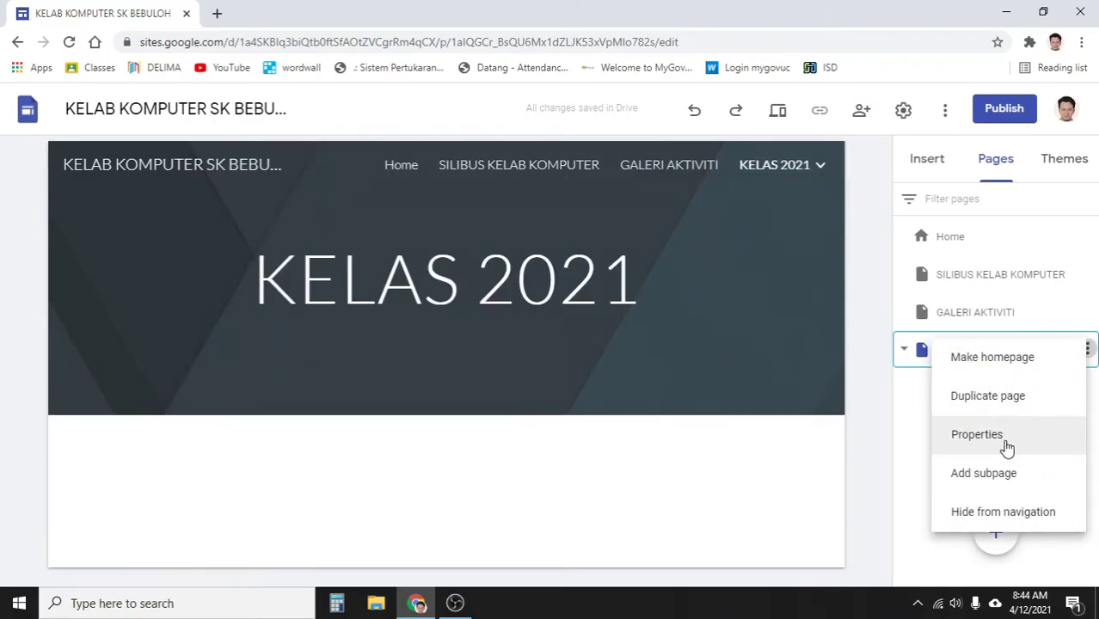
pyautogui.click(1011, 475)
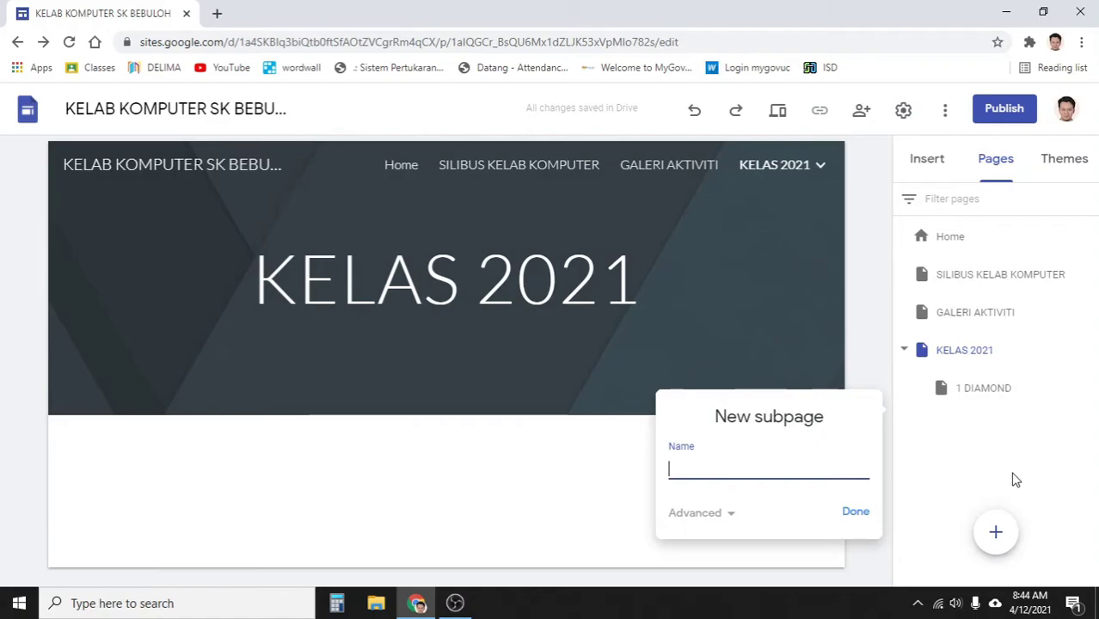
pyautogui.write('1 CRS')
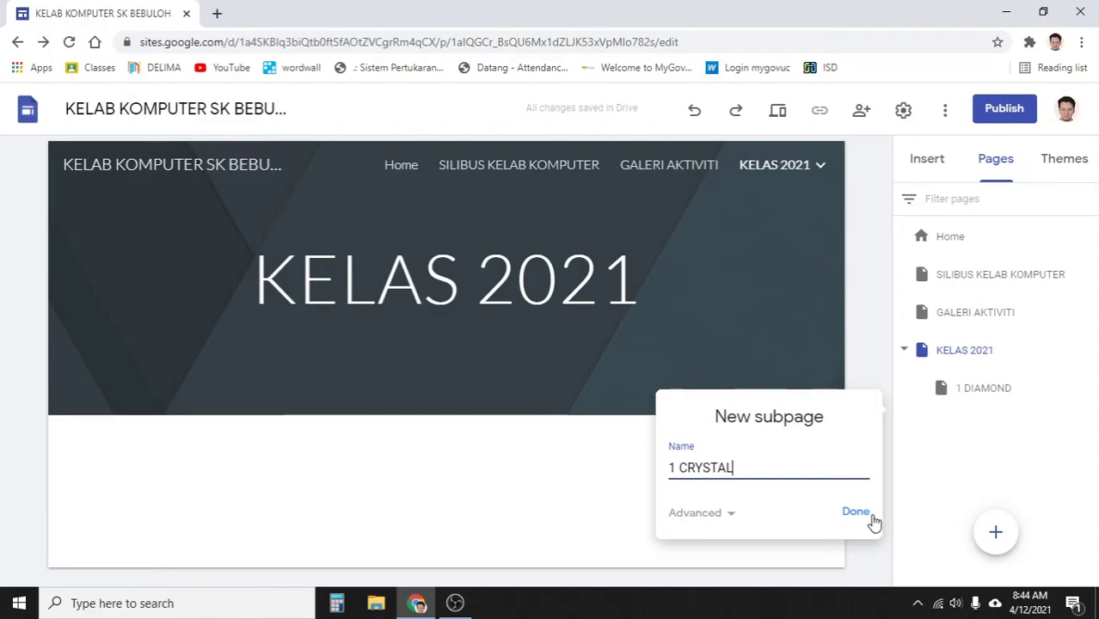
pyautogui.click(857, 514)
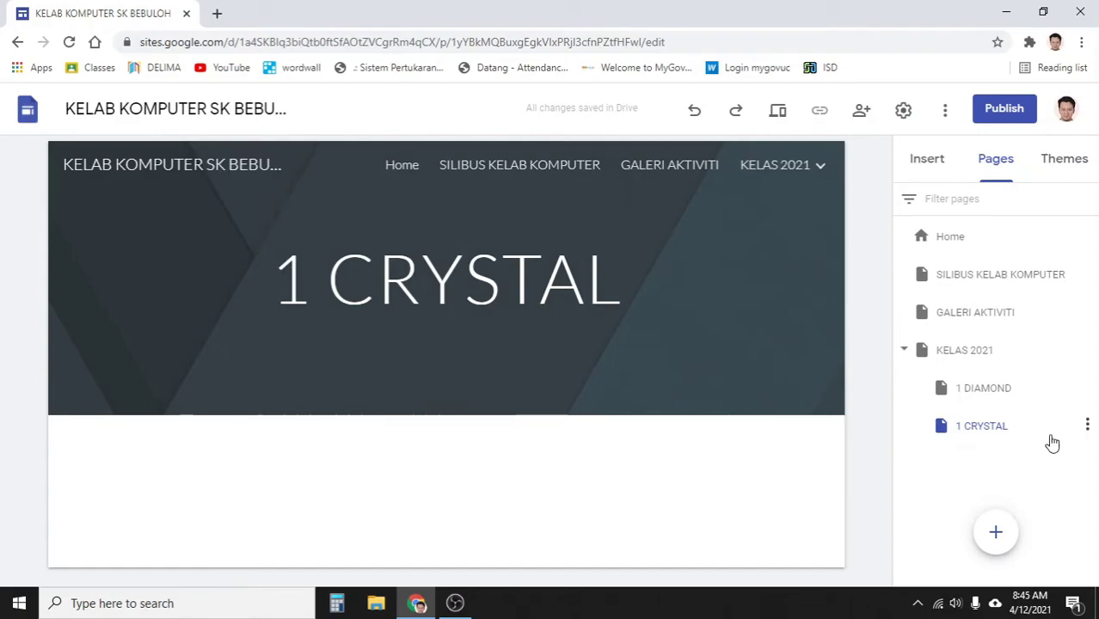
# - View the 1 DIAMOND, 1 CRYSTAL and KELAS 2021 pages and check the subpage list under KELAS 2021 in the site navigation
pyautogui.click(1000, 393)
pyautogui.click(1011, 422)
pyautogui.click(988, 386)
pyautogui.click(977, 351)
pyautogui.moveTo(821, 166)
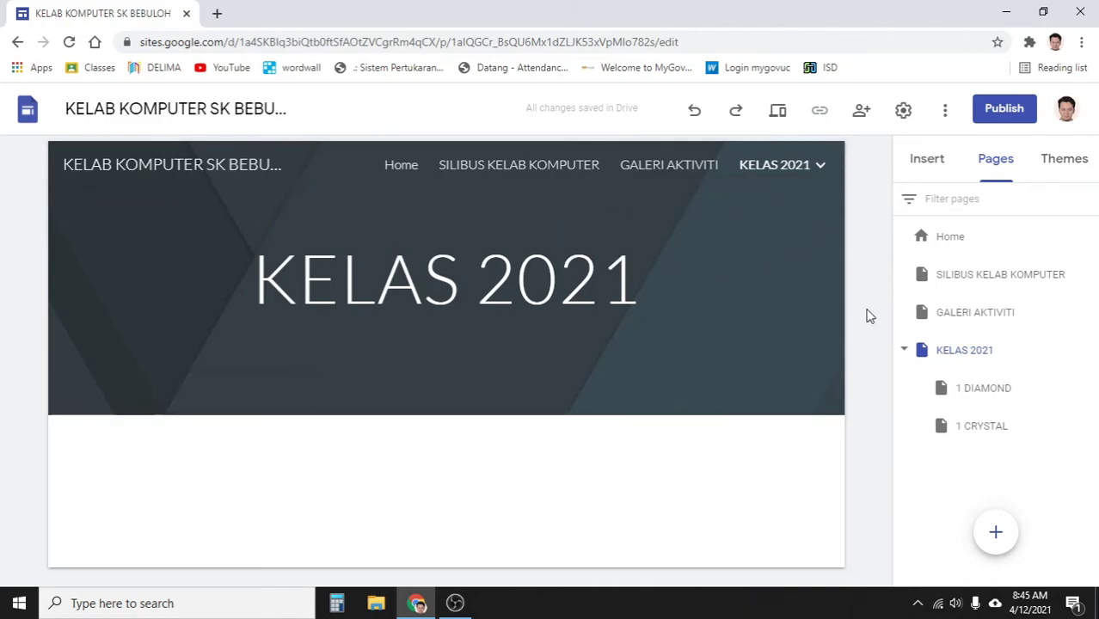
pyautogui.moveTo(789, 180)
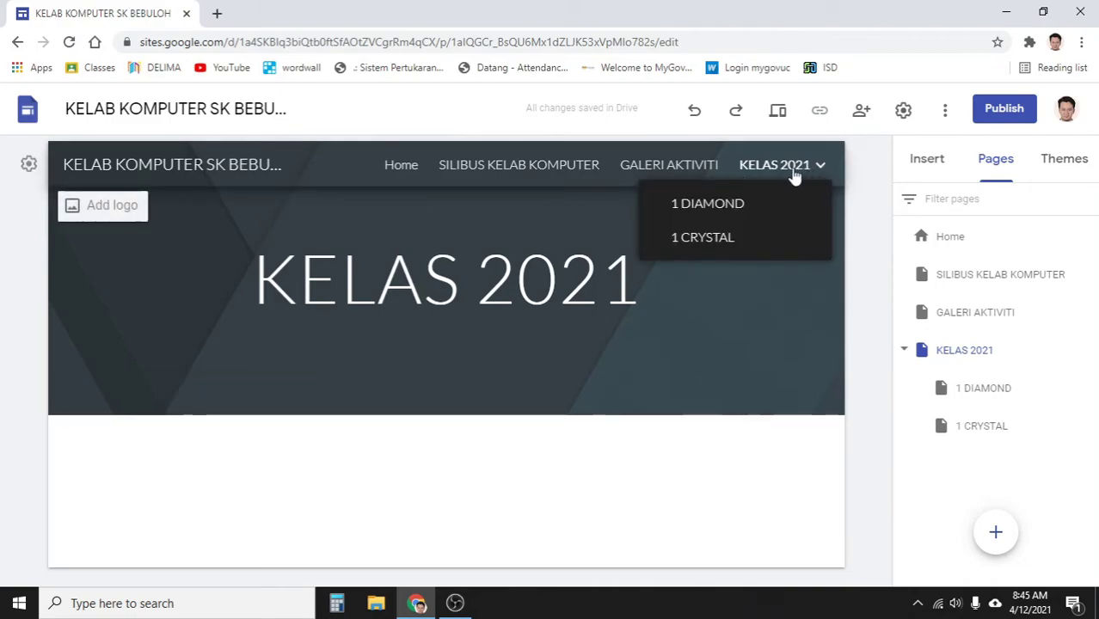
# - Delete the GALERI and SILIBBUS buttons below the photos on the Home page
pyautogui.click(401, 165)
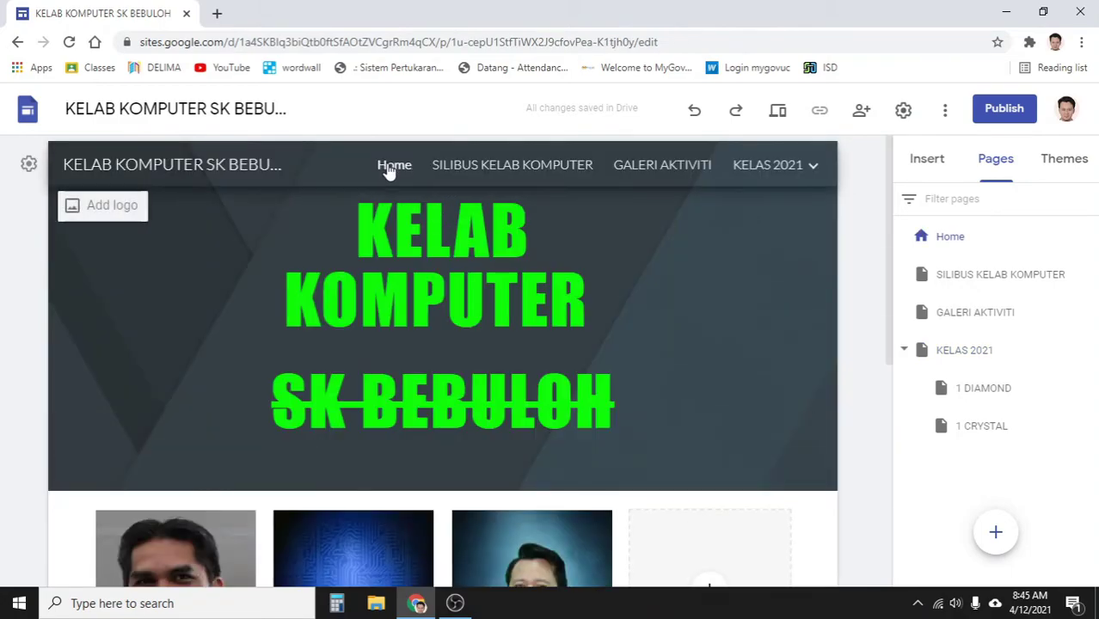
pyautogui.scroll(-5, 517, 334)
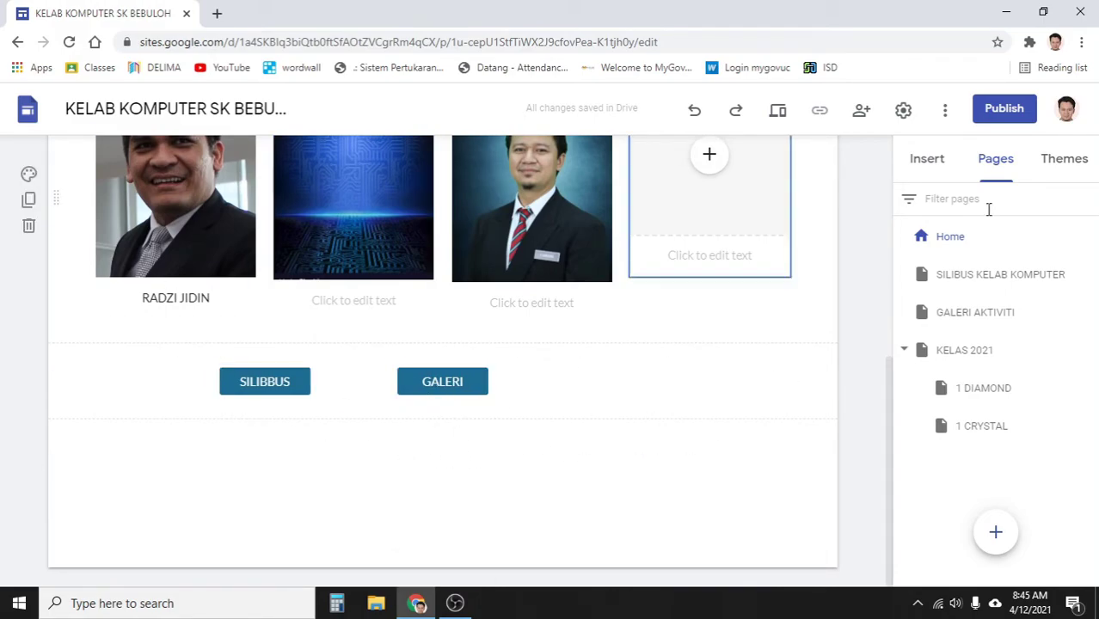
pyautogui.click(469, 375)
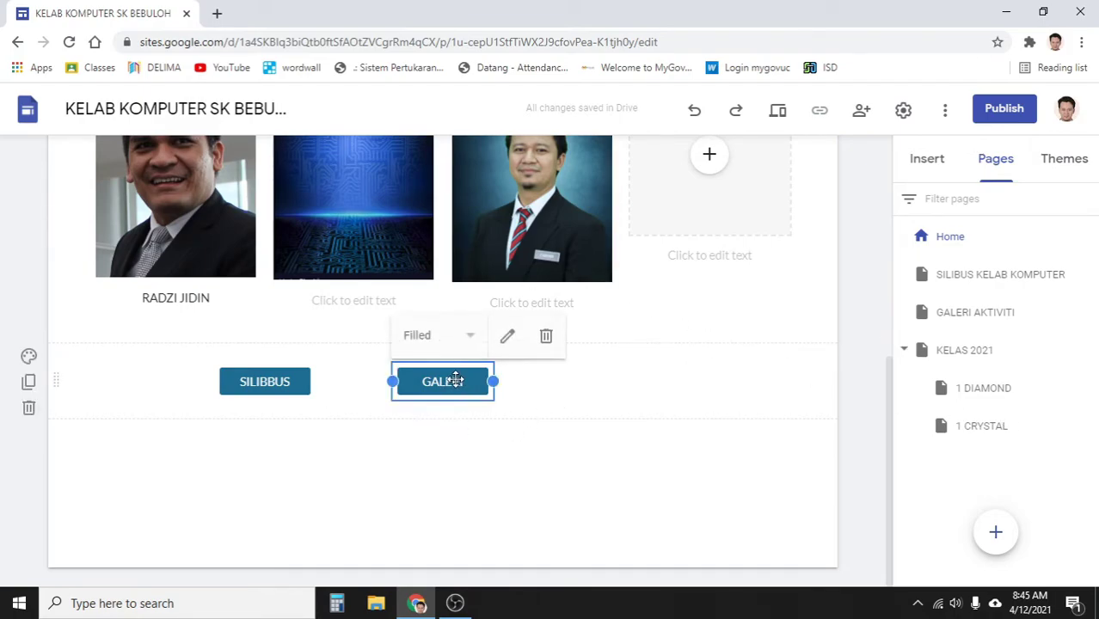
pyautogui.click(545, 335)
pyautogui.click(299, 383)
pyautogui.click(367, 338)
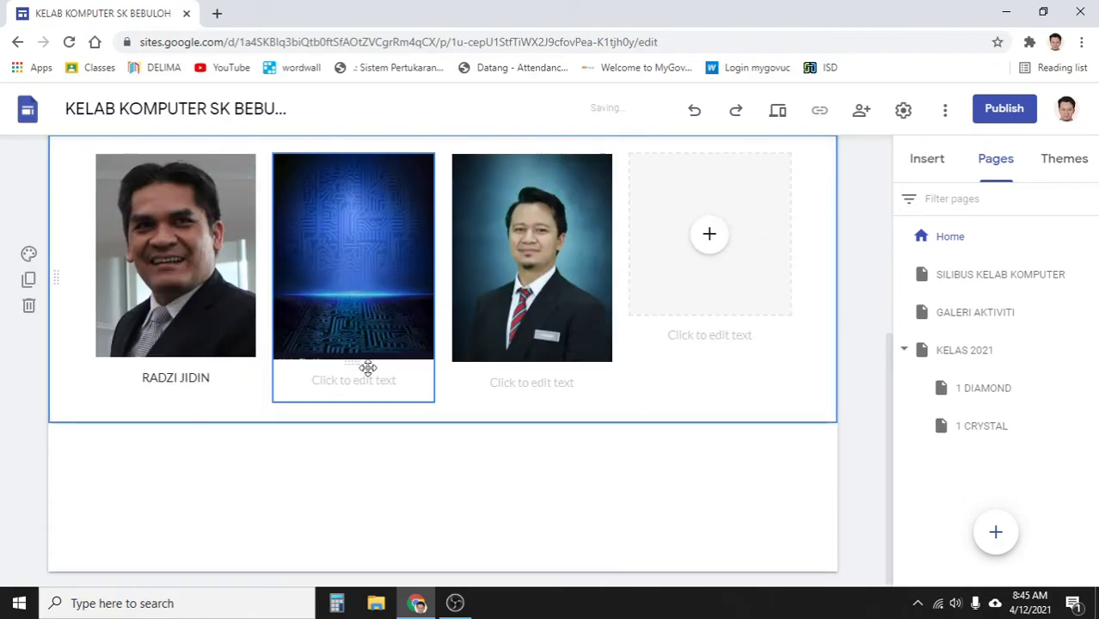
# - Insert a button named 1 DIAMOND on the Home page, linked to the 1 DIAMOND subpage
pyautogui.click(933, 160)
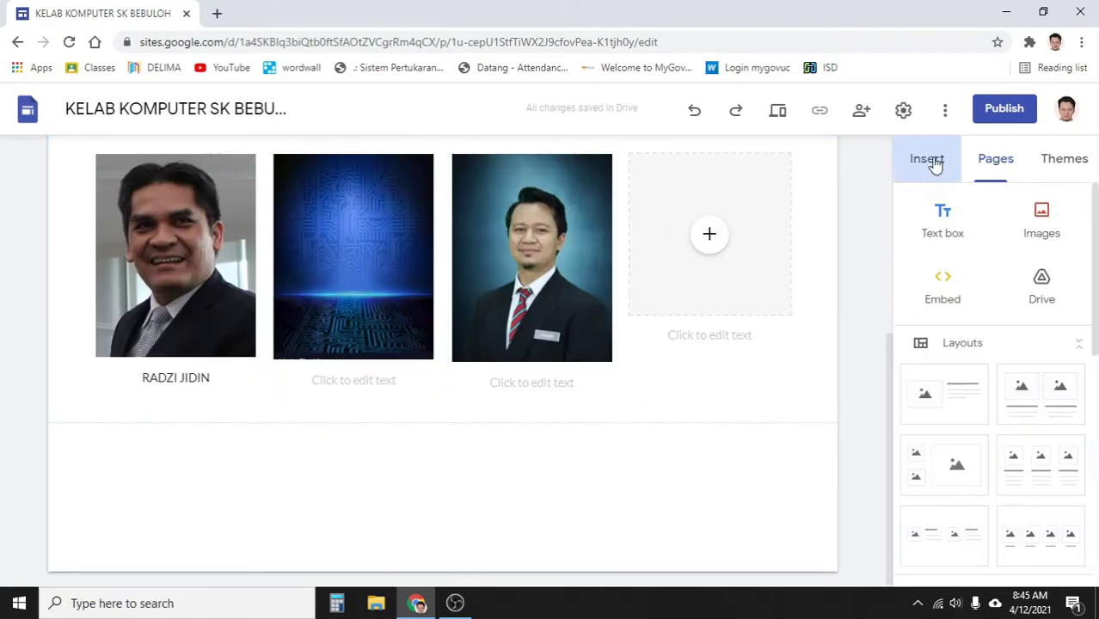
pyautogui.scroll(-5, 1033, 351)
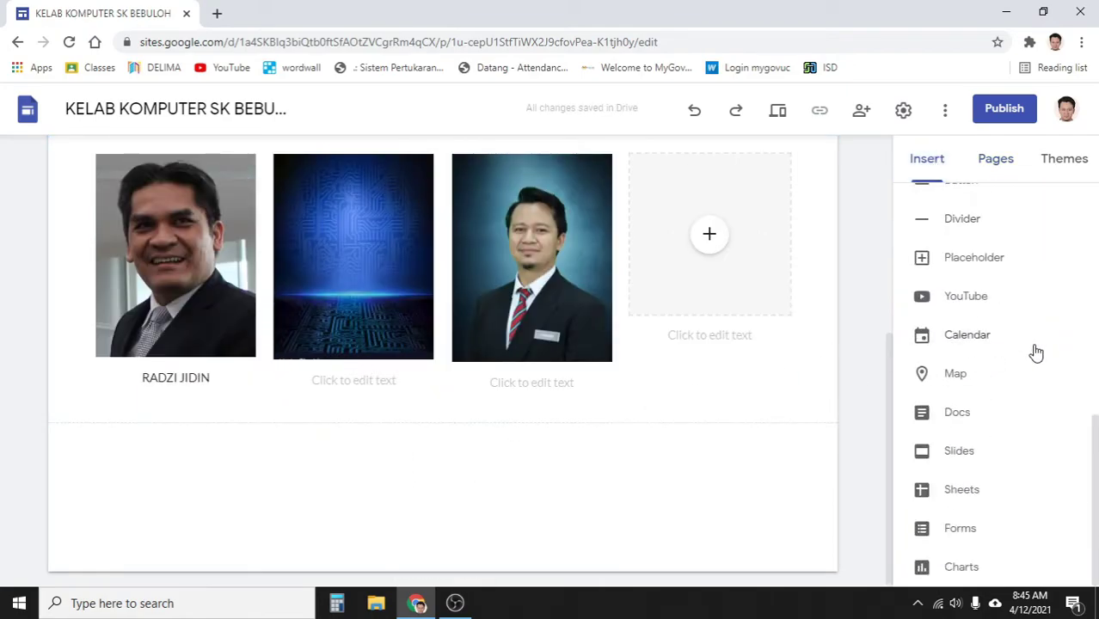
pyautogui.scroll(2, 972, 267)
pyautogui.click(981, 348)
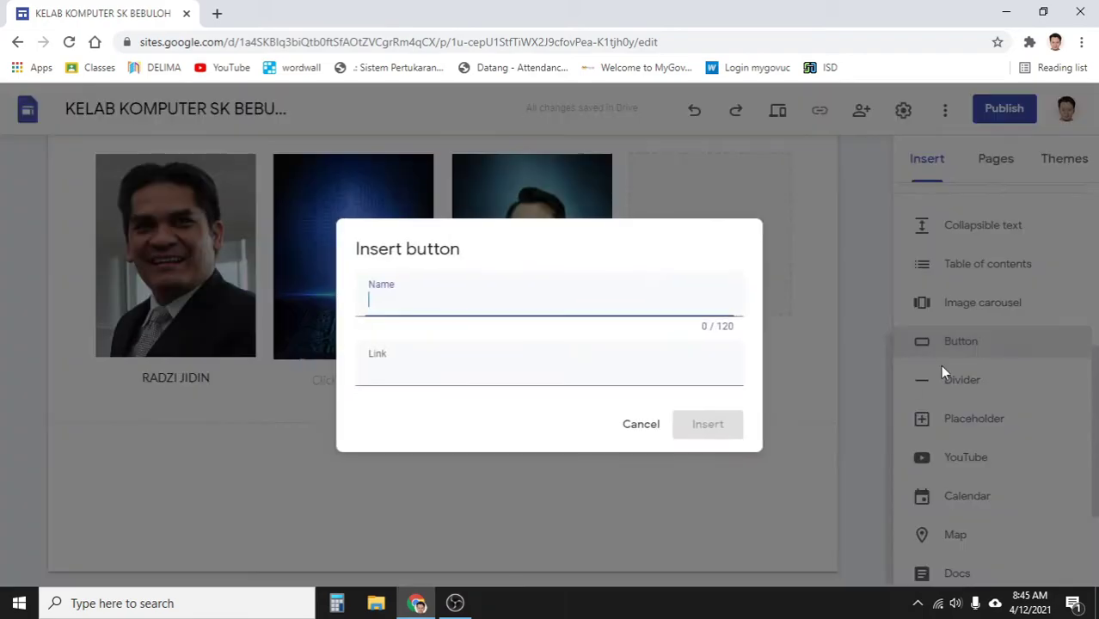
pyautogui.click(373, 365)
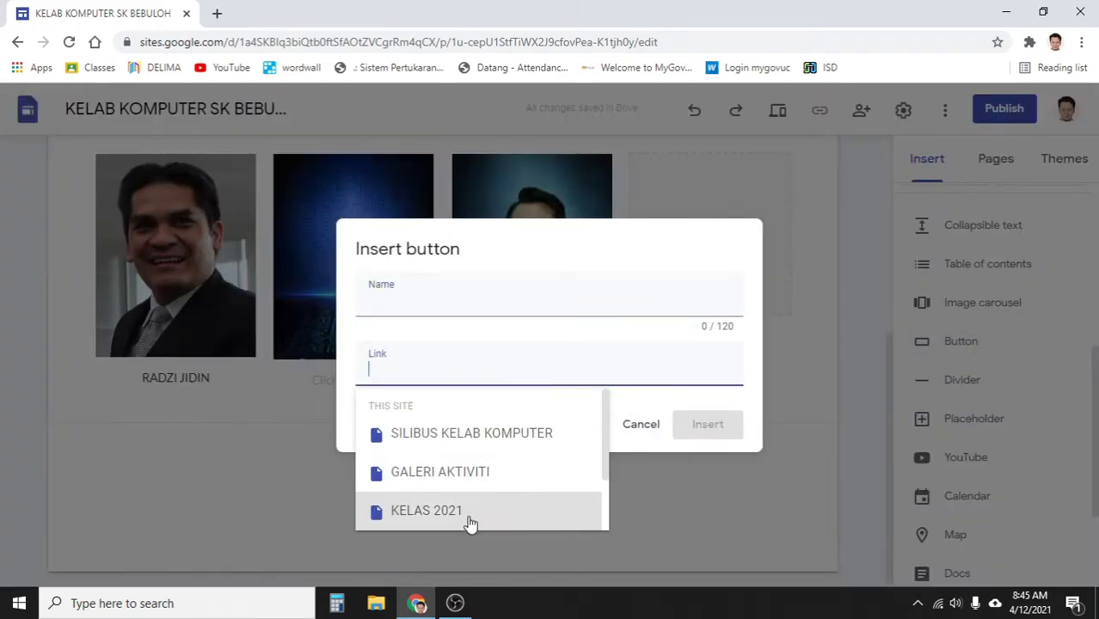
pyautogui.scroll(-1, 466, 515)
pyautogui.click(447, 480)
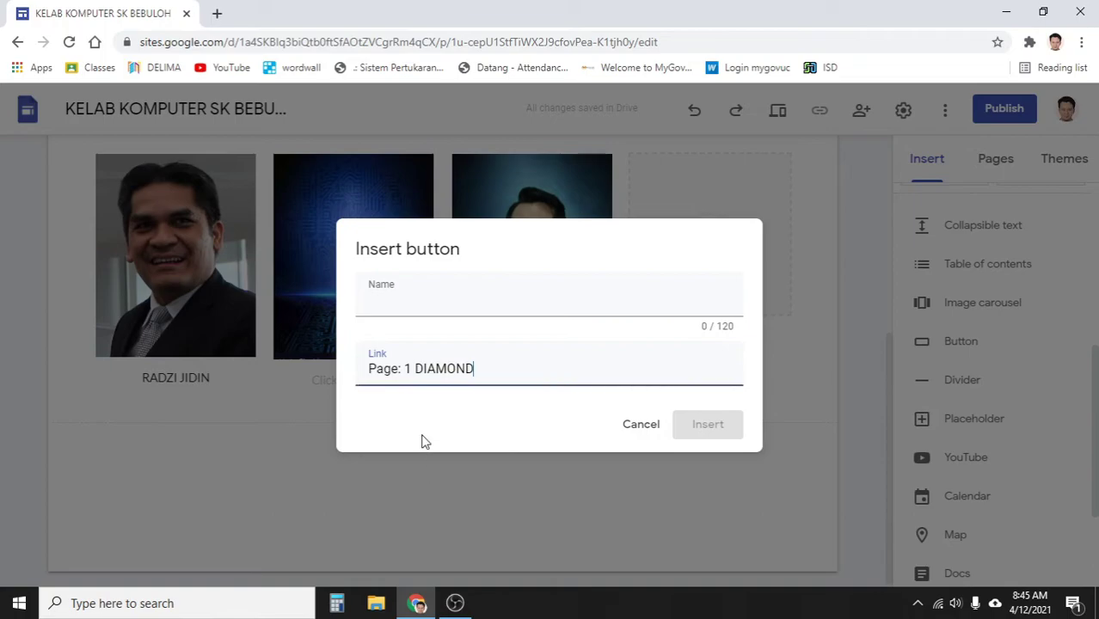
pyautogui.click(400, 291)
pyautogui.write('1 DIAMOND')
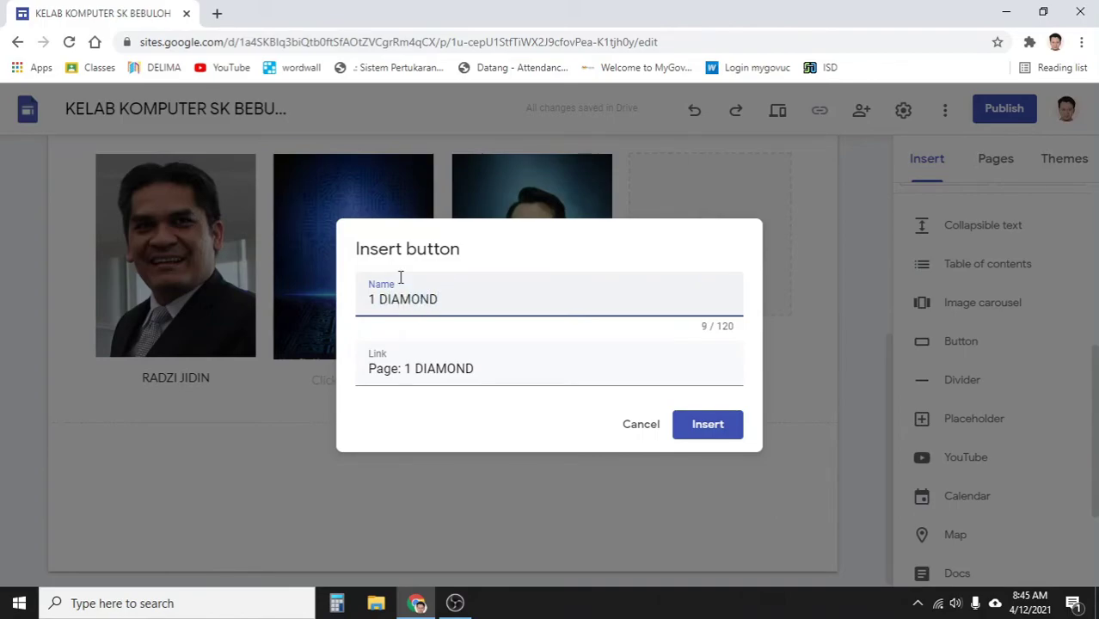
pyautogui.click(707, 430)
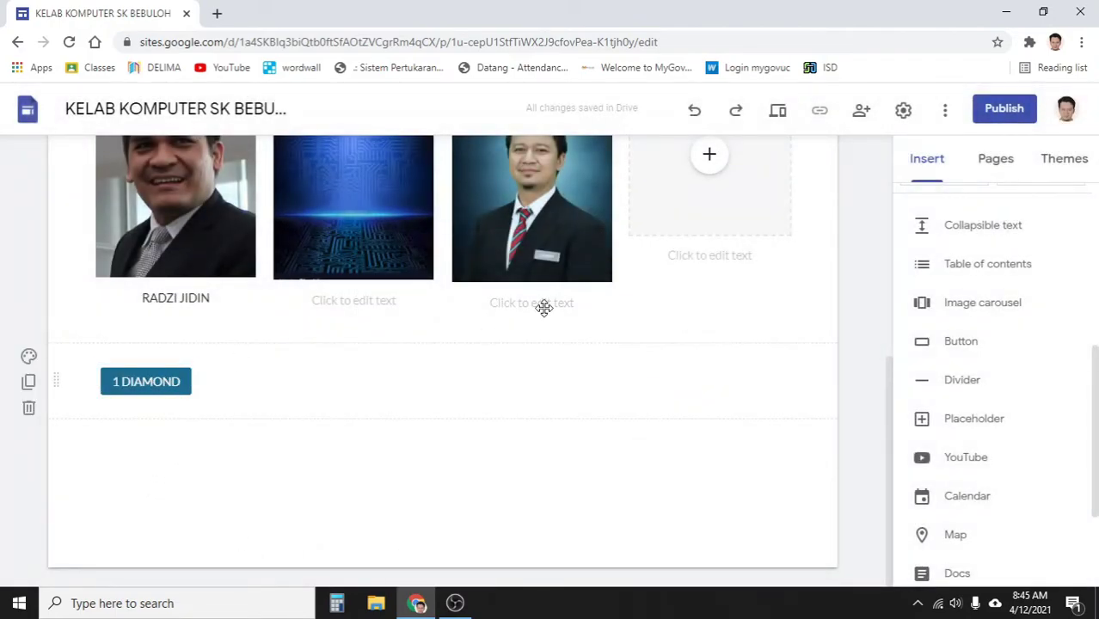
# - Preview the Home page, test the 1 DIAMOND button's link, and leave the preview on the 1 DIAMOND page
pyautogui.click(779, 113)
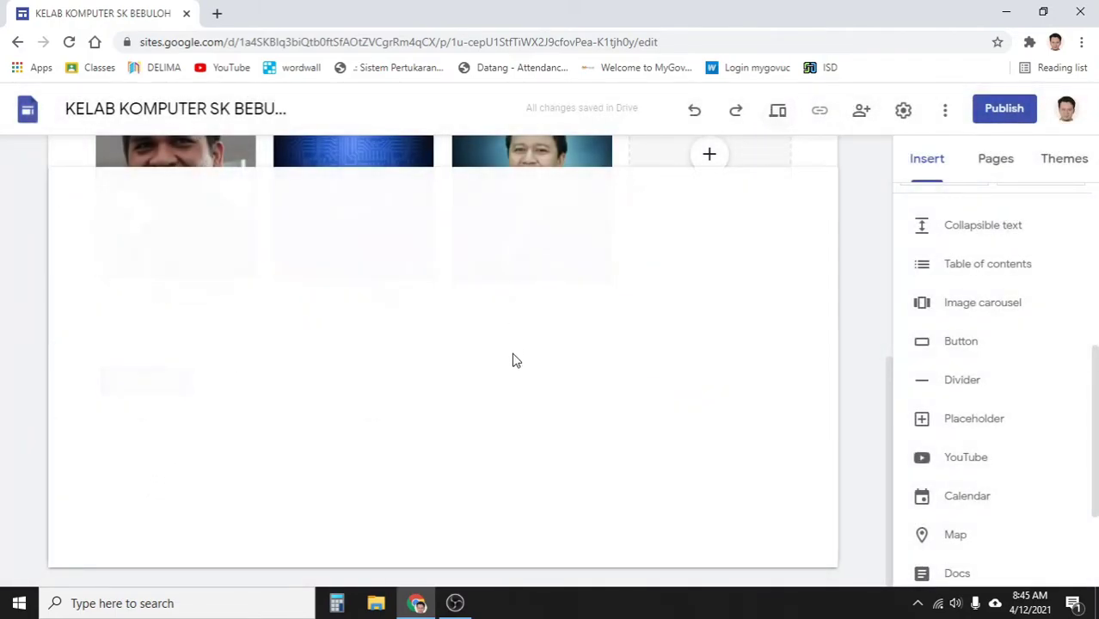
pyautogui.scroll(-5, 448, 412)
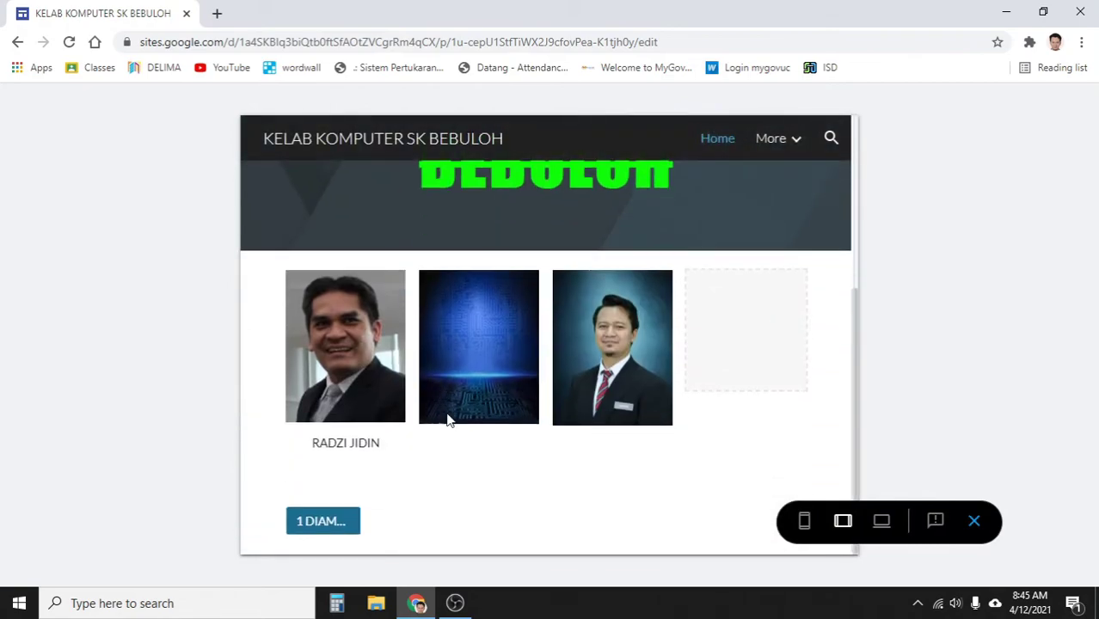
pyautogui.click(320, 529)
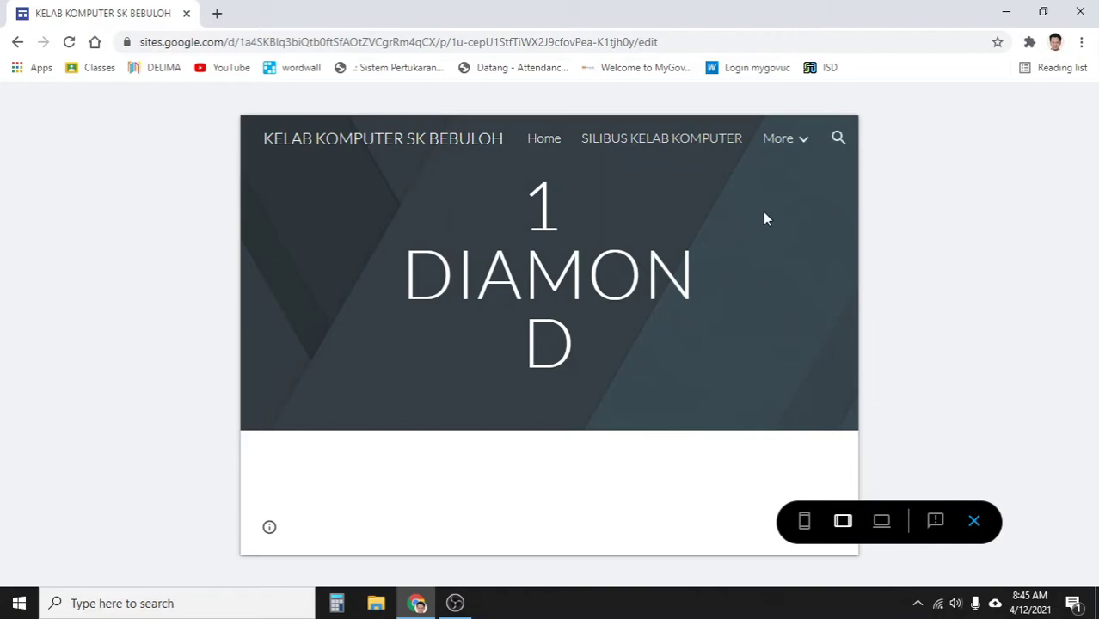
pyautogui.moveTo(810, 155)
pyautogui.click(974, 521)
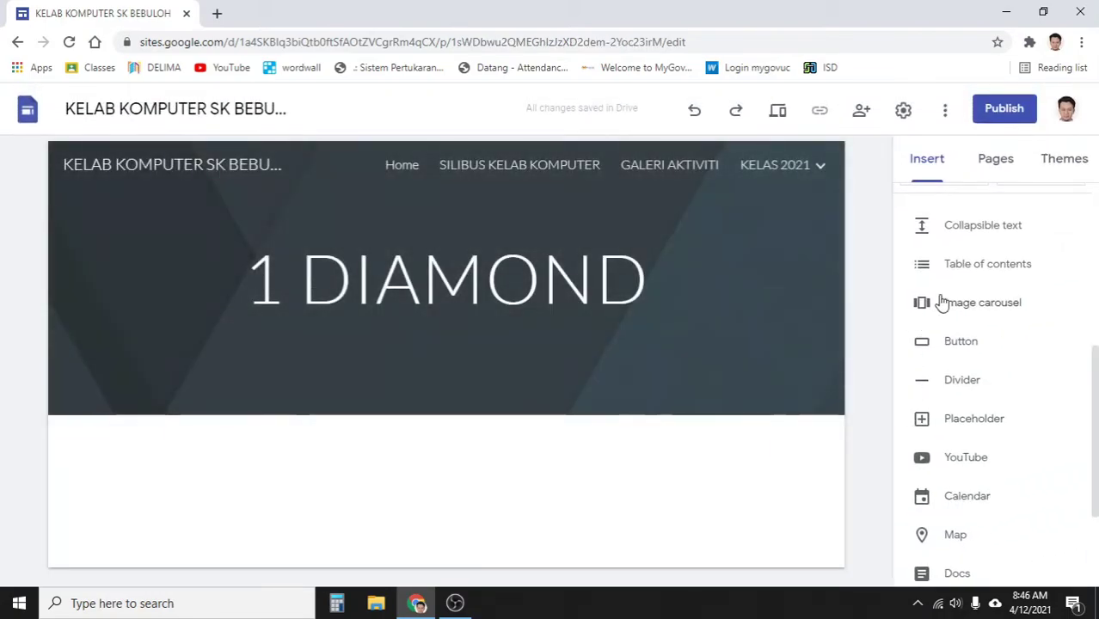
# - Insert the existing Google Form KEHADIRAN KELAB KOMPUTER SK BEBULOH 2021 into the 1 DIAMOND page
pyautogui.scroll(-2, 1013, 397)
pyautogui.scroll(5, 1013, 394)
pyautogui.moveTo(631, 386)
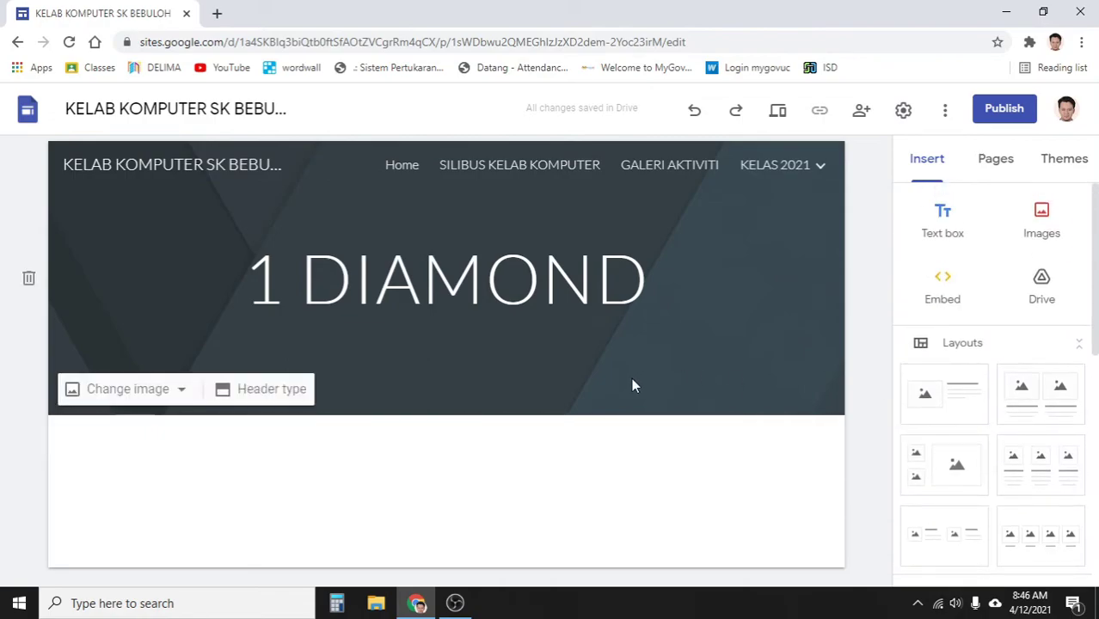
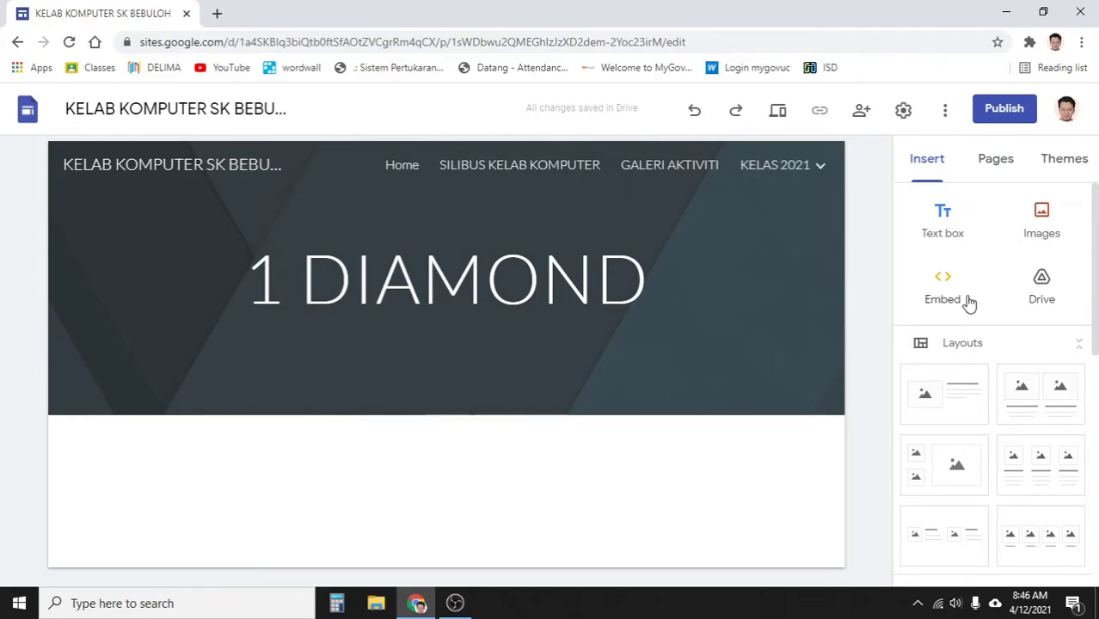
pyautogui.scroll(-10, 998, 307)
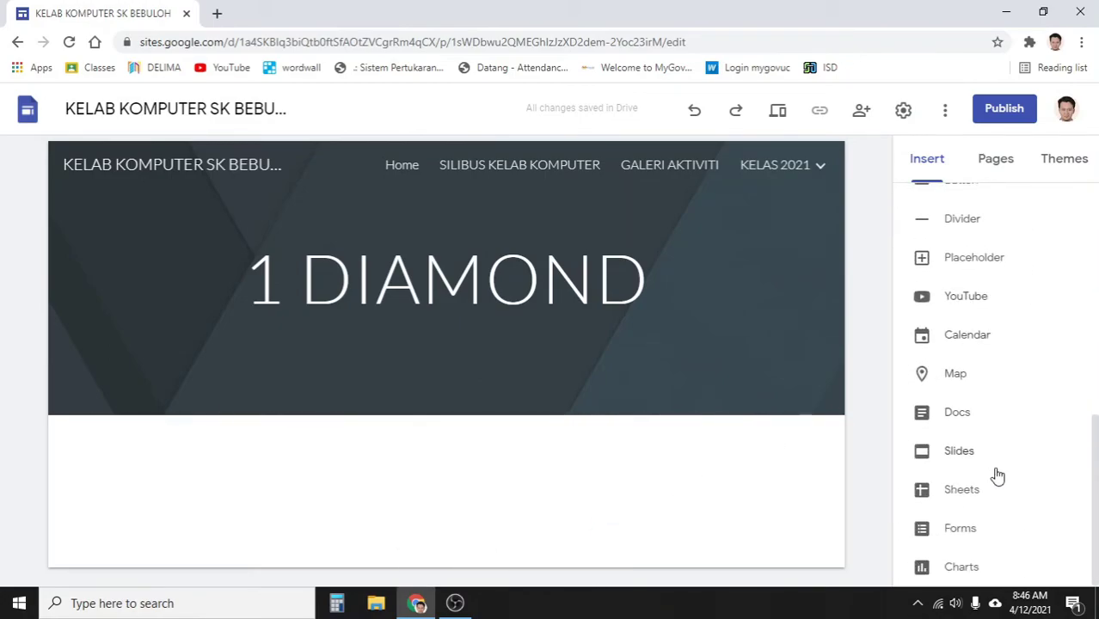
pyautogui.click(974, 530)
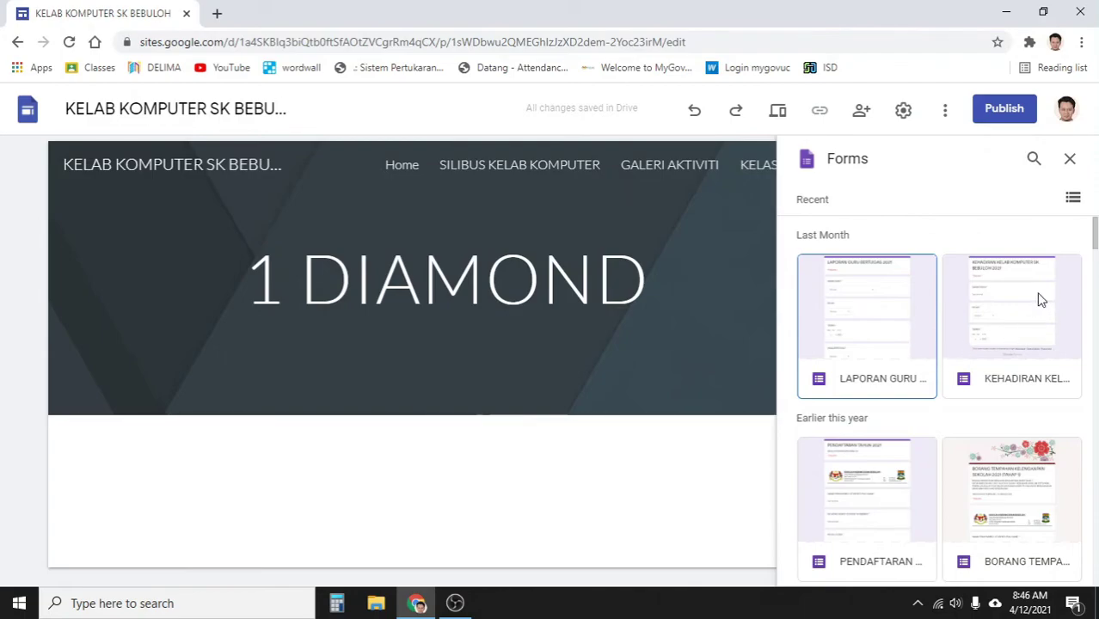
pyautogui.click(1011, 323)
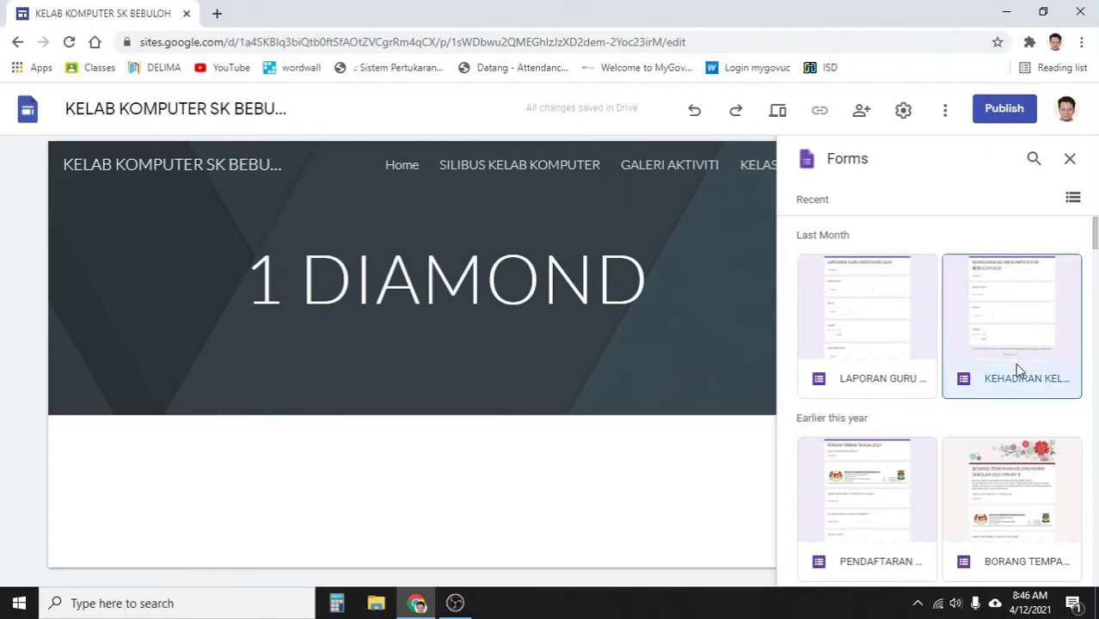
pyautogui.click(1056, 568)
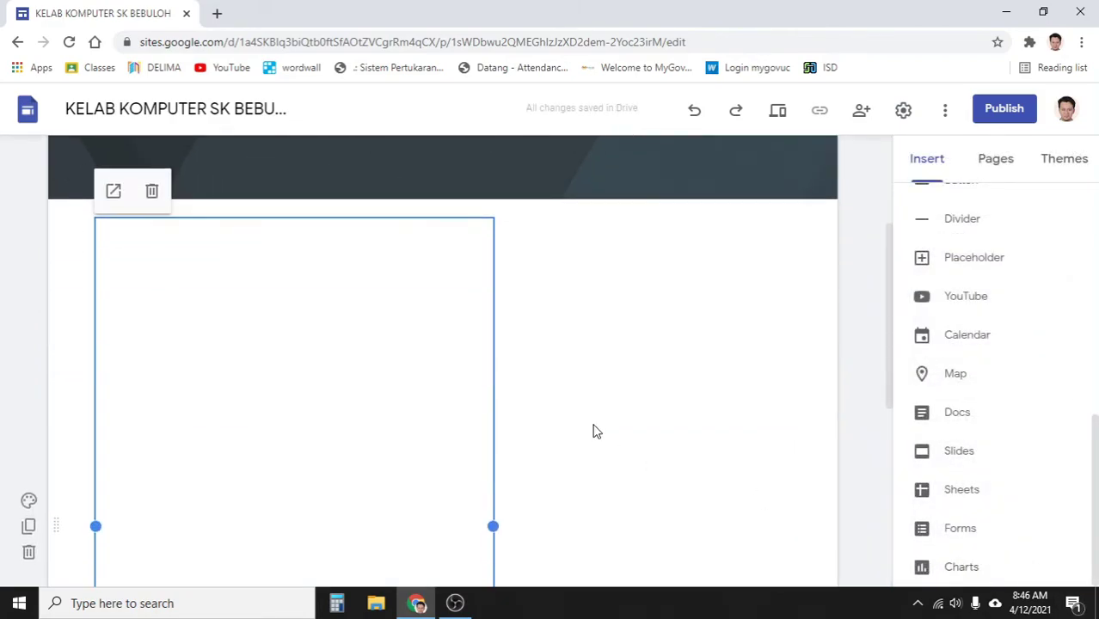
# - Centre the embedded attendance form horizontally below the 1 DIAMOND header and review it down to the Submit button
pyautogui.scroll(-2, 596, 447)
pyautogui.scroll(-2, 600, 455)
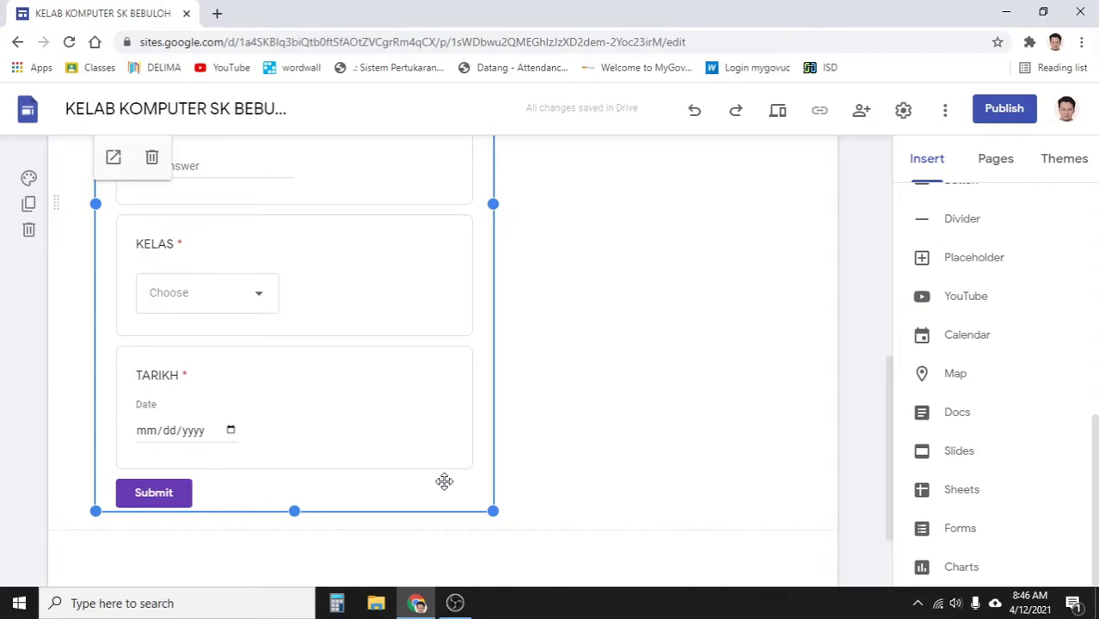
pyautogui.moveTo(445, 368); pyautogui.dragTo(548, 379)
pyautogui.scroll(6, 684, 391)
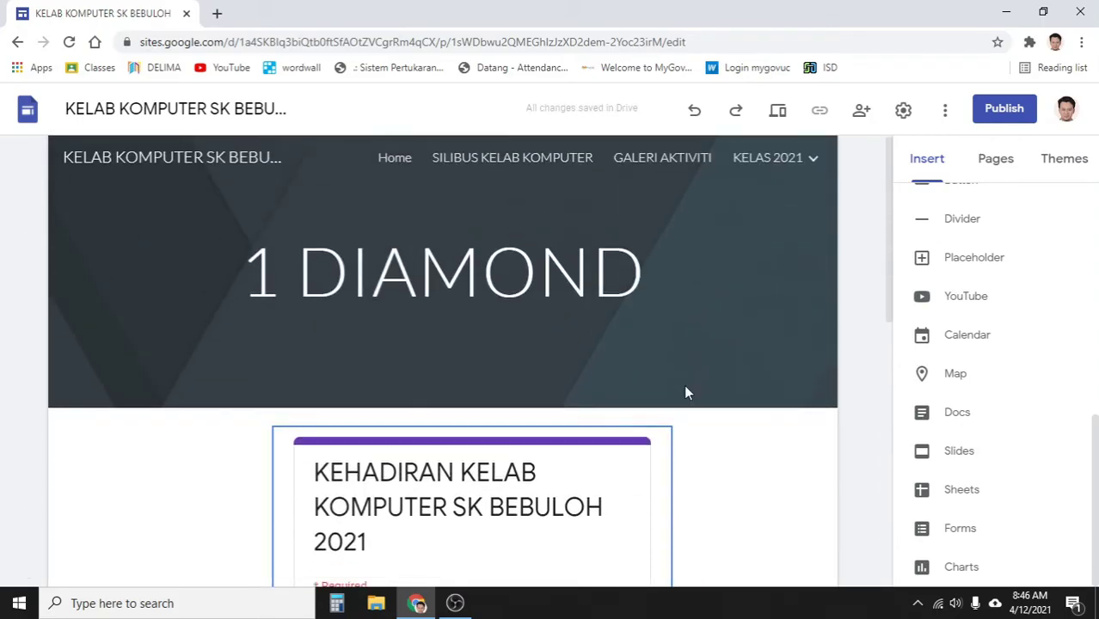
pyautogui.scroll(-5, 684, 391)
pyautogui.scroll(-2, 686, 394)
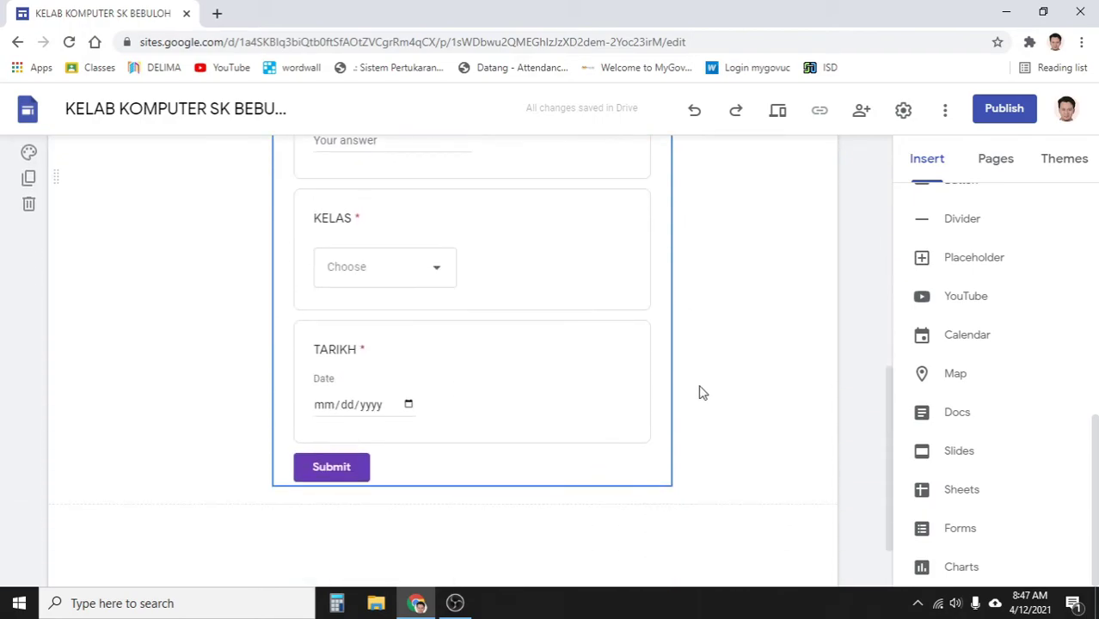
# - Preview the 1 DIAMOND page at tablet size and at large-screen size, checking the embedded attendance form
pyautogui.click(736, 390)
pyautogui.scroll(5, 736, 390)
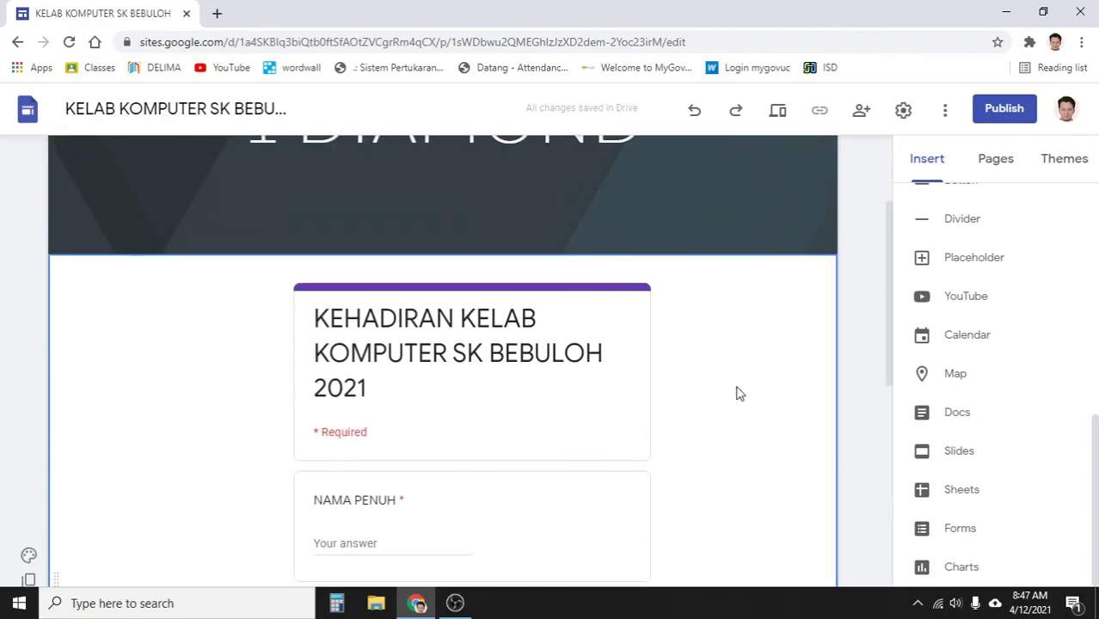
pyautogui.scroll(-2, 736, 390)
pyautogui.click(778, 116)
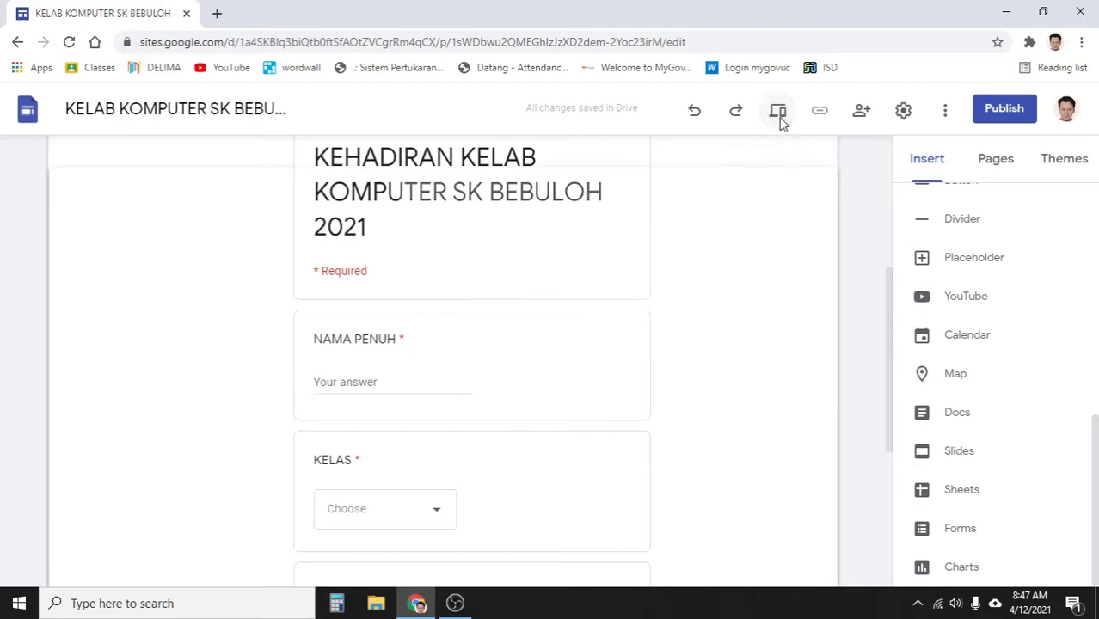
pyautogui.scroll(-6, 696, 423)
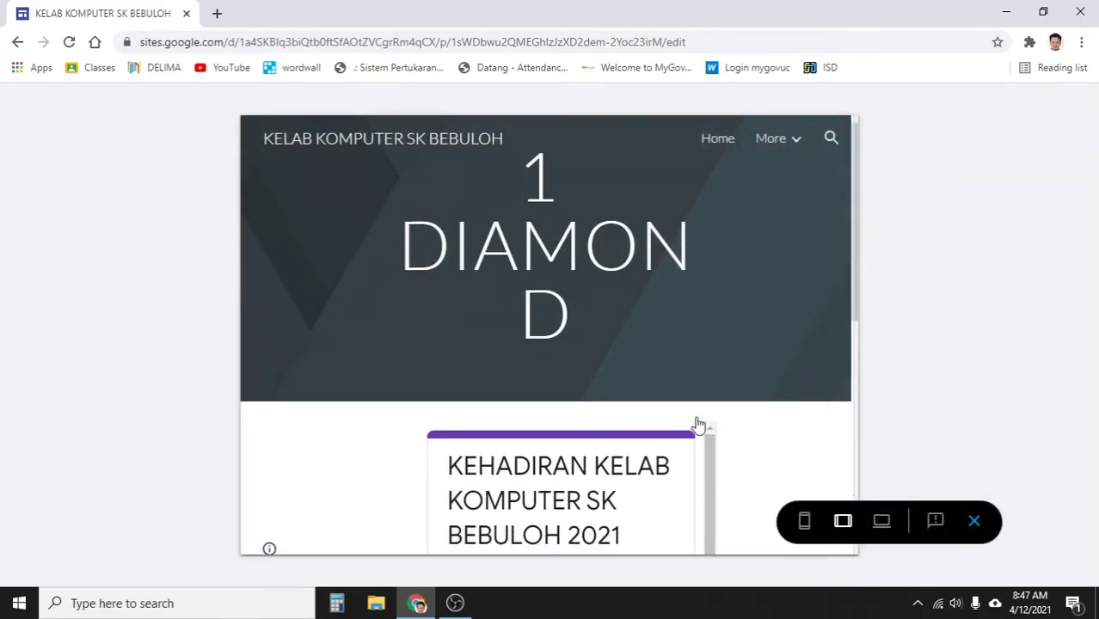
pyautogui.click(882, 521)
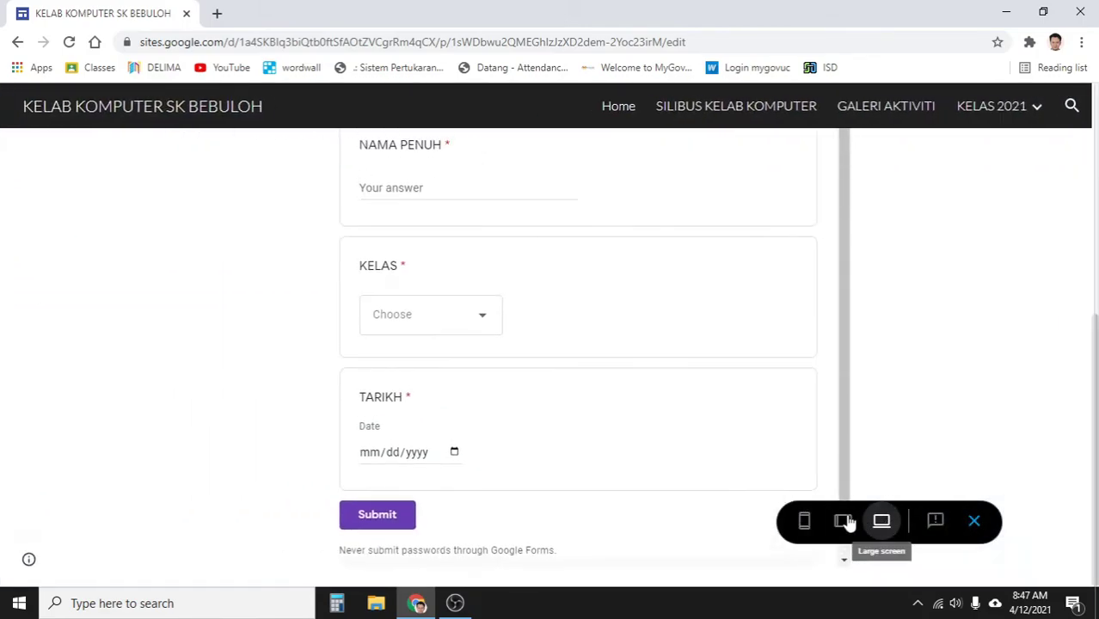
# - Check the attendance form at phone size down to its Submit button, and close the preview
pyautogui.click(804, 521)
pyautogui.scroll(5, 602, 348)
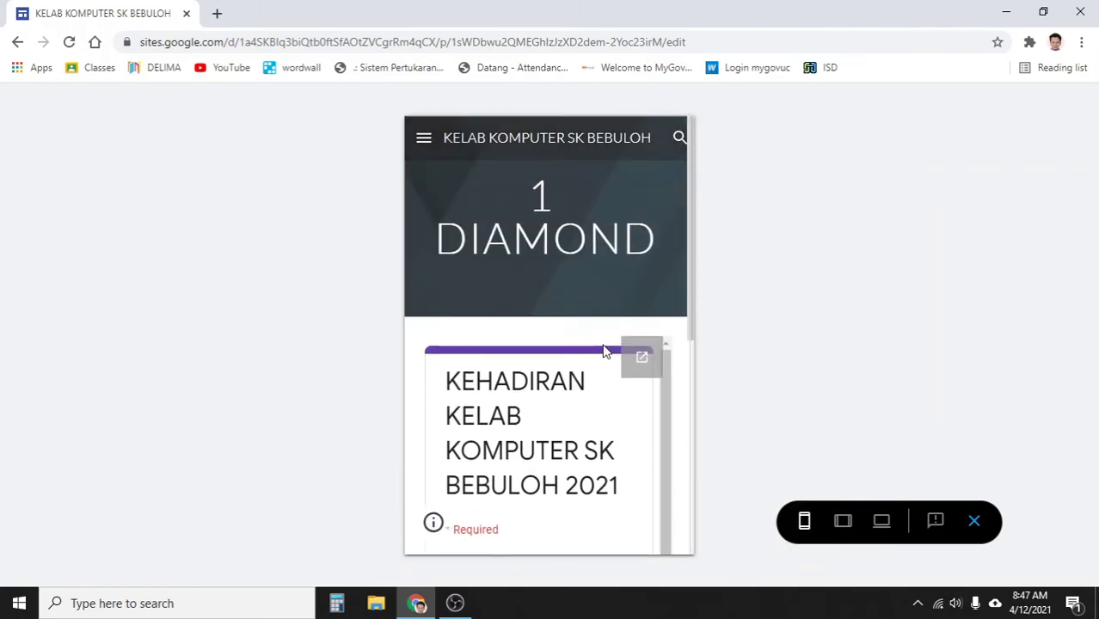
pyautogui.scroll(-2, 570, 270)
pyautogui.scroll(-2, 533, 394)
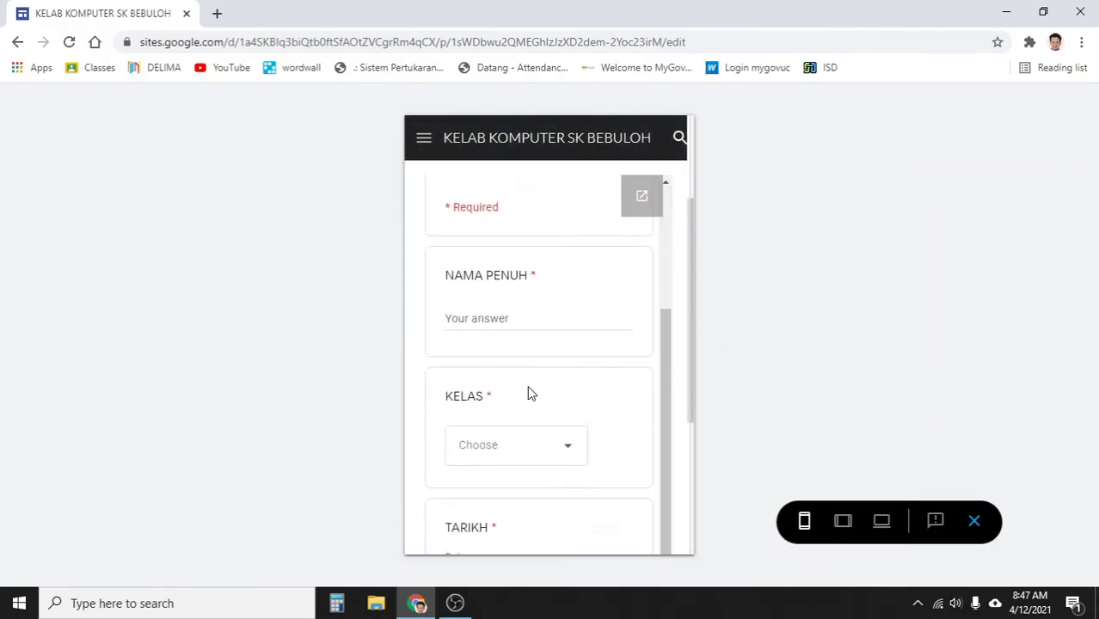
pyautogui.scroll(-3, 543, 381)
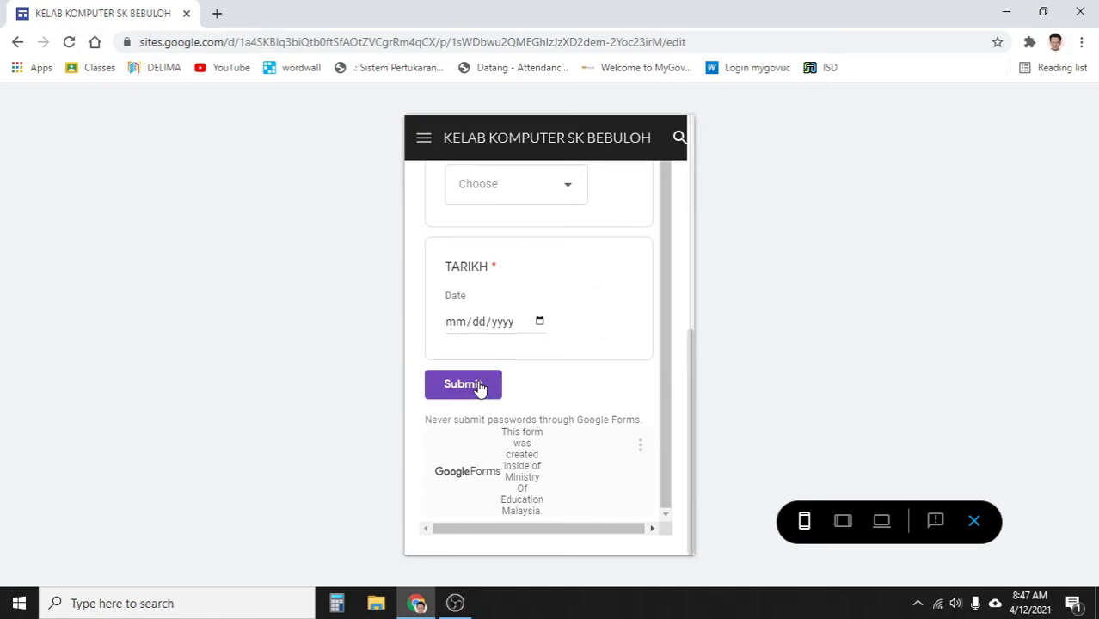
pyautogui.scroll(2, 479, 388)
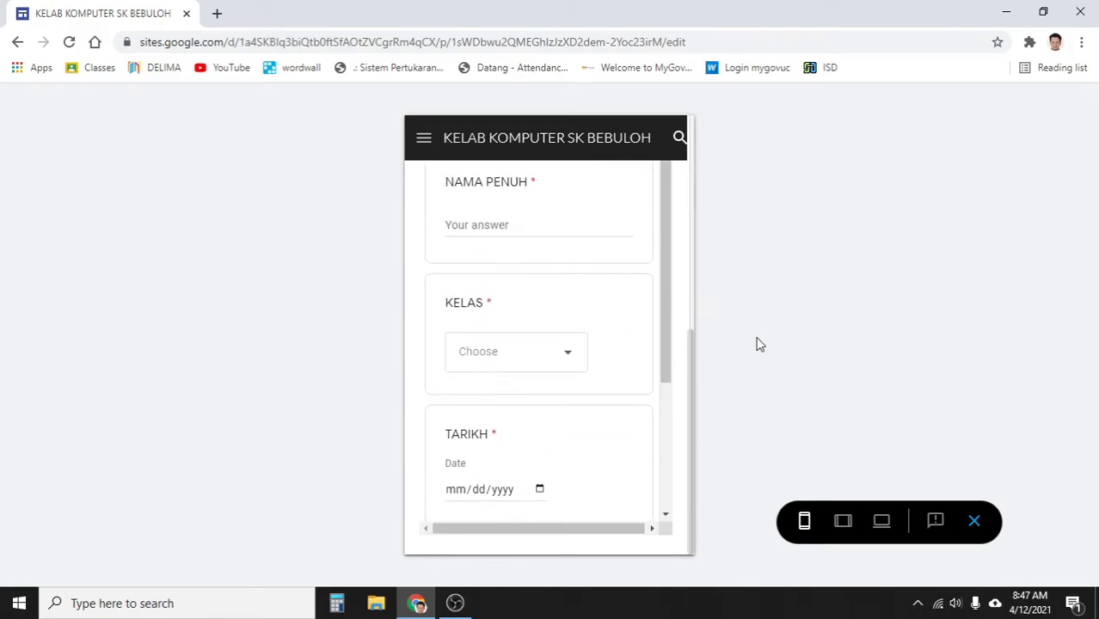
pyautogui.click(974, 521)
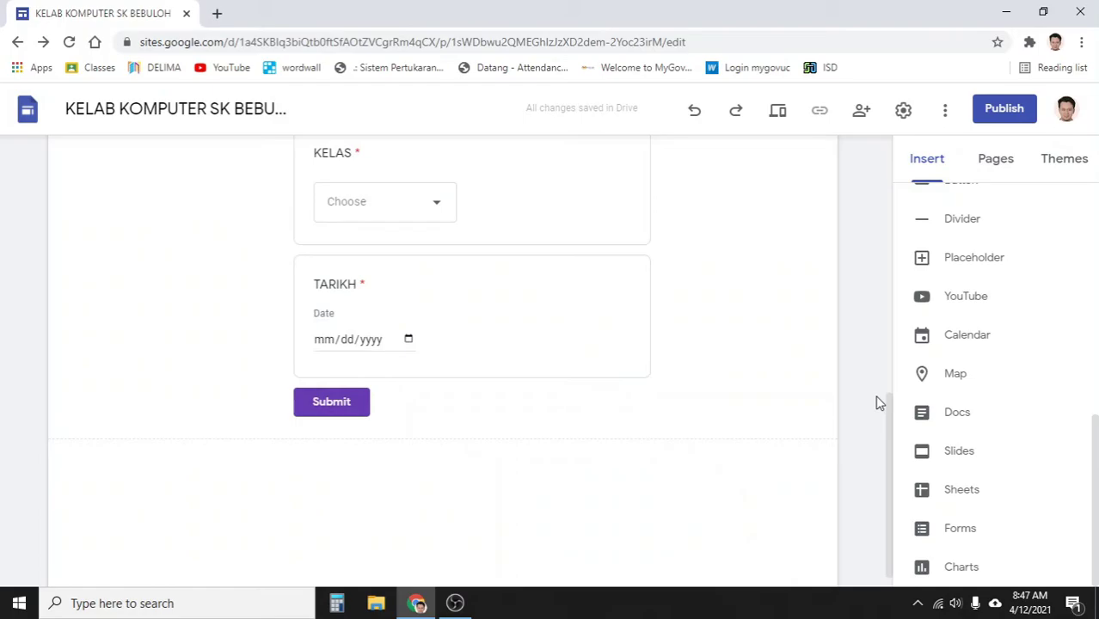
# - Start inserting a YouTube video on the 1 DIAMOND page and search for PENGGUNAAN KOMPUTER
pyautogui.scroll(-1, 879, 404)
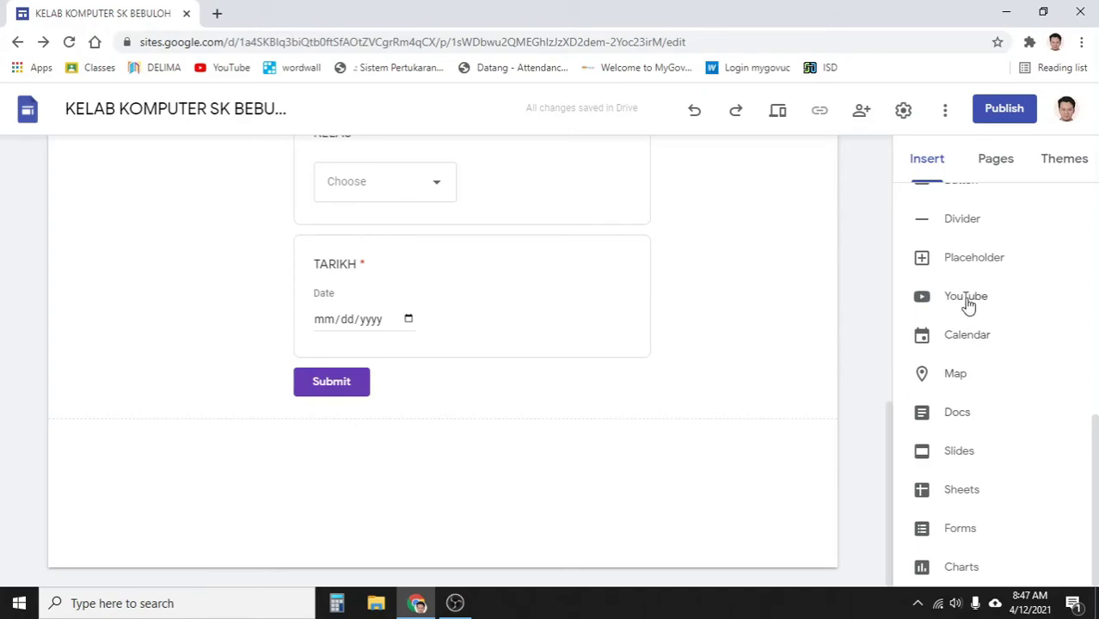
pyautogui.scroll(3, 729, 310)
pyautogui.scroll(3, 876, 248)
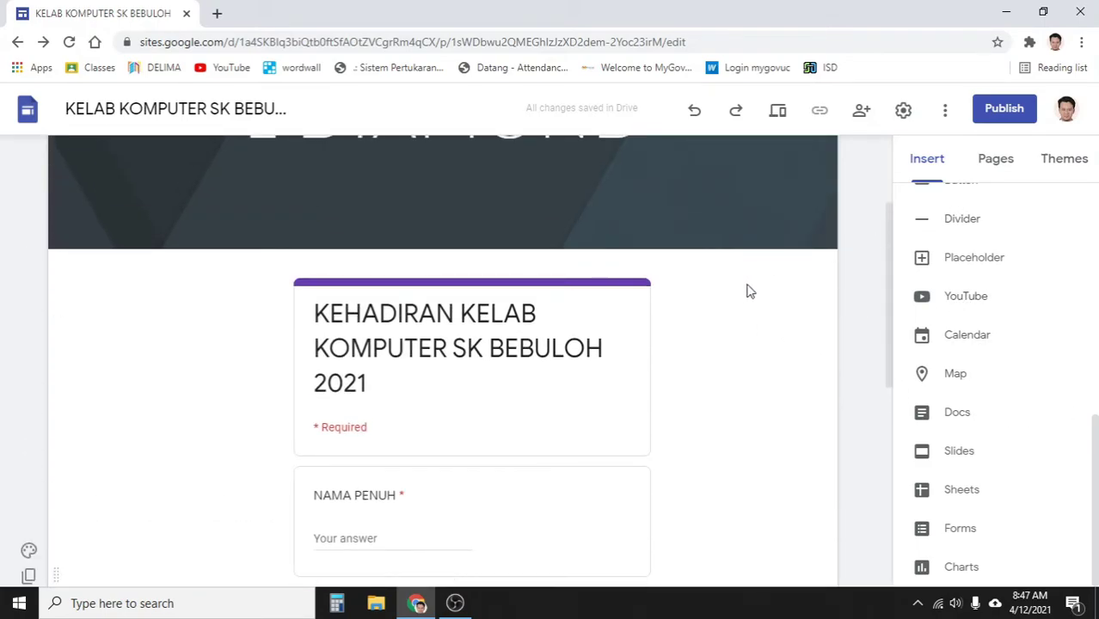
pyautogui.scroll(-6, 741, 312)
pyautogui.click(954, 298)
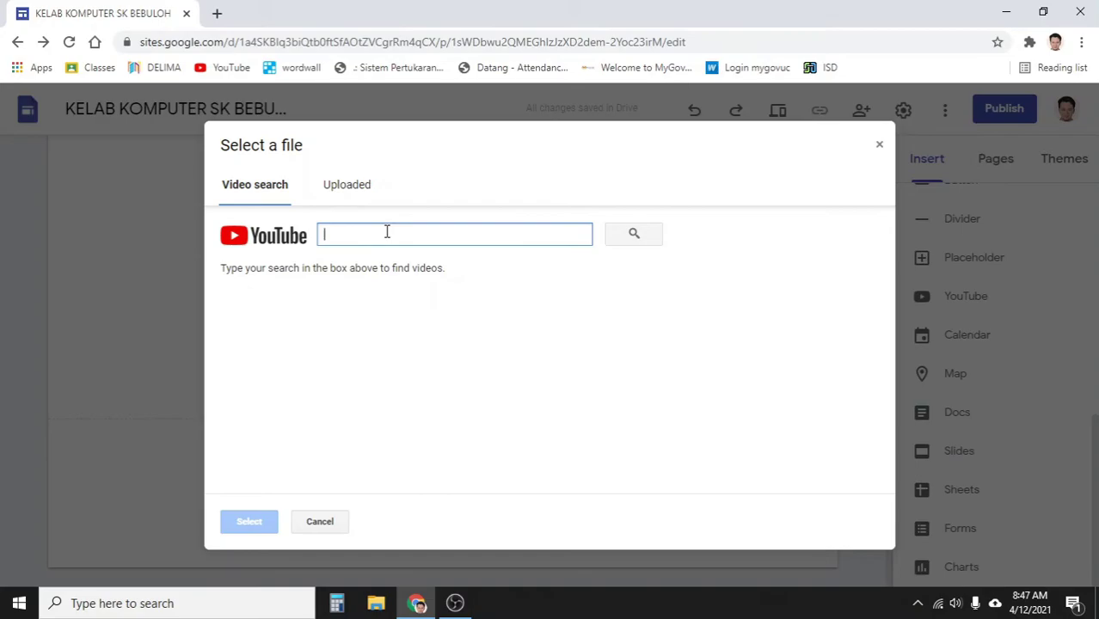
pyautogui.write('PENGGUNAAN')
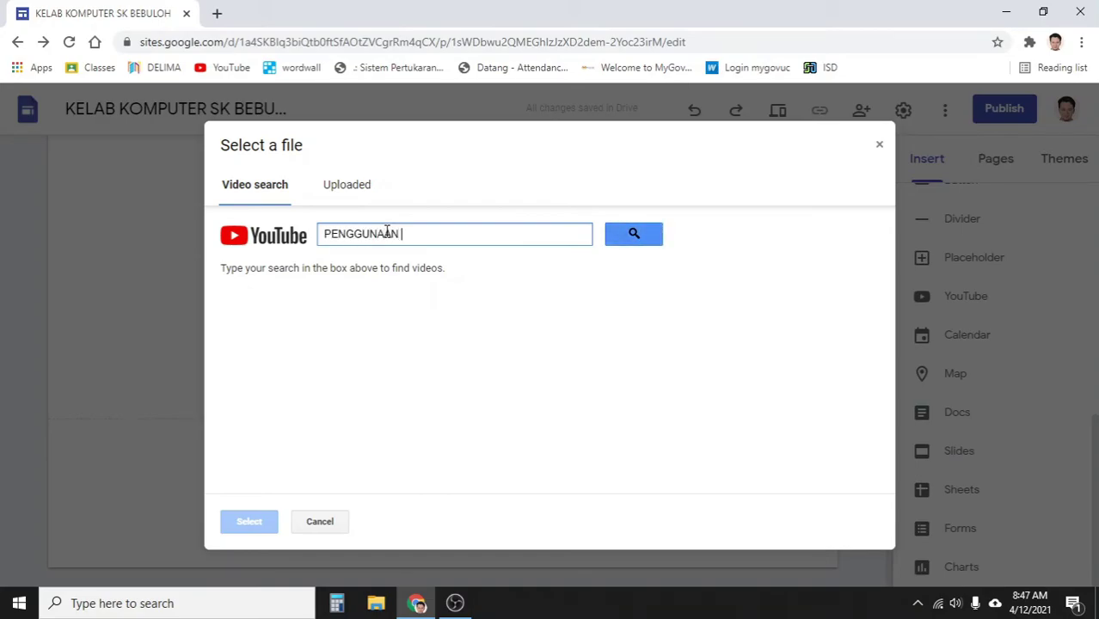
pyautogui.write(' KOMPUTER')
pyautogui.press('Return')
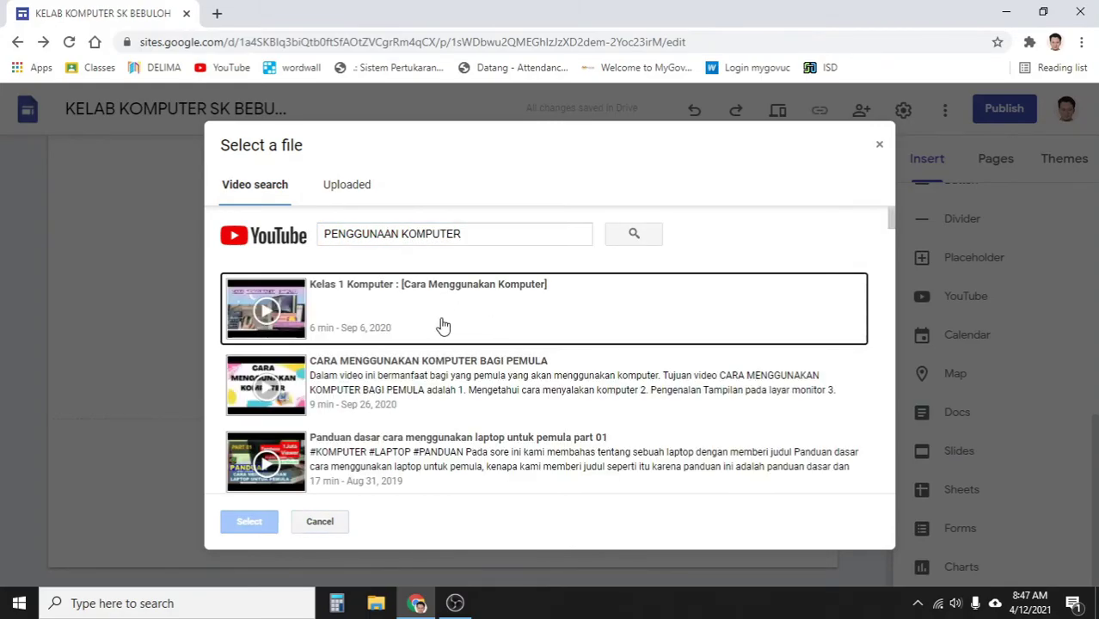
# - Insert the video Kelas 1 Komputer : [Cara Menggunakan Komputer] and move it right, to near the middle beneath the attendance form
pyautogui.click(473, 316)
pyautogui.click(232, 524)
pyautogui.moveTo(333, 397); pyautogui.dragTo(516, 383)
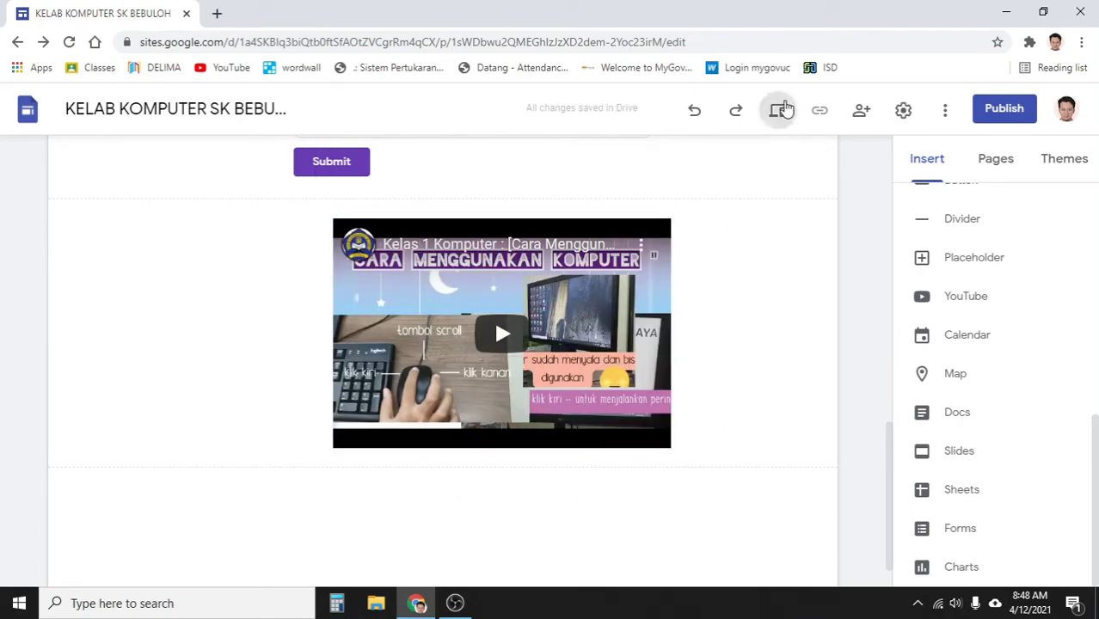
# - Preview the page at phone size, and play, mute and pause the embedded YouTube video below the form
pyautogui.click(781, 109)
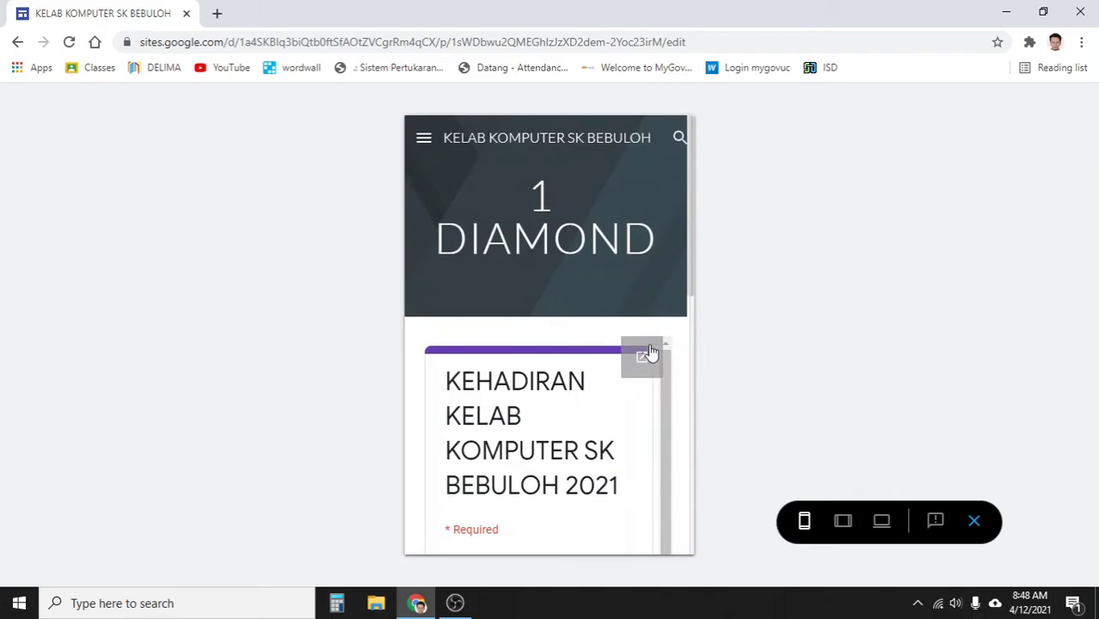
pyautogui.scroll(-3, 647, 371)
pyautogui.scroll(-1, 647, 371)
pyautogui.scroll(-5, 662, 387)
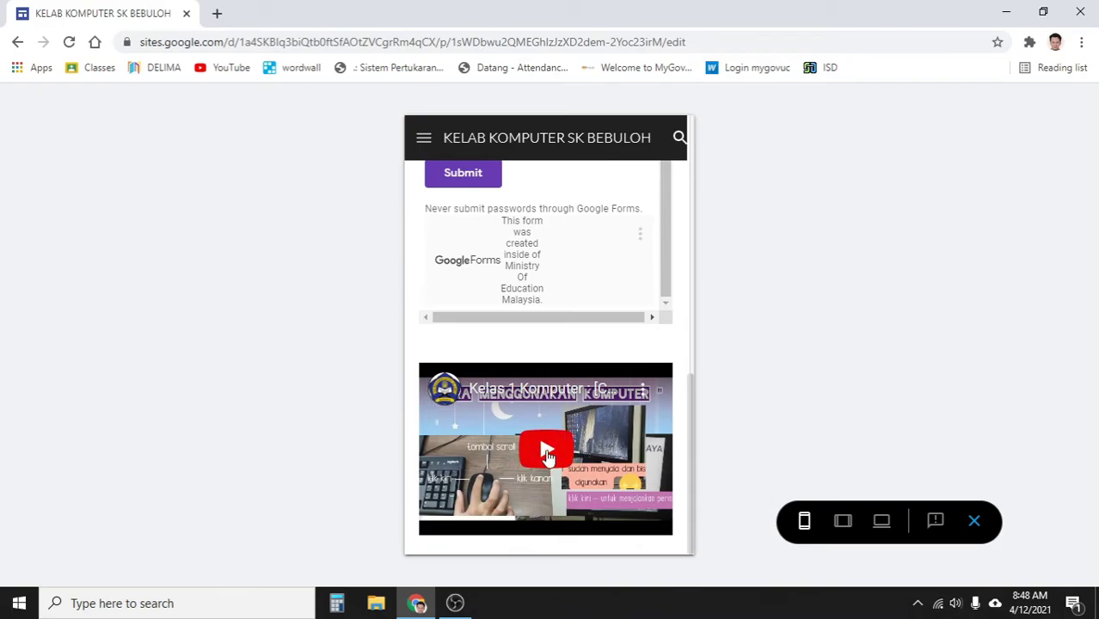
pyautogui.click(550, 448)
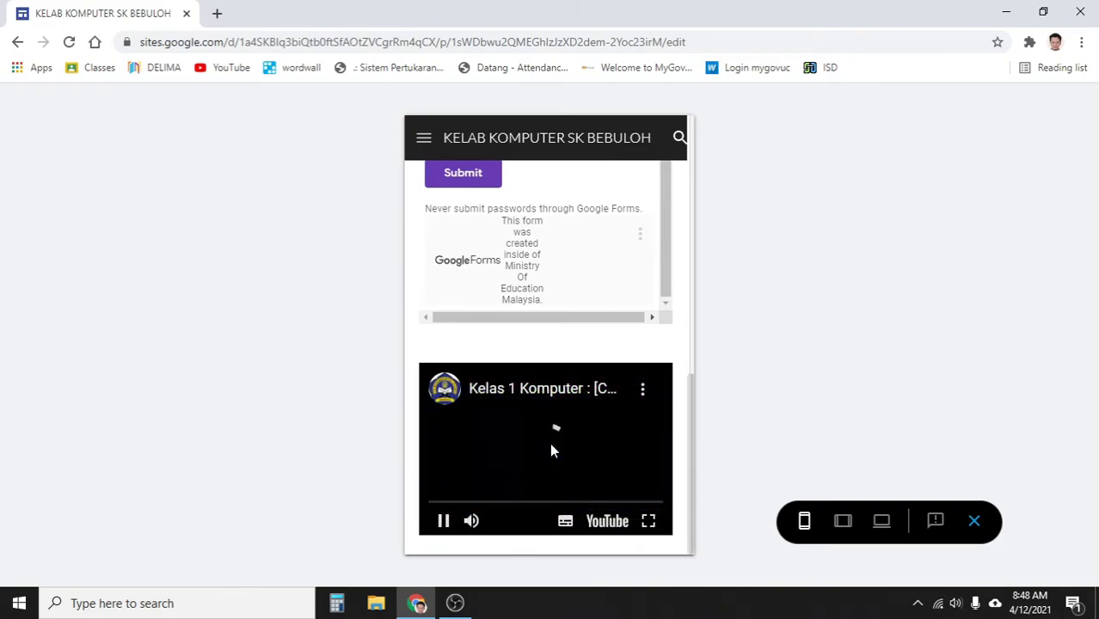
pyautogui.click(472, 522)
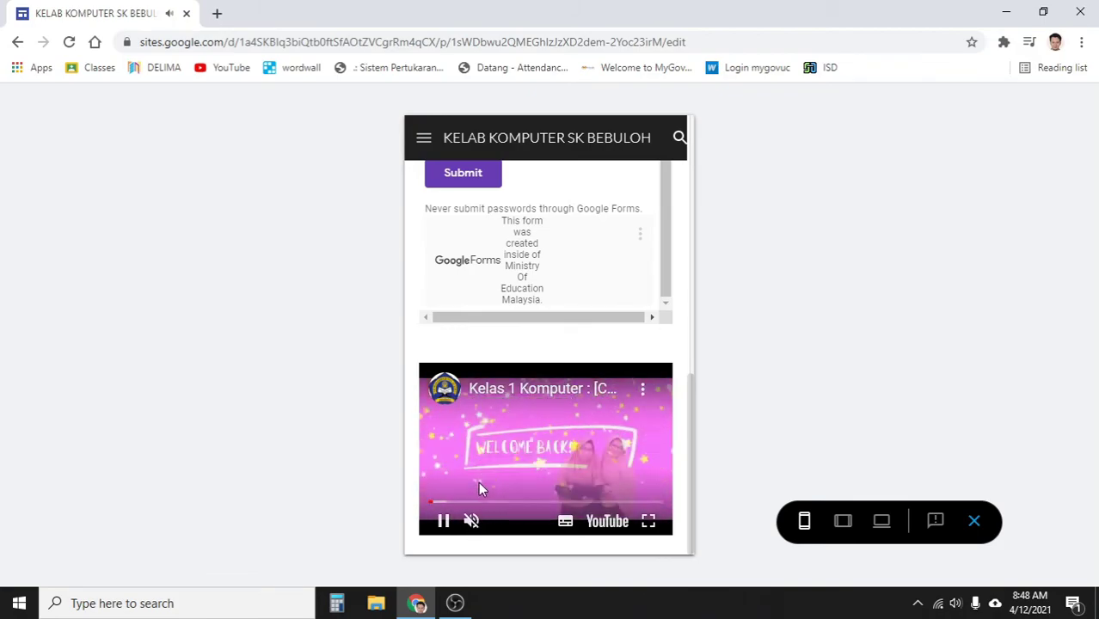
pyautogui.click(444, 522)
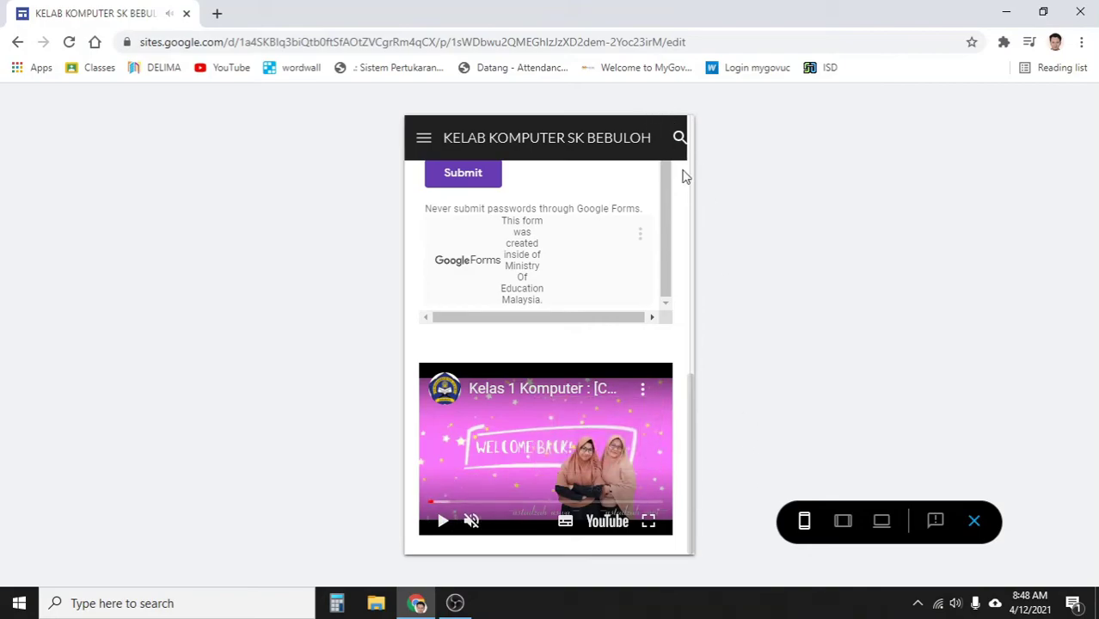
# - Check the video at tablet and large-screen sizes, play it with the volume raised, pause it, and close the preview
pyautogui.click(843, 521)
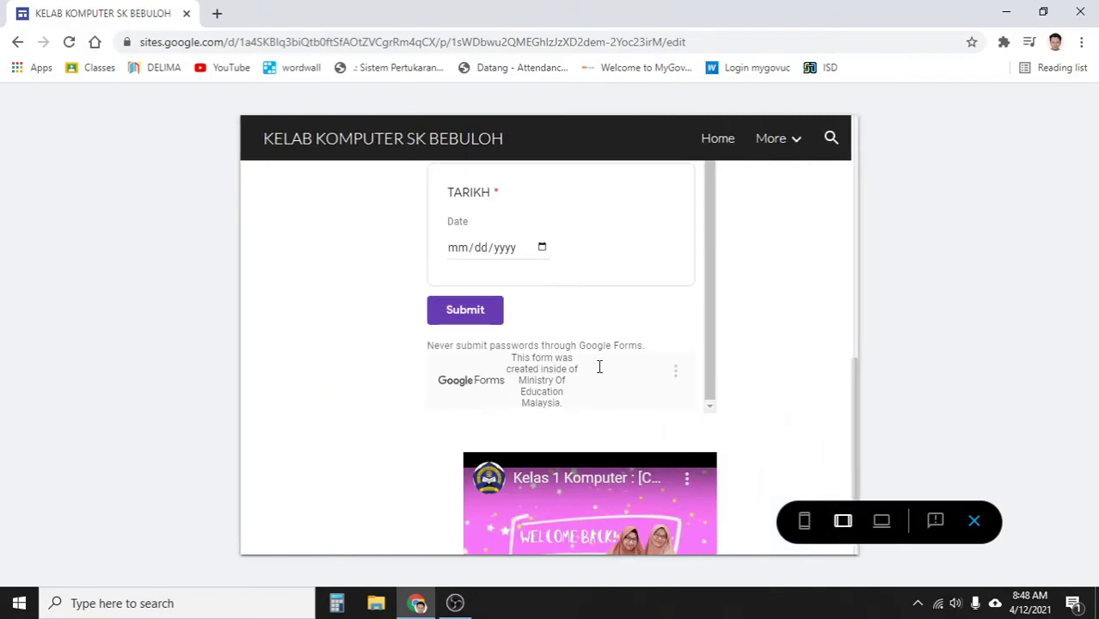
pyautogui.scroll(-1, 602, 379)
pyautogui.click(881, 521)
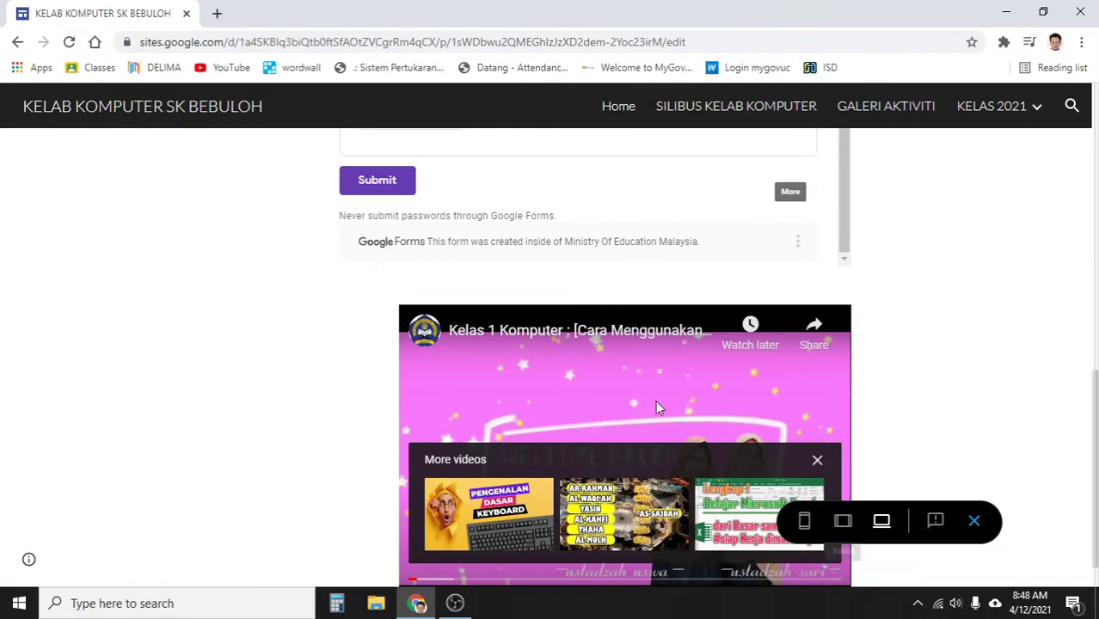
pyautogui.scroll(-1, 653, 404)
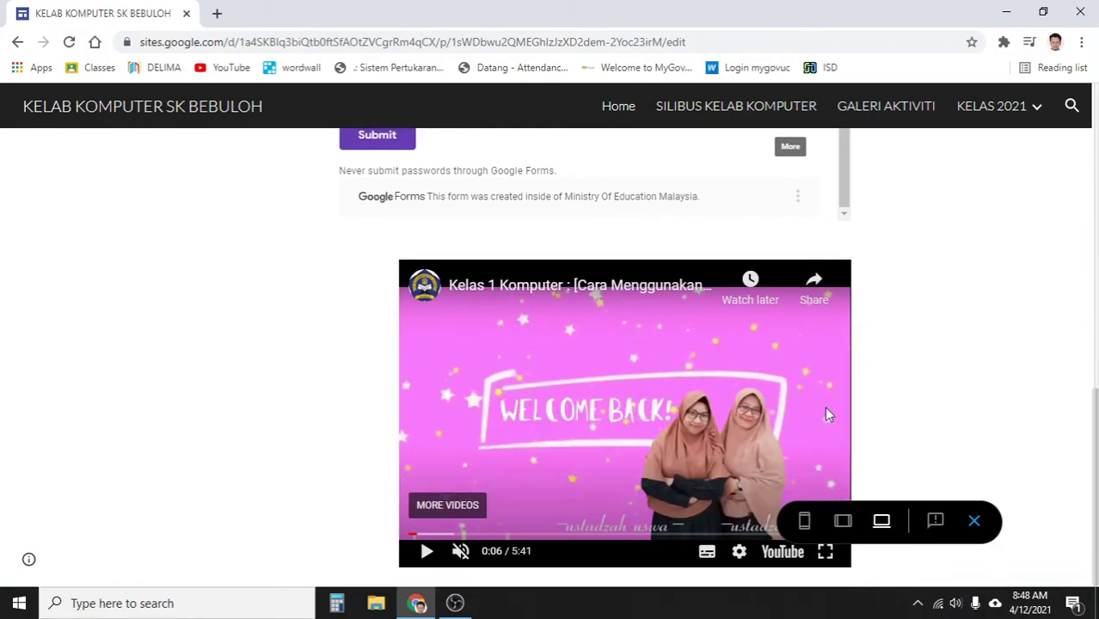
pyautogui.click(425, 552)
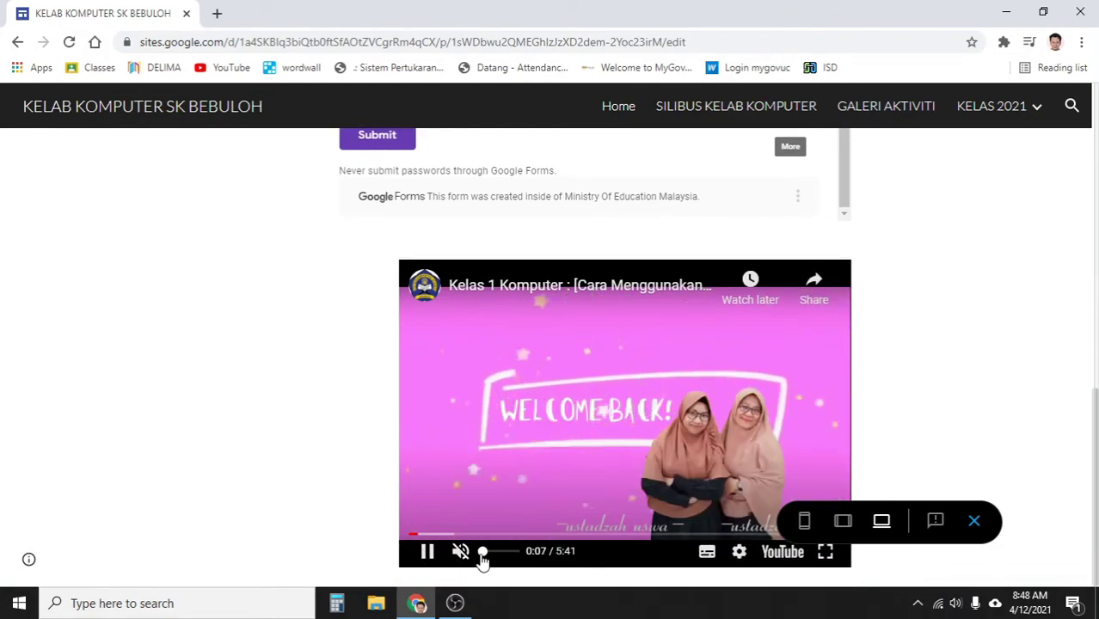
pyautogui.moveTo(482, 557)
pyautogui.mouseDown()
pyautogui.moveTo(503, 558)
pyautogui.moveTo(492, 557)
pyautogui.mouseUp()
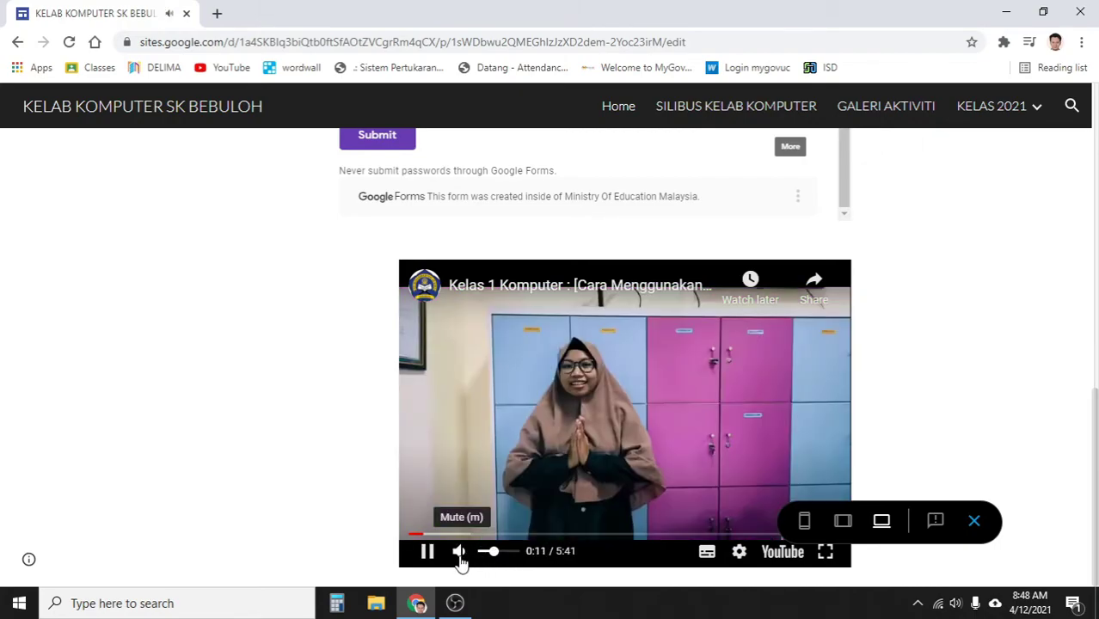
pyautogui.click(428, 552)
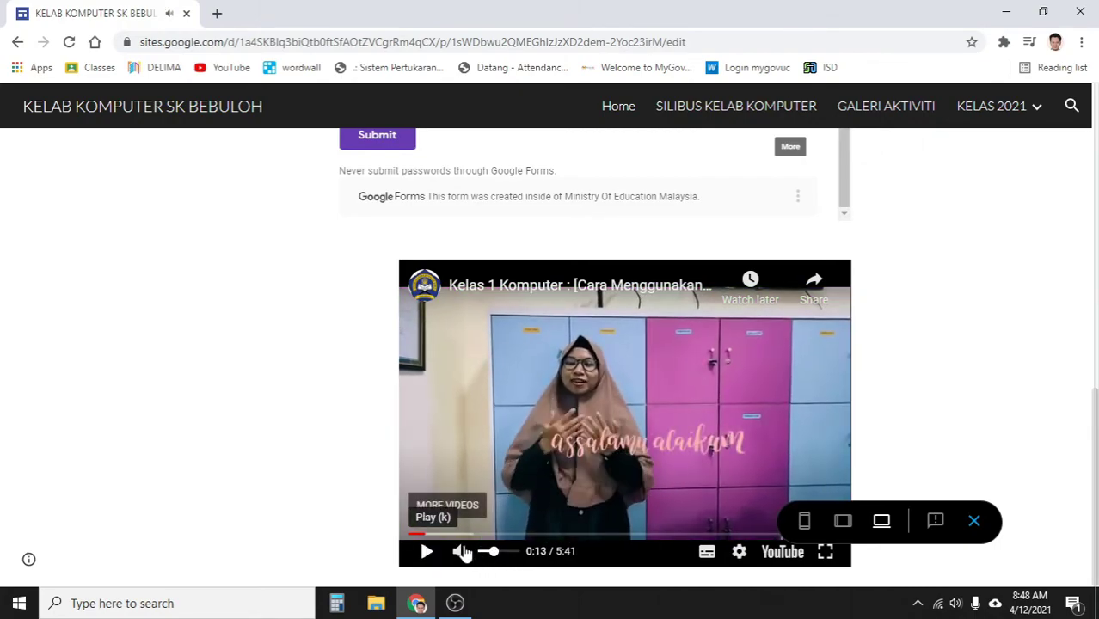
pyautogui.click(974, 521)
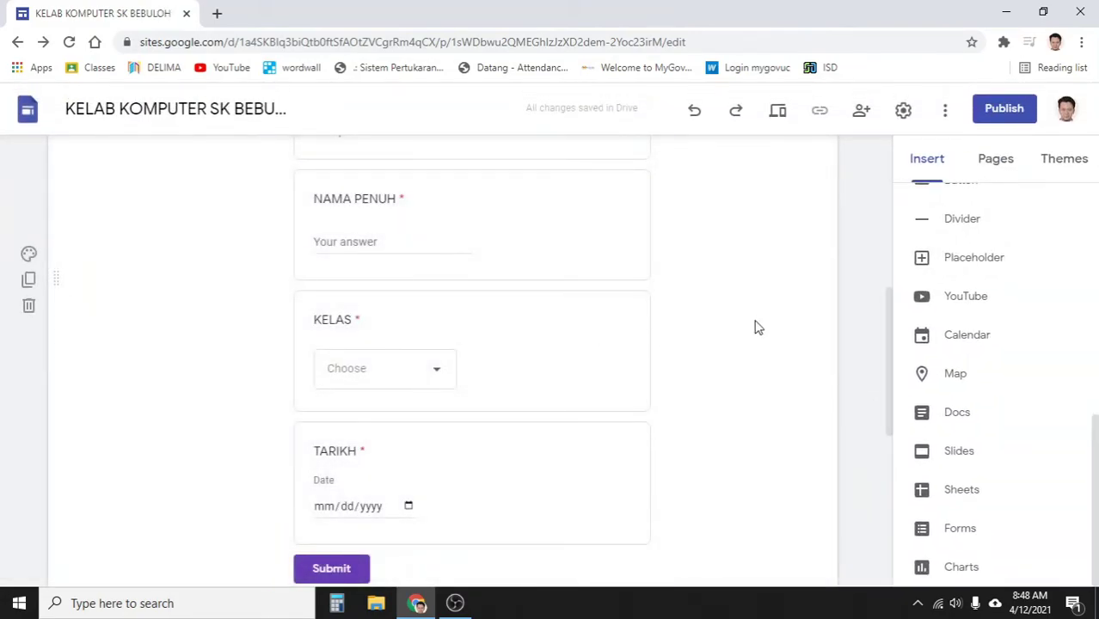
pyautogui.scroll(-3, 774, 335)
pyautogui.scroll(9, 1005, 444)
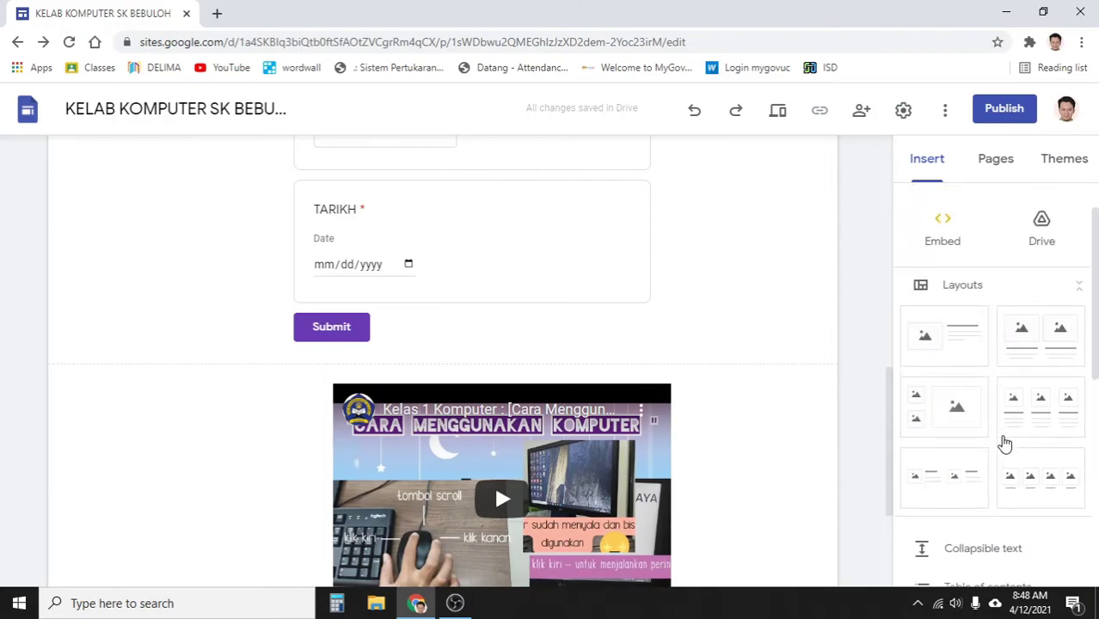
pyautogui.scroll(-3, 534, 416)
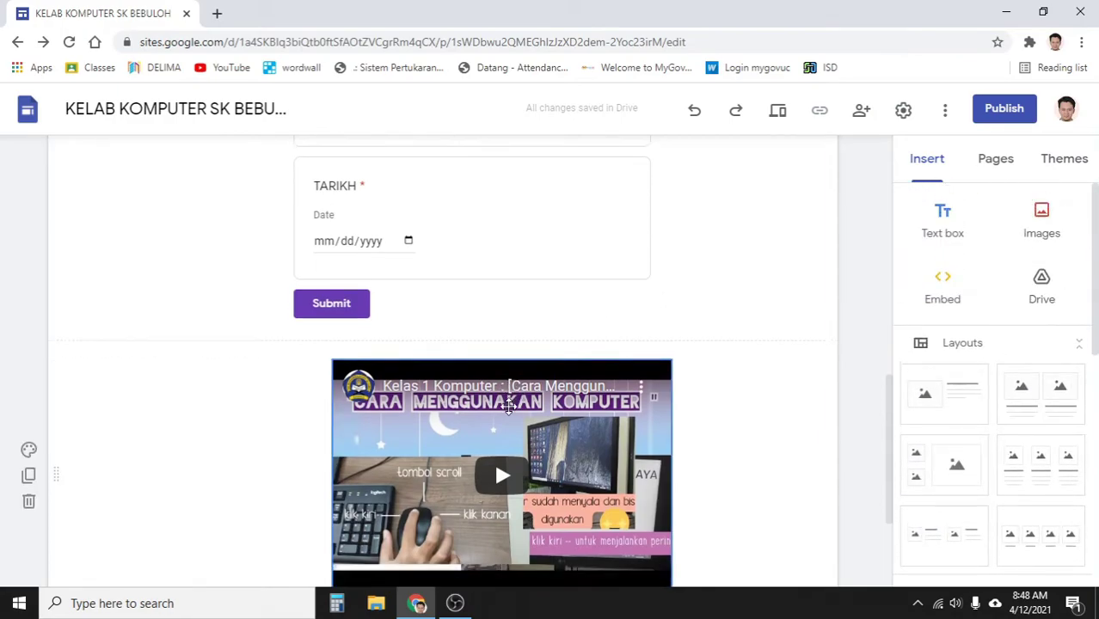
pyautogui.scroll(15, 533, 416)
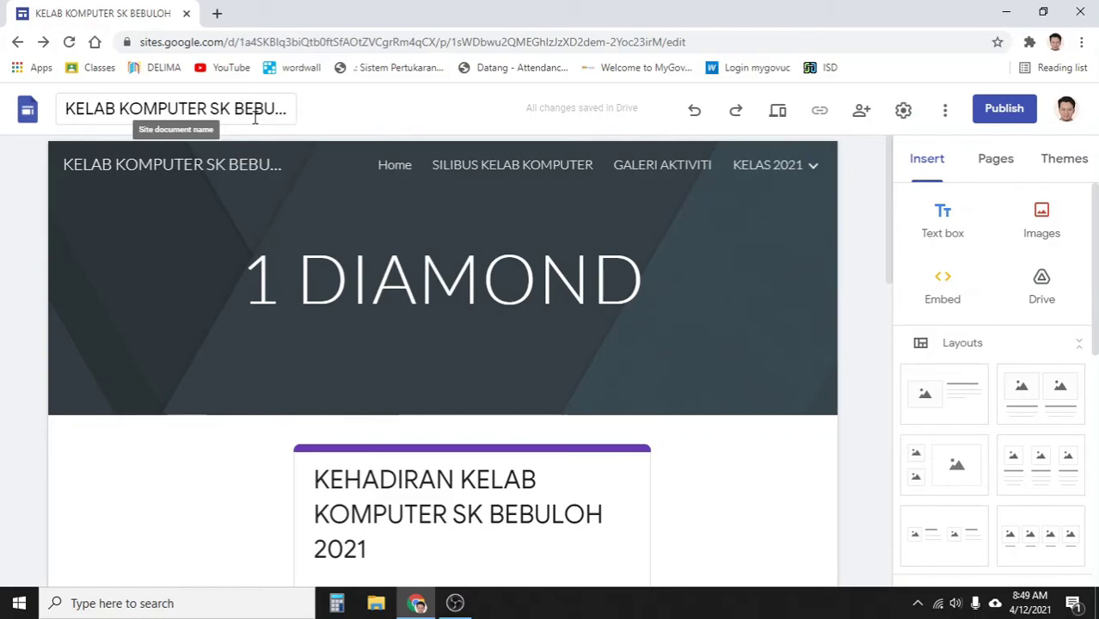
# - Start sharing the site with a suggested contact, check the Published Viewer and Editor roles, and discard the unsent invitation
pyautogui.click(864, 113)
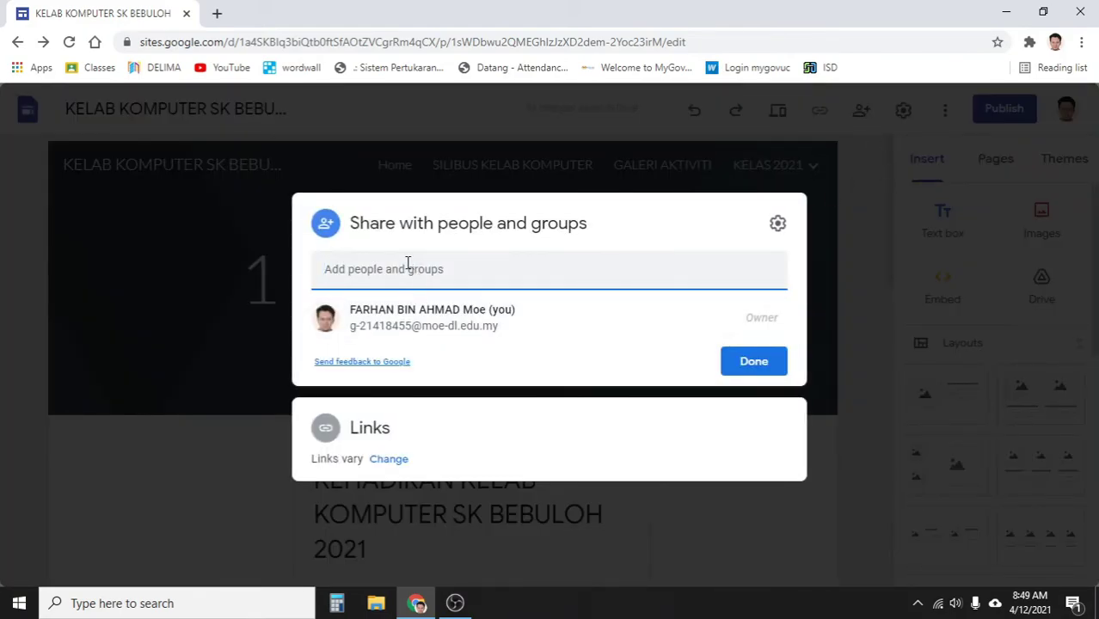
pyautogui.click(358, 272)
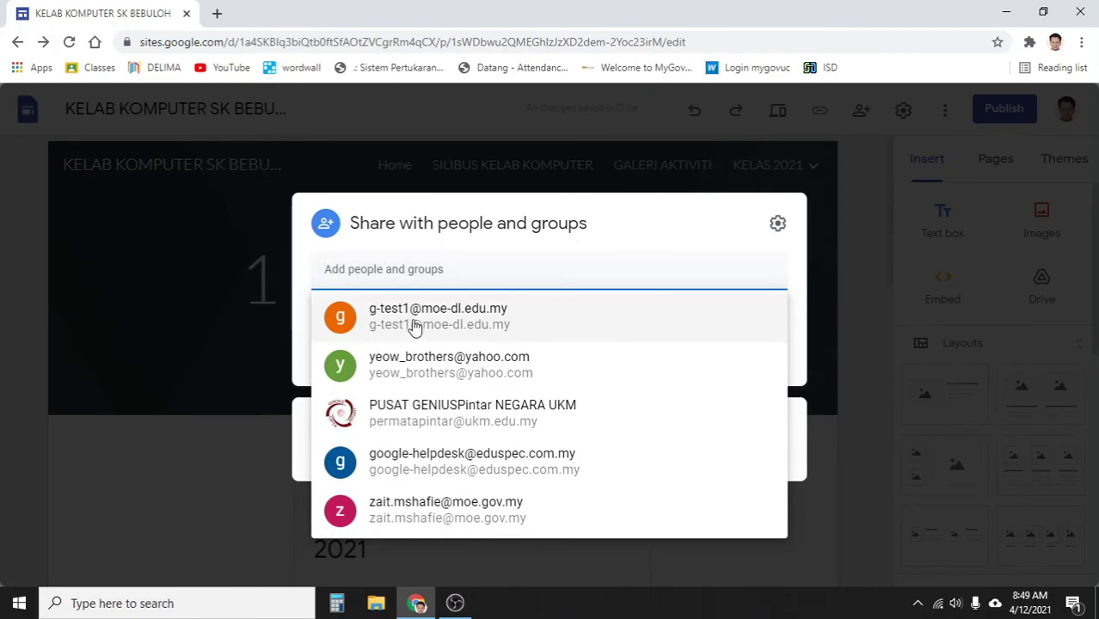
pyautogui.click(411, 320)
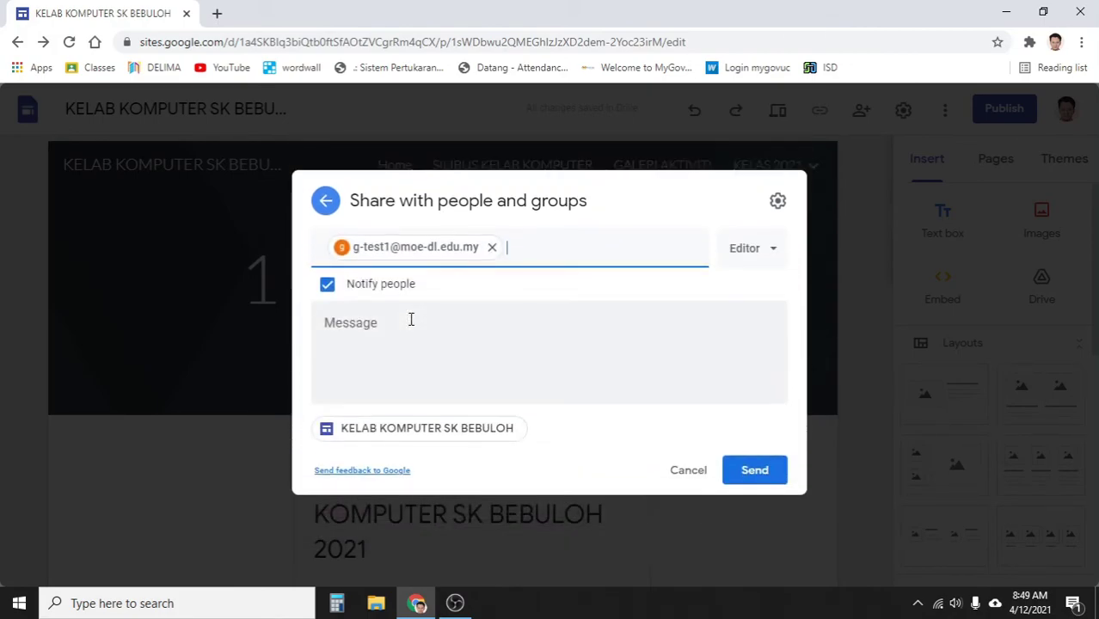
pyautogui.click(773, 251)
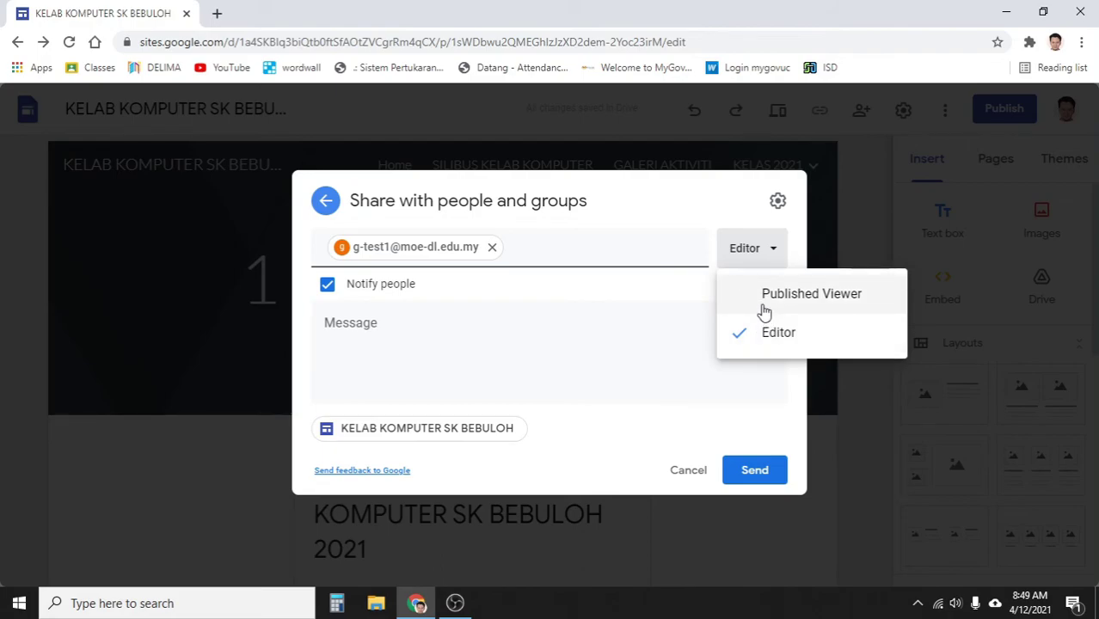
pyautogui.click(645, 326)
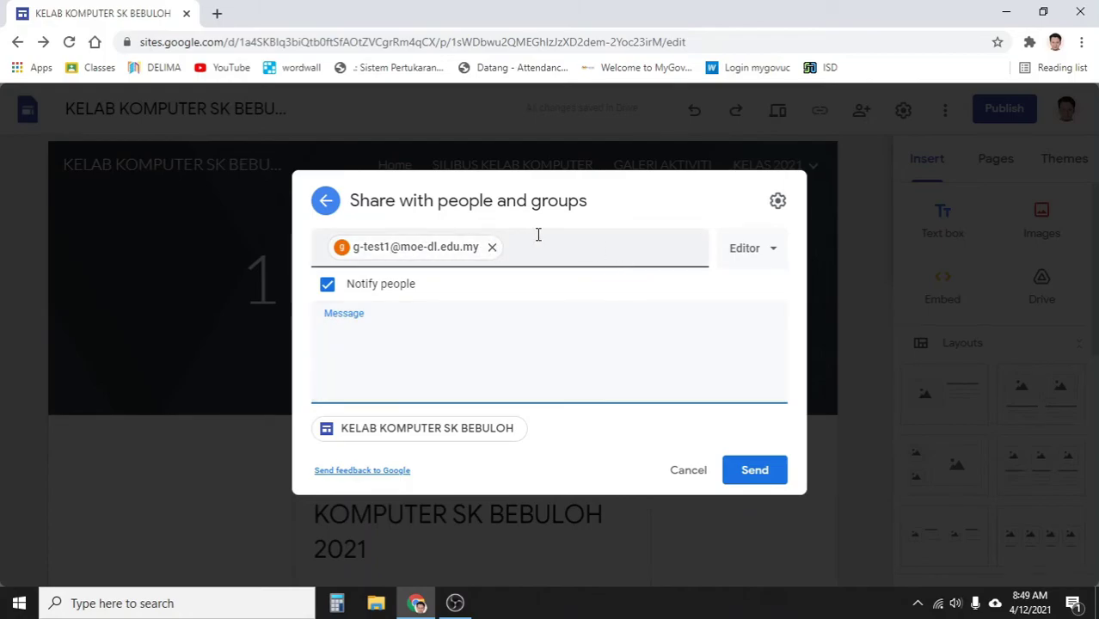
pyautogui.click(756, 251)
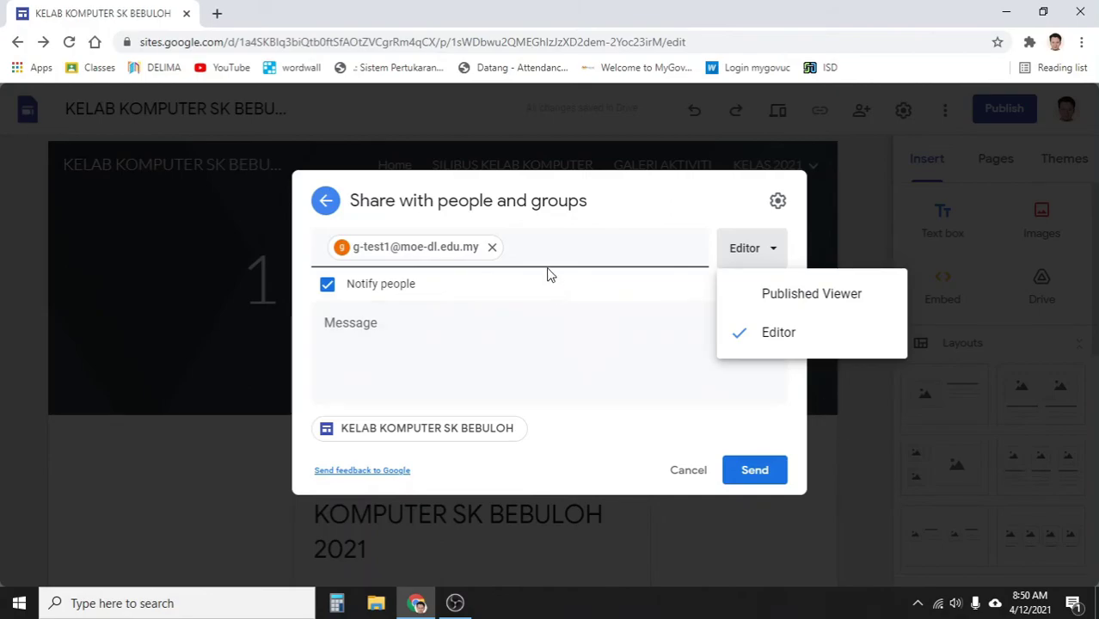
pyautogui.click(846, 416)
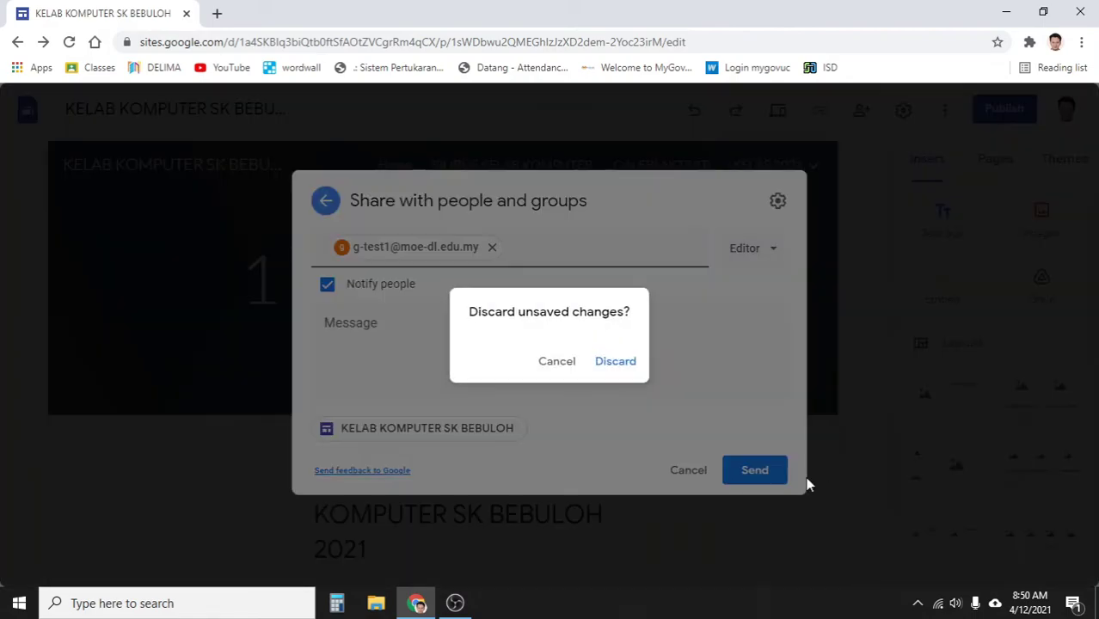
pyautogui.click(614, 362)
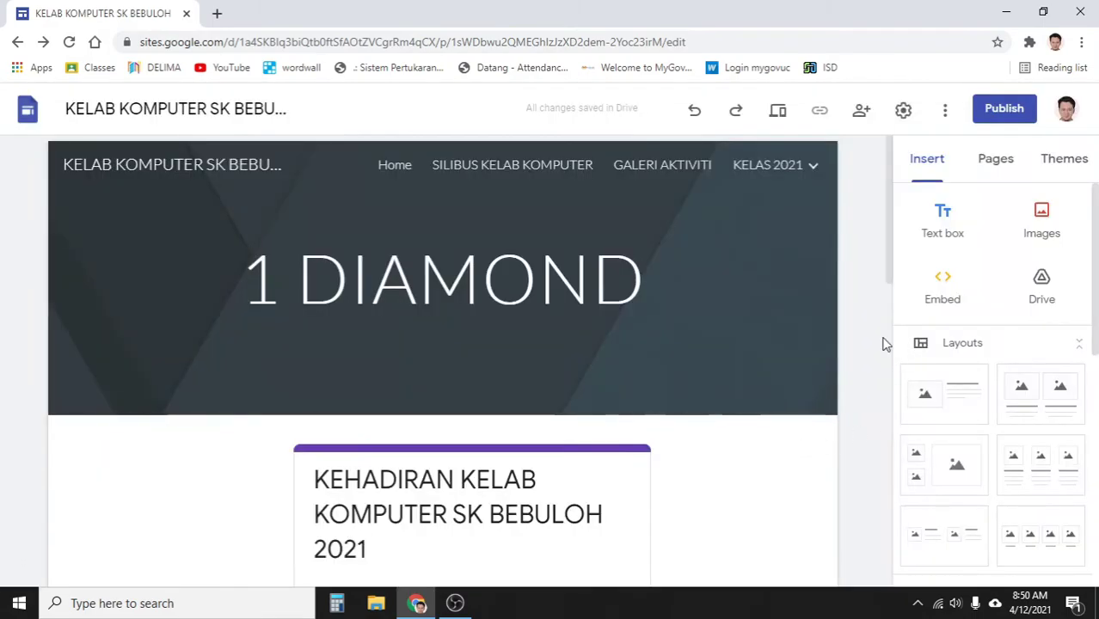
# - Review the site settings for navigation, brand images, analytics, viewer tools and the announcement banner, plus the version history and duplication options
pyautogui.click(903, 111)
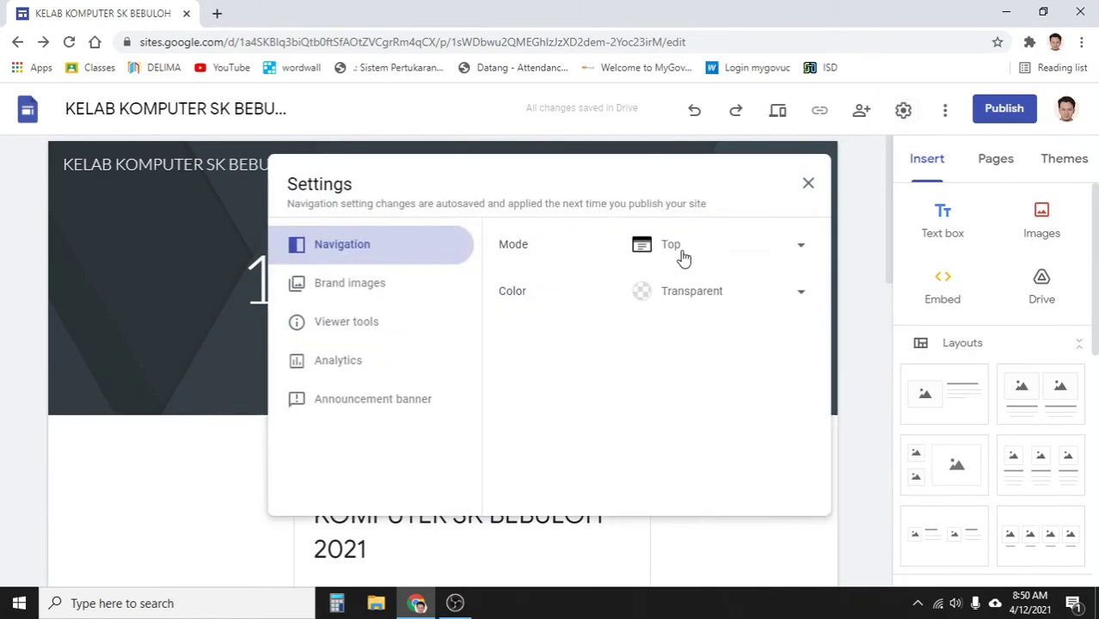
pyautogui.click(365, 285)
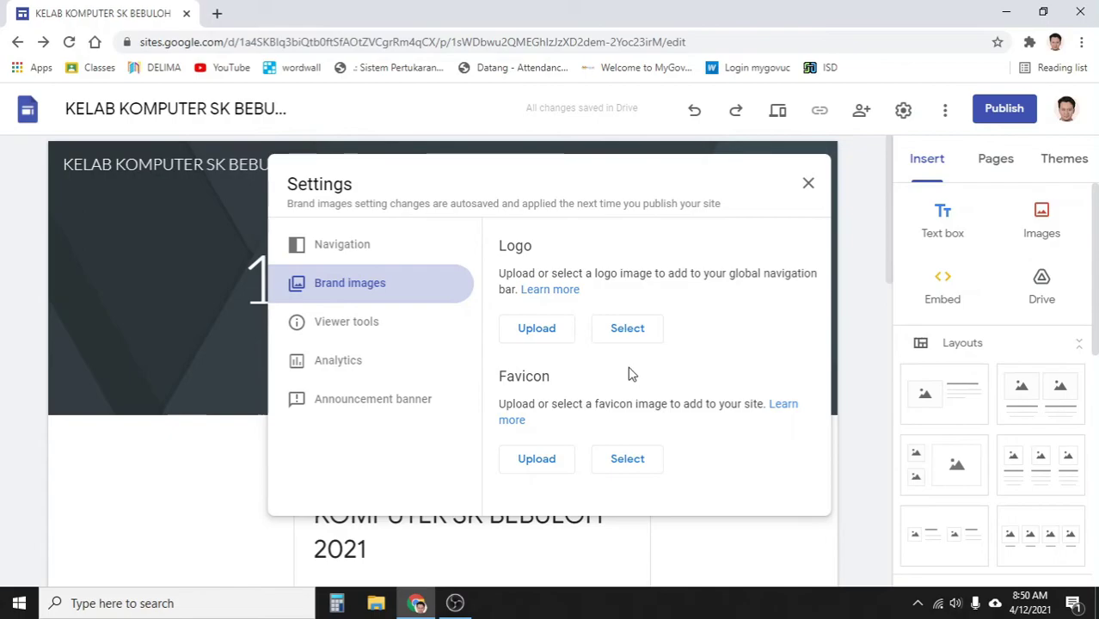
pyautogui.click(384, 368)
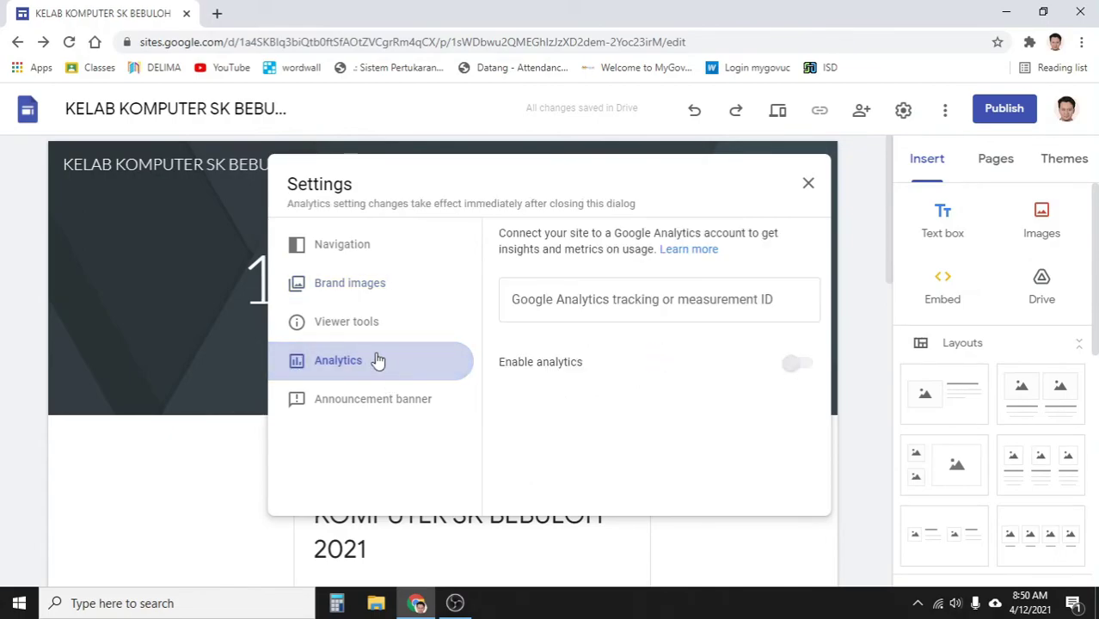
pyautogui.click(362, 340)
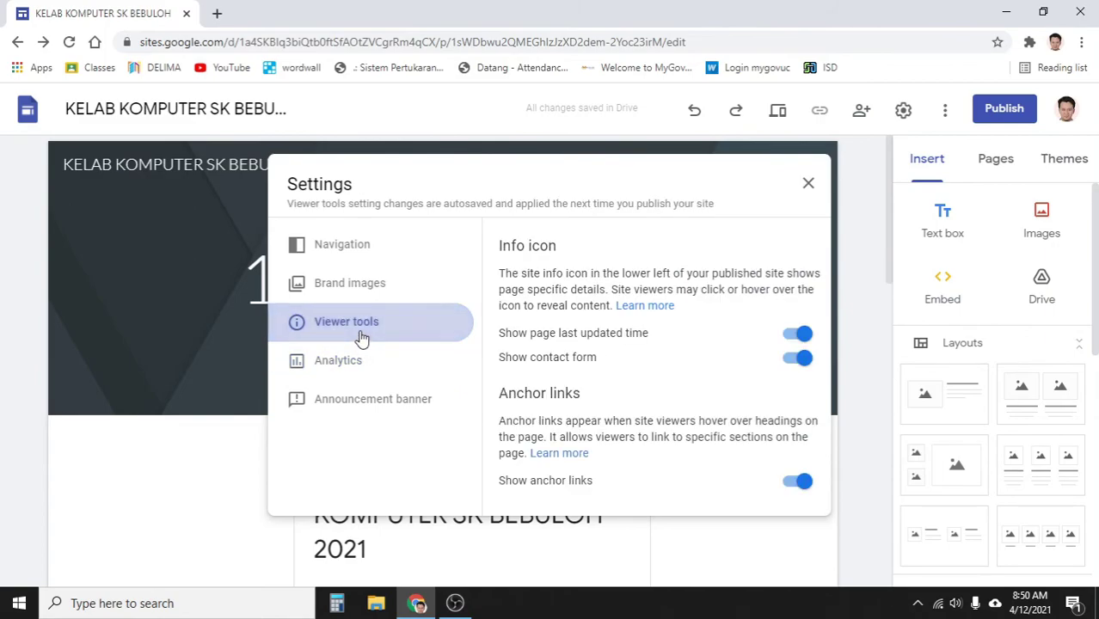
pyautogui.click(358, 406)
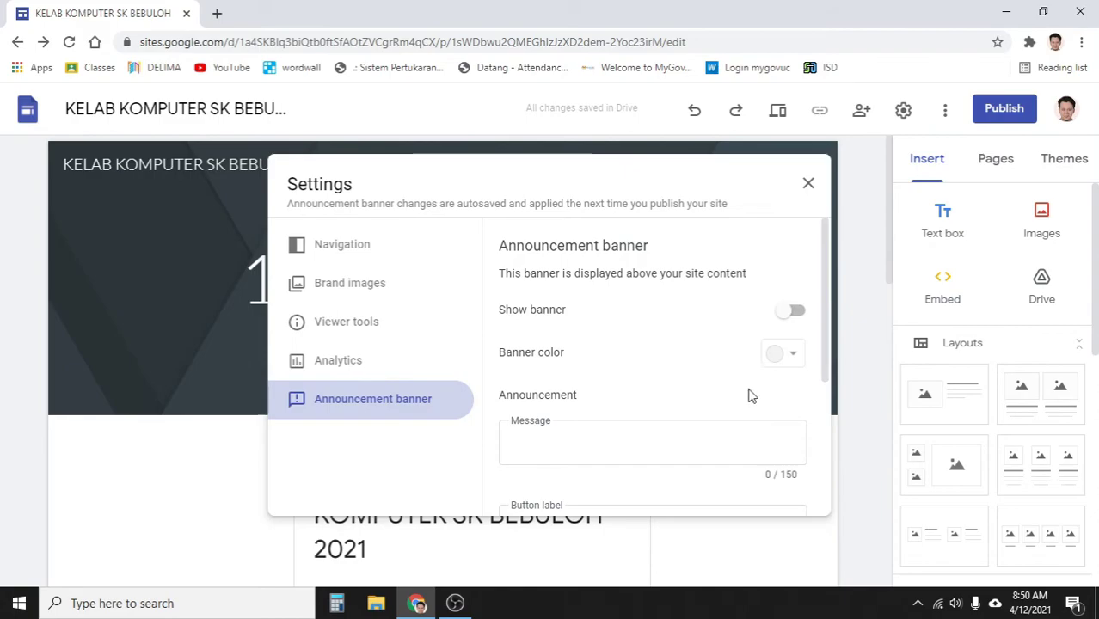
pyautogui.scroll(-3, 744, 391)
pyautogui.scroll(3, 755, 385)
pyautogui.click(809, 184)
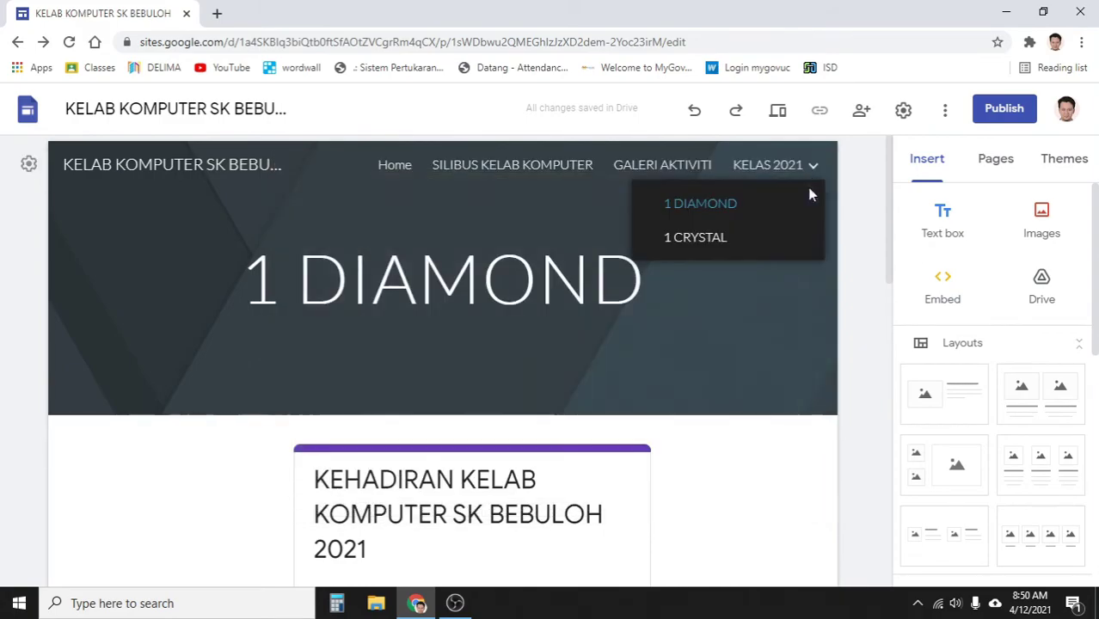
pyautogui.click(942, 111)
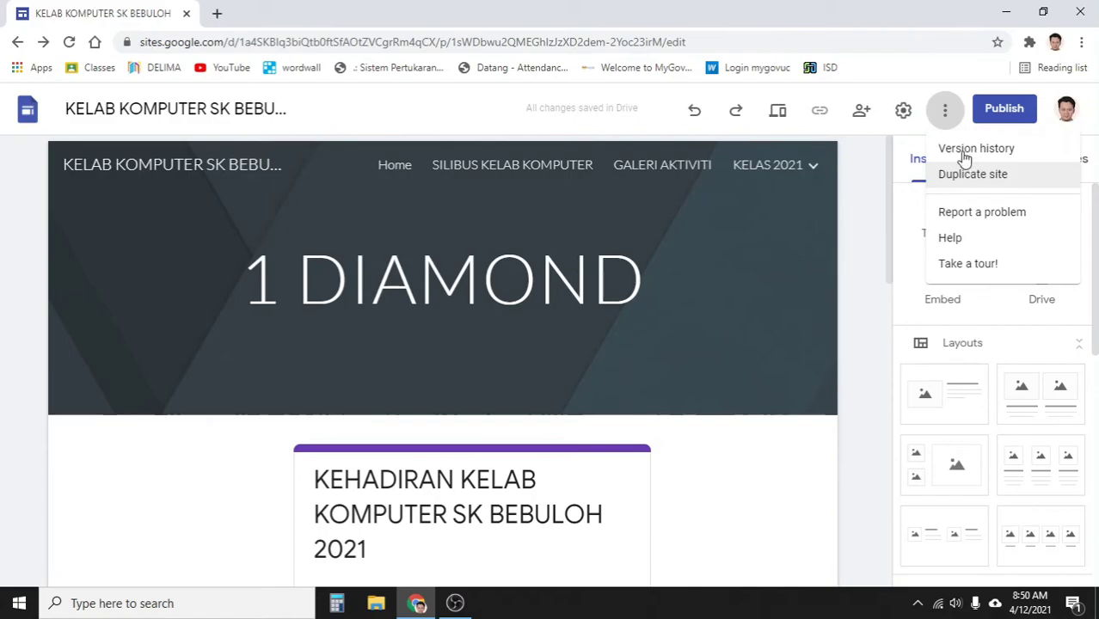
pyautogui.click(948, 114)
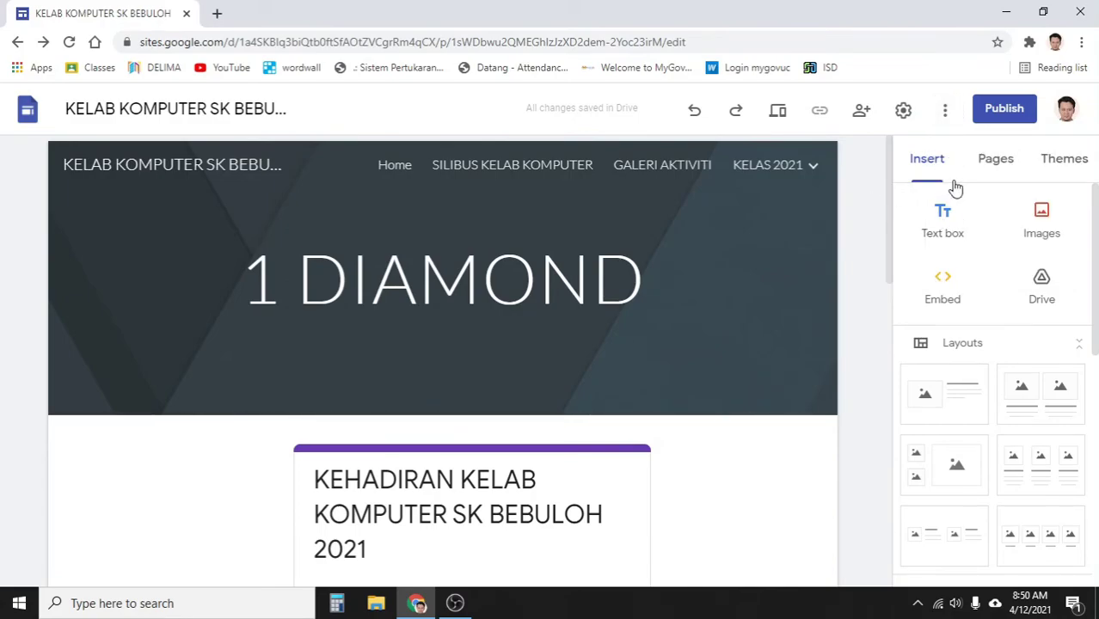
# - Start publishing the site and select its suggested web address for replacement
pyautogui.click(1002, 108)
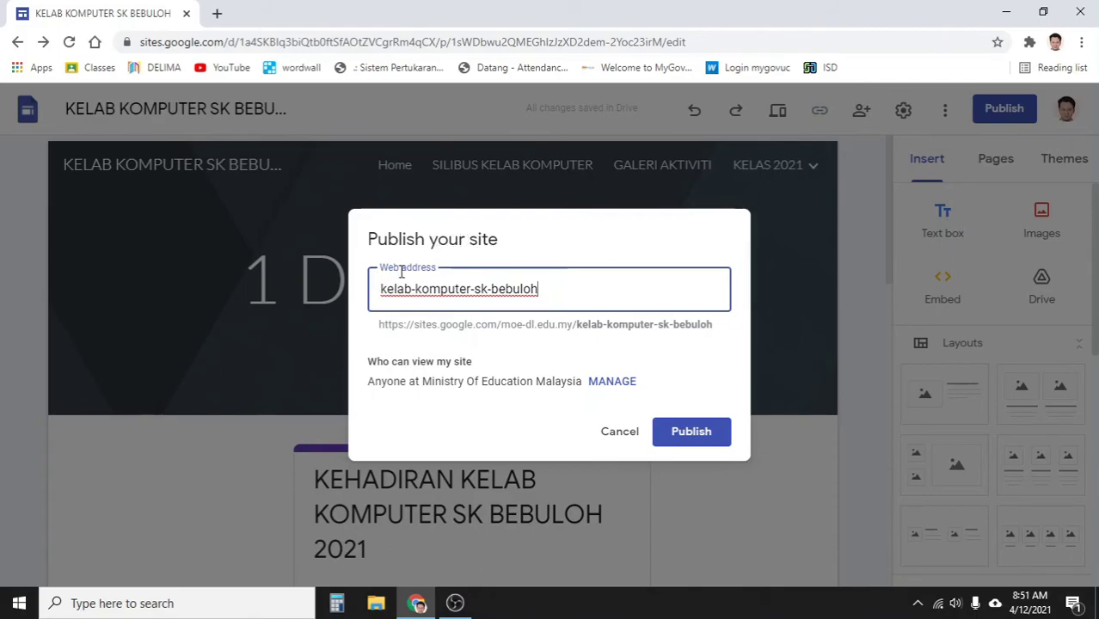
pyautogui.moveTo(376, 324); pyautogui.dragTo(714, 325)
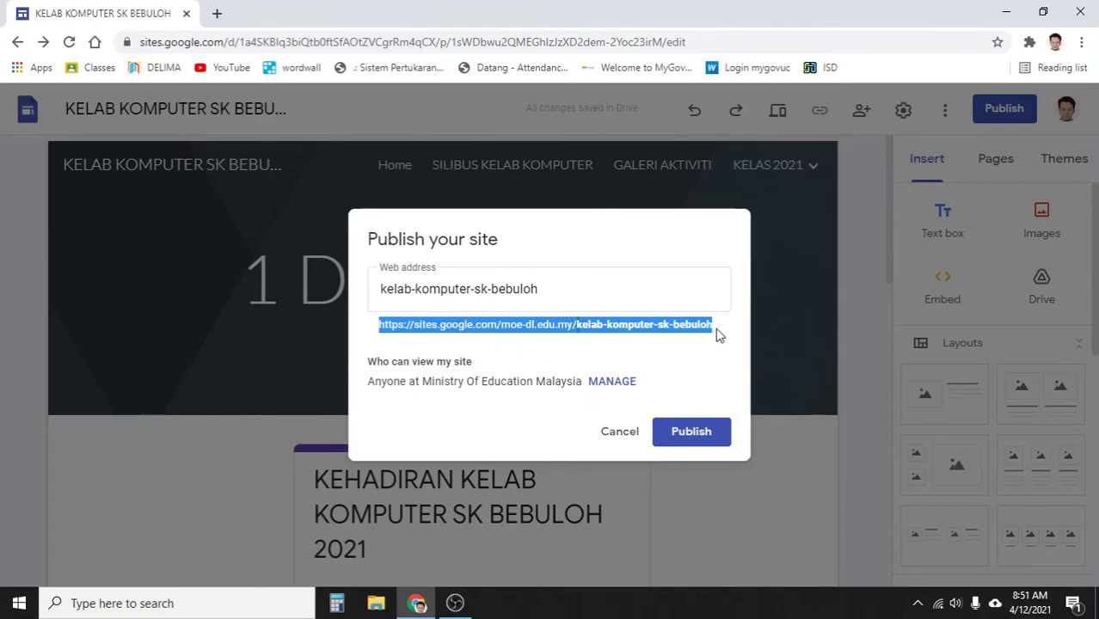
pyautogui.moveTo(562, 290); pyautogui.dragTo(252, 307)
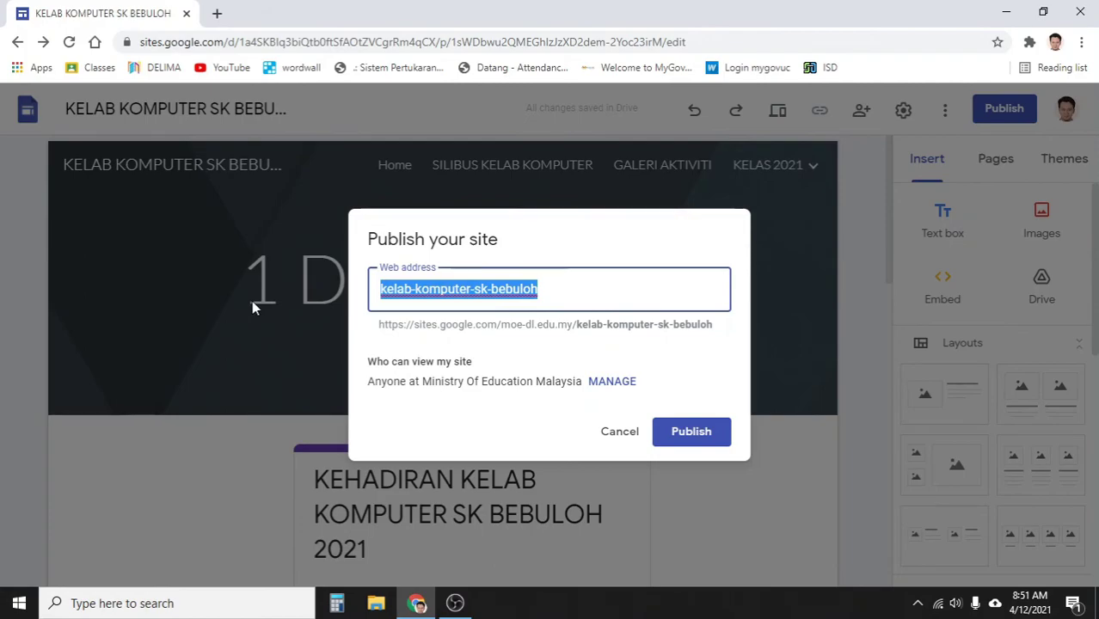
pyautogui.write('jasdhs')
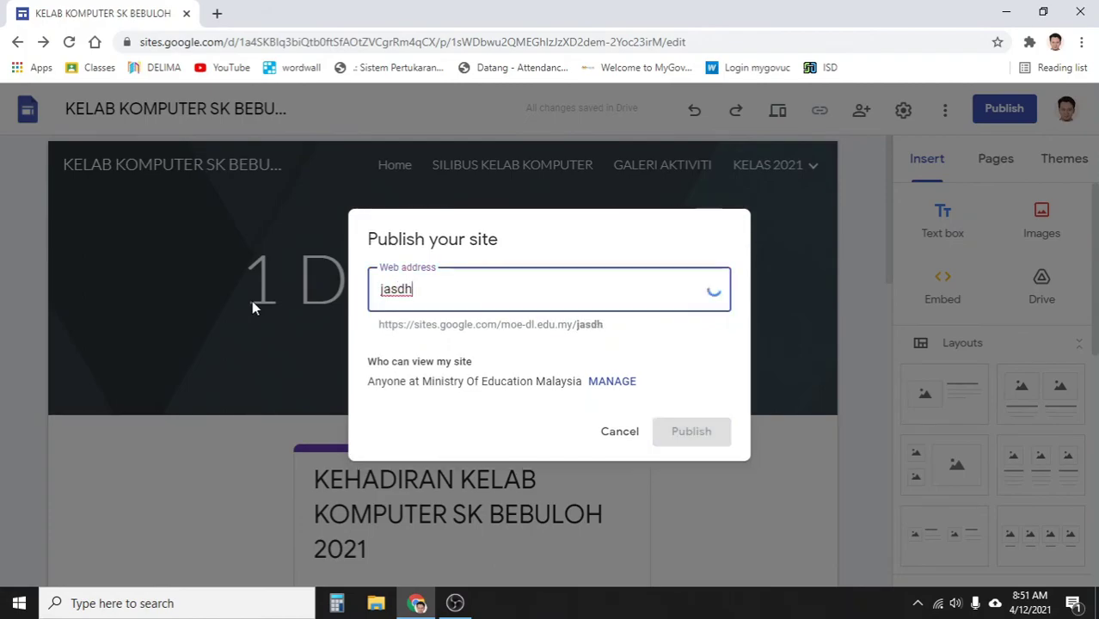
pyautogui.press('BackSpace')
pyautogui.press('BackSpace')
pyautogui.press('BackSpace')
pyautogui.press('BackSpace')
pyautogui.press('BackSpace')
pyautogui.press('BackSpace')
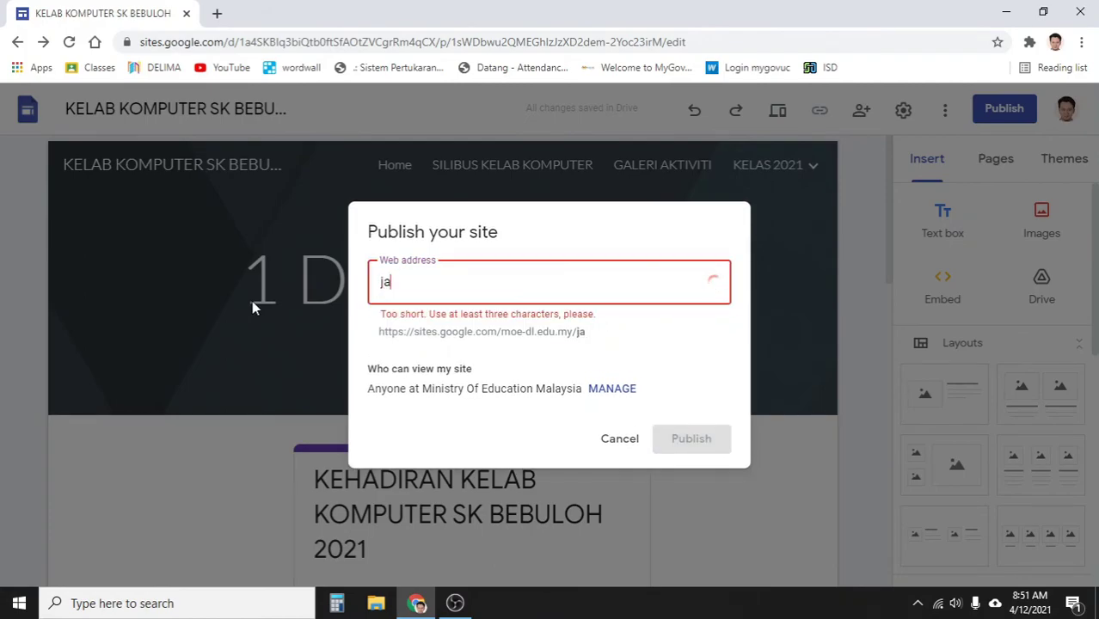
# - Set the site's web address to kelkompskb2021
pyautogui.write('kelkomp')
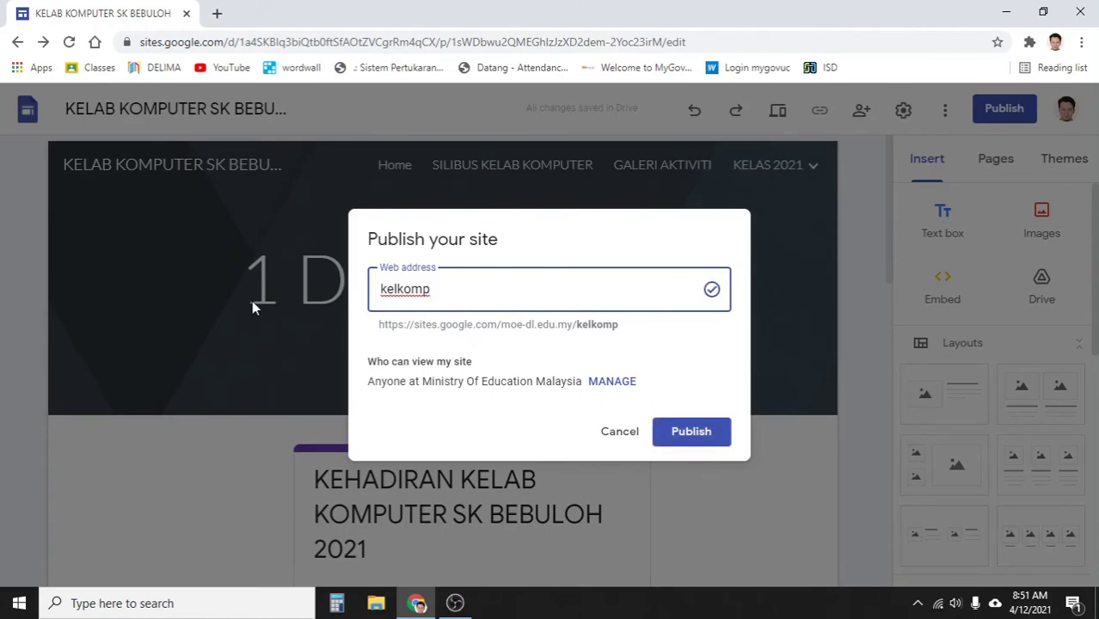
pyautogui.write('skb2021')
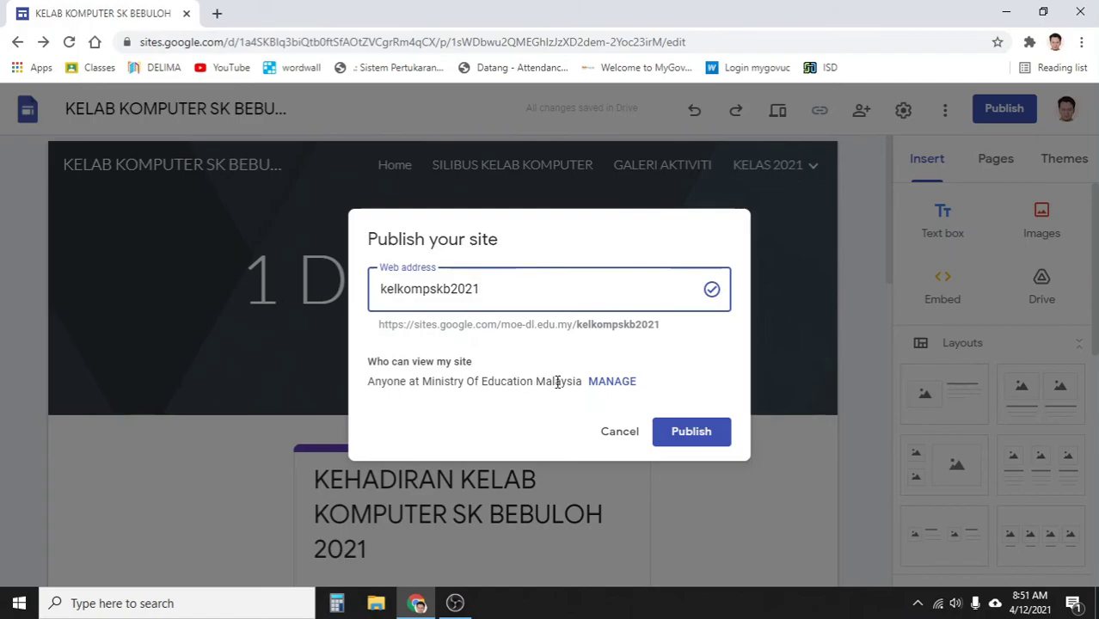
# - Try Public access for the published site, set it back to Ministry Of Education Malaysia, and close the sharing settings
pyautogui.click(608, 383)
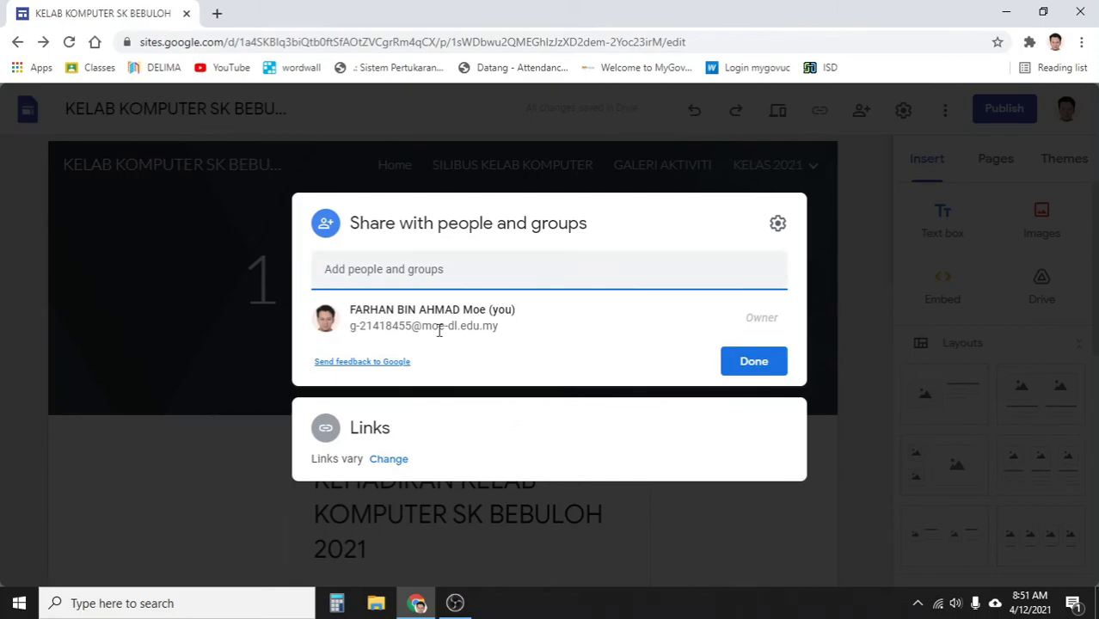
pyautogui.click(389, 460)
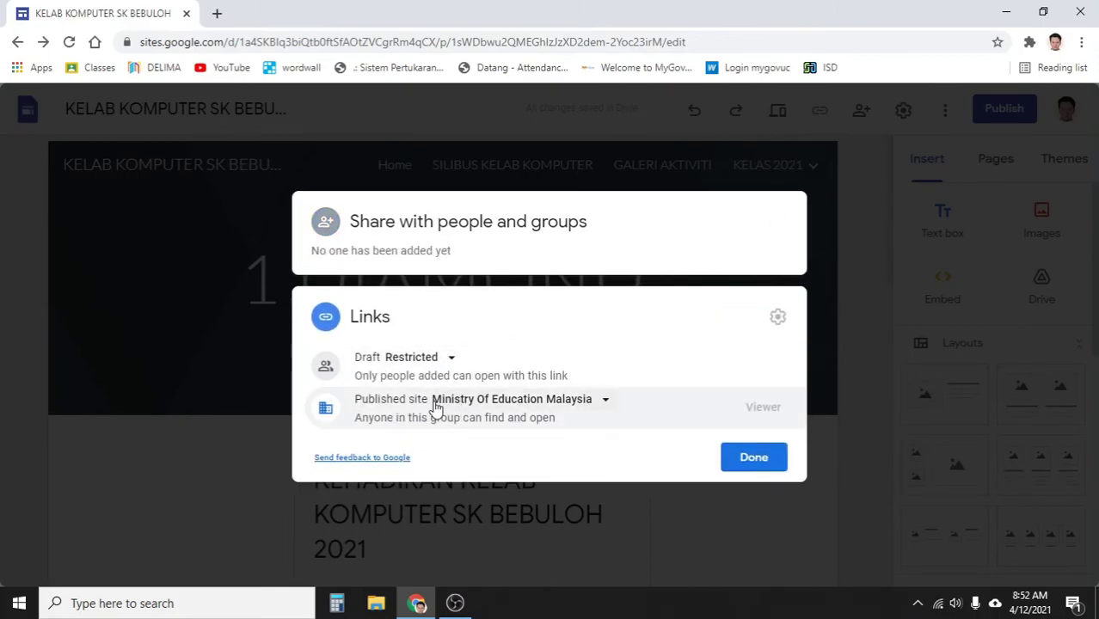
pyautogui.click(604, 402)
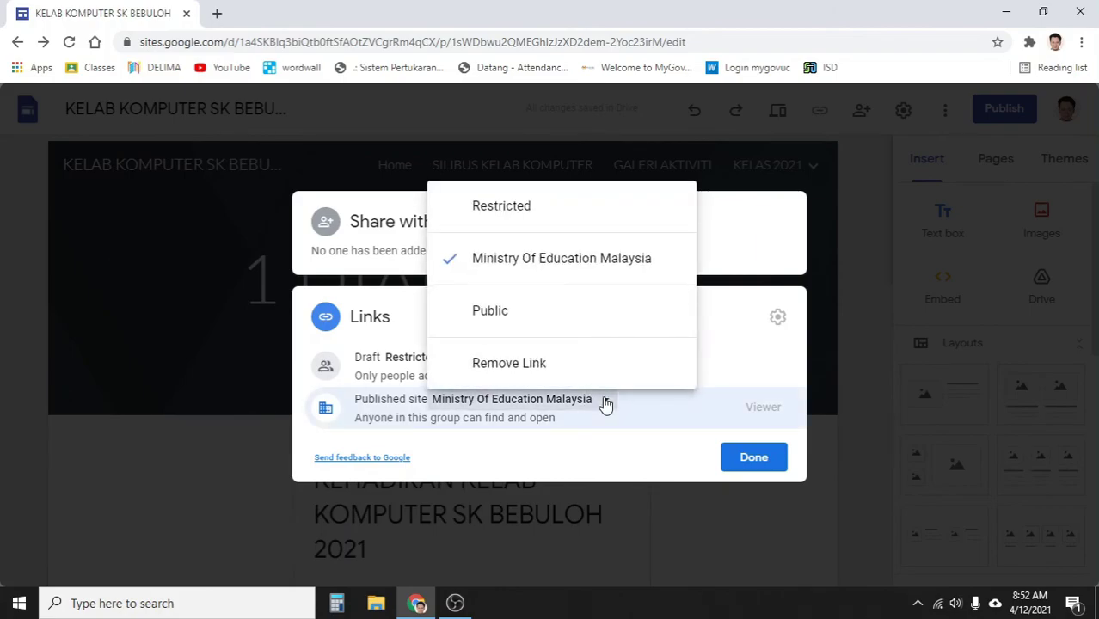
pyautogui.click(527, 309)
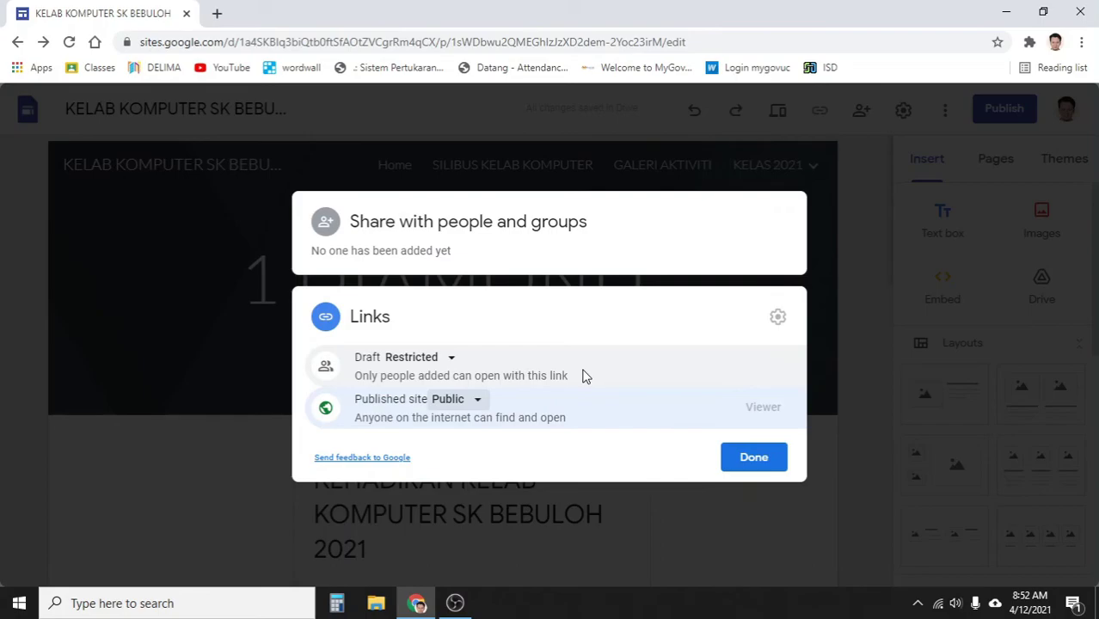
pyautogui.click(477, 404)
pyautogui.click(509, 266)
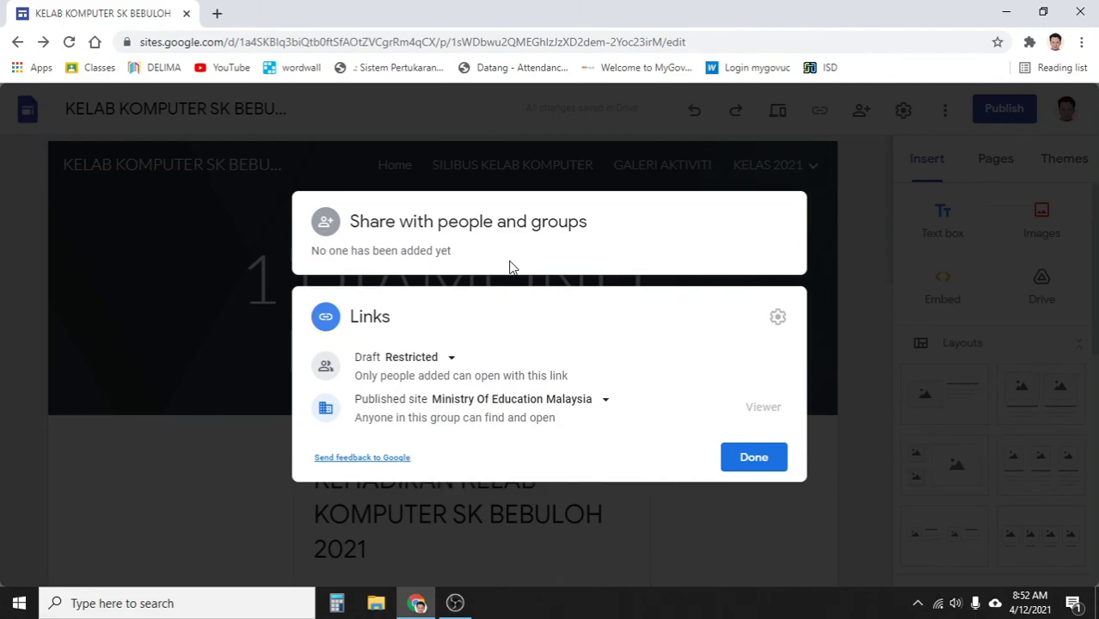
pyautogui.click(605, 404)
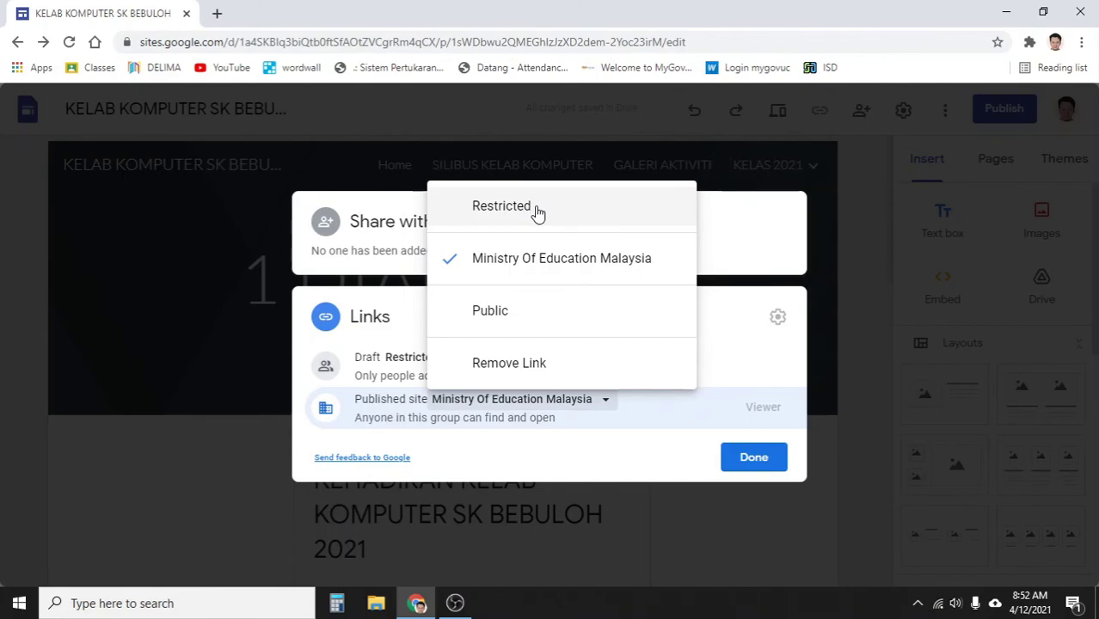
pyautogui.click(757, 457)
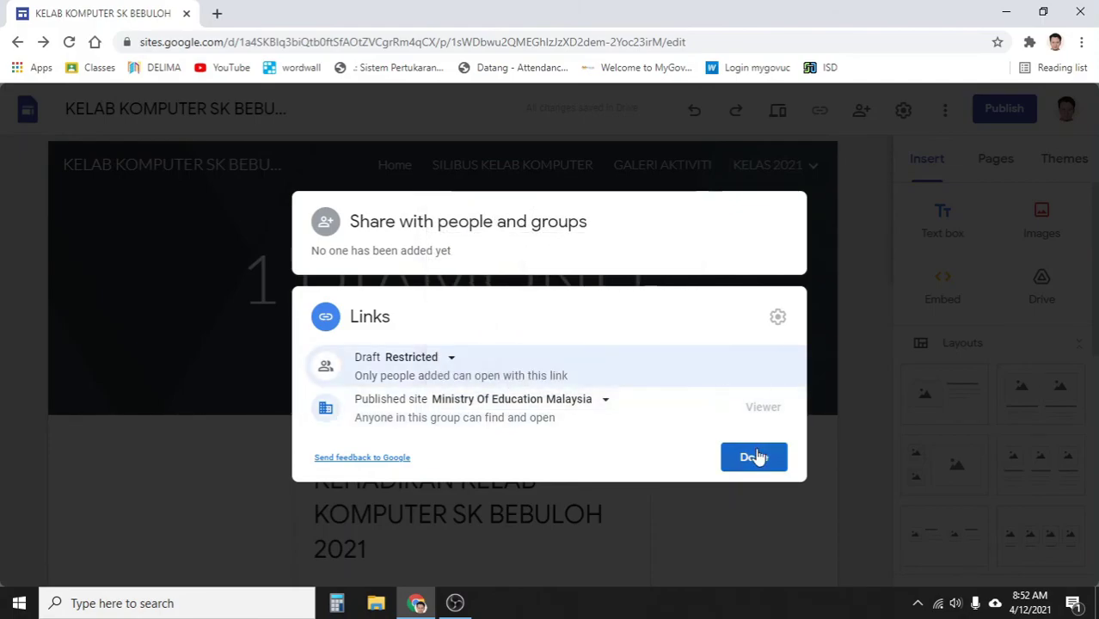
pyautogui.click(776, 460)
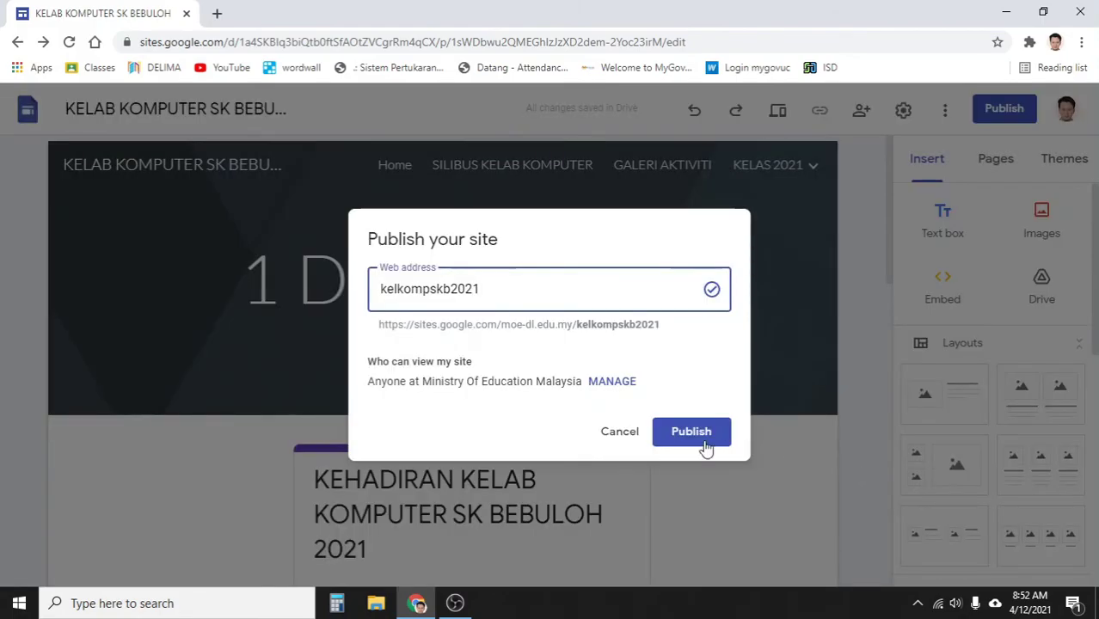
# - Publish the site at the chosen web address, and take it offline again by unpublishing it
pyautogui.click(676, 437)
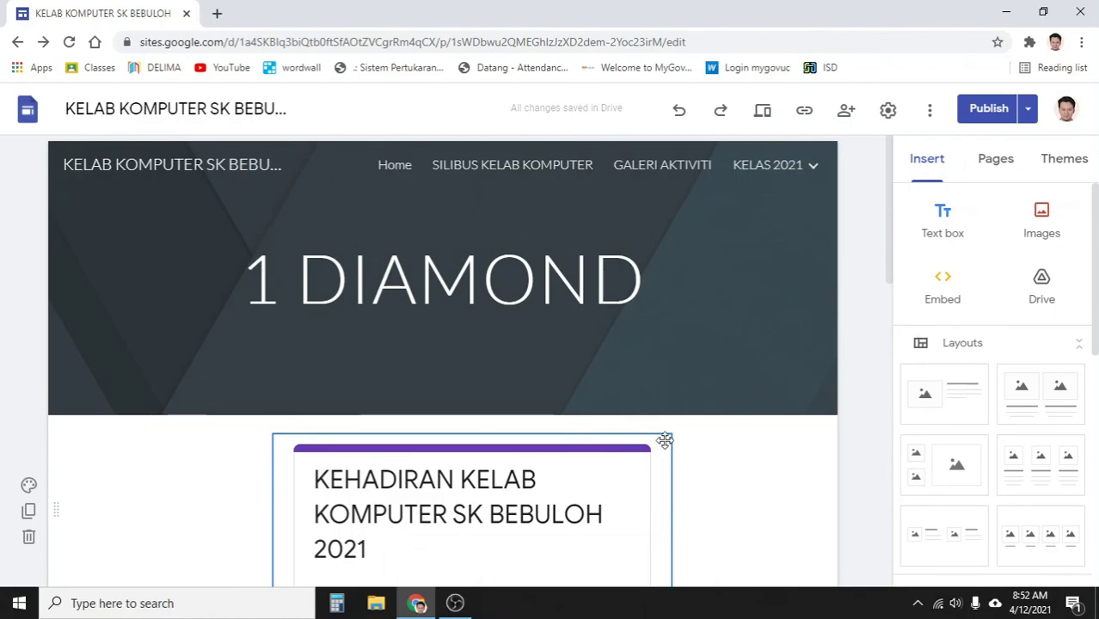
pyautogui.click(1027, 109)
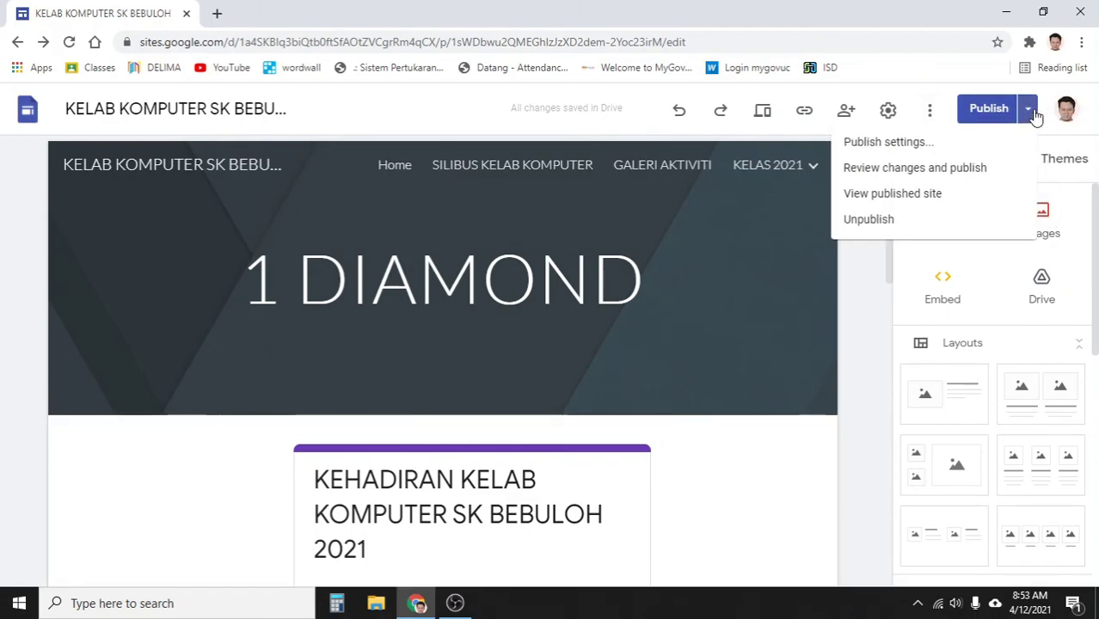
pyautogui.click(895, 222)
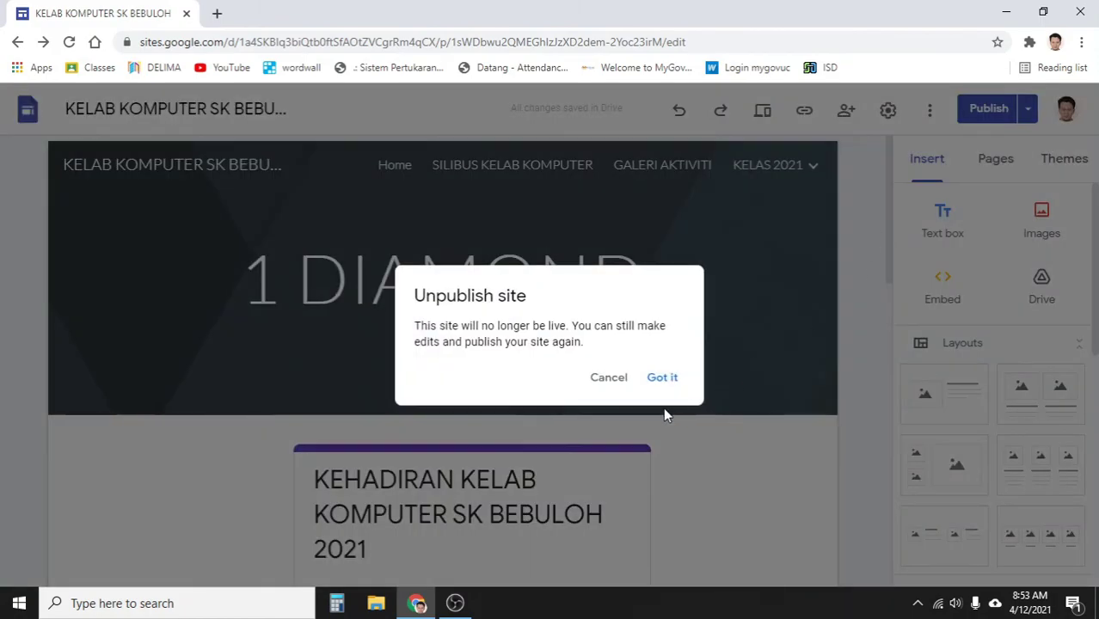
pyautogui.click(662, 378)
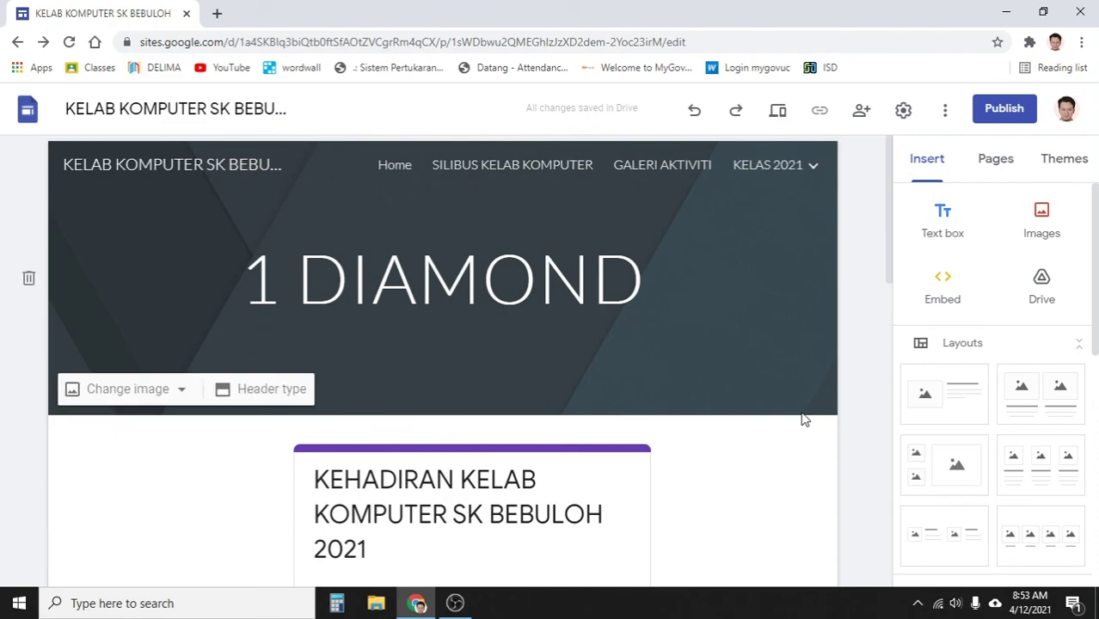
pyautogui.scroll(-4, 804, 426)
pyautogui.scroll(-6, 808, 417)
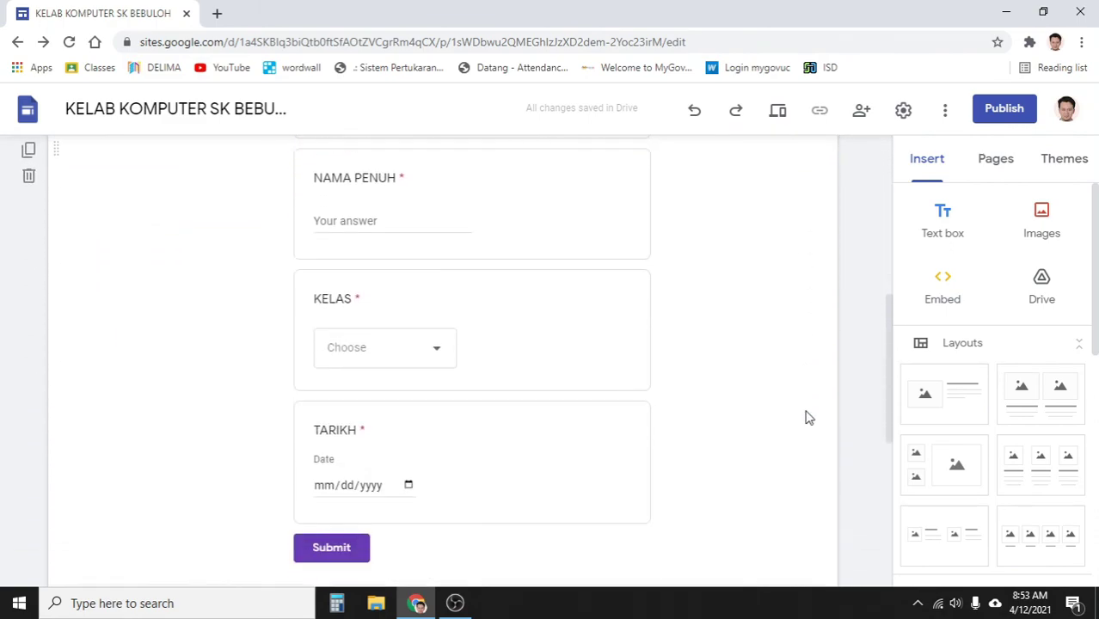
pyautogui.scroll(10, 808, 417)
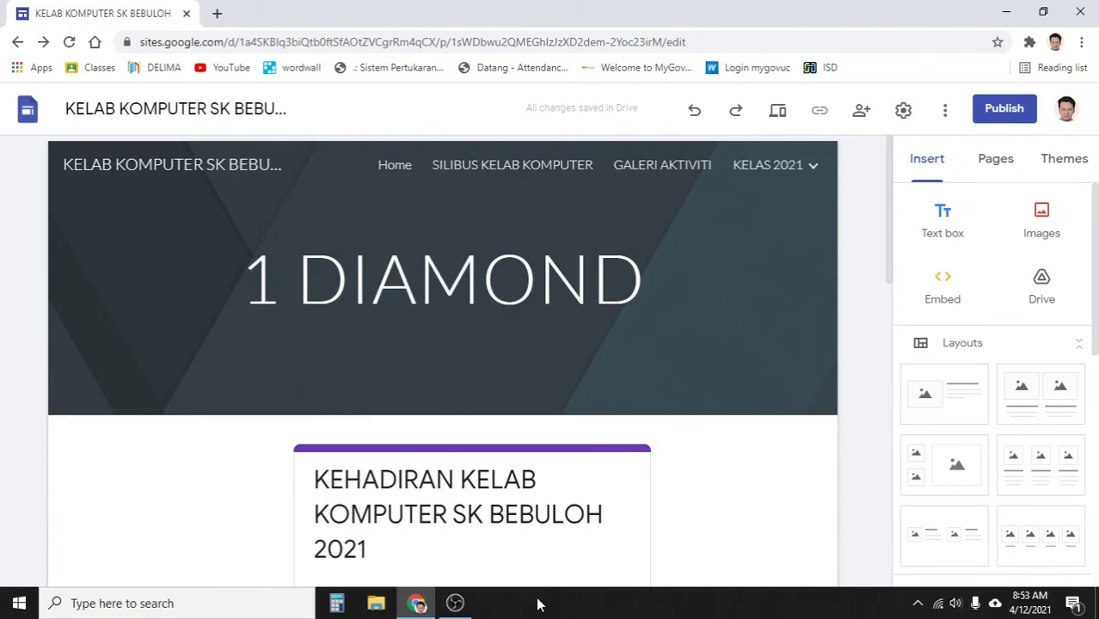
pyautogui.moveTo(454, 607)
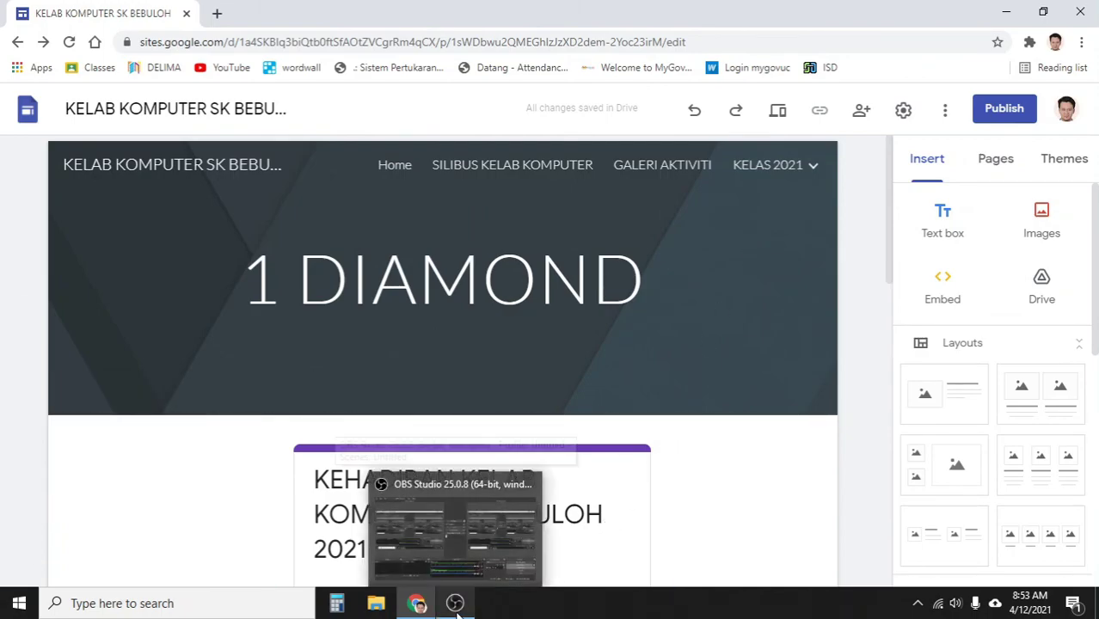